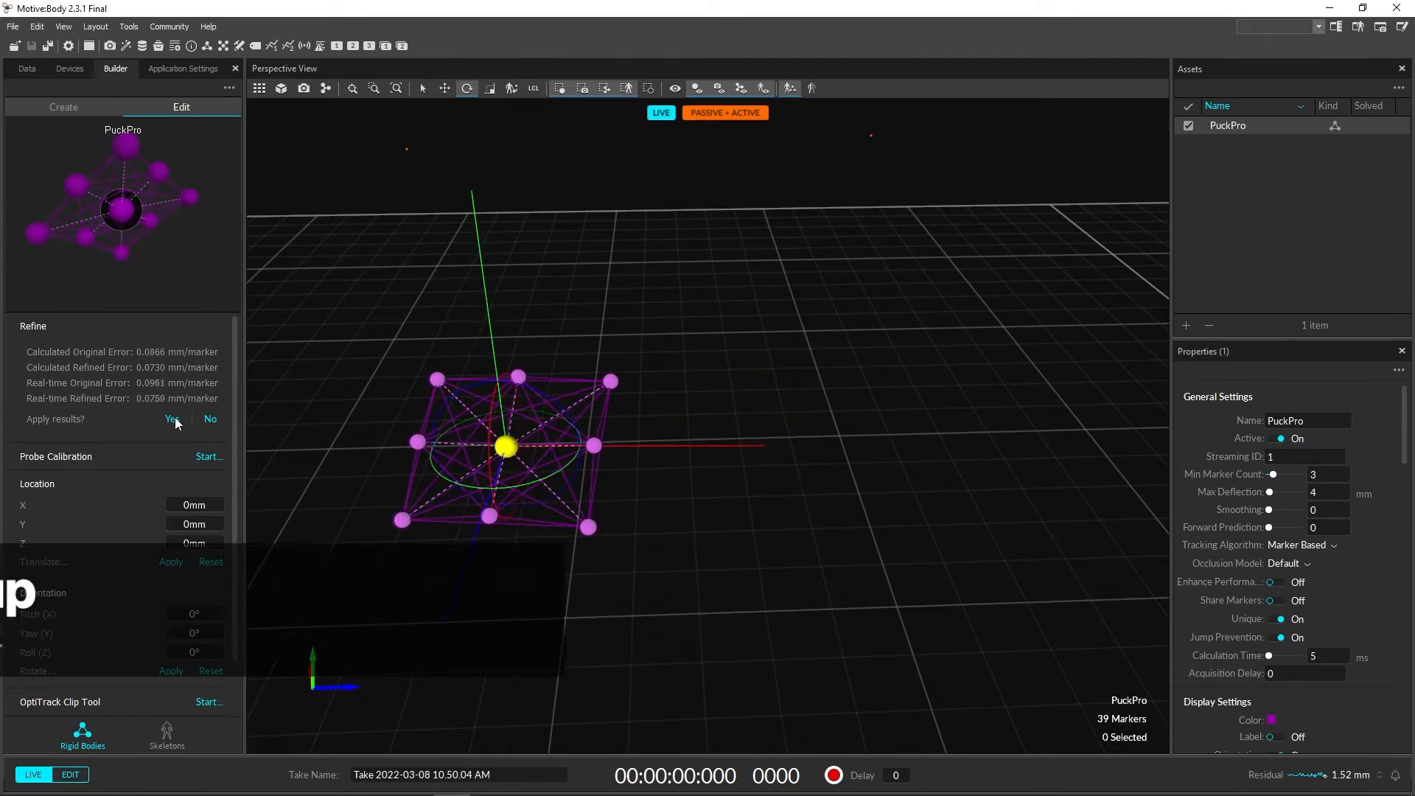
Apply the refinement results to PuckPro and set its IMU Active Tag ID to 0 and RF channel to 23
{"action": "left_click", "coordinate": [171, 418]}
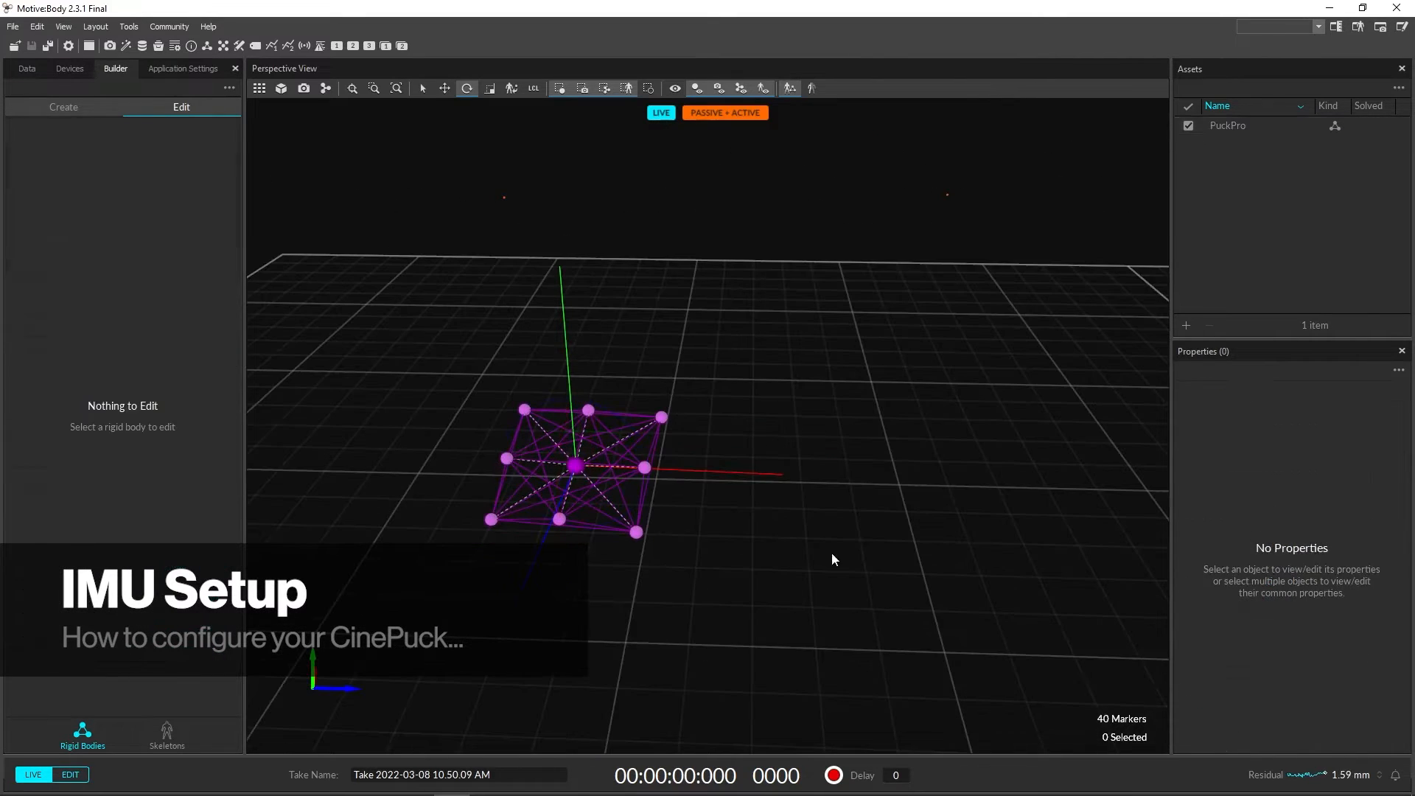
{"action": "left_click", "coordinate": [577, 475]}
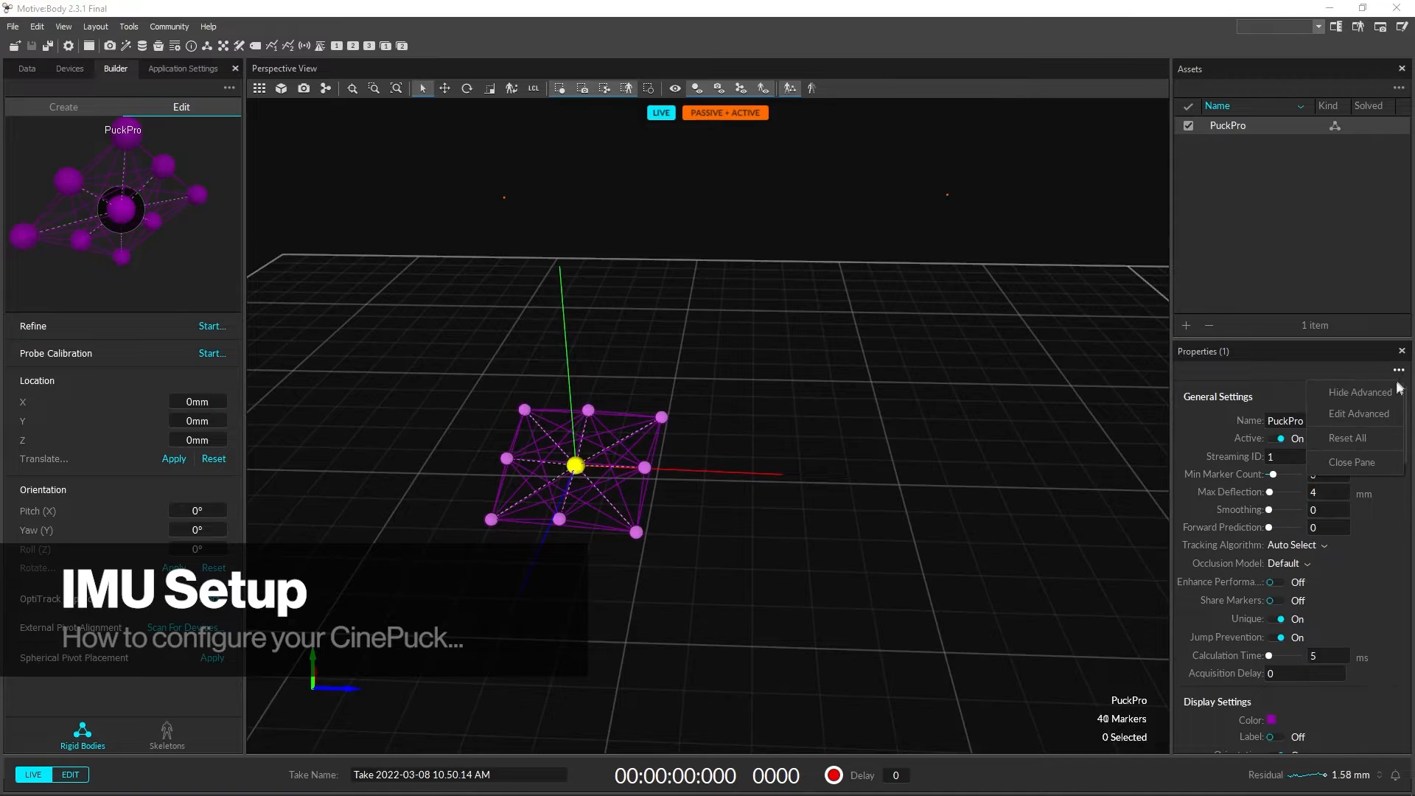
{"action": "left_click", "coordinate": [1323, 404]}
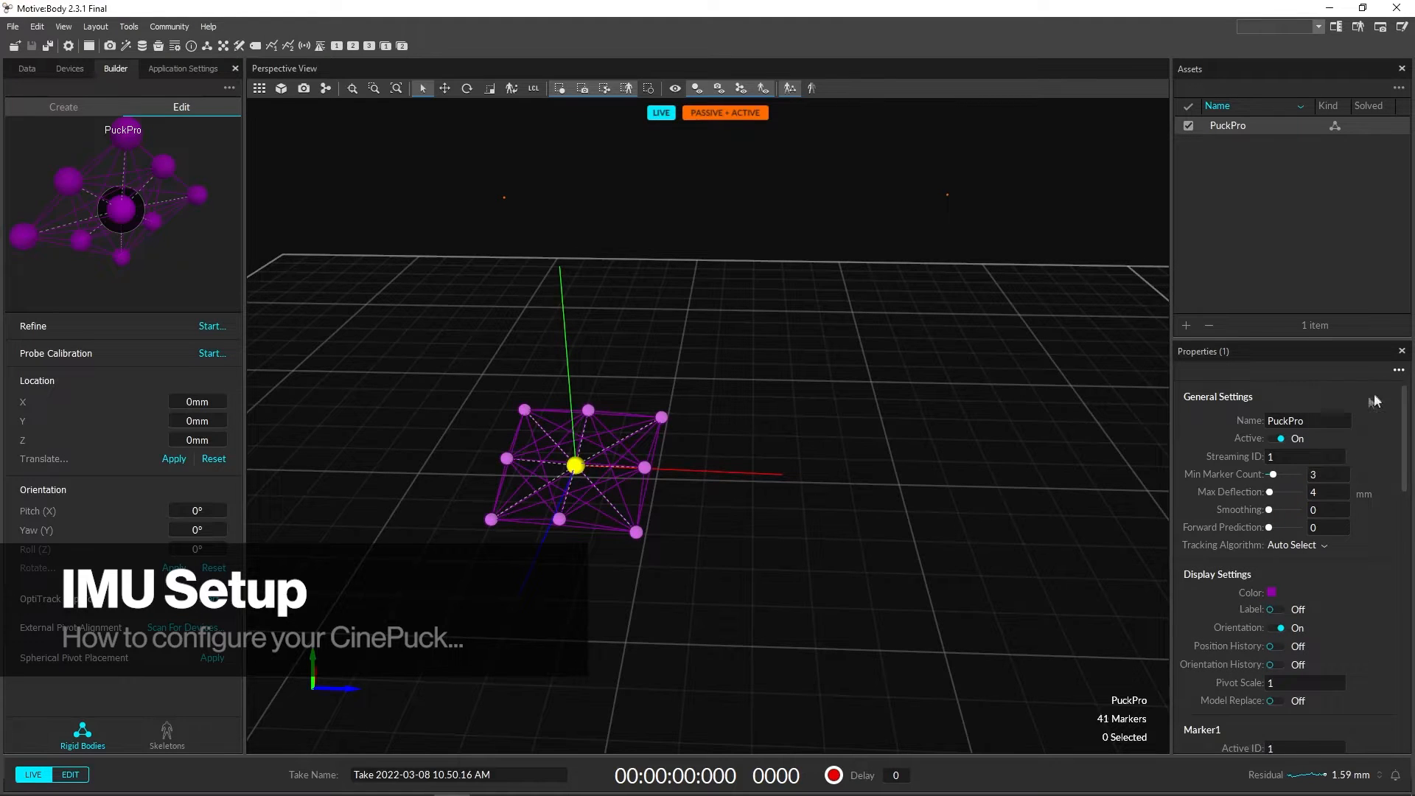
{"action": "scroll", "coordinate": [1371, 501], "scroll_direction": "down", "scroll_amount": 5}
{"action": "left_click", "coordinate": [1284, 522]}
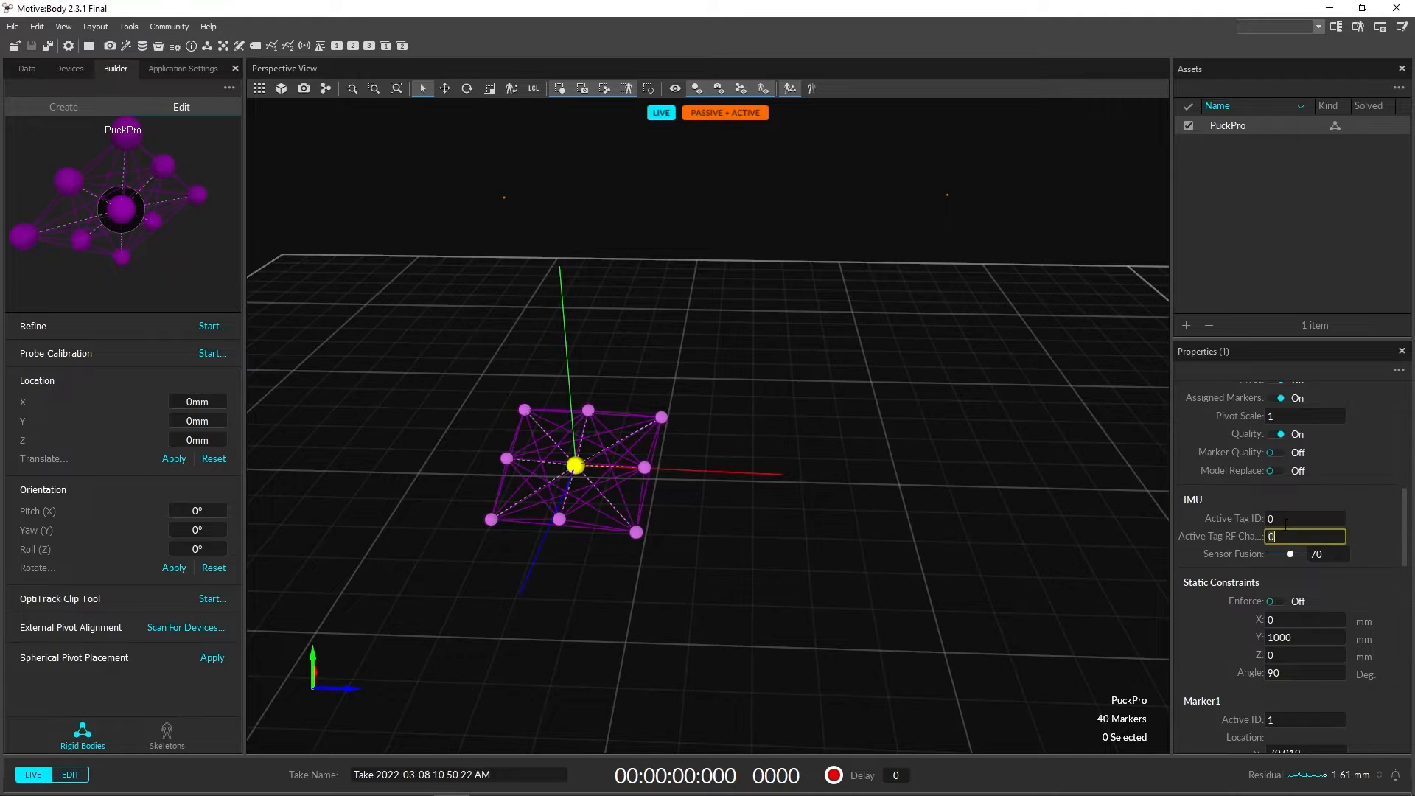
{"action": "key", "text": "Return"}
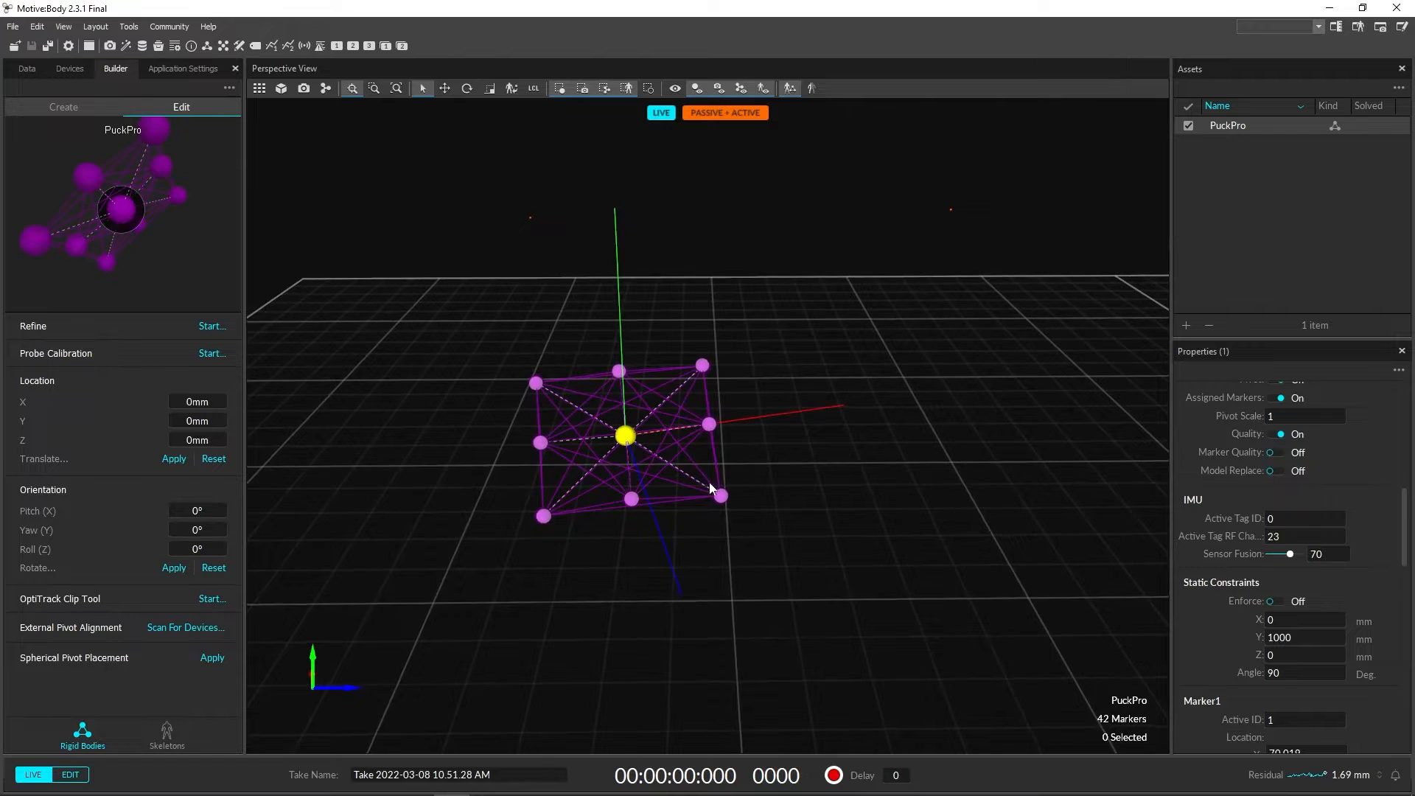
Switch the 3D viewport from Perspective View to Rigid Body View for PuckPro
{"action": "scroll", "coordinate": [702, 488], "scroll_direction": "up", "scroll_amount": 4}
{"action": "middle_click_drag", "start_coordinate": [579, 421], "coordinate": [612, 427]}
{"action": "right_click_drag", "start_coordinate": [612, 428], "coordinate": [615, 404]}
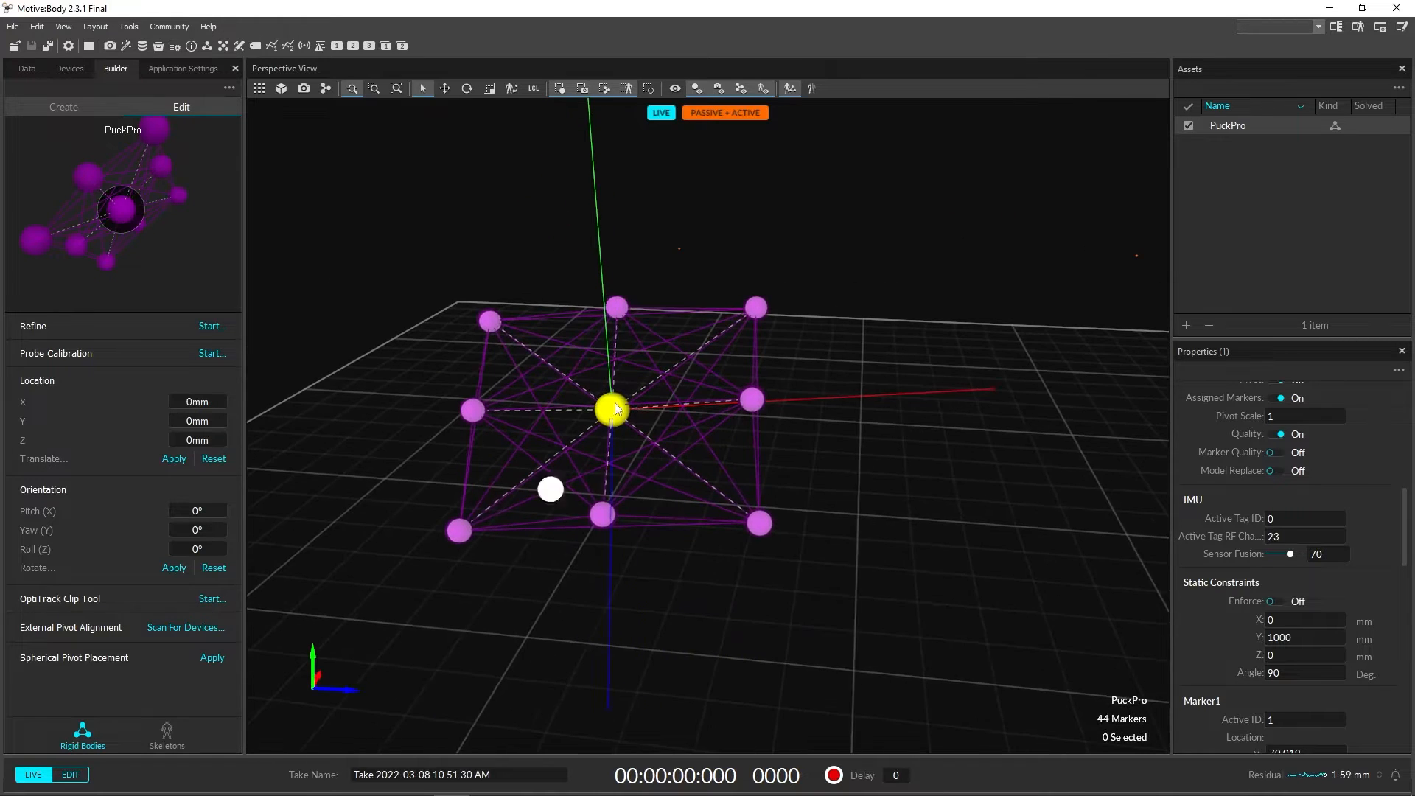
{"action": "left_click", "coordinate": [349, 88]}
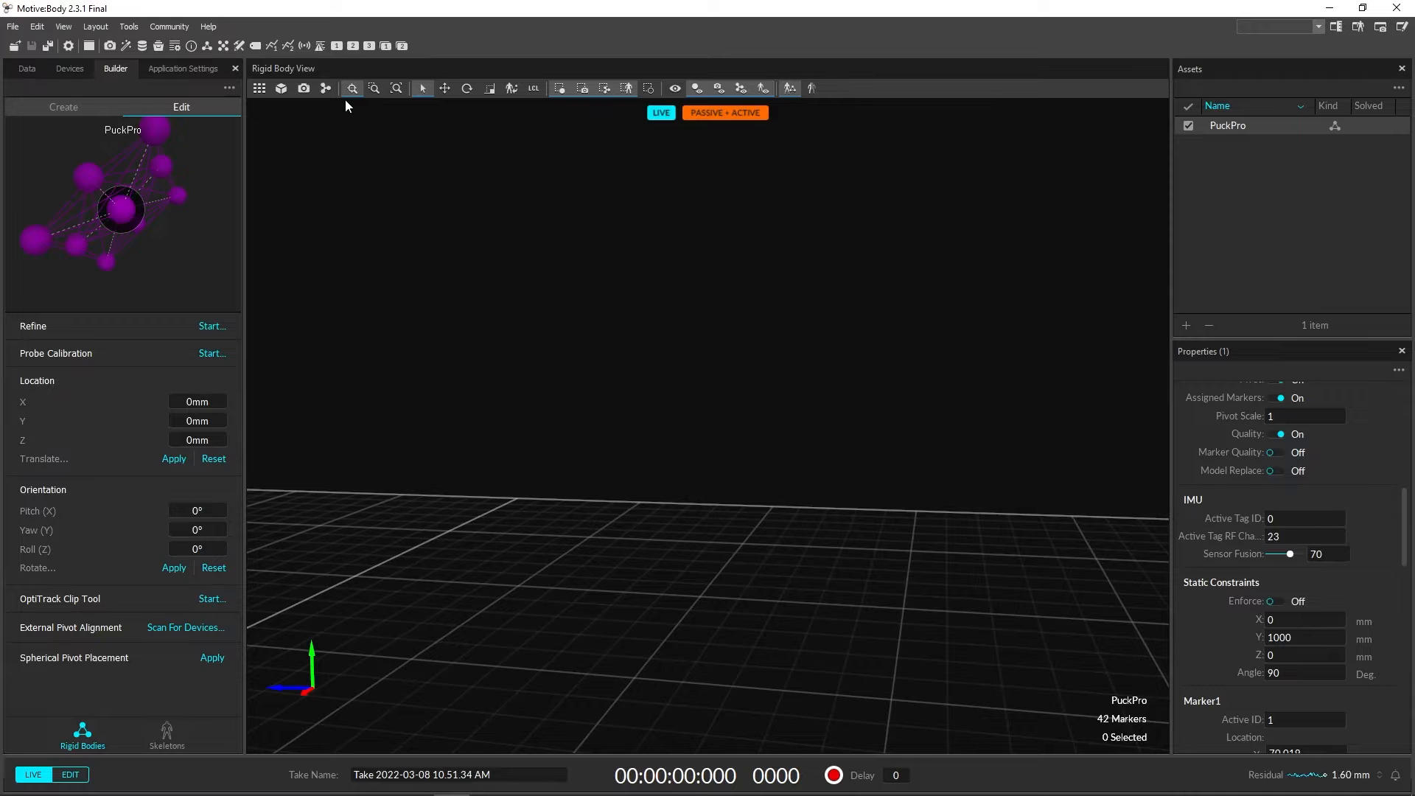
Open a graph view docked below the 3D viewport and load the Live-RigidBody layout in it
{"action": "left_click", "coordinate": [271, 46]}
{"action": "left_click_drag", "start_coordinate": [1105, 68], "coordinate": [709, 445]}
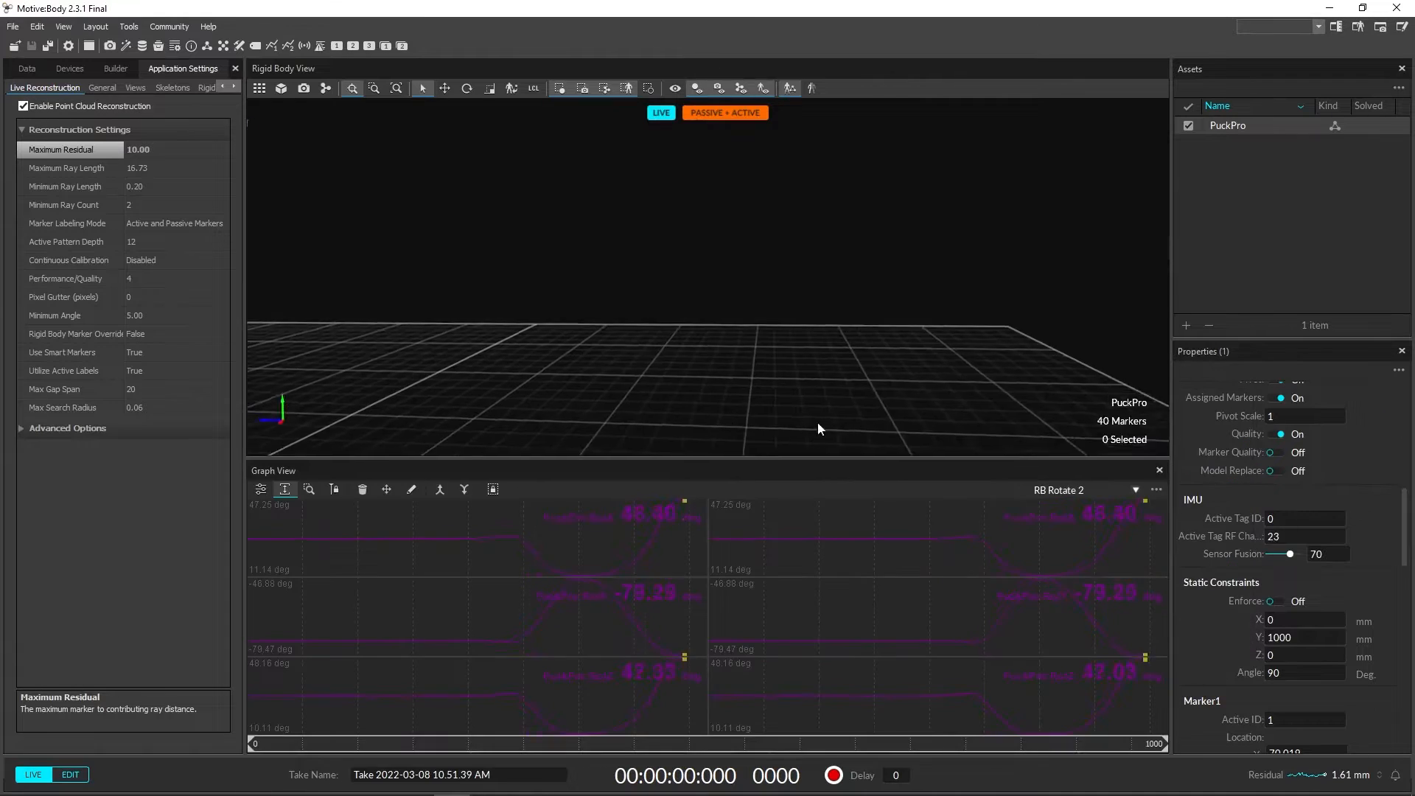
{"action": "left_click", "coordinate": [1108, 490]}
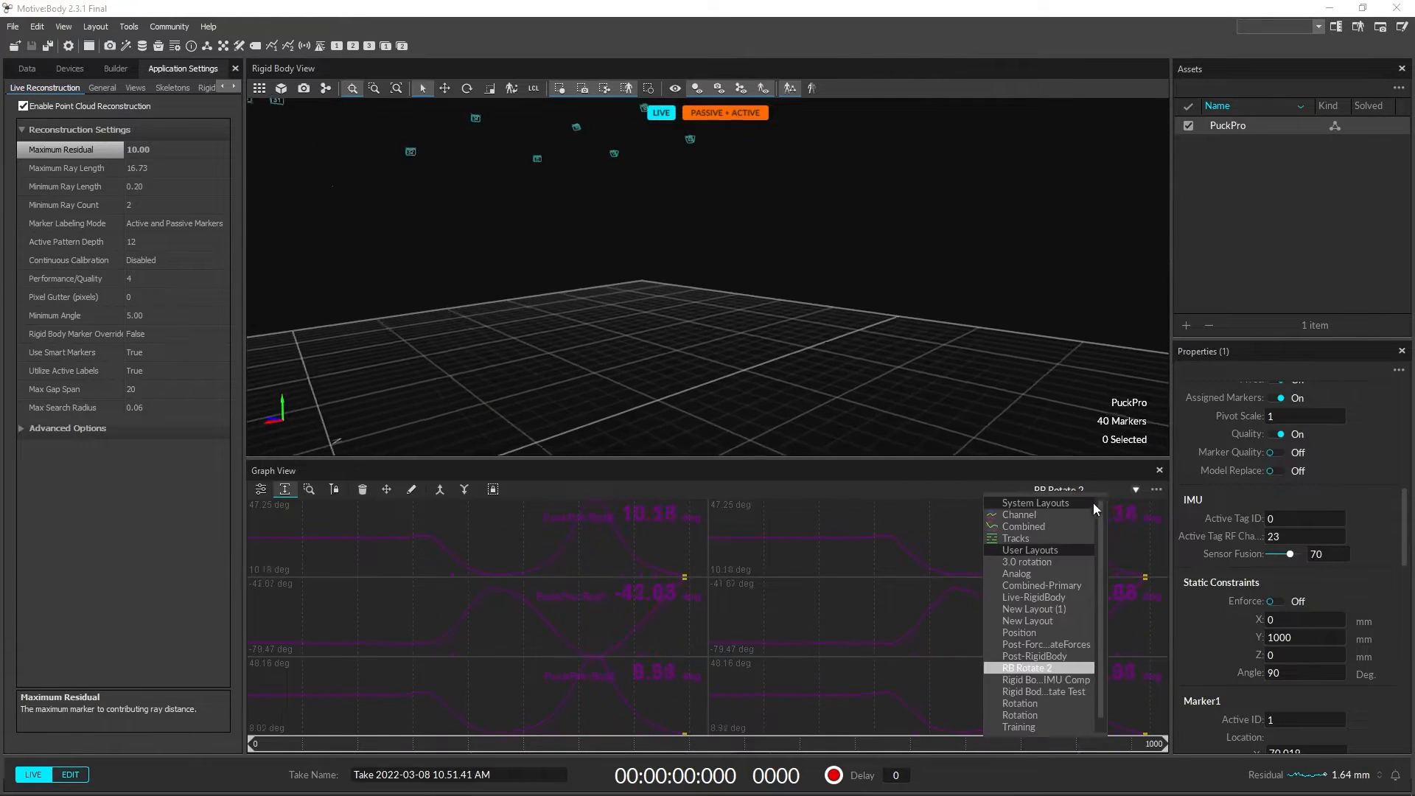
{"action": "left_click", "coordinate": [1057, 597]}
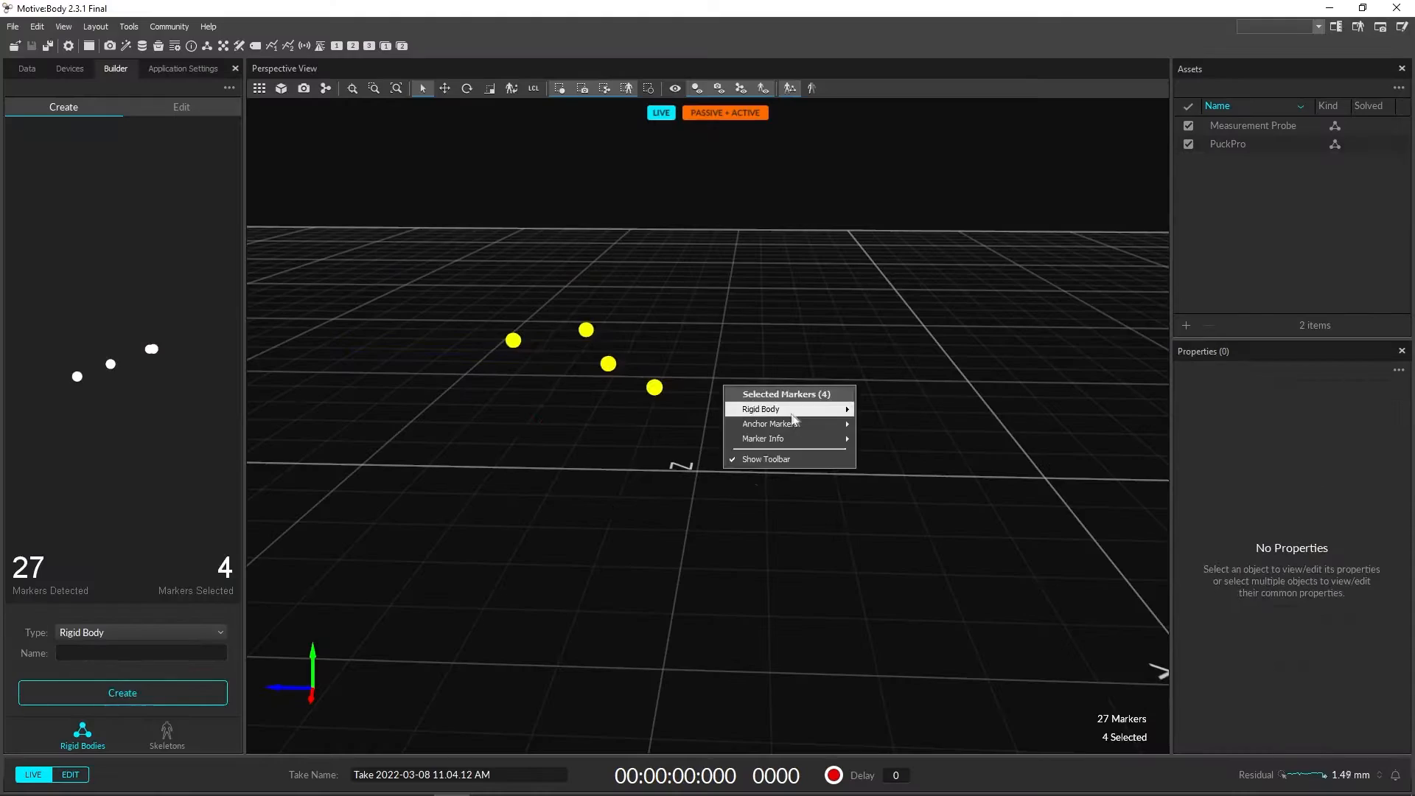
Create a rigid body from the four selected markers and take two 50-frame samples with the measurement probe
{"action": "left_click", "coordinate": [774, 408]}
{"action": "left_click", "coordinate": [185, 690]}
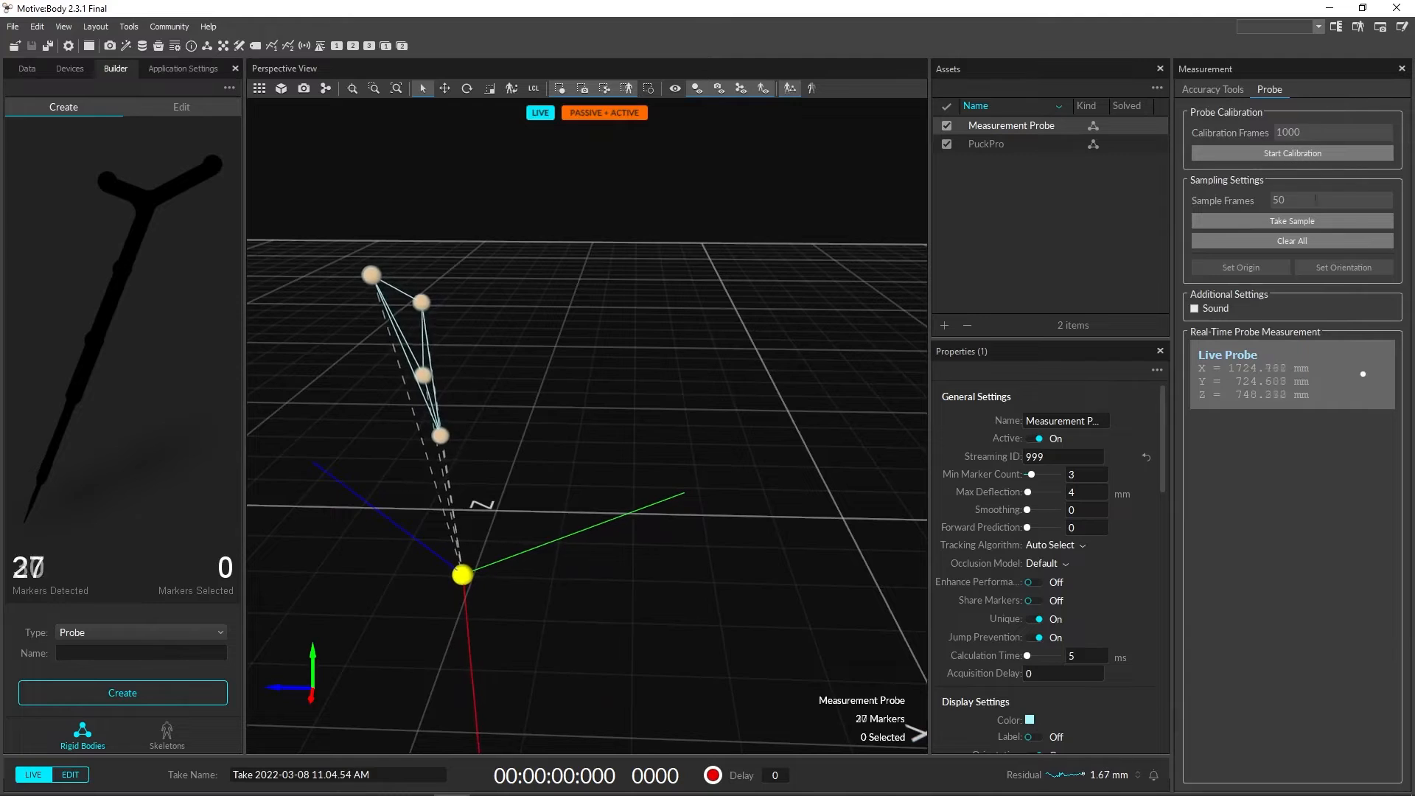
{"action": "left_click", "coordinate": [1319, 220]}
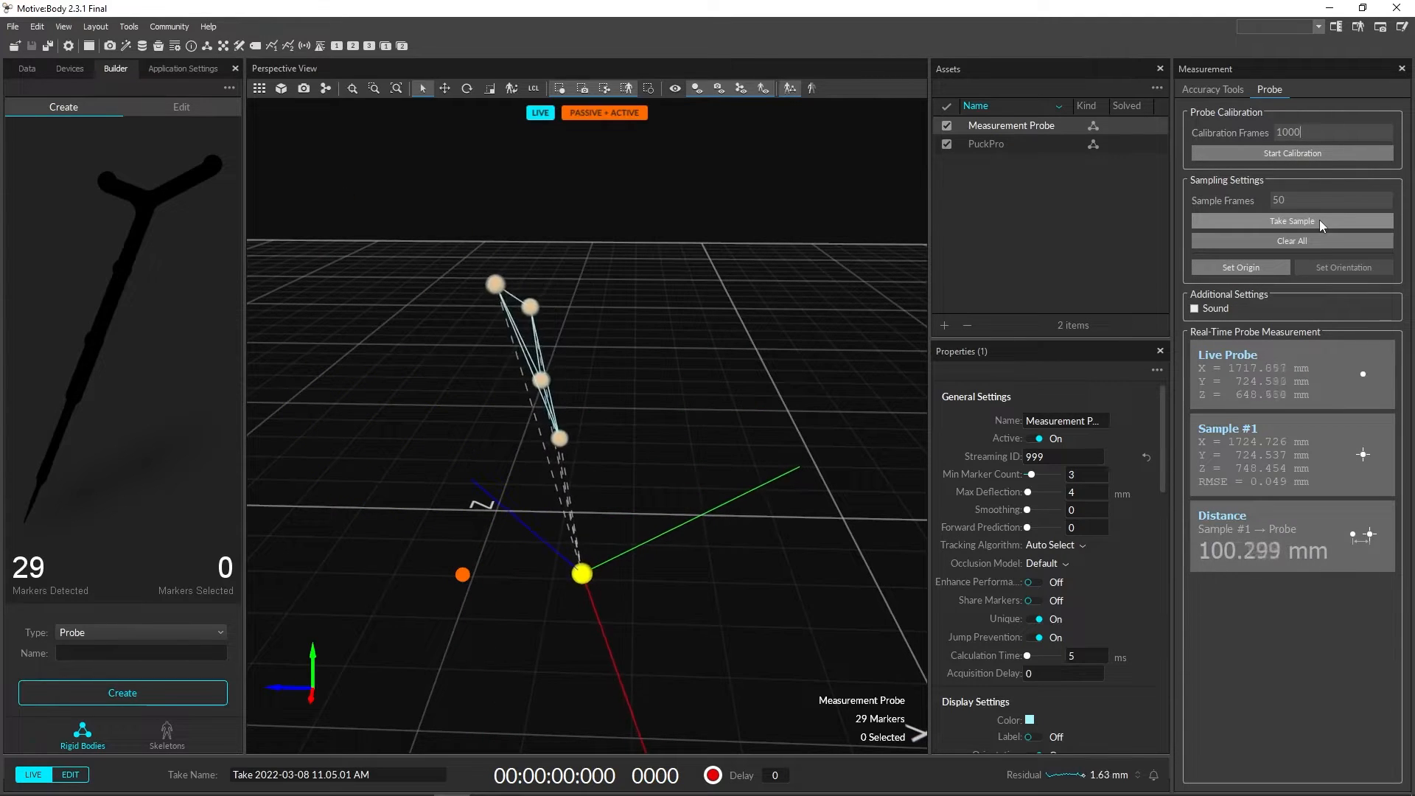
{"action": "left_click", "coordinate": [1320, 220]}
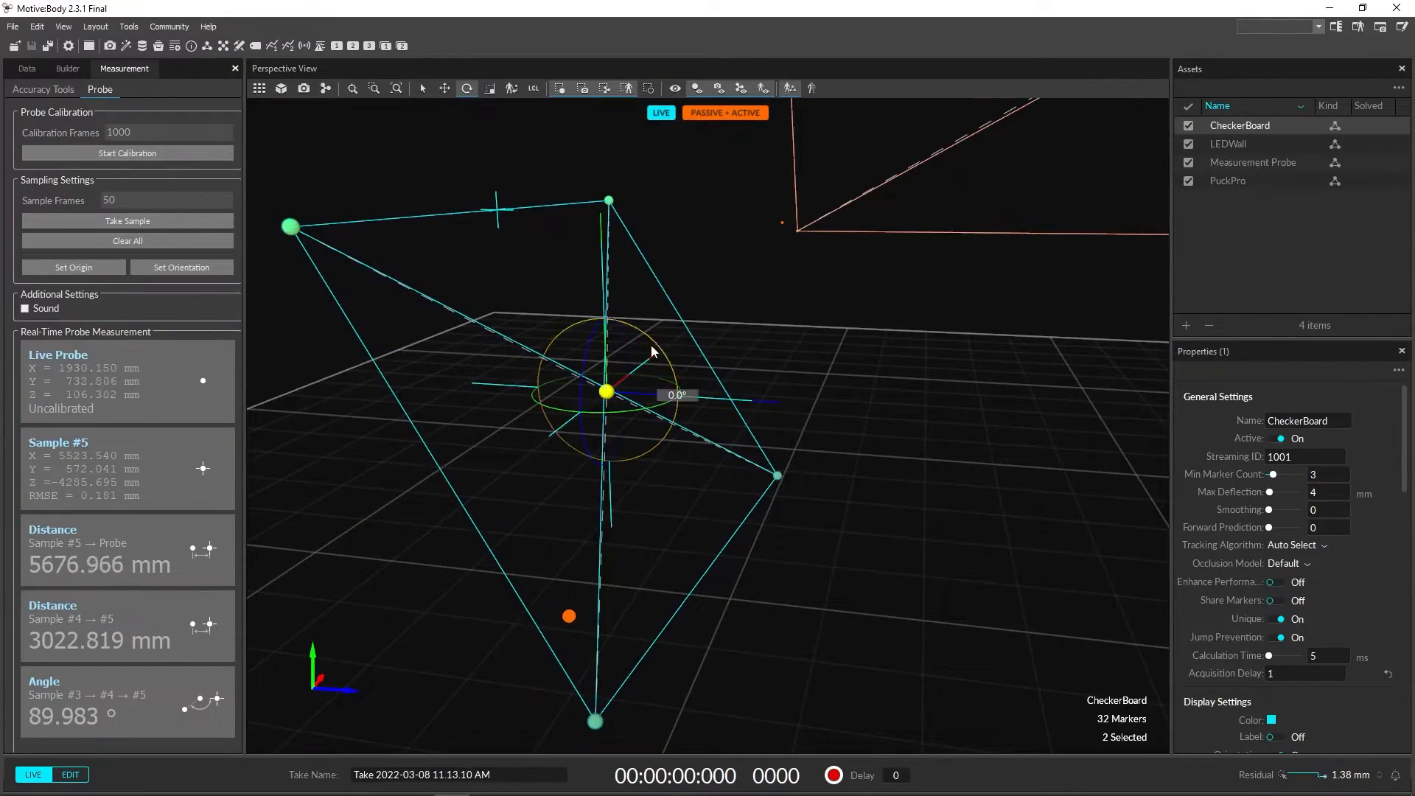
Reorient the CheckerBoard rigid body's pivot, using its corner markers to line up the axes with the board
{"action": "right_click_drag", "start_coordinate": [788, 361], "coordinate": [564, 480]}
{"action": "left_click_drag", "start_coordinate": [562, 427], "coordinate": [845, 429]}
{"action": "right_click_drag", "start_coordinate": [631, 427], "coordinate": [737, 413]}
{"action": "left_click_drag", "start_coordinate": [287, 210], "coordinate": [341, 248]}
{"action": "left_click_drag", "start_coordinate": [437, 702], "coordinate": [494, 660], "text": "ctrl"}
{"action": "left_click", "coordinate": [679, 376], "text": "ctrl"}
{"action": "right_click_drag", "start_coordinate": [679, 376], "coordinate": [581, 397]}
{"action": "left_click_drag", "start_coordinate": [573, 393], "coordinate": [575, 396]}
{"action": "mouse_move", "coordinate": [590, 413]}
{"action": "right_mouse_down"}
{"action": "mouse_move", "coordinate": [686, 449]}
{"action": "mouse_move", "coordinate": [809, 410]}
{"action": "right_mouse_up"}
{"action": "left_click", "coordinate": [449, 546]}
{"action": "left_click", "coordinate": [746, 389]}
{"action": "left_click", "coordinate": [509, 519], "text": "ctrl"}
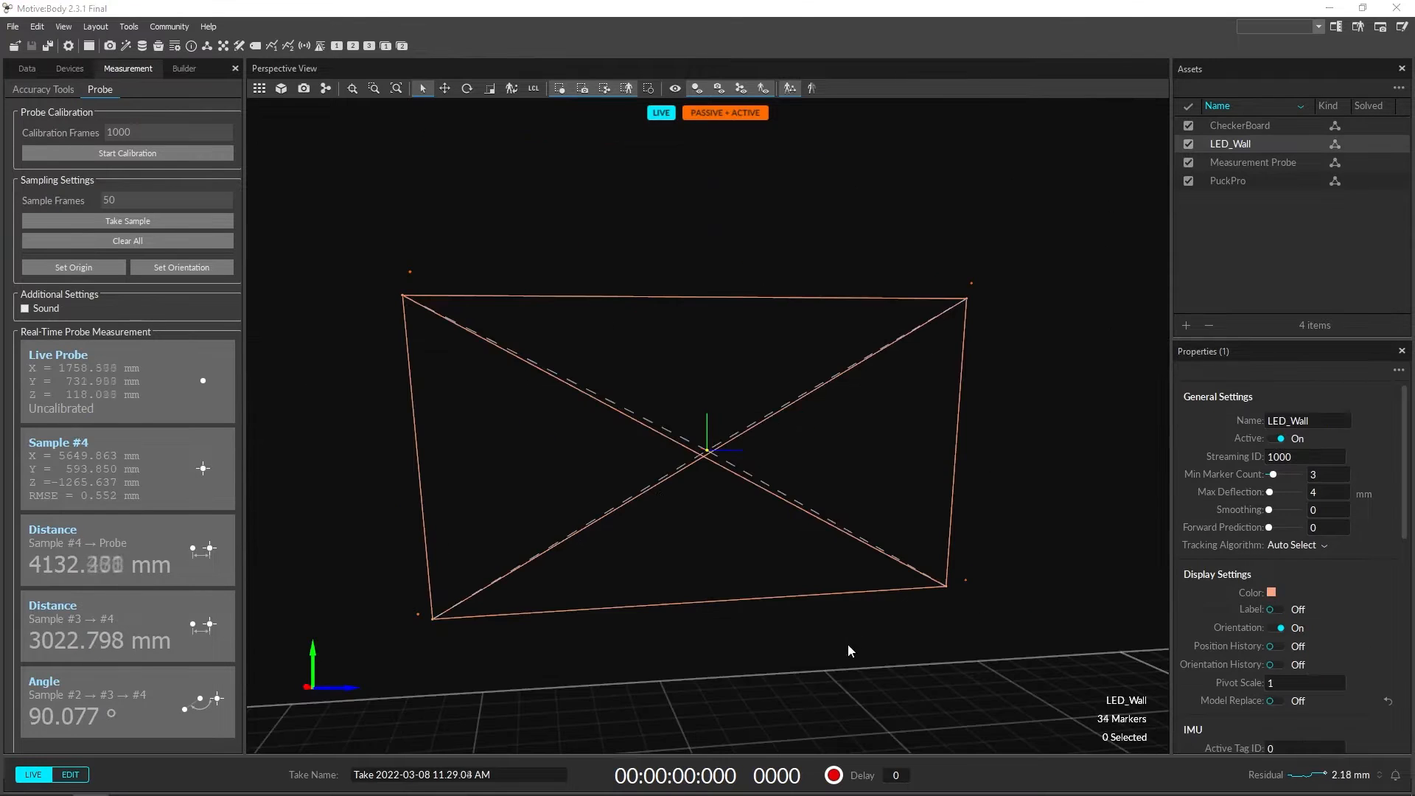
Turn on Model Replace for LED_Wall and align the wall model's position and rotation with the sampled corner points
{"action": "left_click", "coordinate": [1270, 701]}
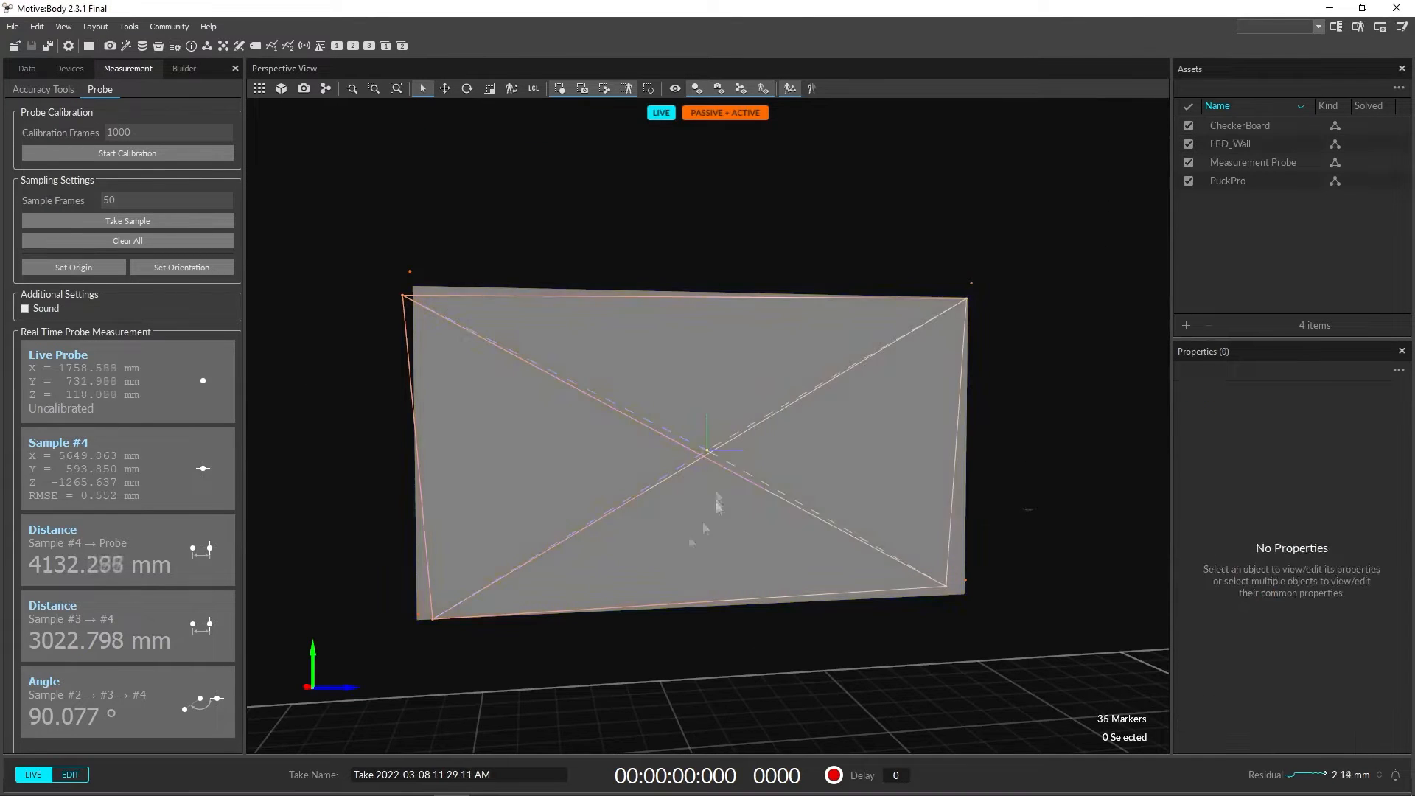
{"action": "right_click_drag", "start_coordinate": [737, 443], "coordinate": [523, 464]}
{"action": "key", "text": "w"}
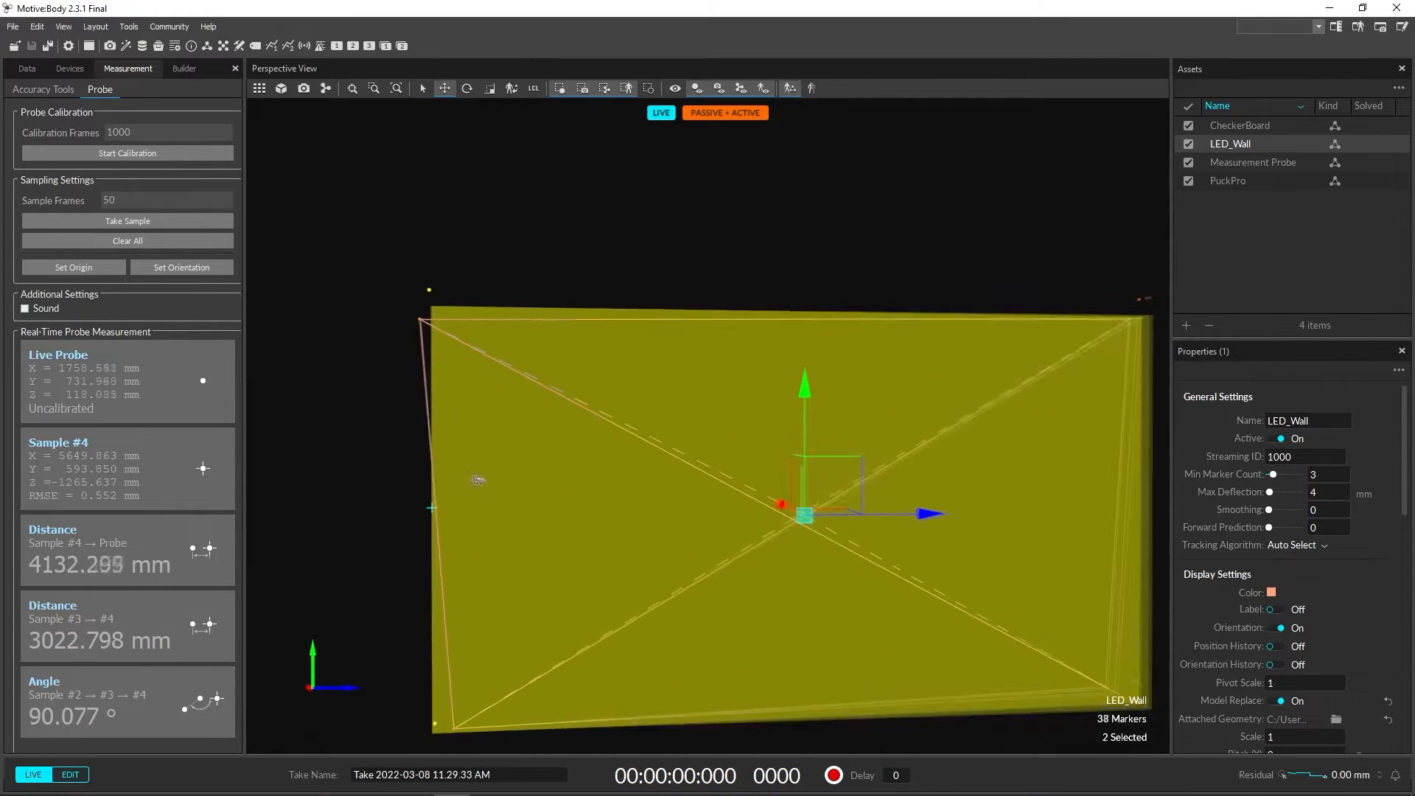
{"action": "key", "text": "e"}
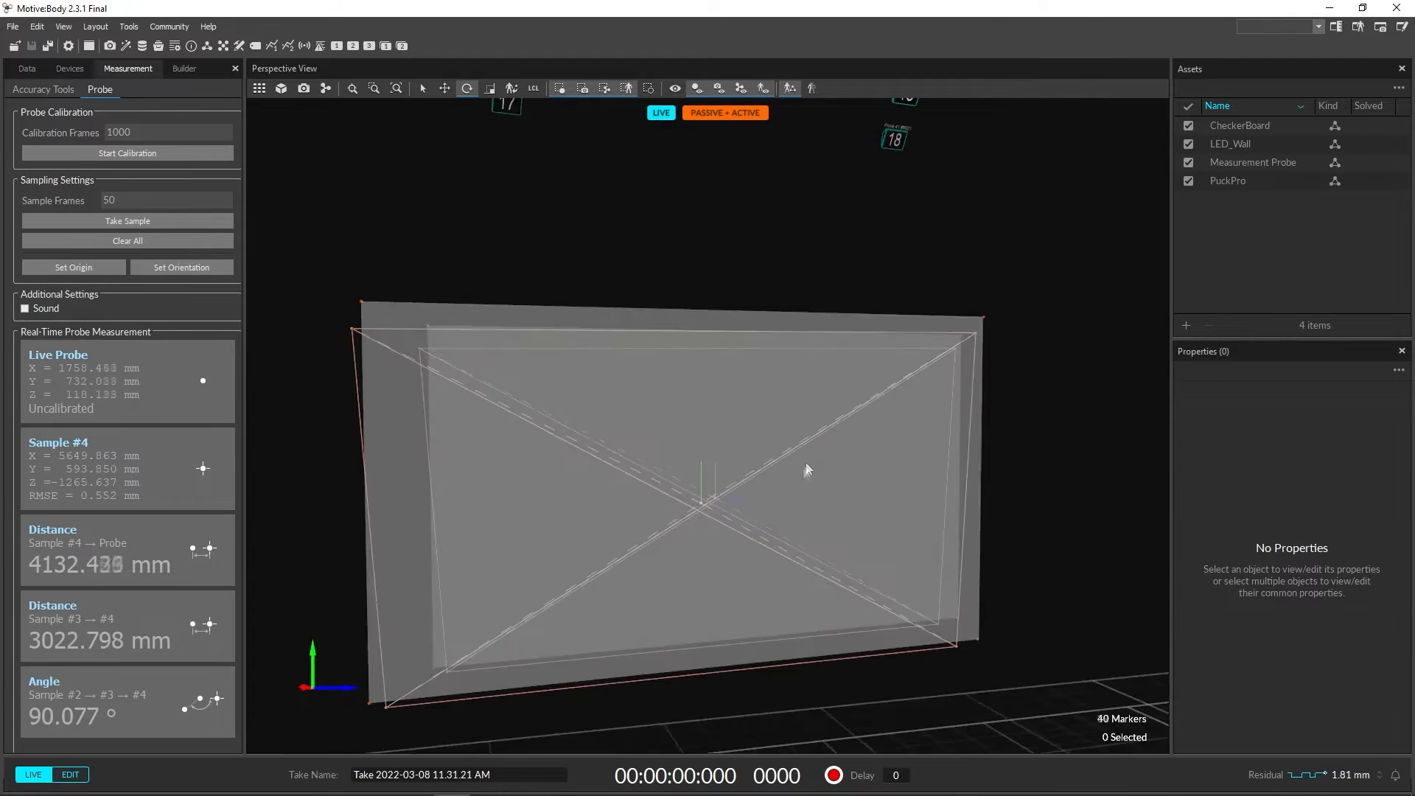
Translate the LED_Wall rigid body's pivot by X -65.05 mm, Y 66.86 mm and Z 10.52 mm to match the model offsets
{"action": "left_click", "coordinate": [681, 525]}
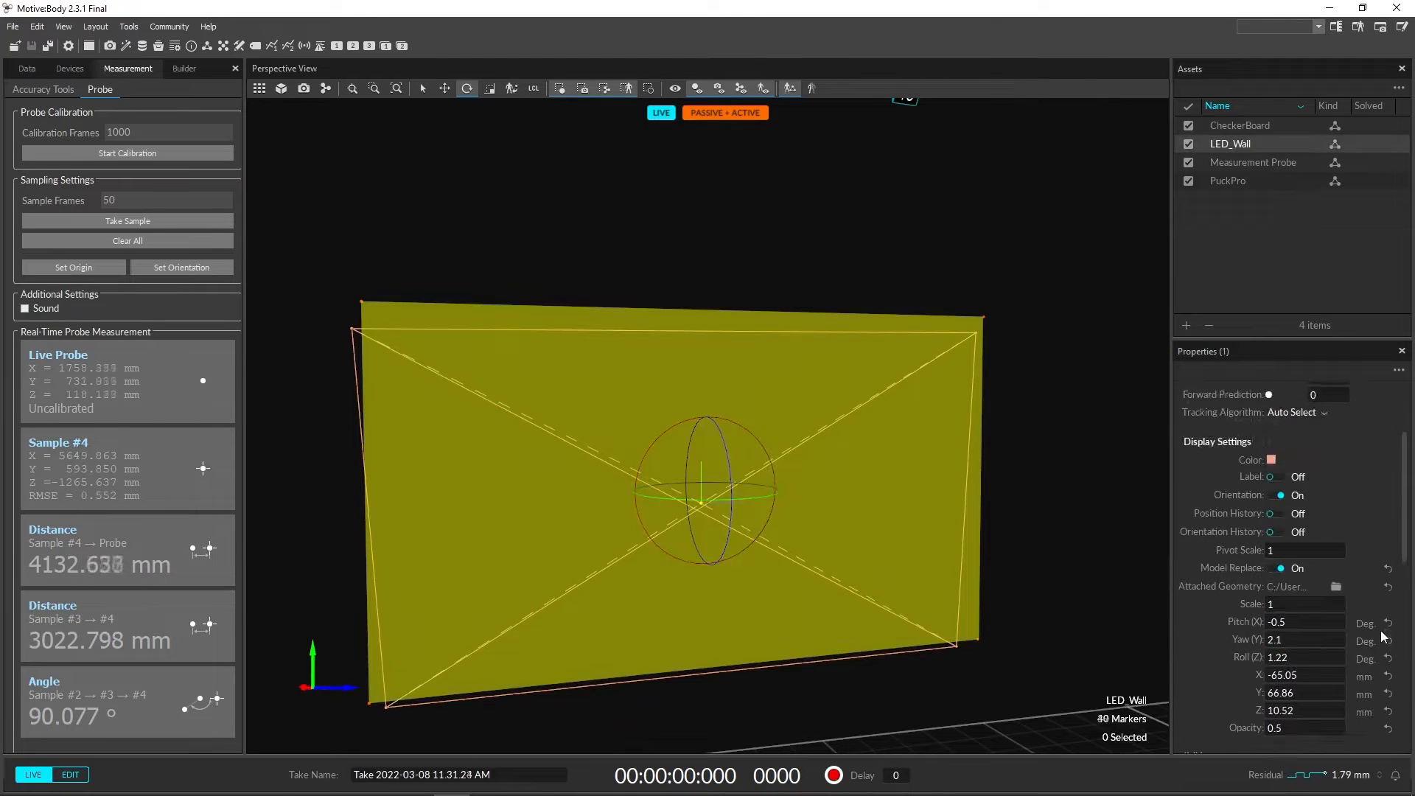
{"action": "left_click", "coordinate": [184, 68]}
{"action": "left_click", "coordinate": [182, 107]}
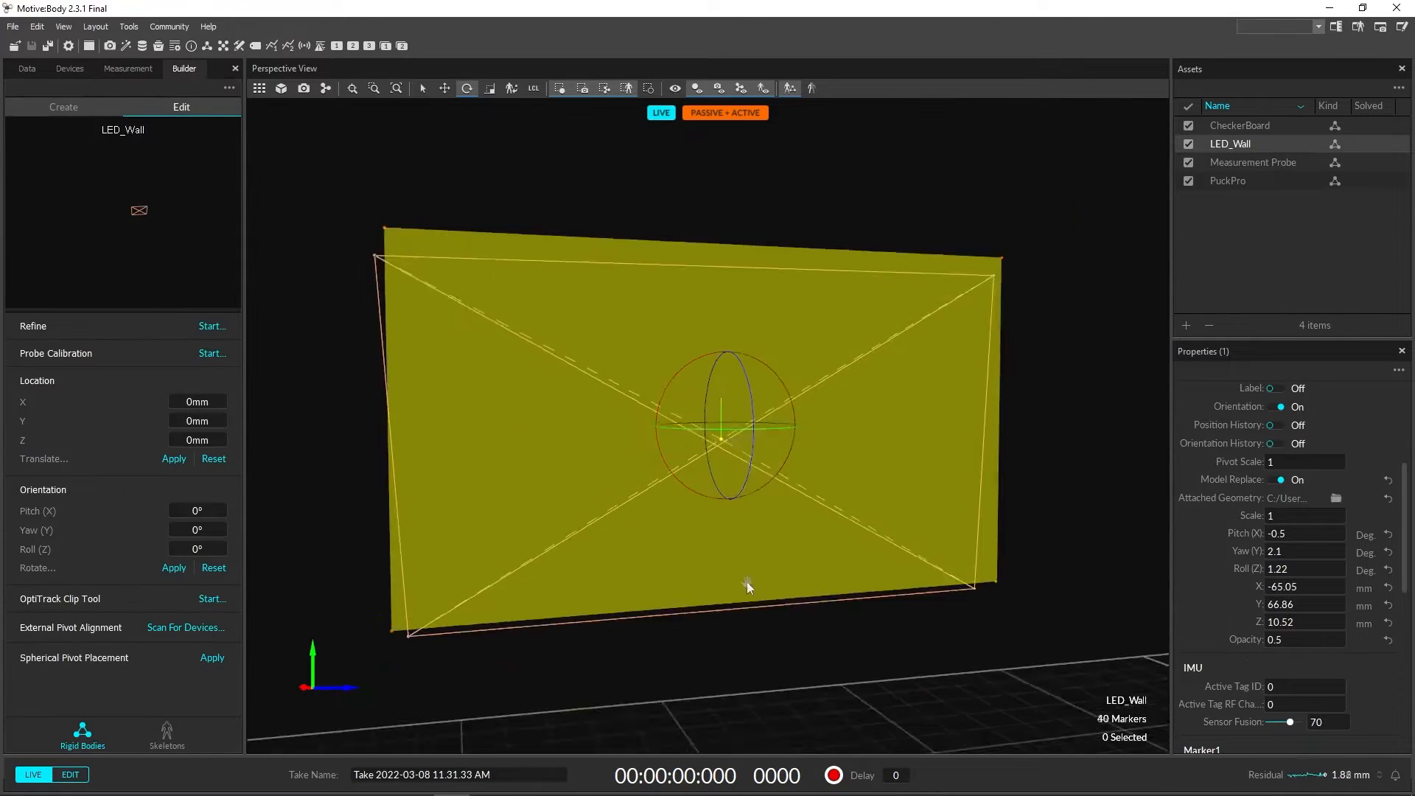
{"action": "left_click", "coordinate": [1304, 587]}
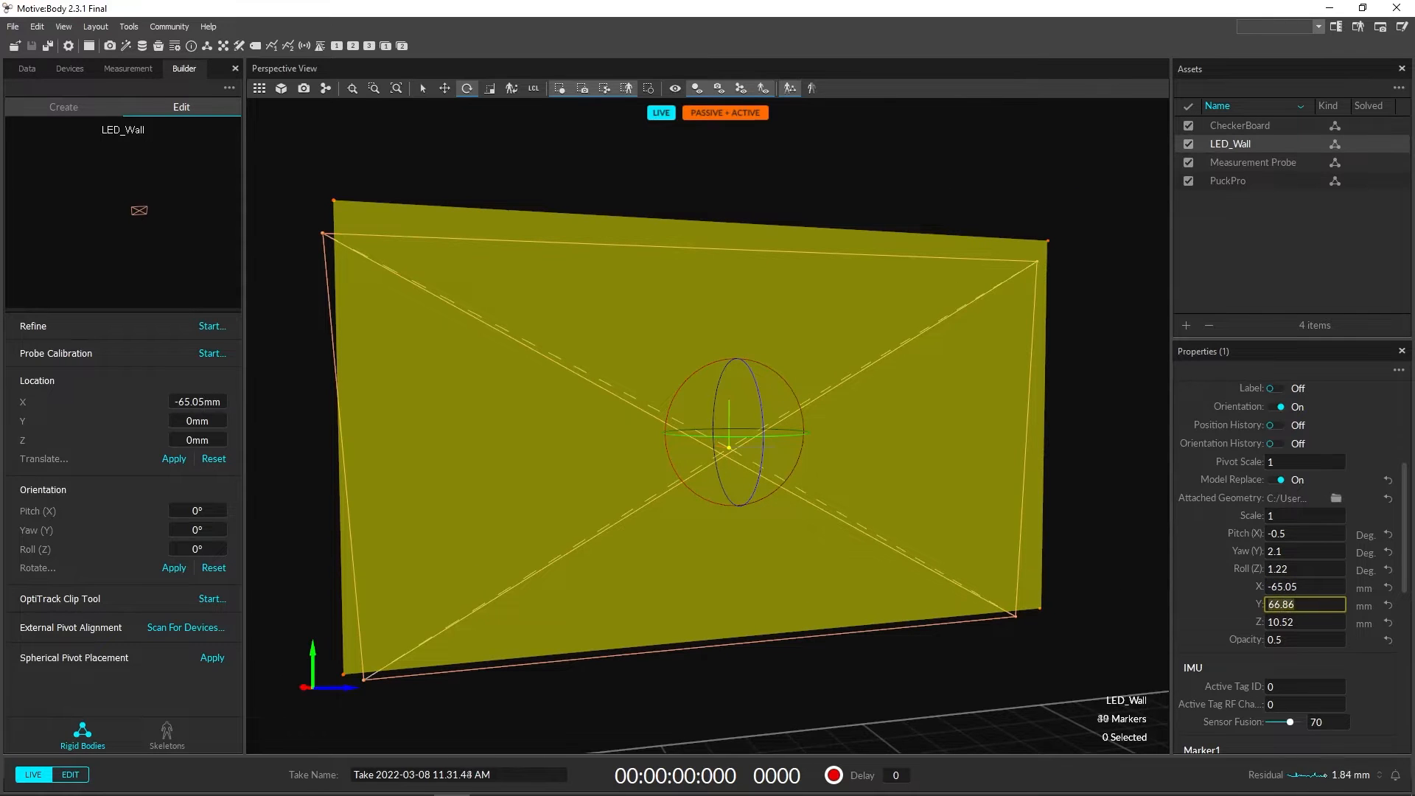
{"action": "double_click", "coordinate": [189, 440]}
{"action": "type", "text": "10.52"}
{"action": "left_click", "coordinate": [176, 461]}
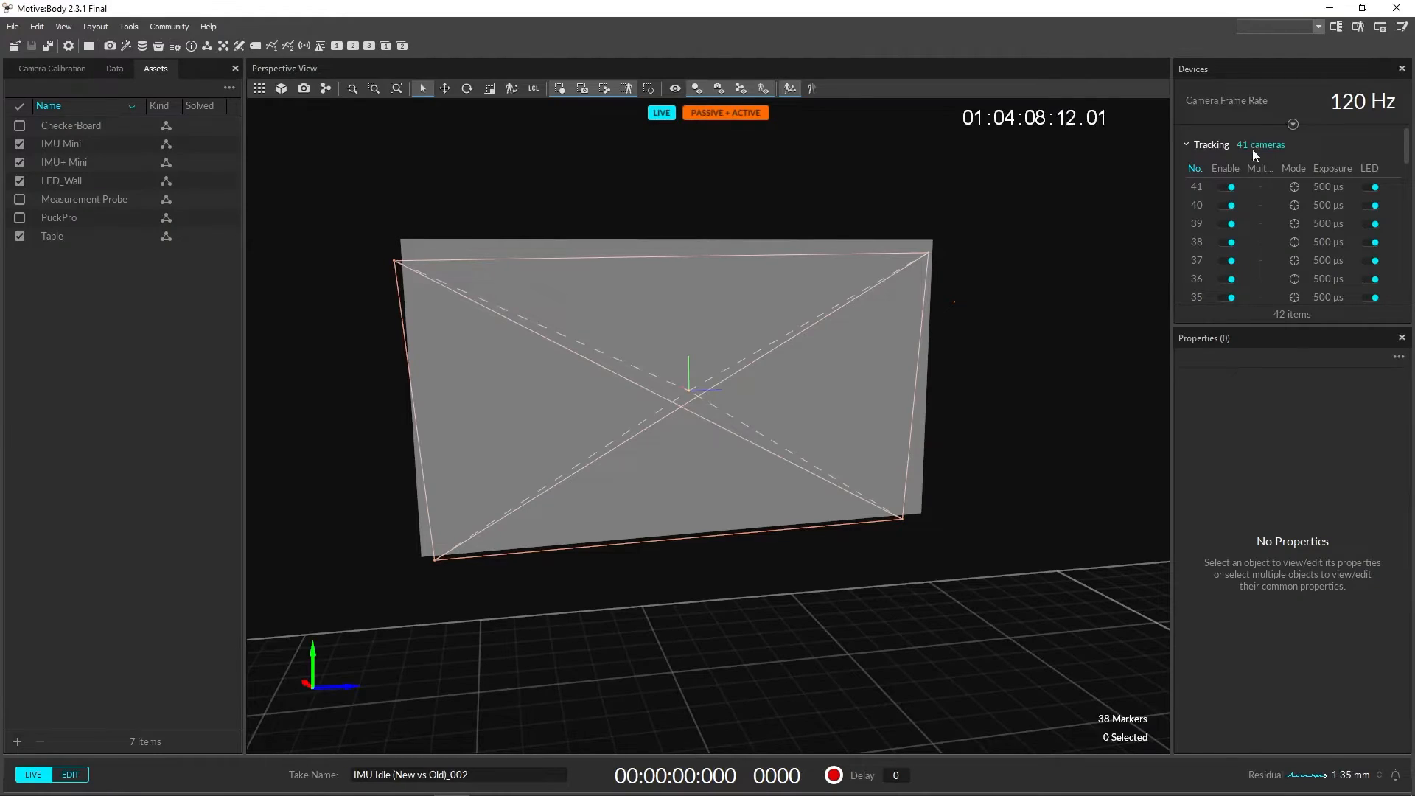
Set the eSync 2's sync input source to Video Genlock In and its input multiplier to 5
{"action": "left_click", "coordinate": [1187, 145]}
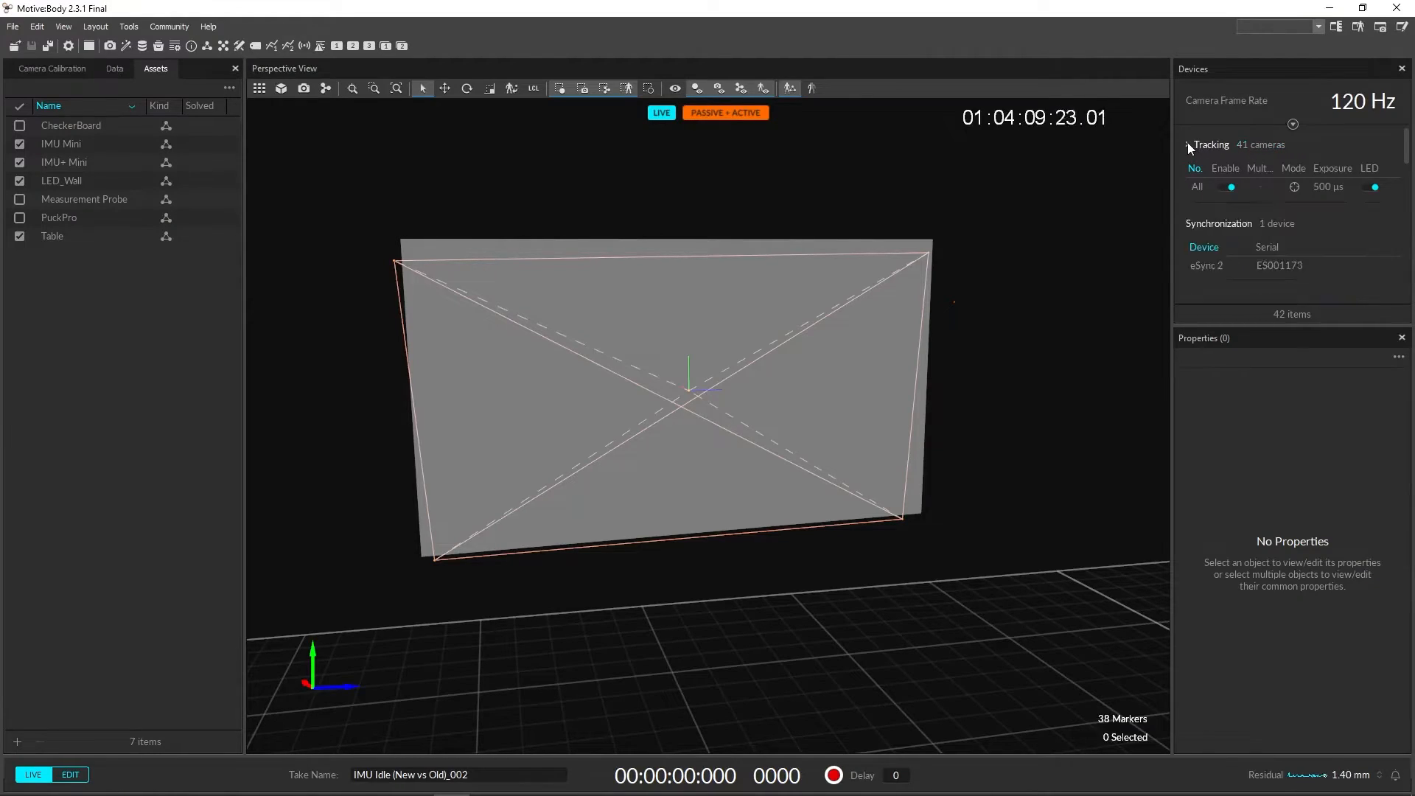
{"action": "left_click", "coordinate": [1203, 267]}
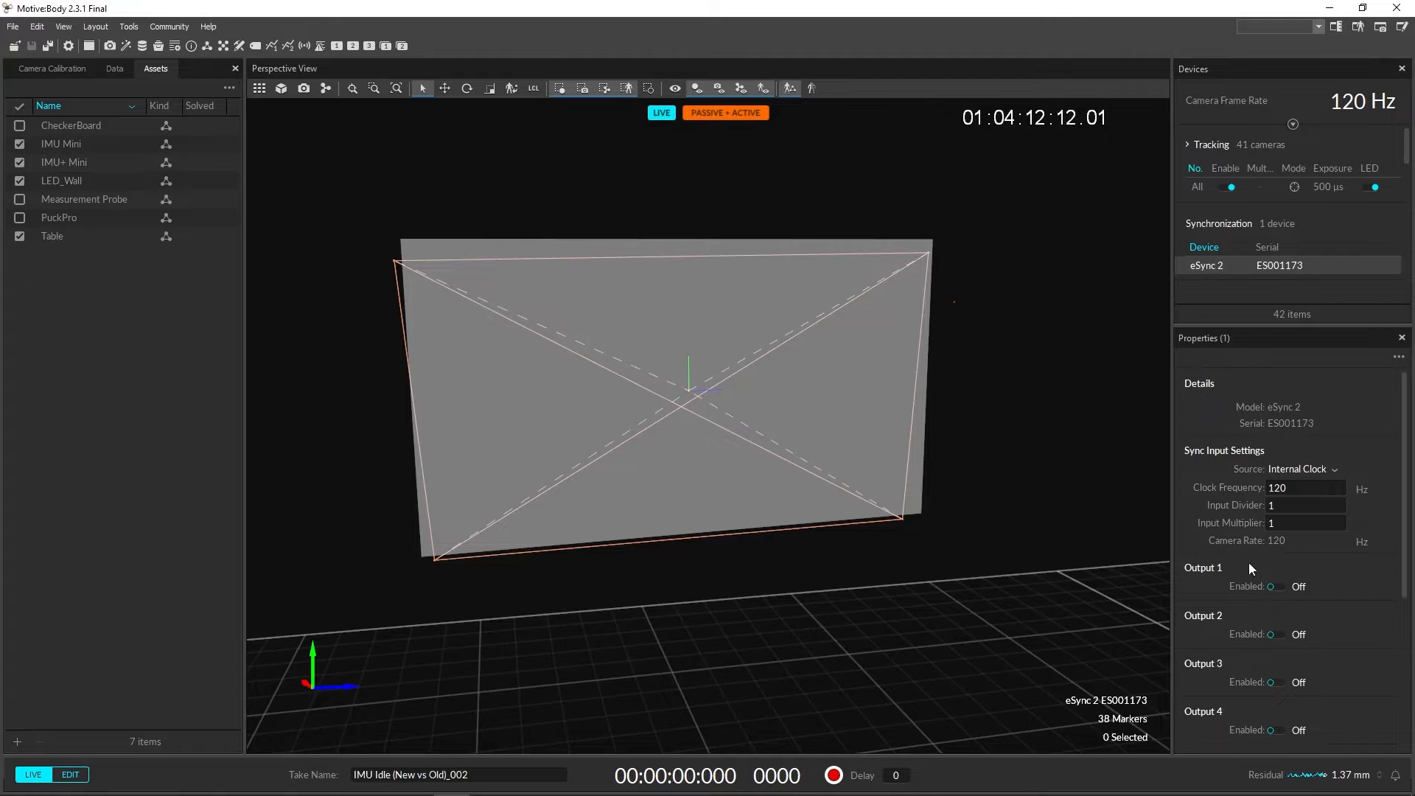
{"action": "scroll", "coordinate": [1351, 568], "scroll_direction": "down", "scroll_amount": 5}
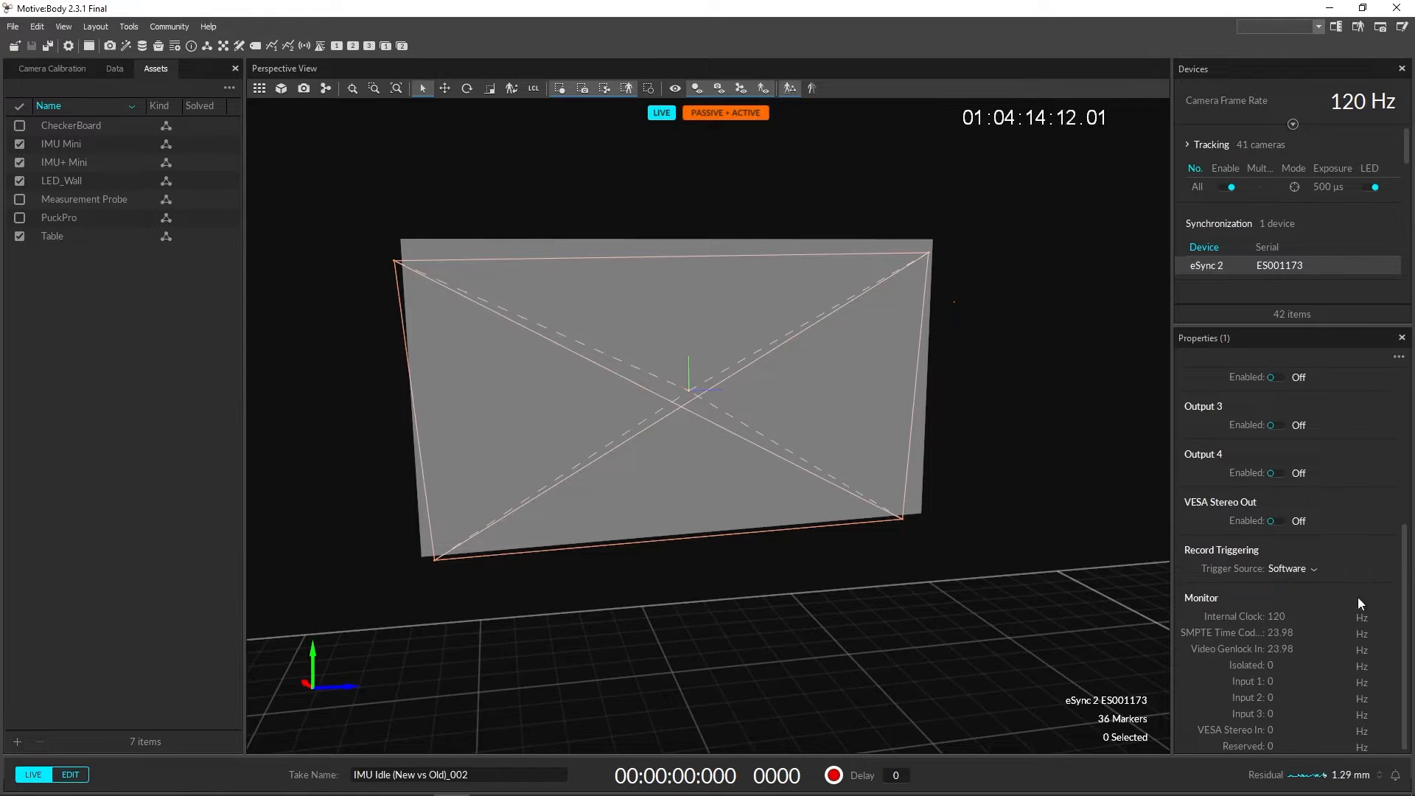
{"action": "double_click", "coordinate": [1288, 638]}
{"action": "scroll", "coordinate": [1350, 489], "scroll_direction": "up", "scroll_amount": 6}
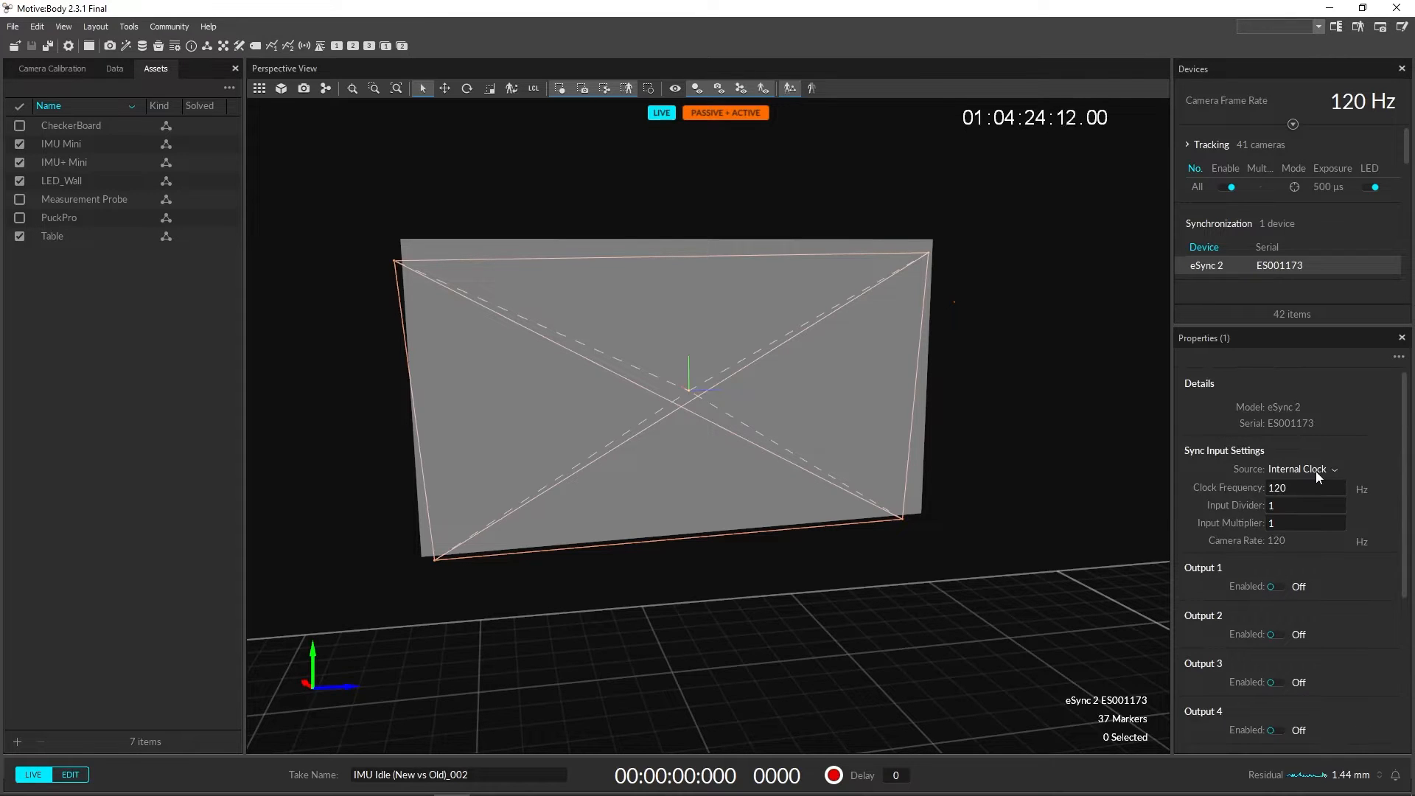
{"action": "left_click", "coordinate": [1316, 471]}
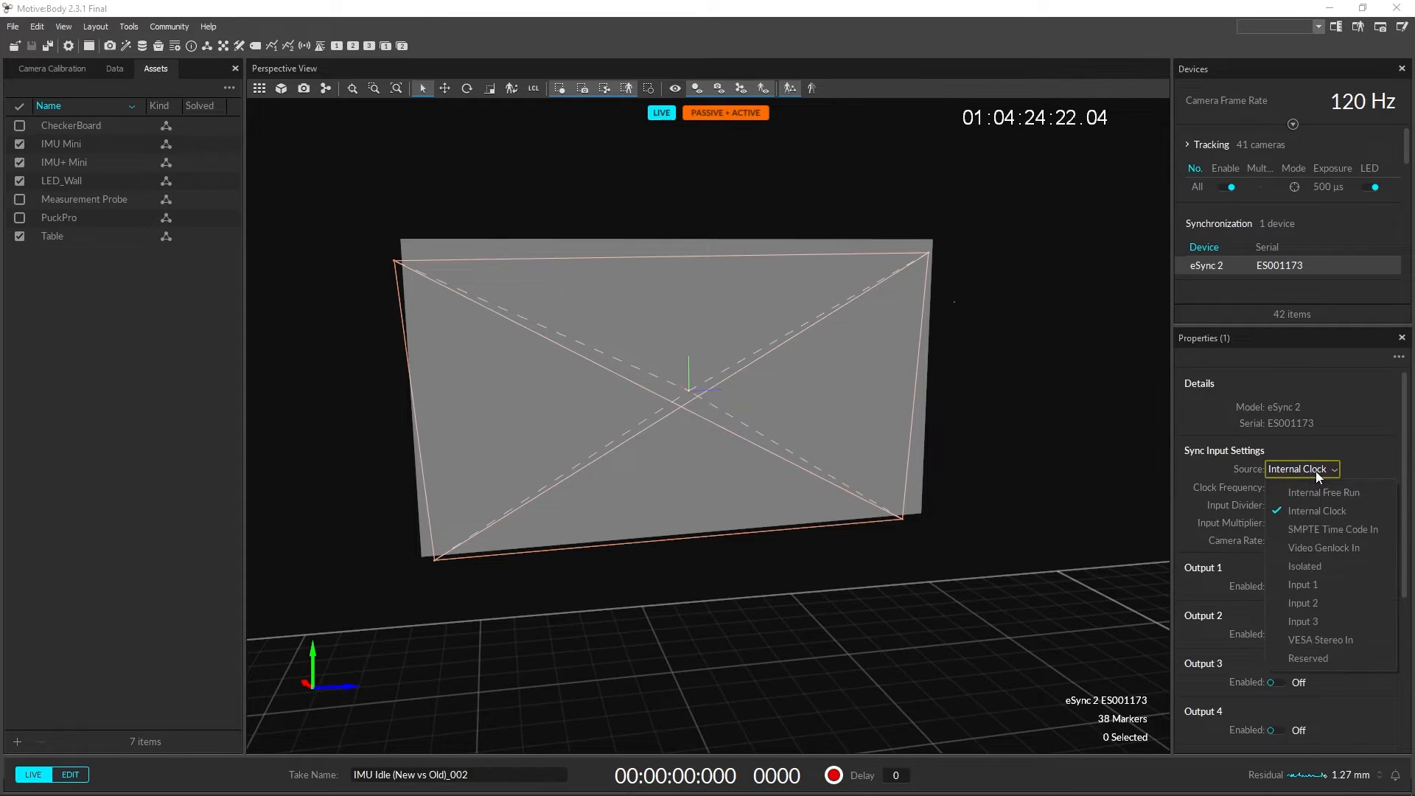
{"action": "left_click", "coordinate": [1339, 550]}
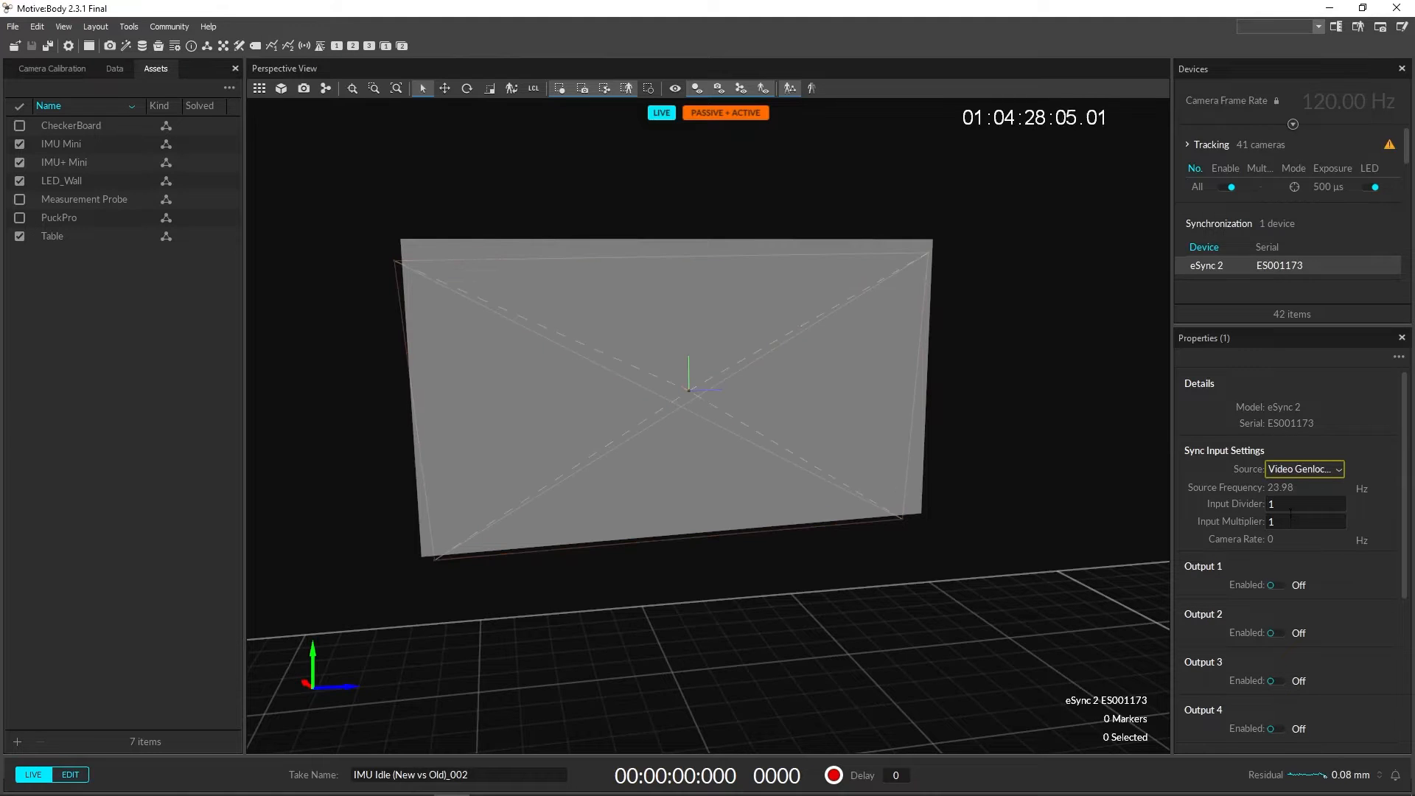
{"action": "type", "text": "5"}
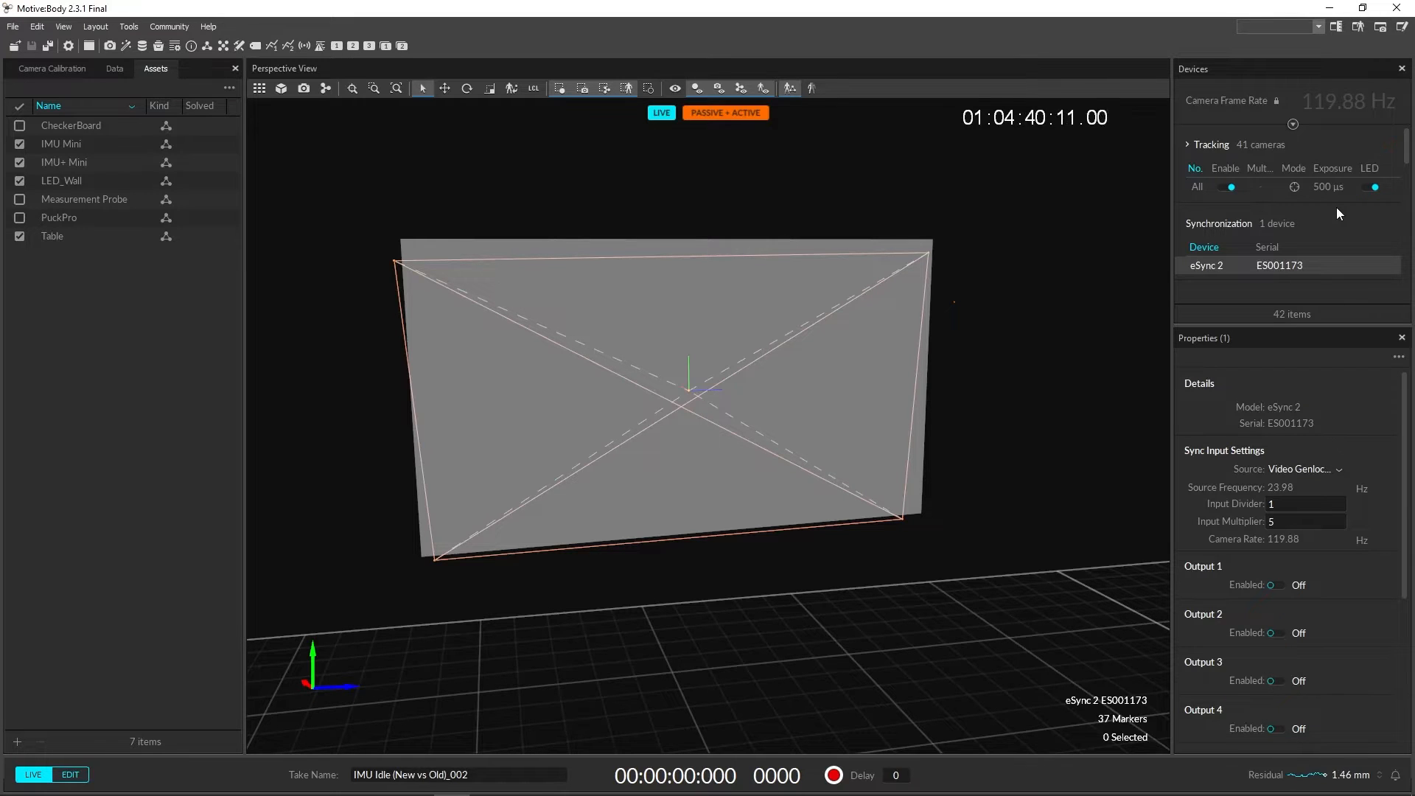
Examine the capture volume around the LED wall and review the eSync 2 properties
{"action": "scroll", "coordinate": [971, 497], "scroll_direction": "down", "scroll_amount": 5}
{"action": "middle_click_drag", "start_coordinate": [971, 497], "coordinate": [721, 465]}
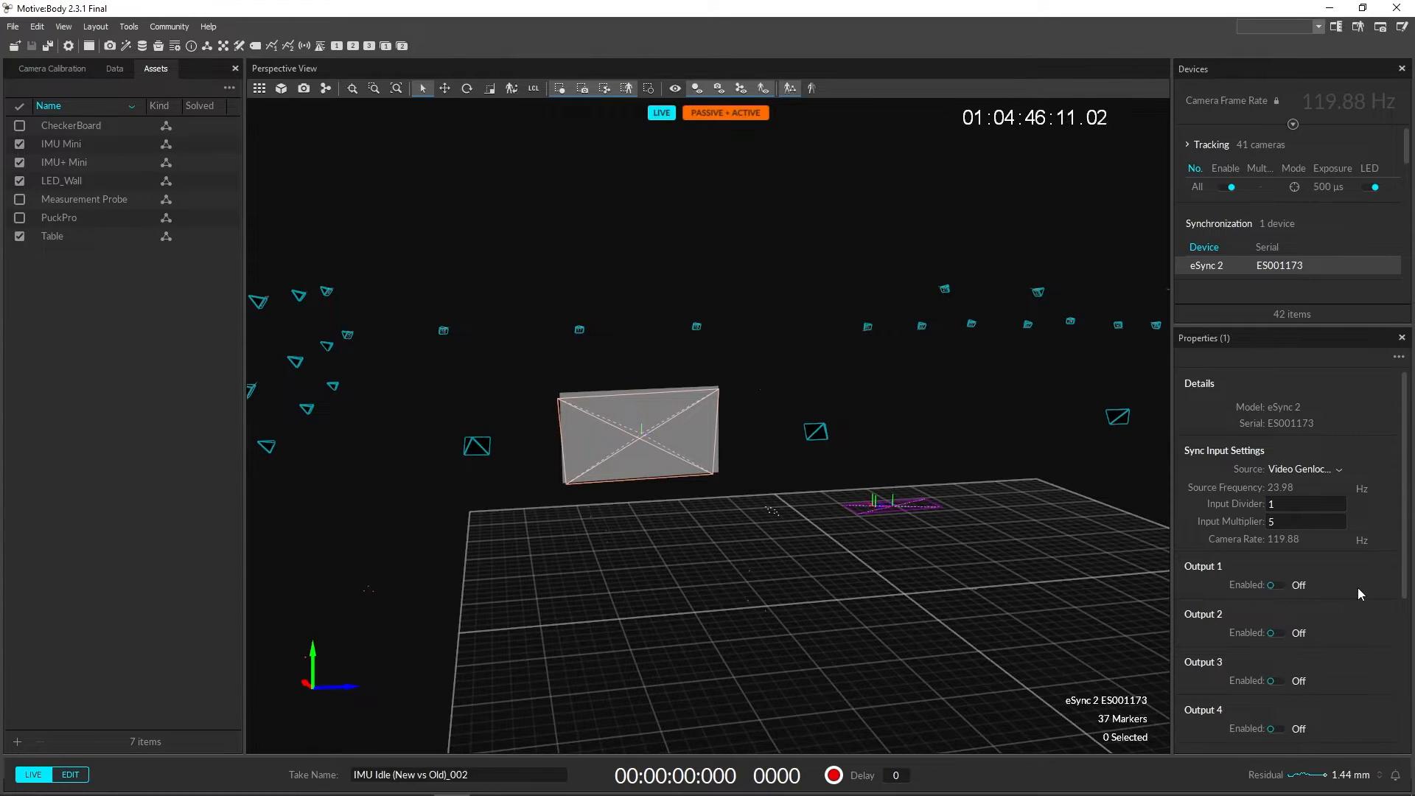
{"action": "scroll", "coordinate": [493, 407], "scroll_direction": "up", "scroll_amount": 5}
{"action": "middle_click_drag", "start_coordinate": [493, 408], "coordinate": [576, 519]}
{"action": "scroll", "coordinate": [668, 533], "scroll_direction": "up", "scroll_amount": 3}
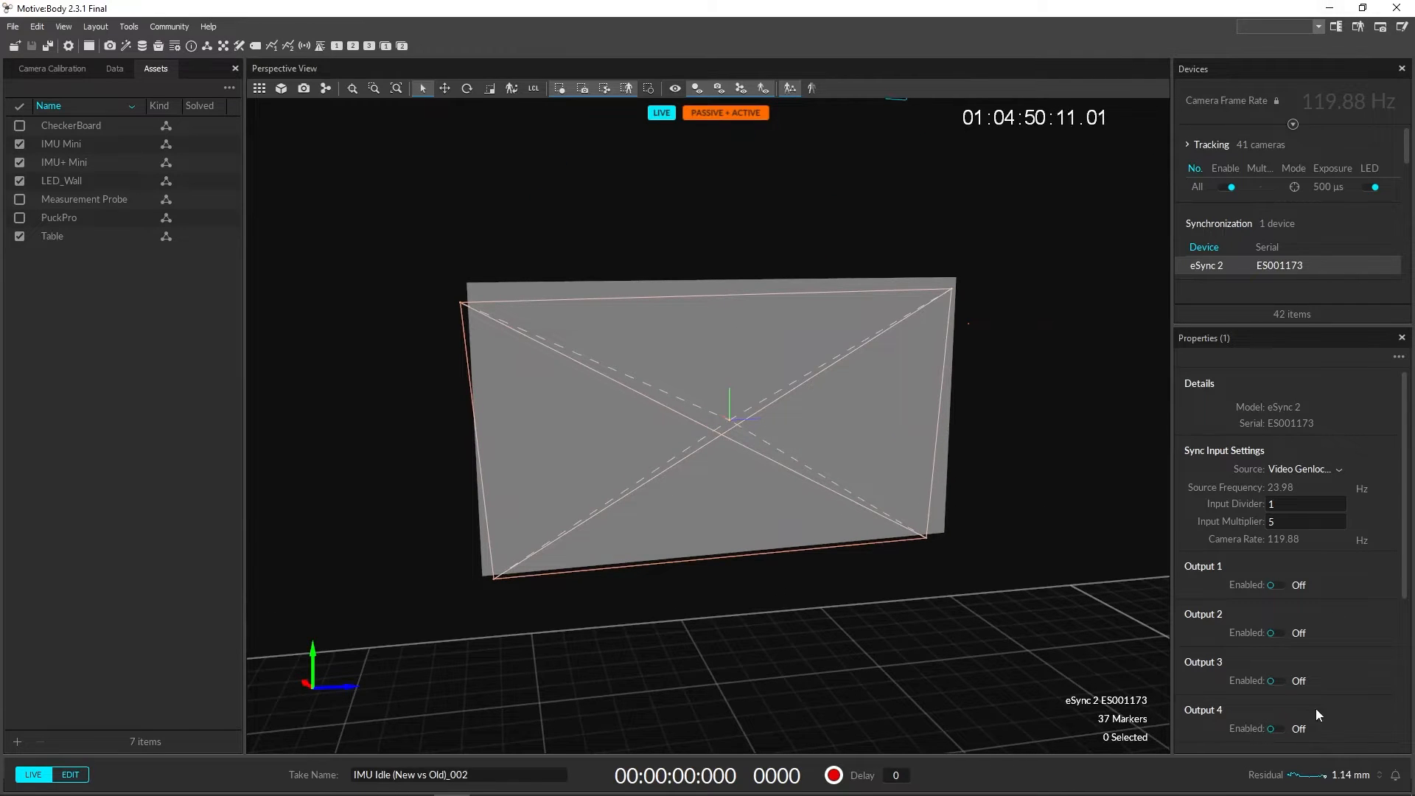
{"action": "scroll", "coordinate": [1321, 704], "scroll_direction": "down", "scroll_amount": 5}
{"action": "scroll", "coordinate": [1321, 705], "scroll_direction": "up", "scroll_amount": 5}
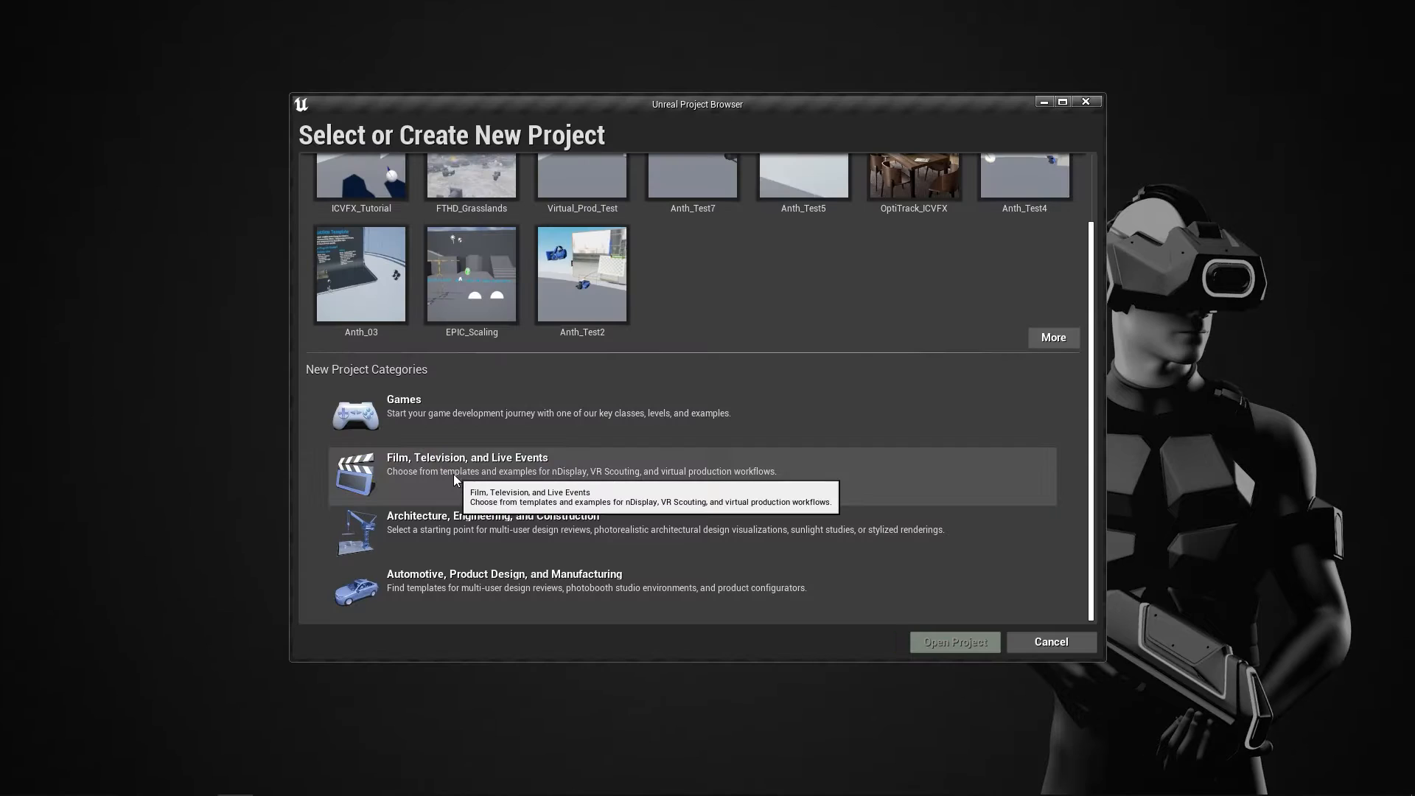
Switch to Unreal Engine and create a Film, Television, and Live Events project from the InCamera VFX template, named ICVFX_Test
{"action": "left_click", "coordinate": [460, 475]}
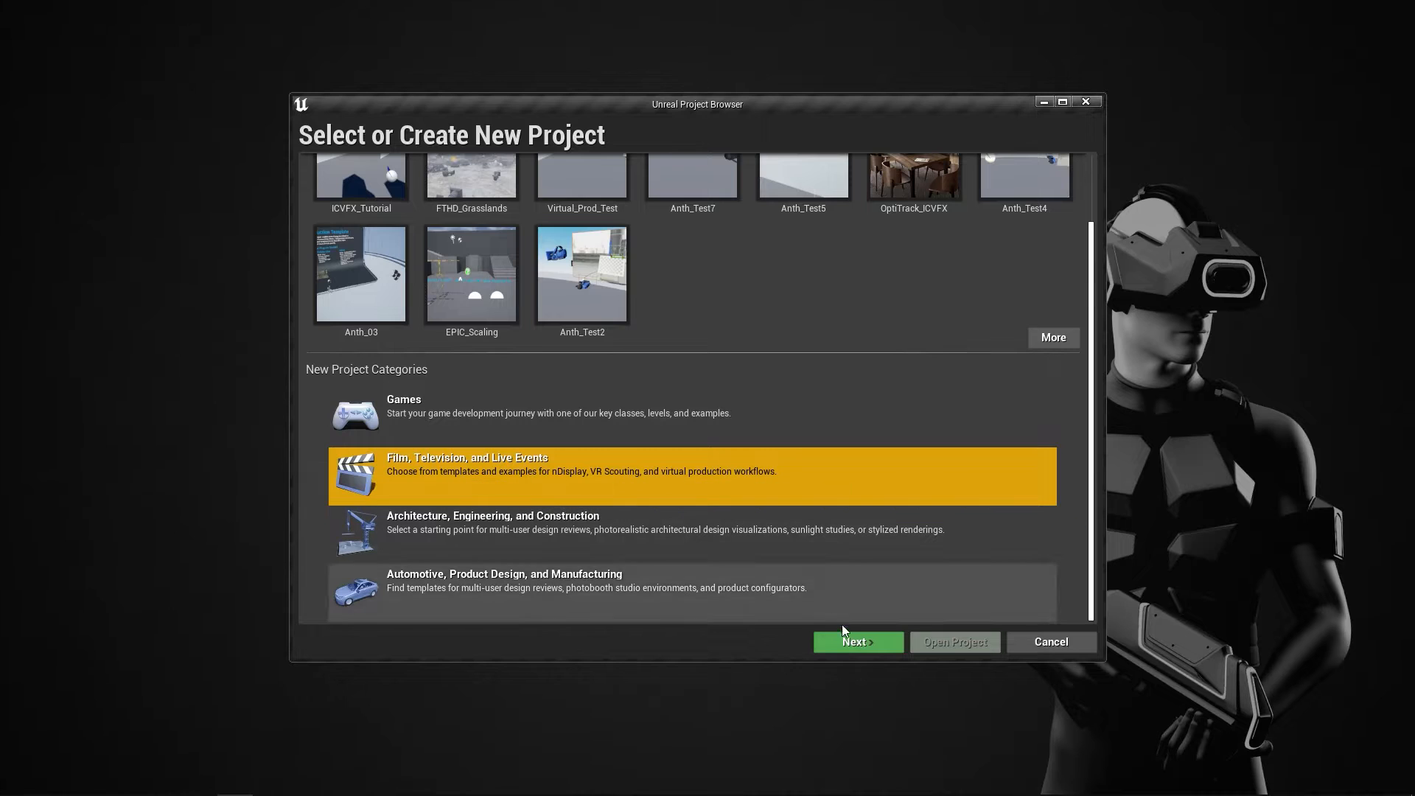
{"action": "left_click", "coordinate": [849, 647]}
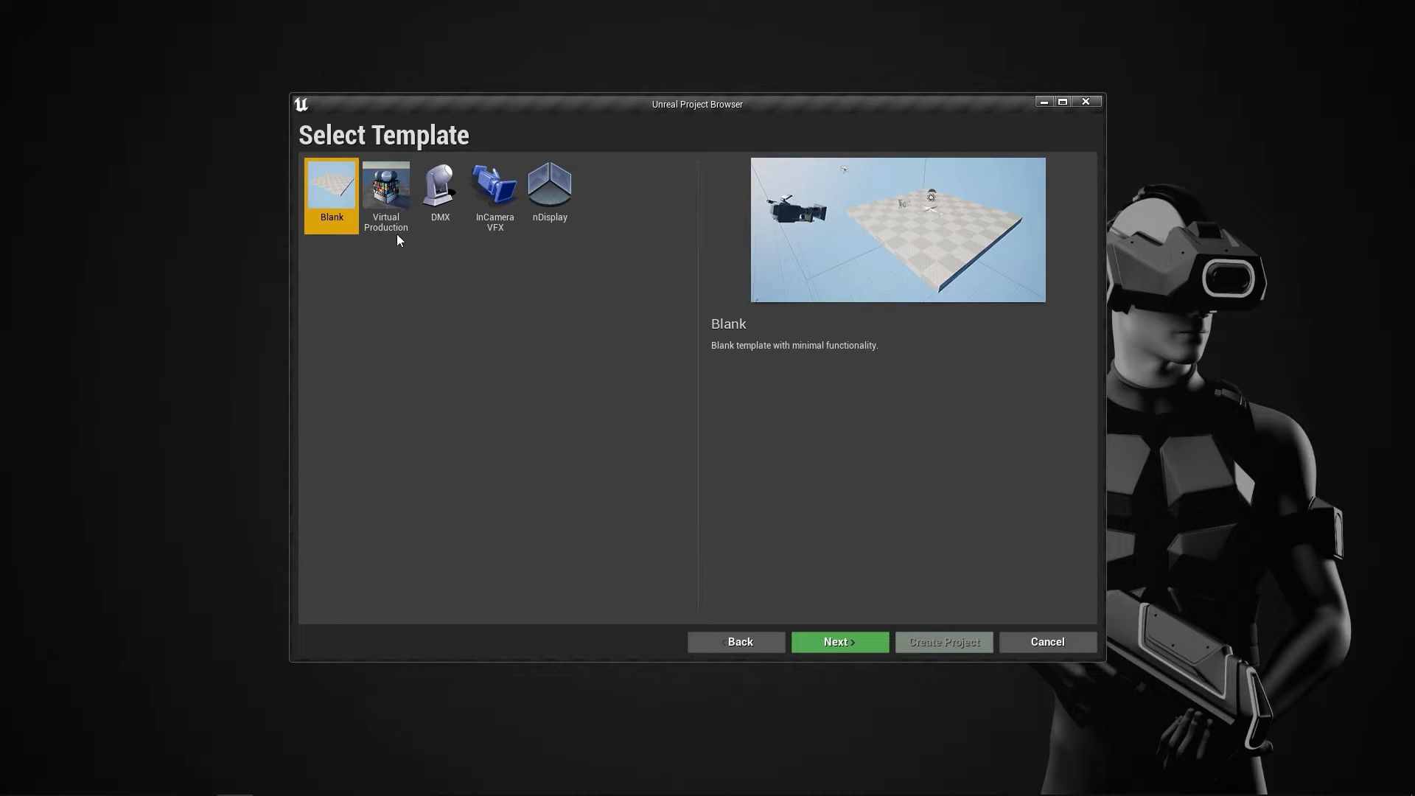
{"action": "left_click", "coordinate": [493, 220]}
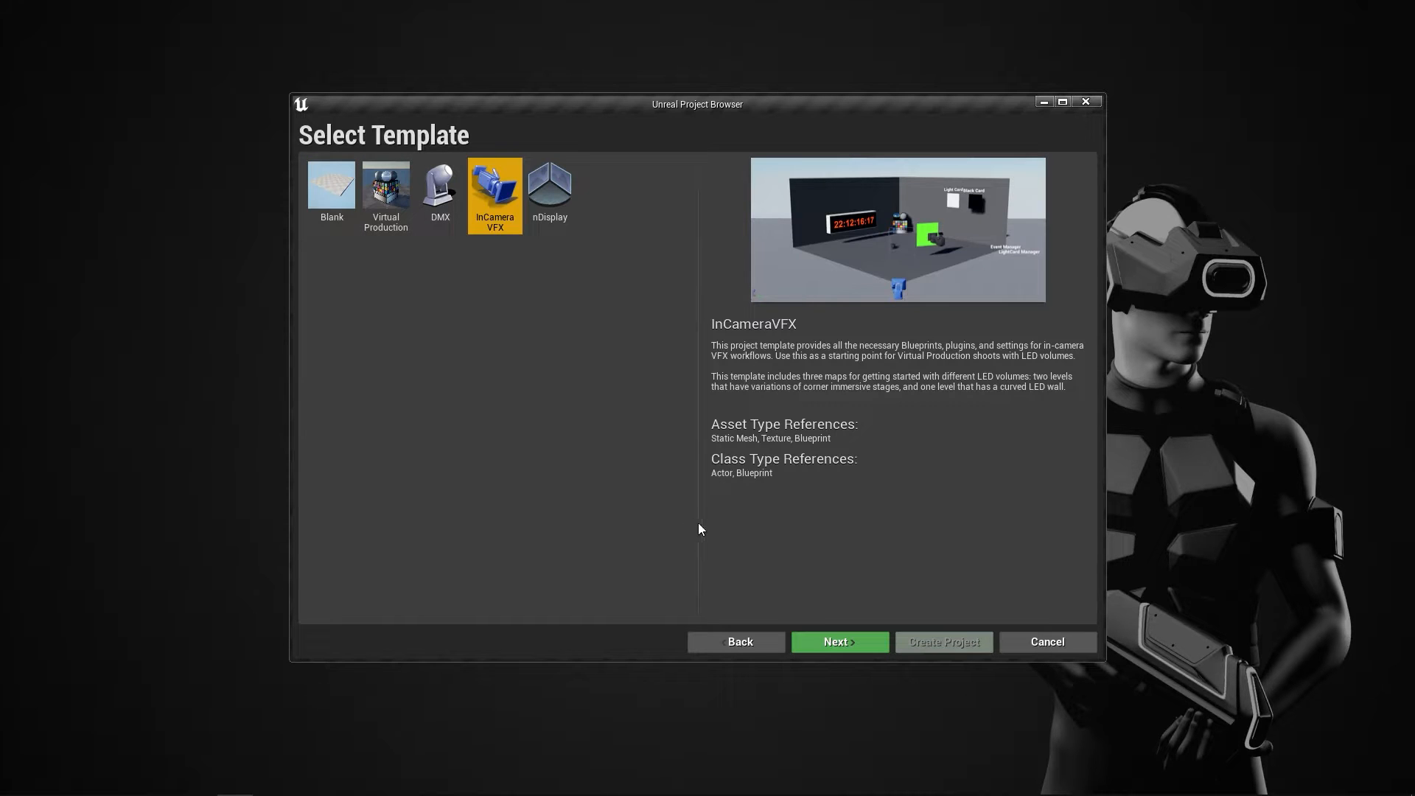
{"action": "left_click", "coordinate": [840, 642]}
{"action": "left_click", "coordinate": [809, 593]}
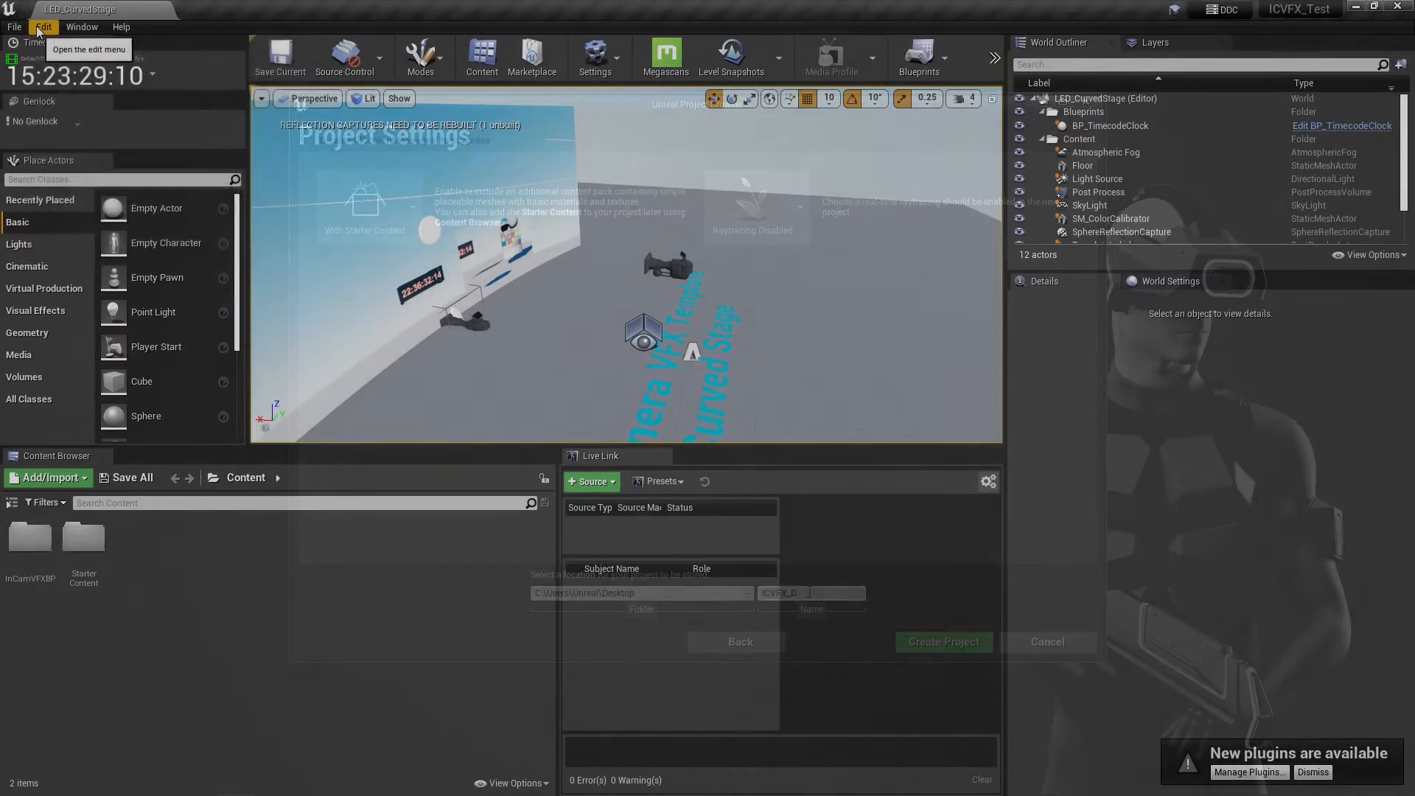
Enable the OptiTrack - Live Link plugin for the project
{"action": "left_click", "coordinate": [44, 27]}
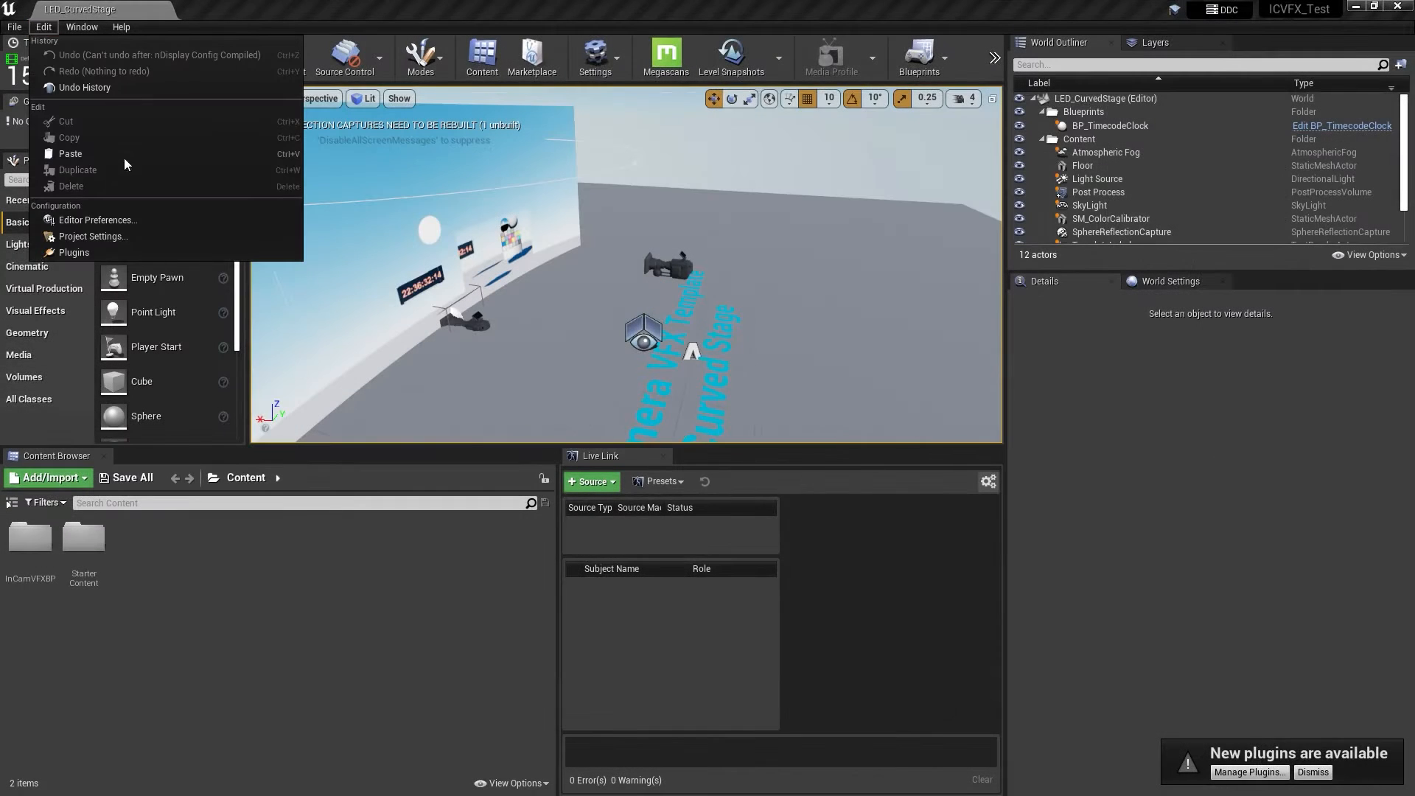
{"action": "left_click", "coordinate": [121, 252]}
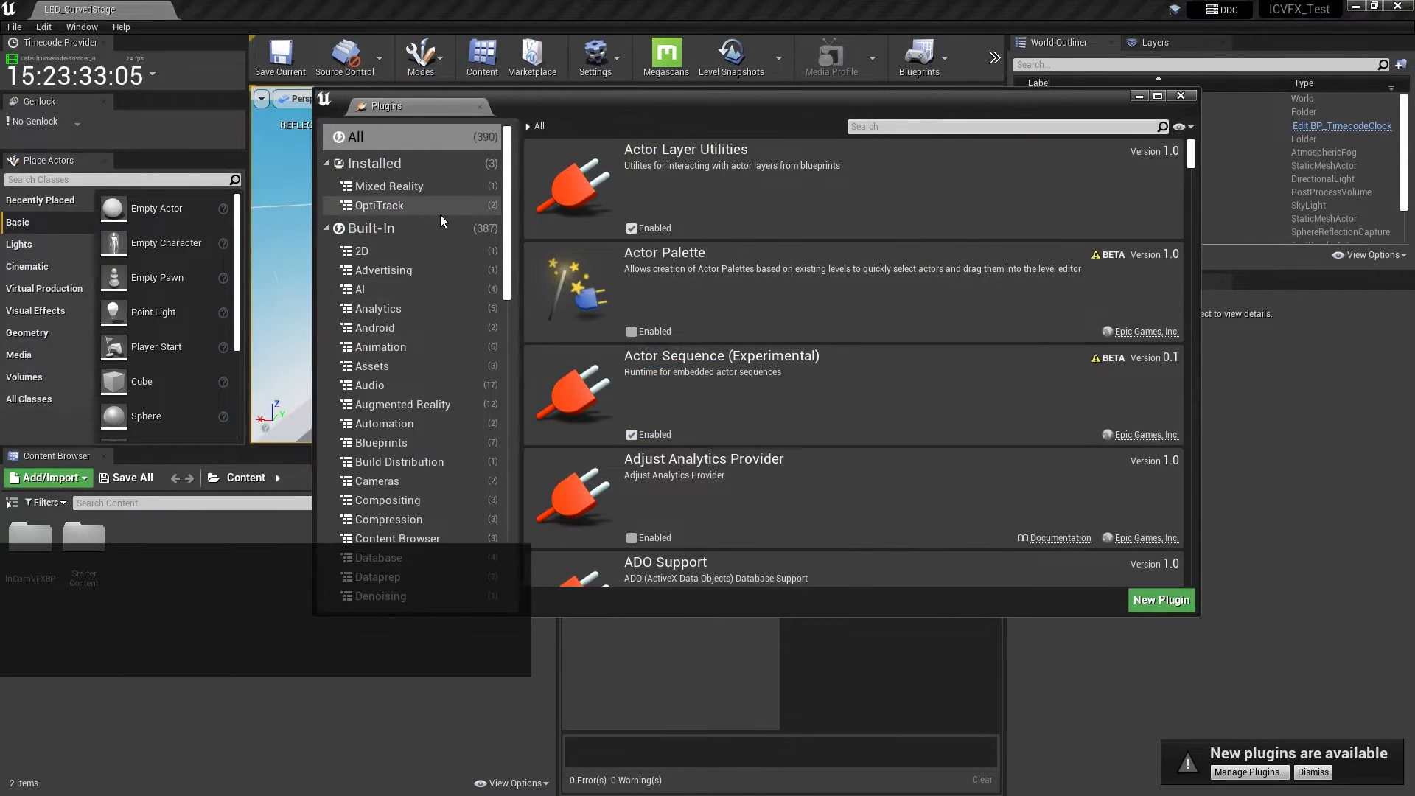
{"action": "left_click", "coordinate": [440, 210]}
{"action": "left_click", "coordinate": [638, 229]}
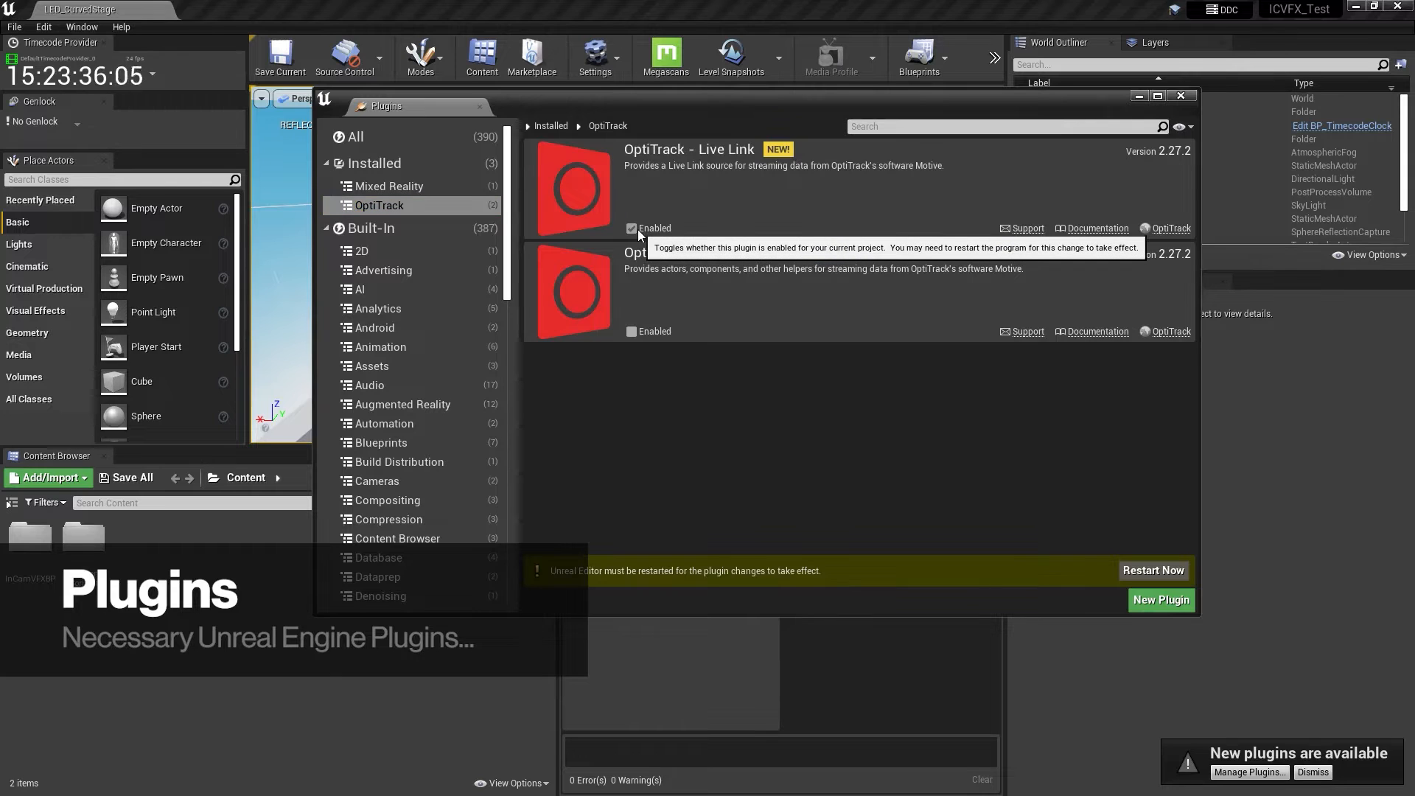
Look up the Blackmagic, WMF, Camera Calibration and OpenCV plugins among the built-in plugins and check whether they are enabled
{"action": "left_click", "coordinate": [451, 221]}
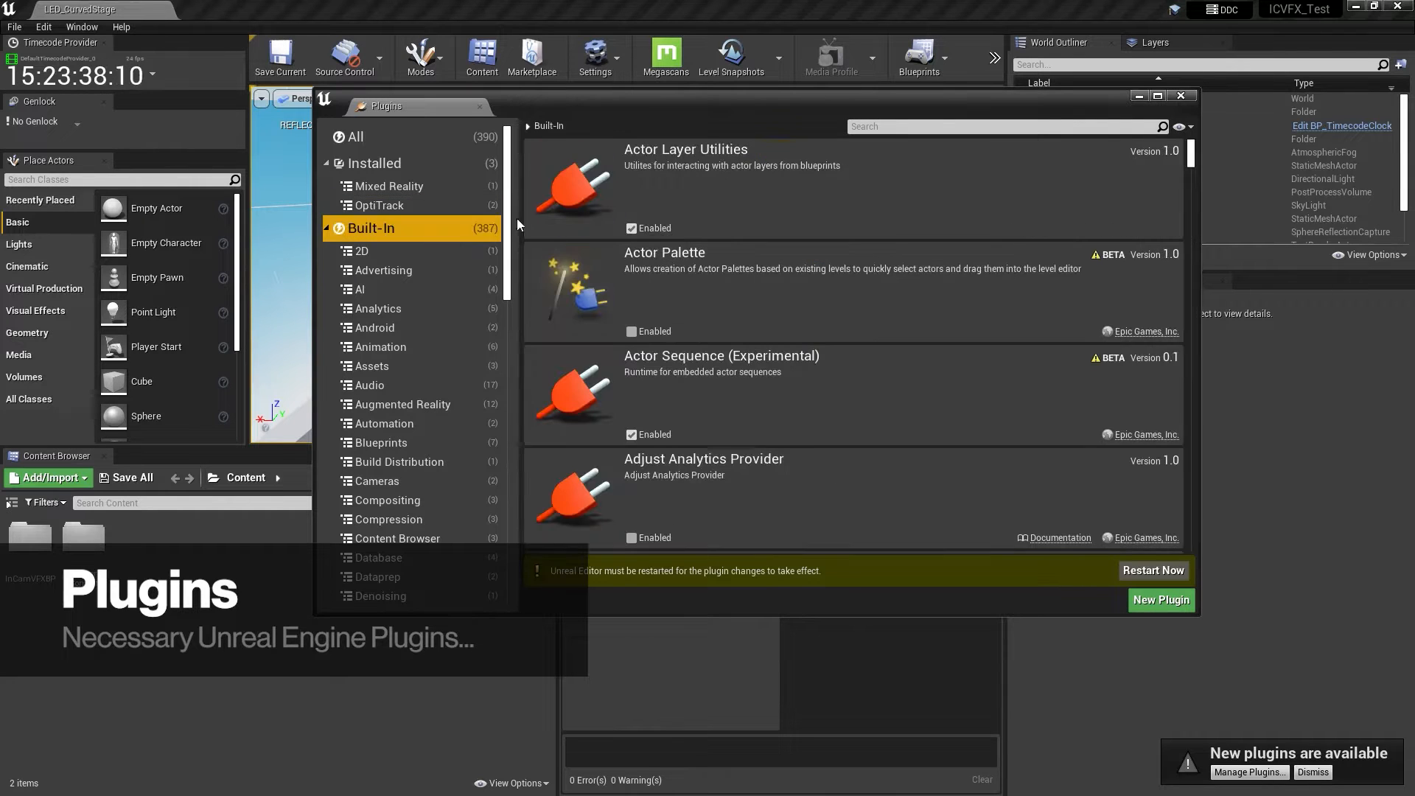
{"action": "left_click", "coordinate": [994, 126]}
{"action": "type", "text": "black"}
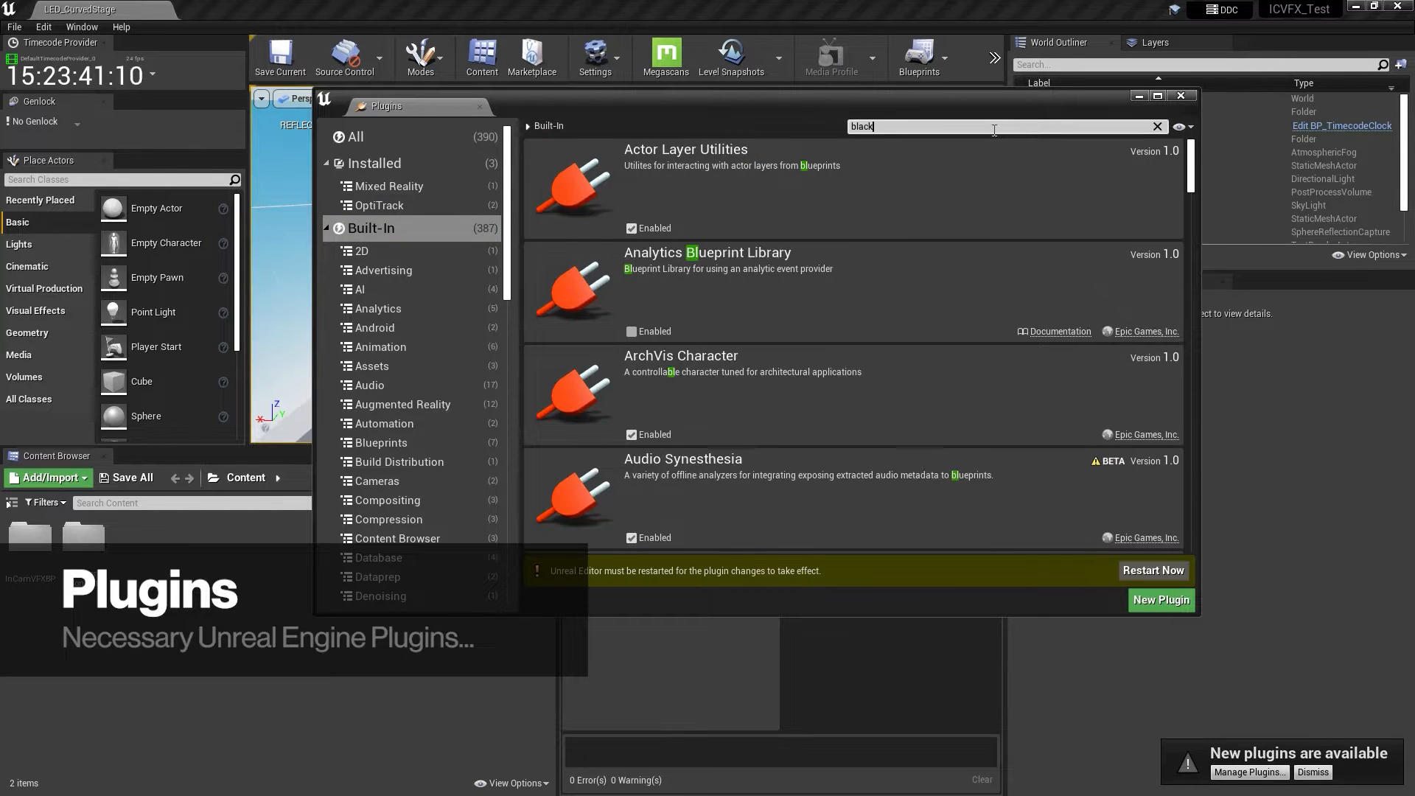
{"action": "key", "text": "BackSpace"}
{"action": "key", "text": "BackSpace"}
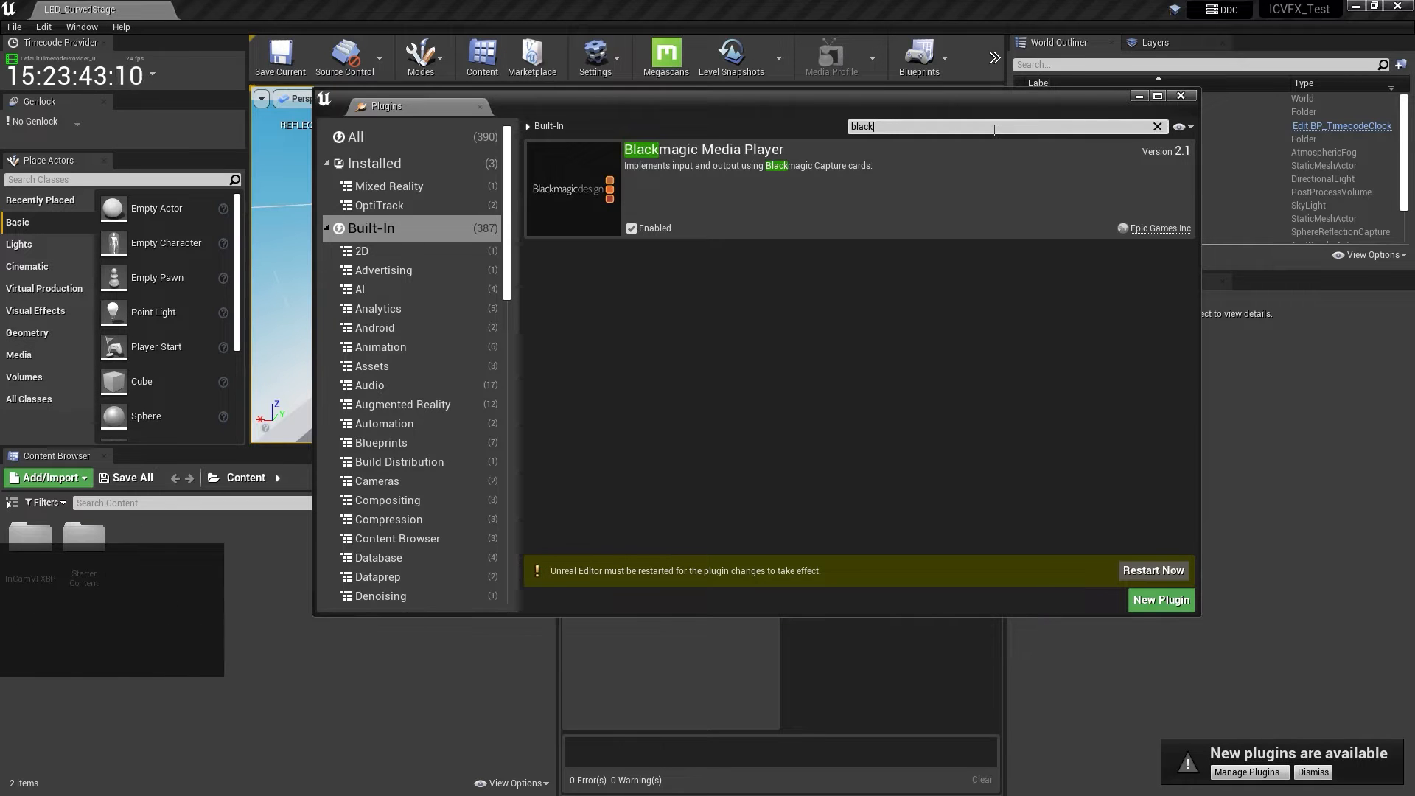
{"action": "key", "text": "BackSpace"}
{"action": "key", "text": "BackSpace"}
{"action": "key", "text": "BackSpace"}
{"action": "type", "text": "wm"}
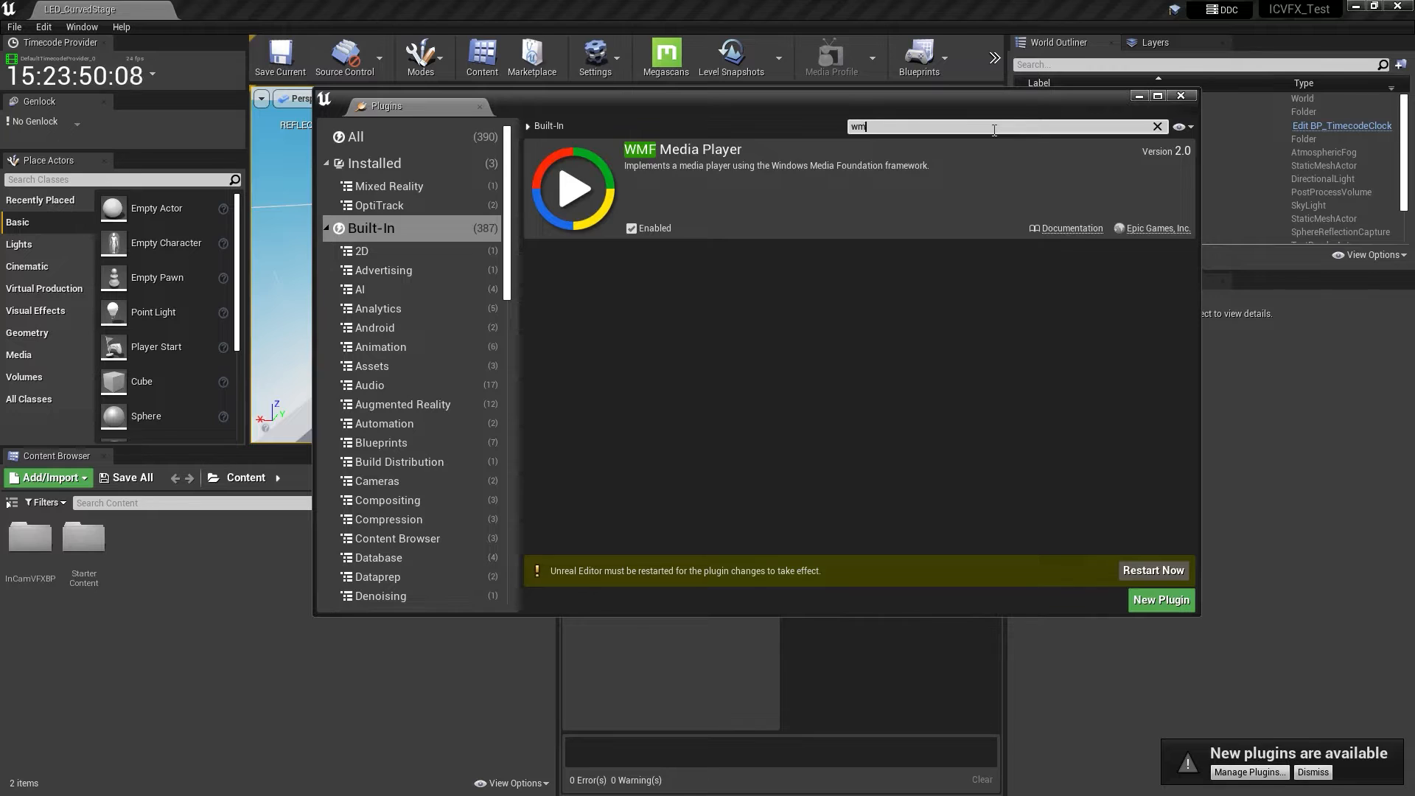
{"action": "key", "text": "BackSpace"}
{"action": "key", "text": "BackSpace"}
{"action": "type", "text": "camera cali"}
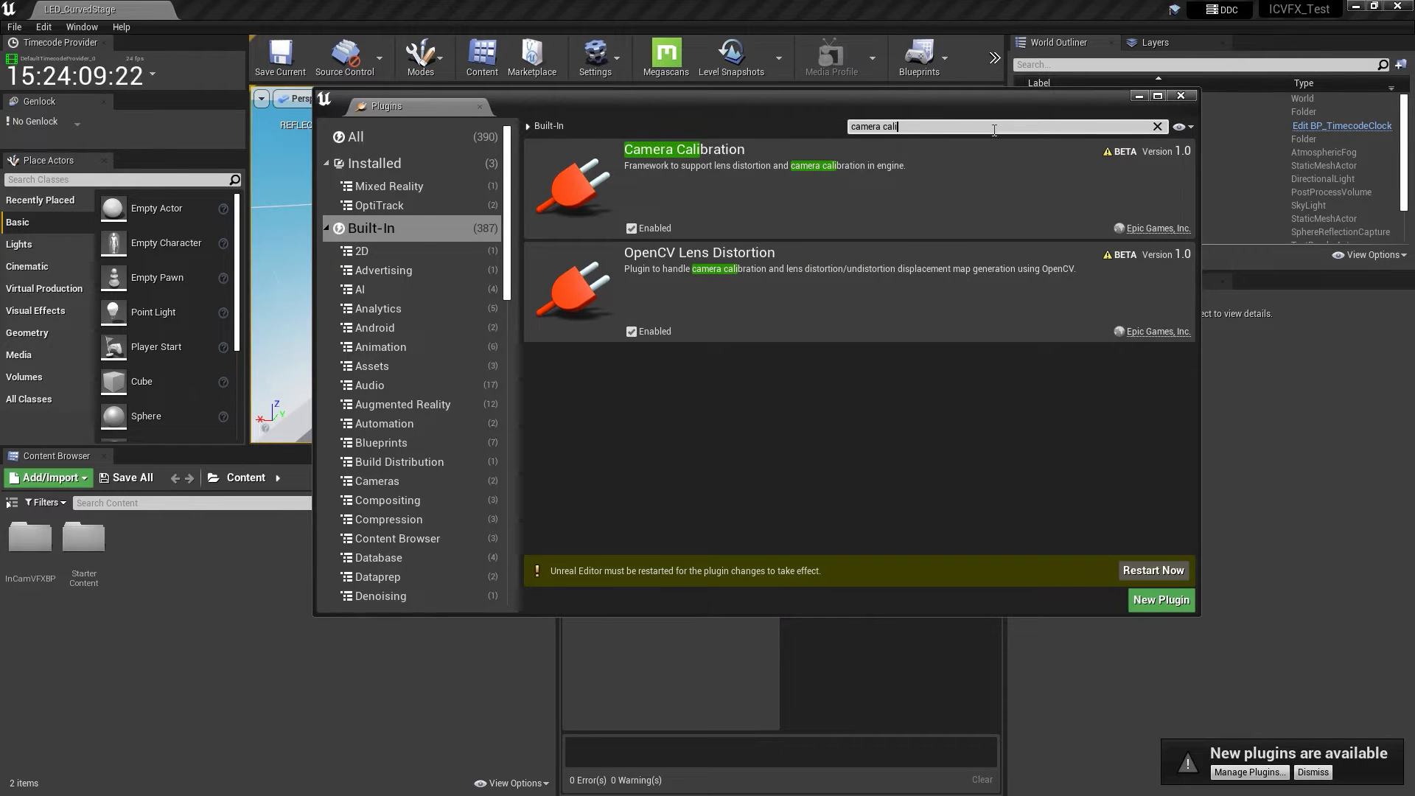
{"action": "key", "text": "ctrl+shift+Left"}
{"action": "key", "text": "ctrl+shift+Left"}
{"action": "type", "text": "OpenCV"}
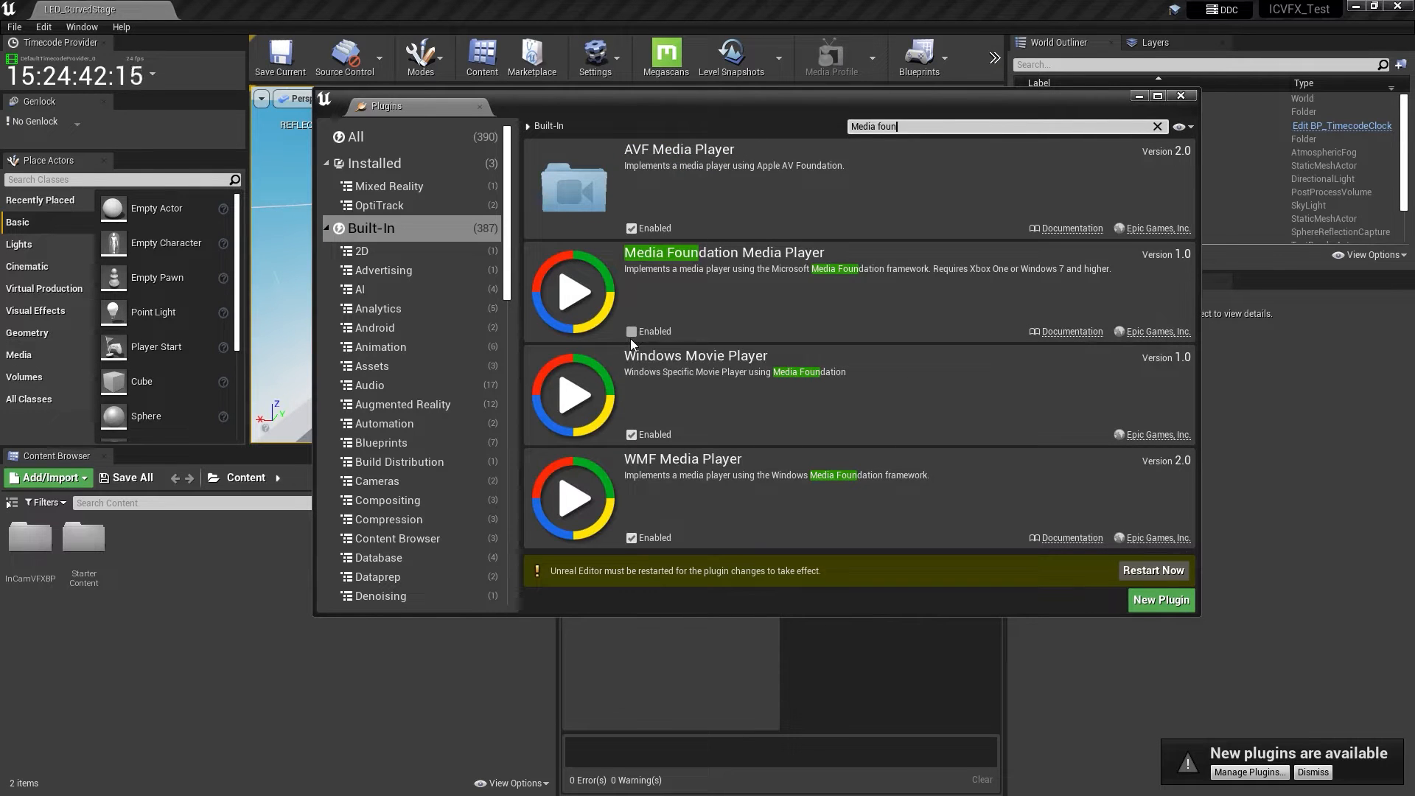
Enable the built-in Media Foundation Media Player plugin
{"action": "left_click", "coordinate": [631, 332]}
{"action": "left_click", "coordinate": [990, 127]}
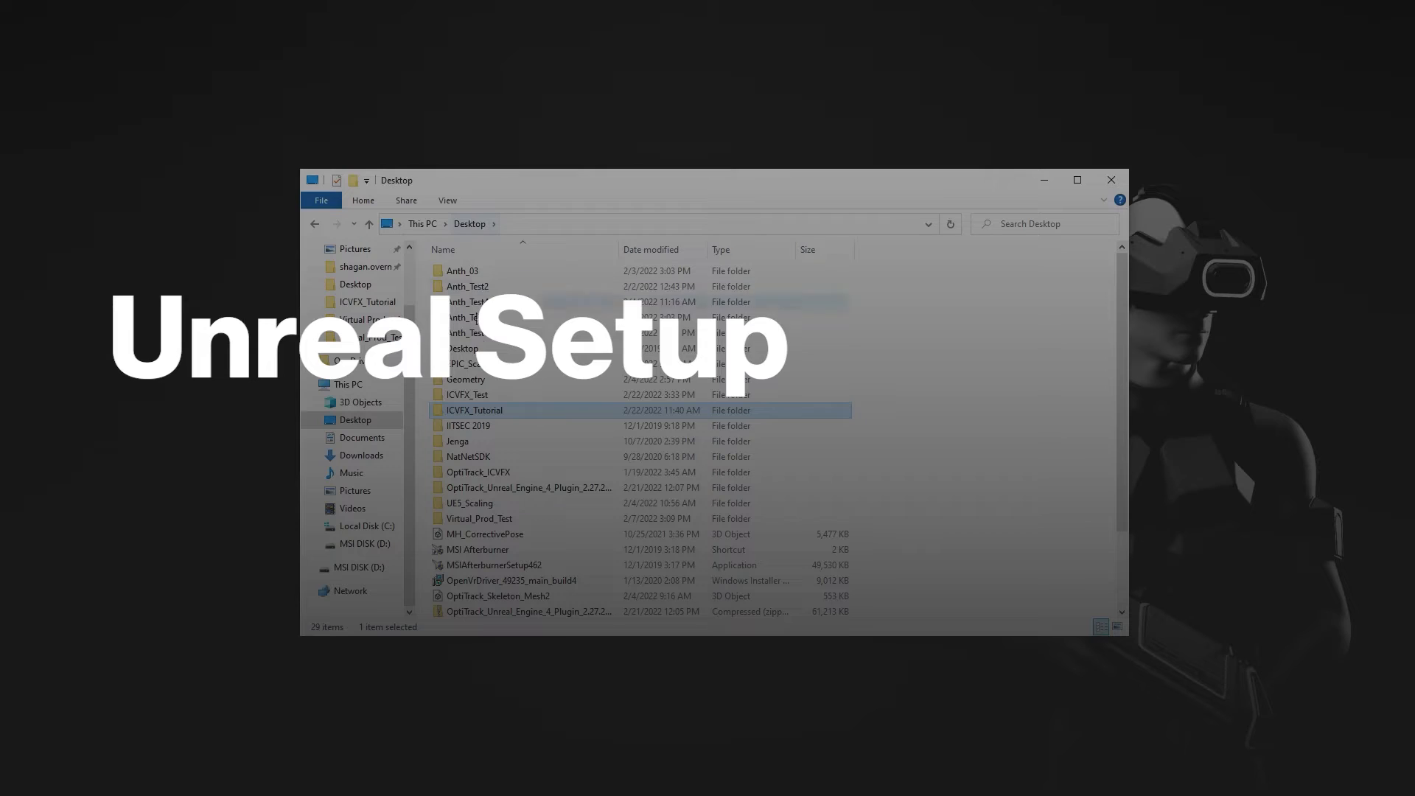
Open the ICVFX_Tutorial project and create a Media Bundle asset named BM_MediaBundle in the Content folder
{"action": "double_click", "coordinate": [512, 395]}
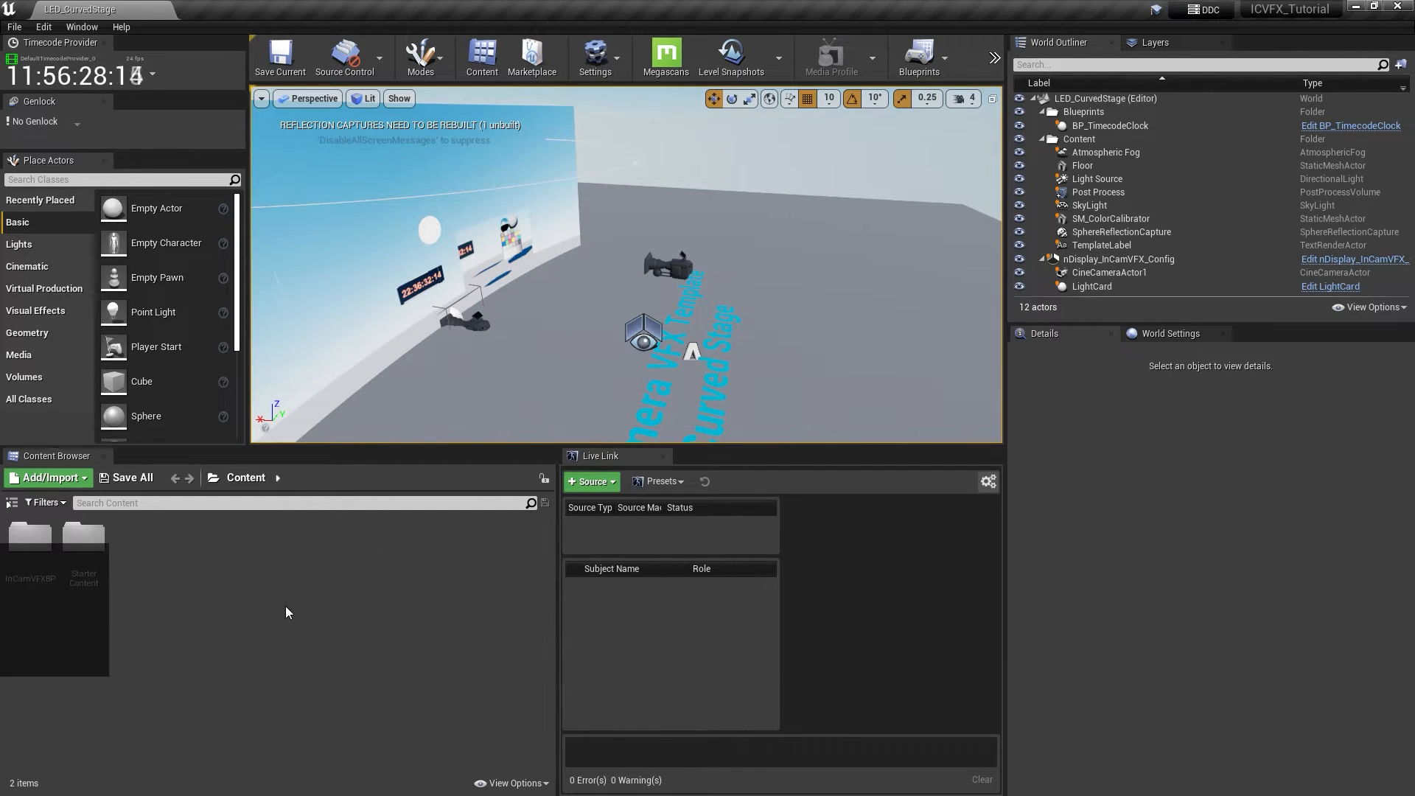
{"action": "right_click", "coordinate": [285, 610]}
{"action": "mouse_move", "coordinate": [358, 500]}
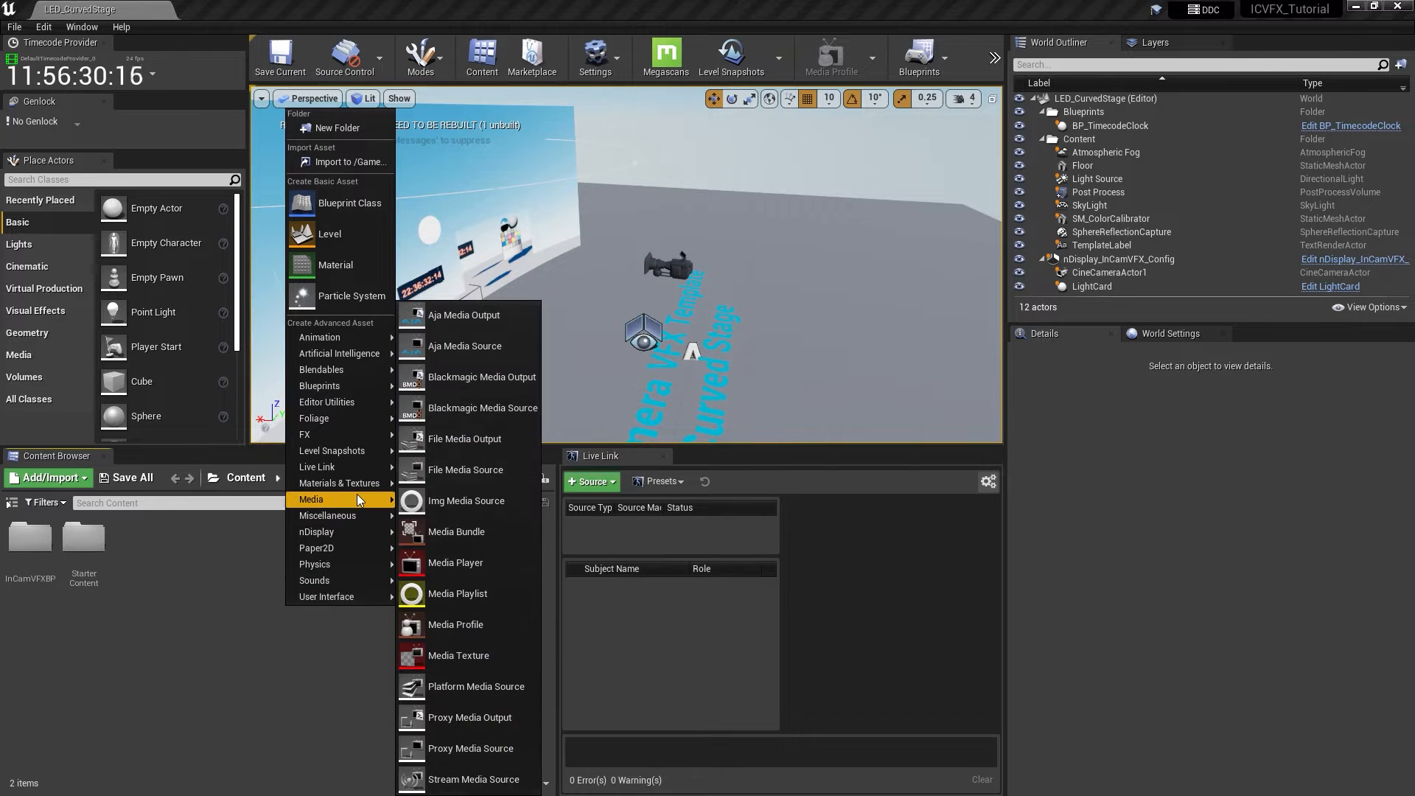
{"action": "left_click", "coordinate": [423, 525]}
{"action": "key", "text": "BackSpace"}
{"action": "type", "text": "BM_Med"}
{"action": "type", "text": "iaBundle"}
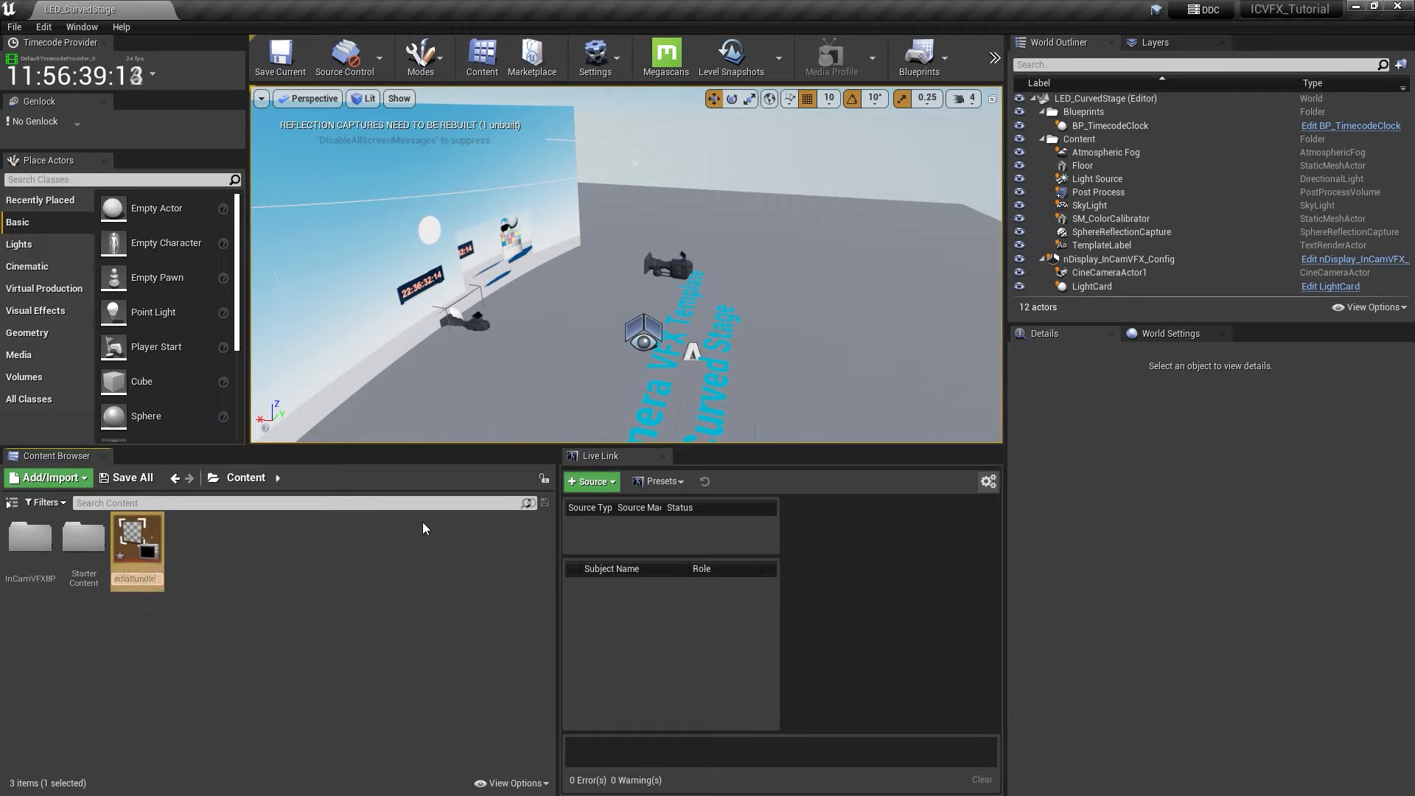
{"action": "key", "text": "Return"}
Open BM_MediaBundle and set its media source to Blackmagic Media Source
{"action": "double_click", "coordinate": [127, 538]}
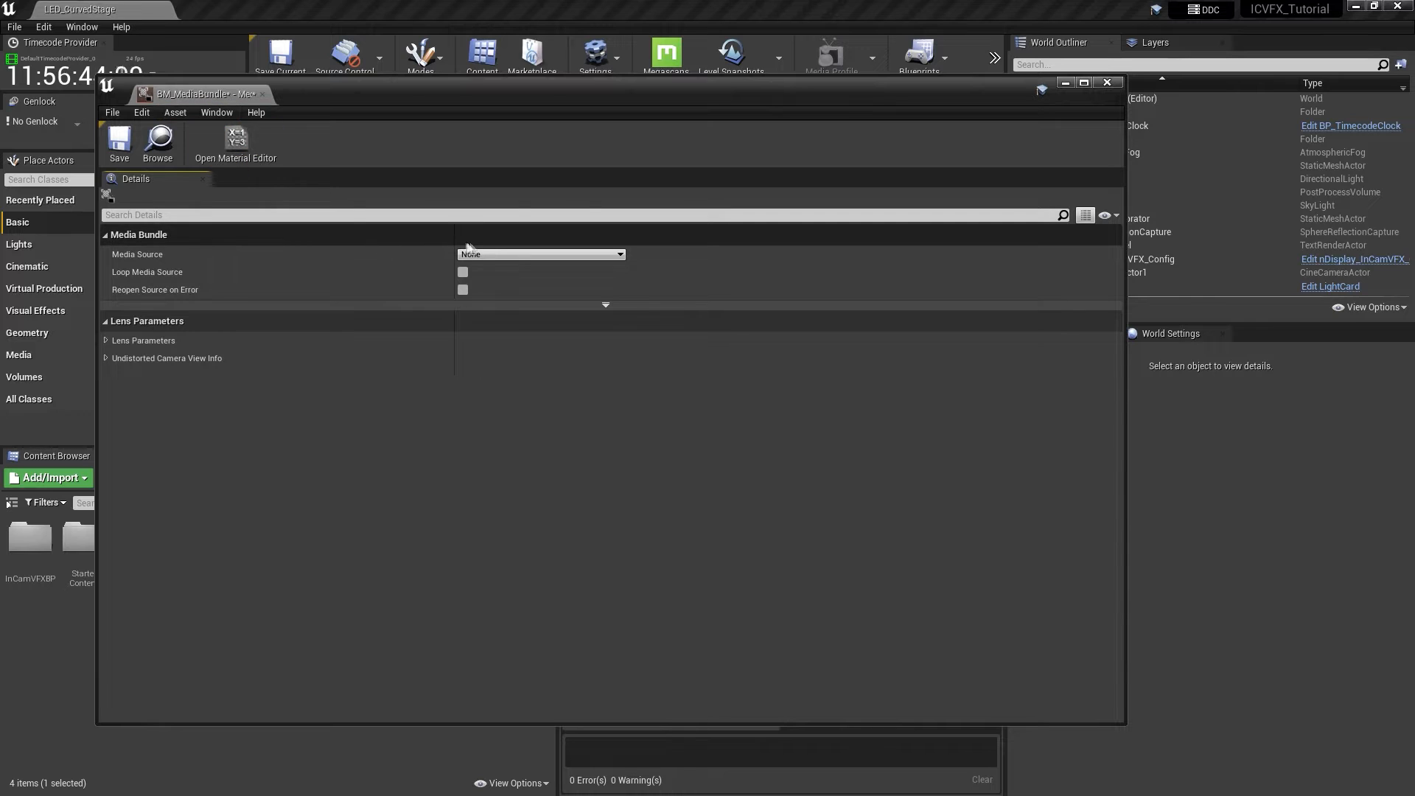
{"action": "left_click", "coordinate": [485, 254]}
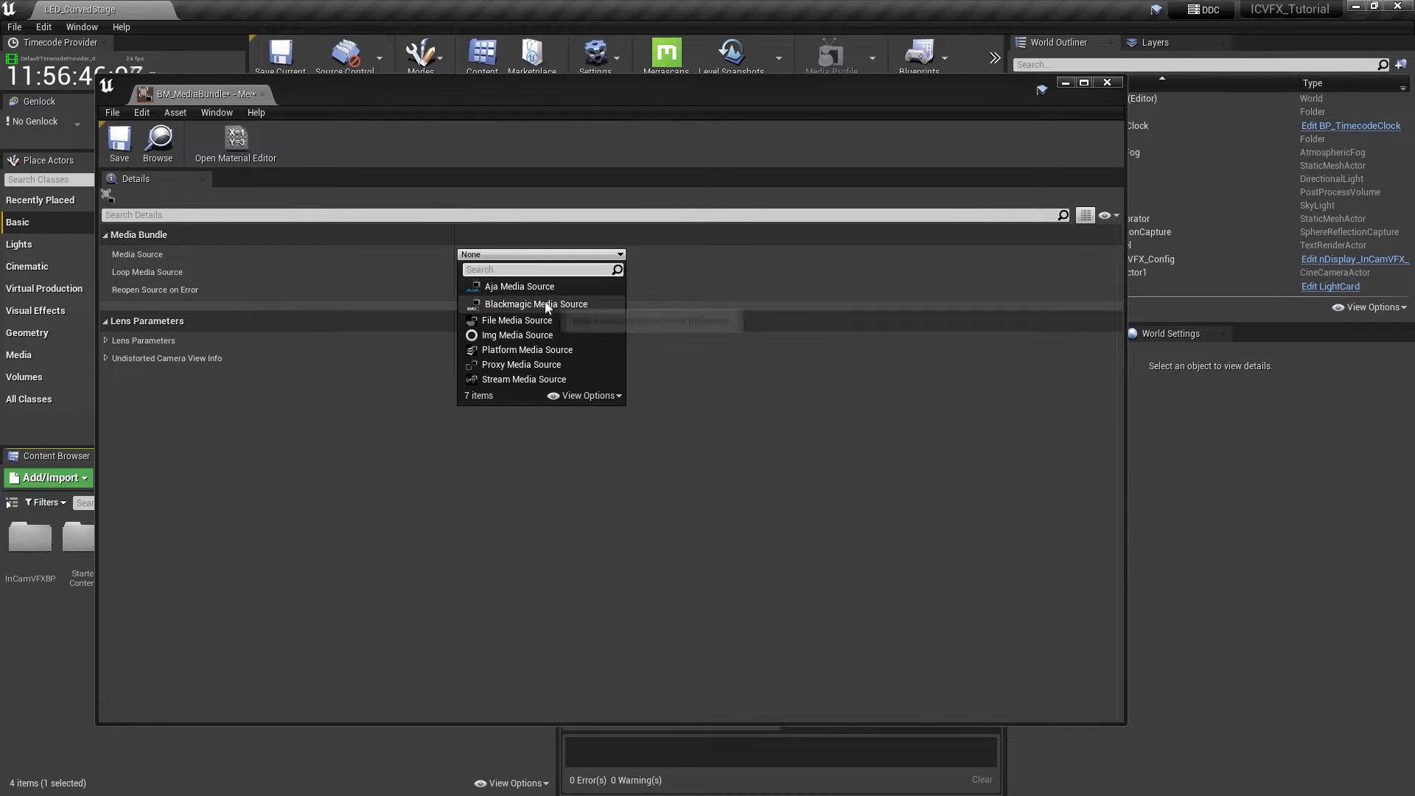
{"action": "left_click", "coordinate": [546, 305]}
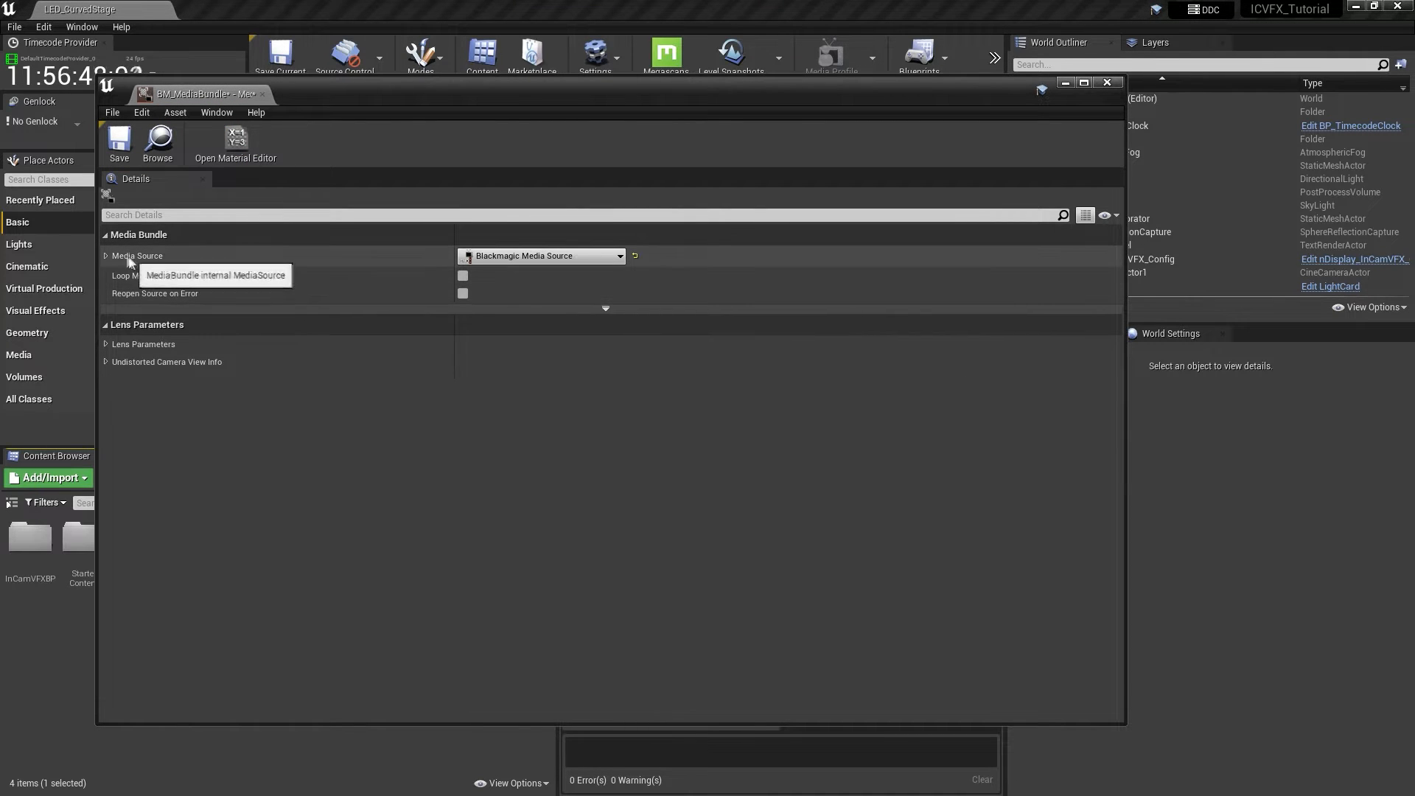
Configure the bundle's Blackmagic source as DeckLink SDI 4K, HD 1080 progressive at 23.976 fps, with LTC as the timecode format
{"action": "left_click", "coordinate": [105, 256]}
{"action": "left_click", "coordinate": [119, 277]}
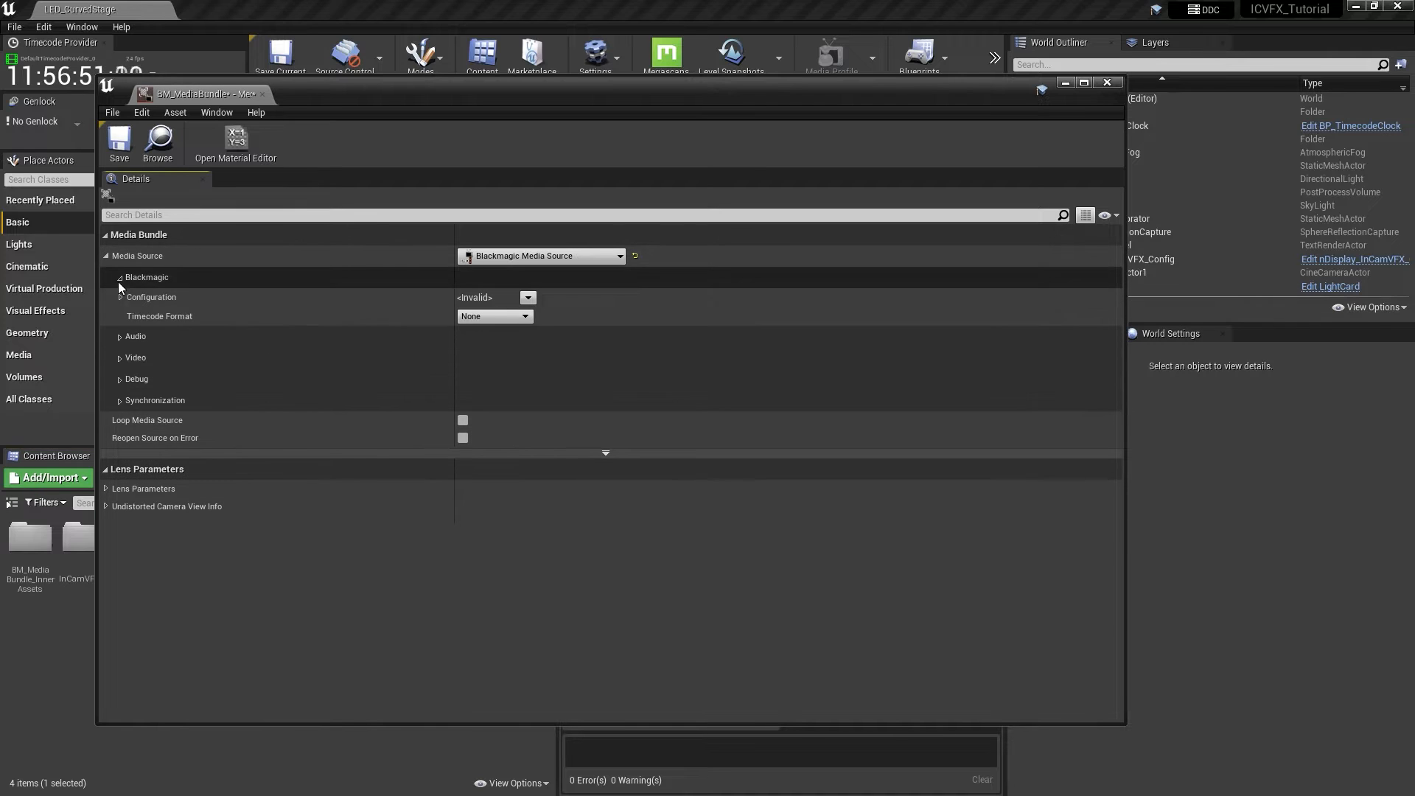
{"action": "left_click", "coordinate": [119, 357]}
{"action": "left_click", "coordinate": [528, 297]}
{"action": "left_click", "coordinate": [750, 340]}
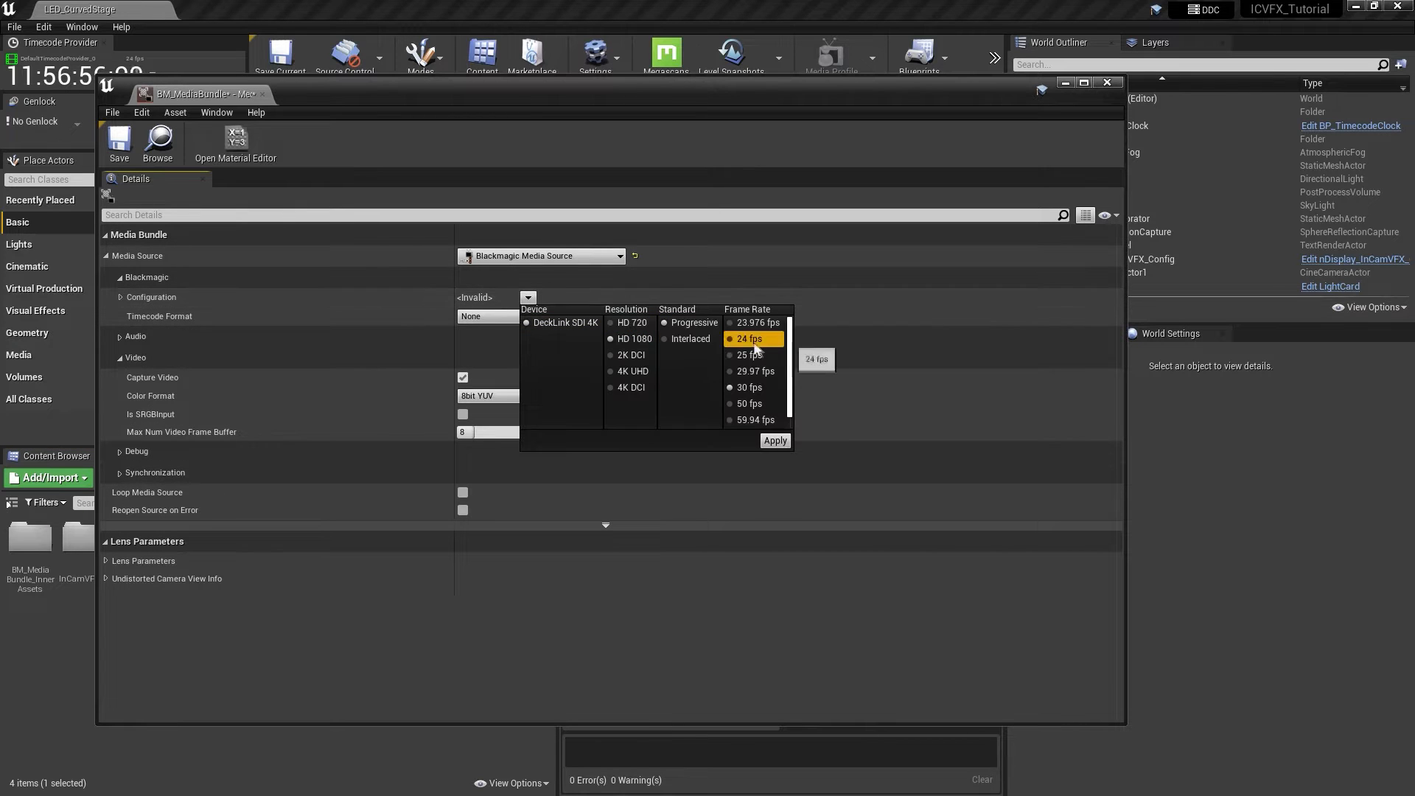
{"action": "left_click", "coordinate": [765, 322]}
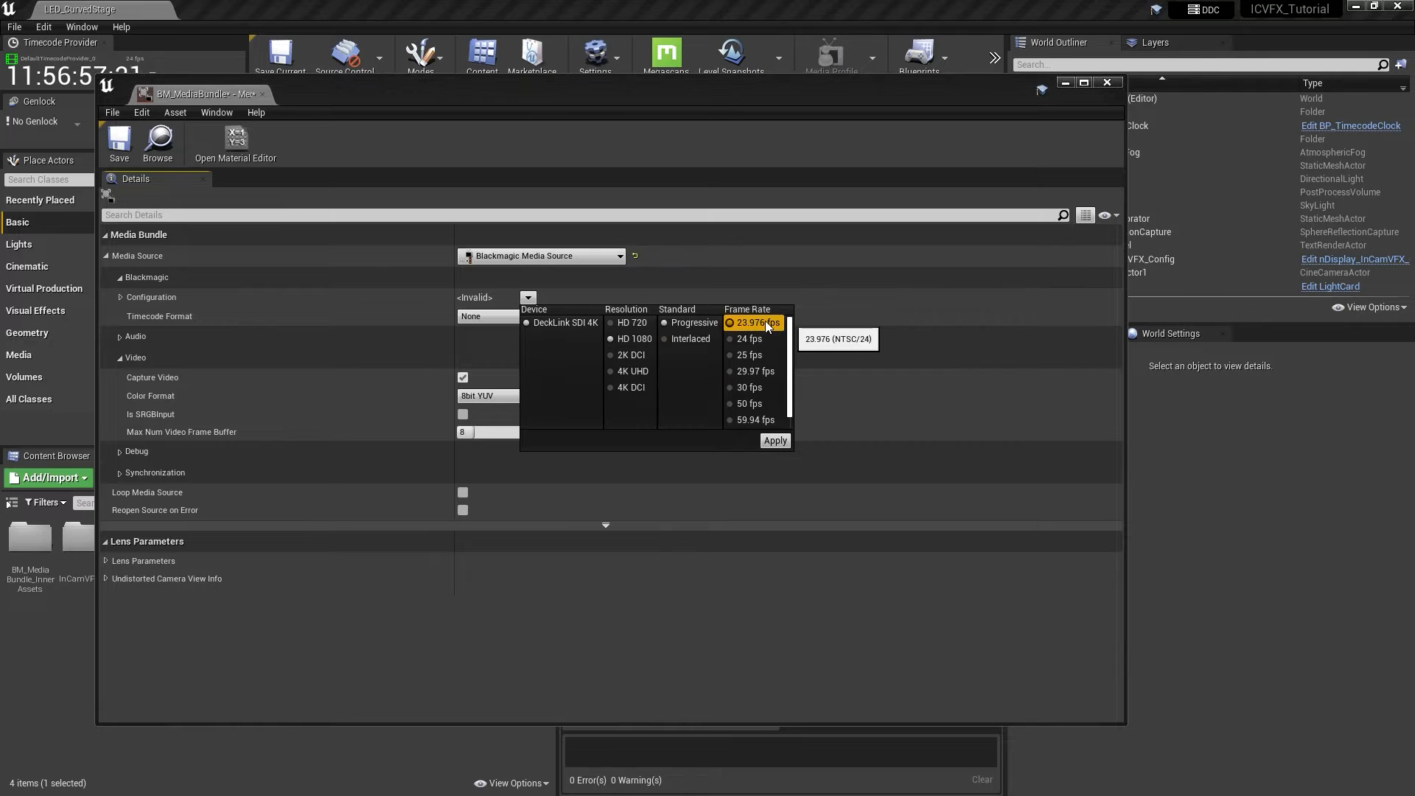
{"action": "left_click", "coordinate": [778, 440]}
{"action": "left_click", "coordinate": [466, 316]}
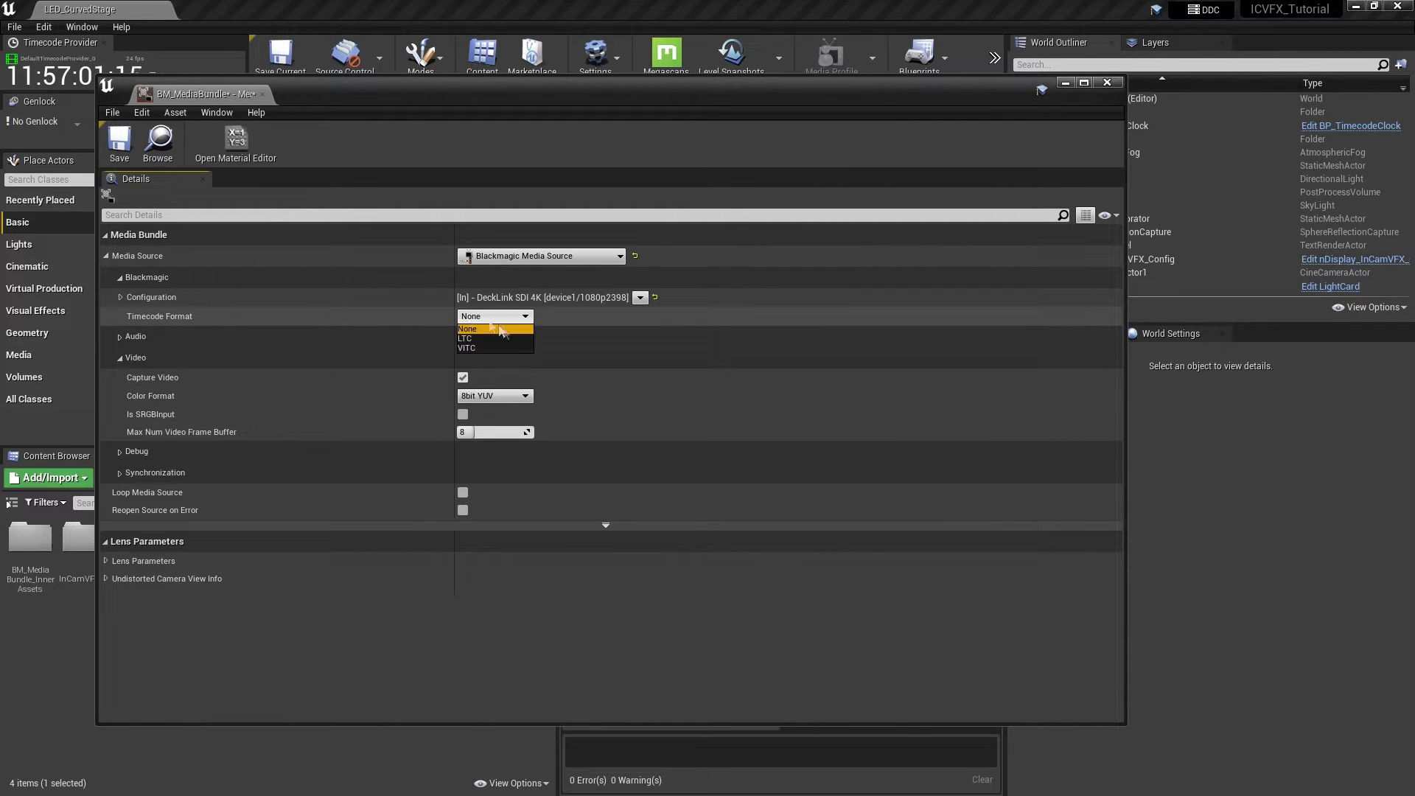
{"action": "left_click", "coordinate": [501, 338]}
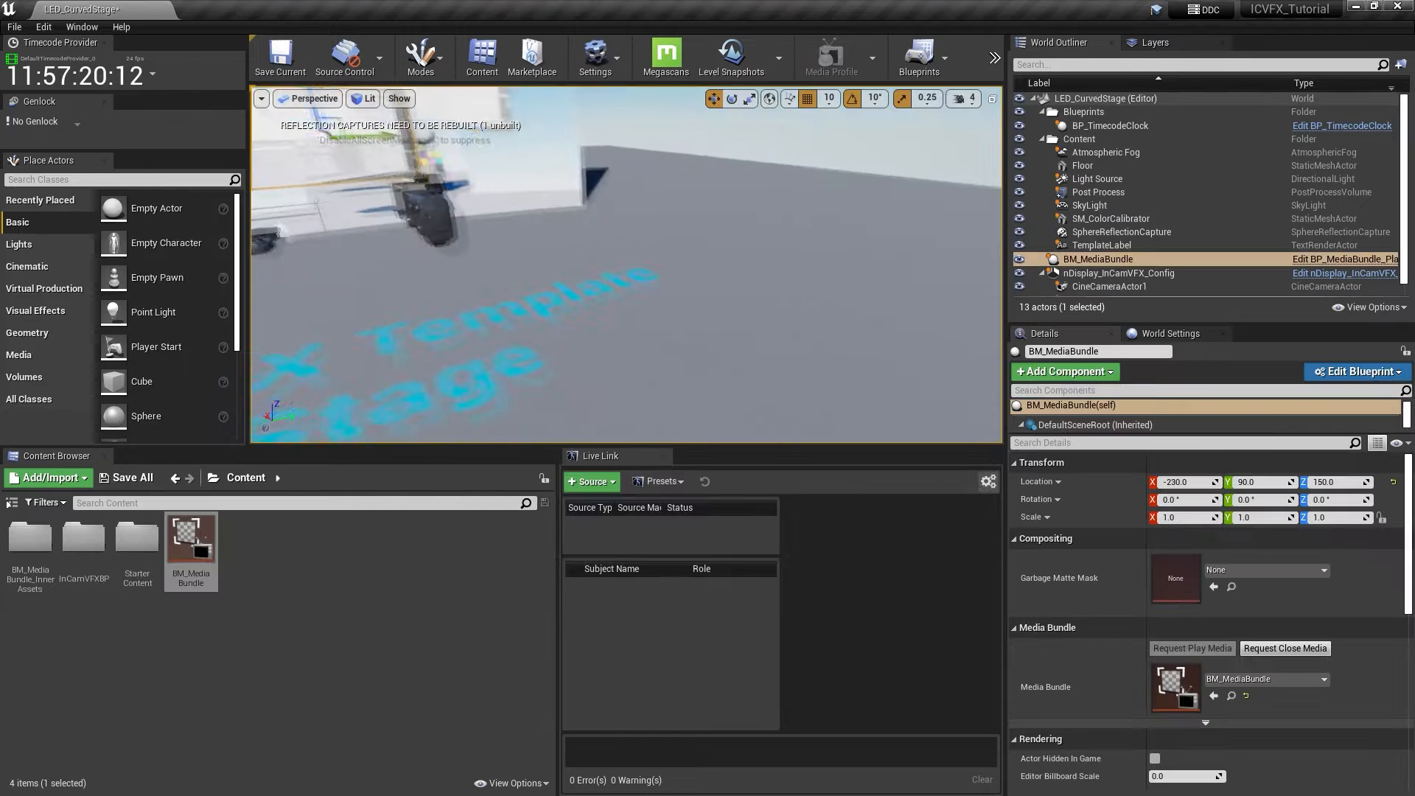
Delete the BM_MediaBundle actor in front of the LED wall from the level
{"action": "mouse_move", "coordinate": [656, 226]}
{"action": "right_mouse_down"}
{"action": "mouse_move", "coordinate": [597, 218]}
{"action": "mouse_move", "coordinate": [656, 225]}
{"action": "right_mouse_up"}
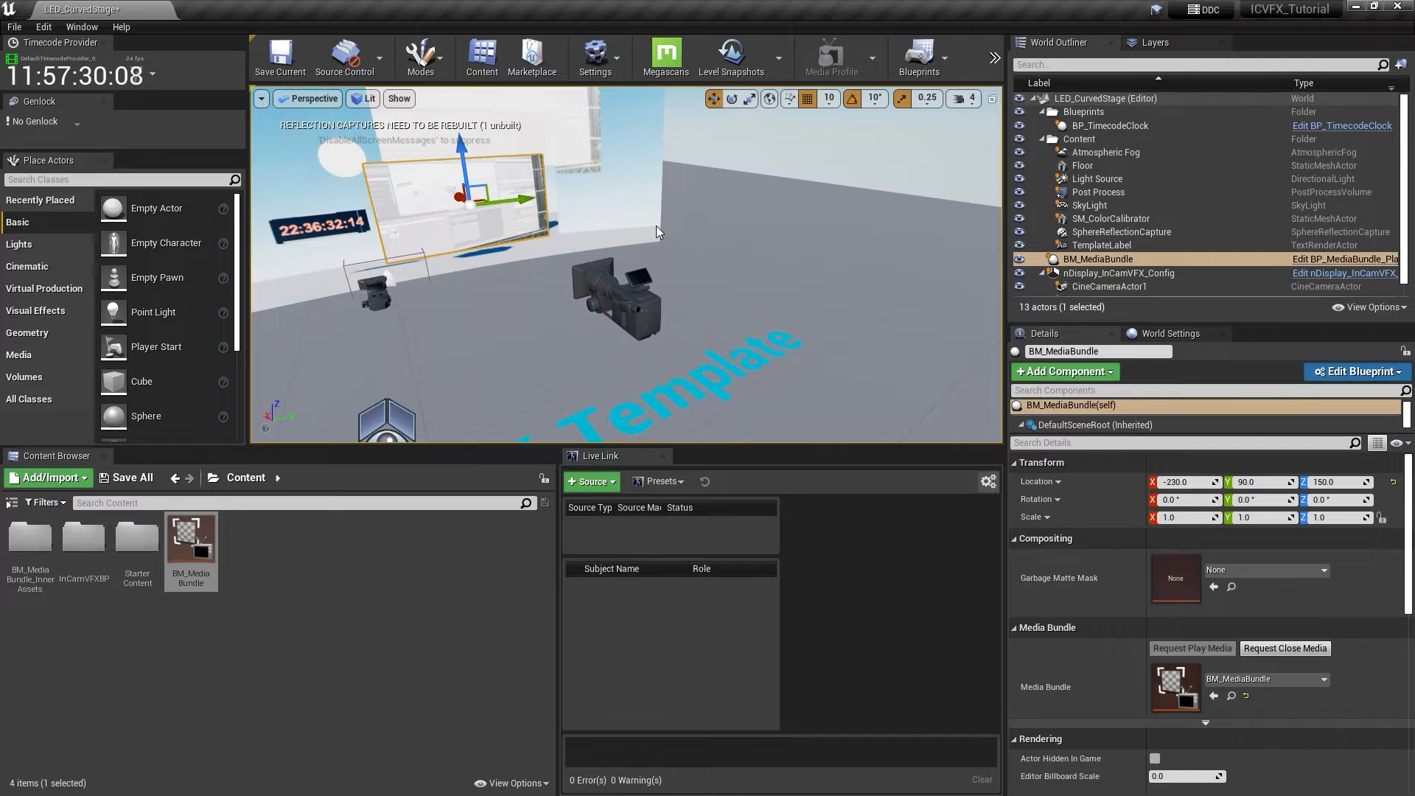
{"action": "left_click", "coordinate": [649, 324]}
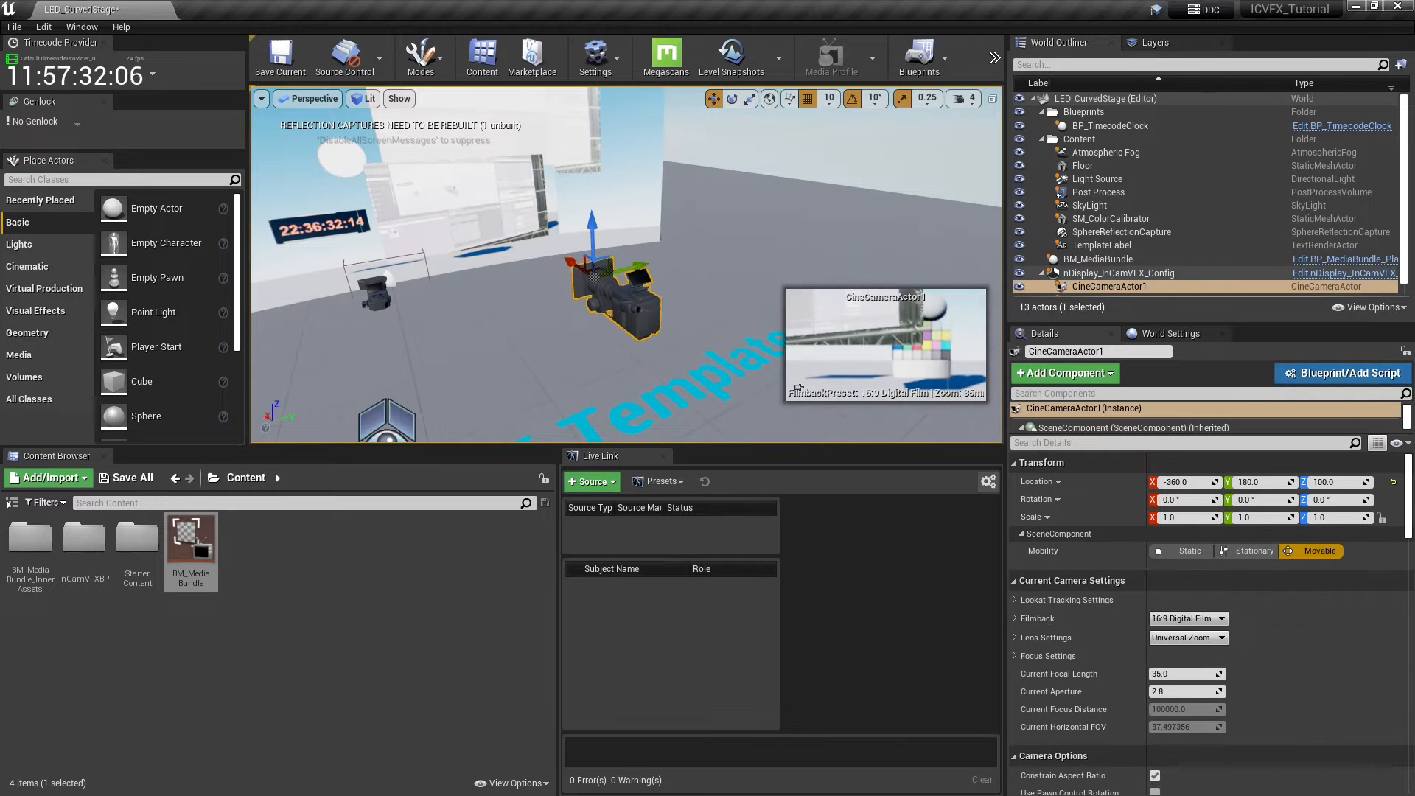
{"action": "left_click", "coordinate": [492, 222]}
{"action": "key", "text": "Delete"}
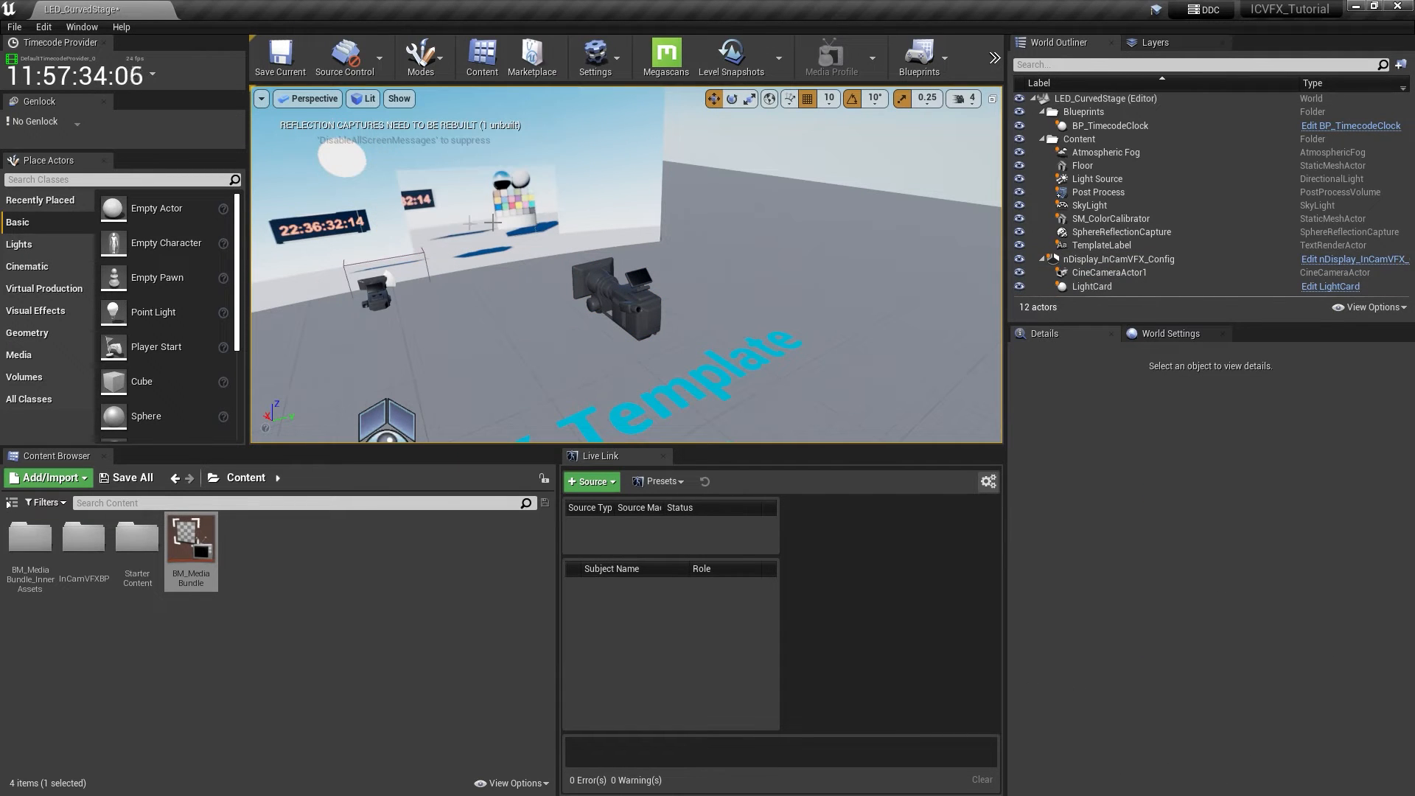
Create a Blackmagic Media Source asset named BM_BlackmagicMediaSource in the Content folder
{"action": "right_click", "coordinate": [386, 541]}
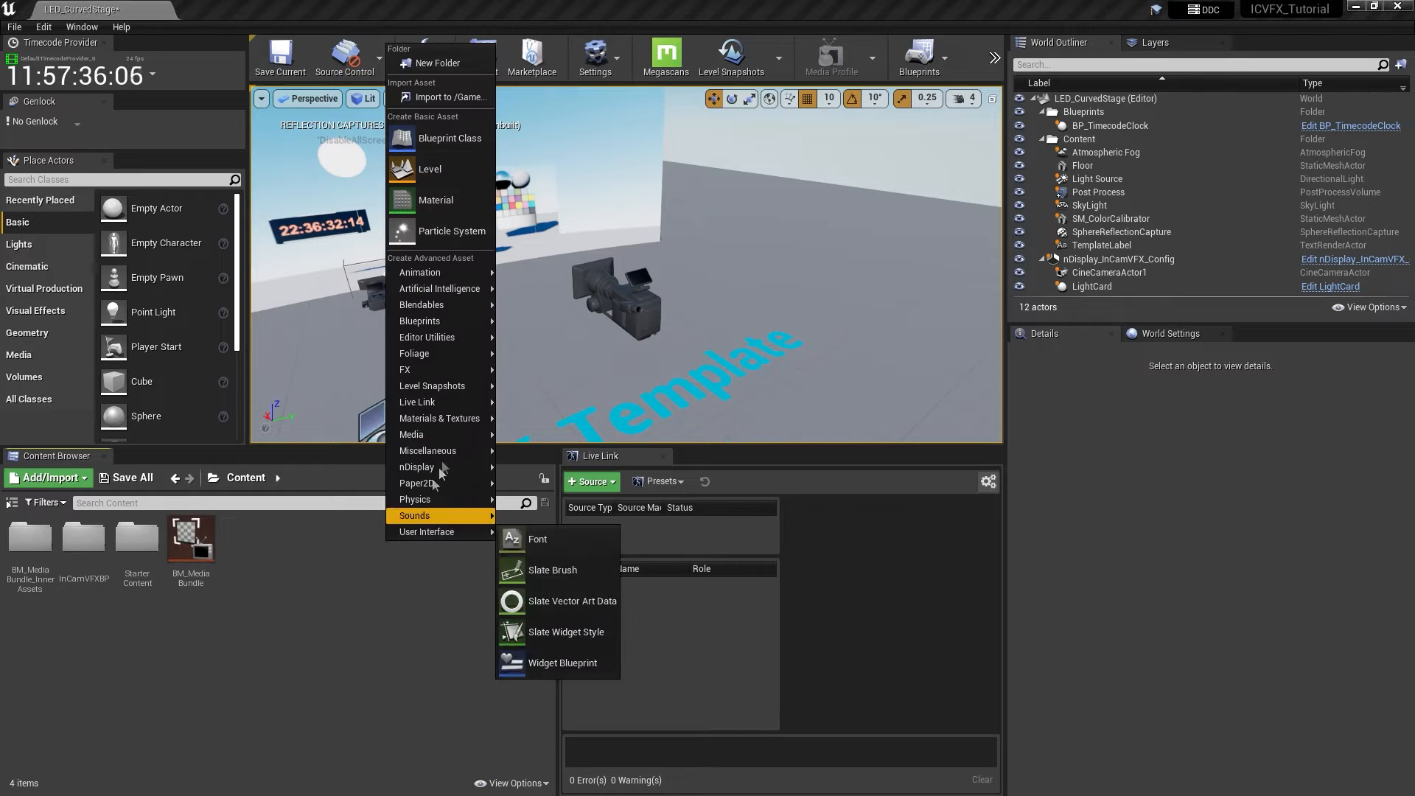
{"action": "mouse_move", "coordinate": [451, 439]}
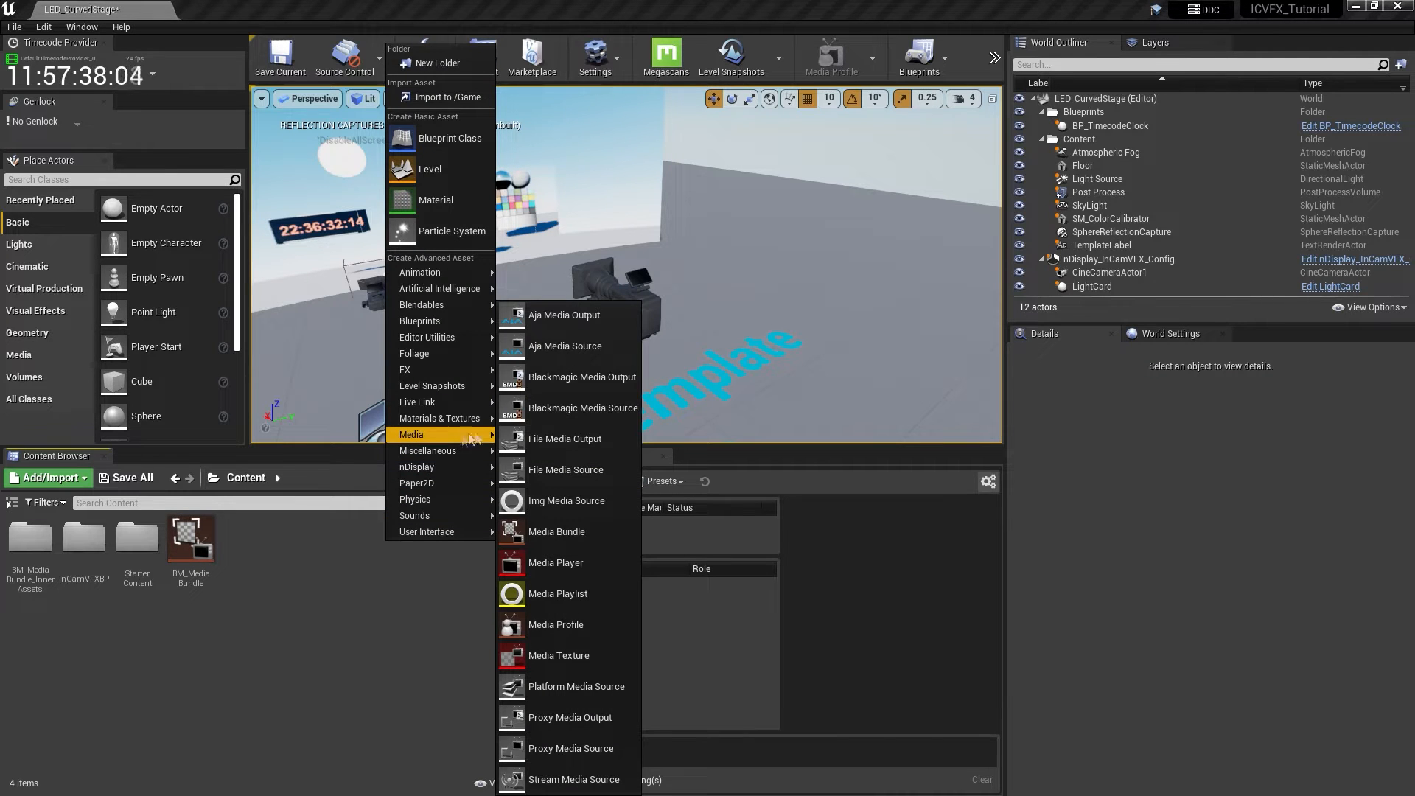
{"action": "left_click", "coordinate": [587, 405]}
{"action": "type", "text": "NewBlackma"}
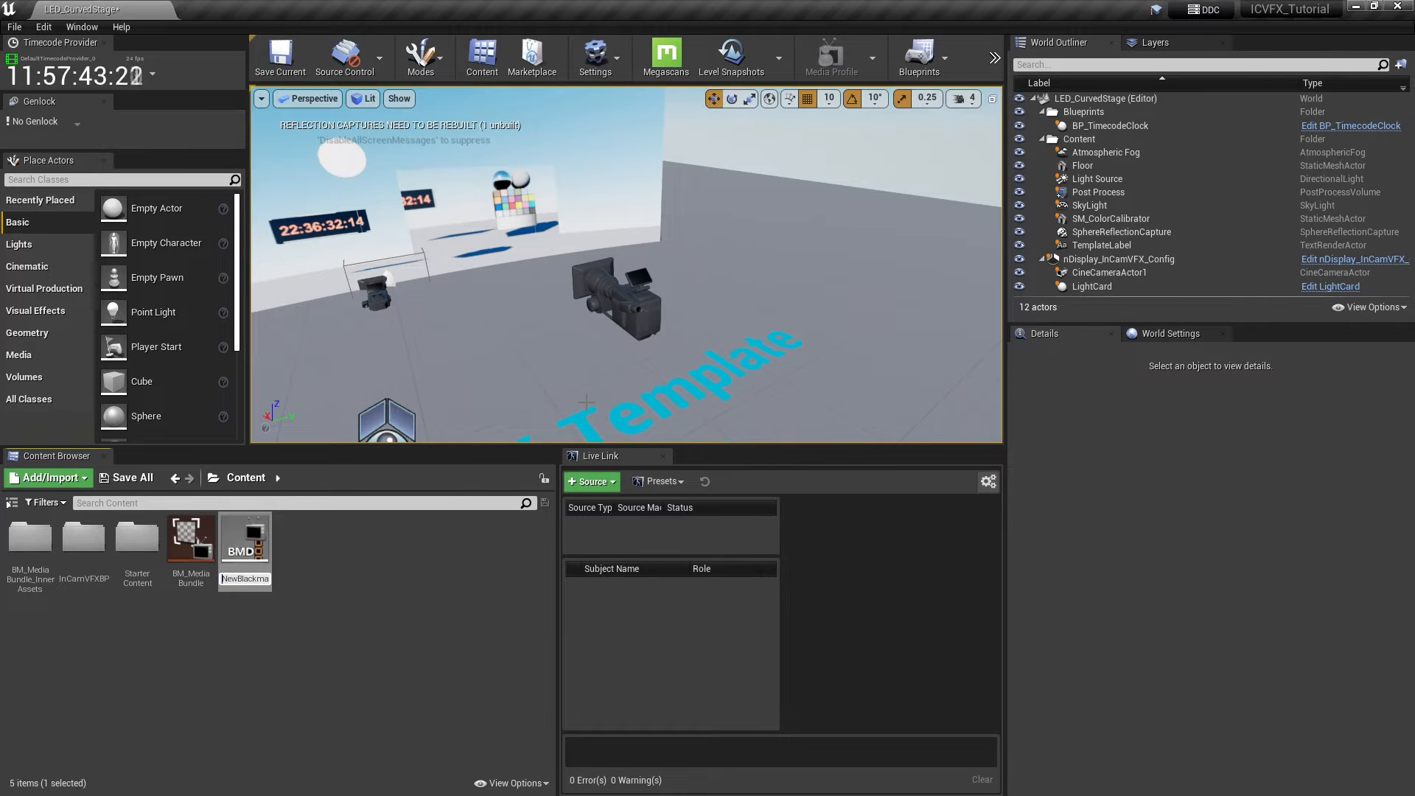
{"action": "key", "text": "Return"}
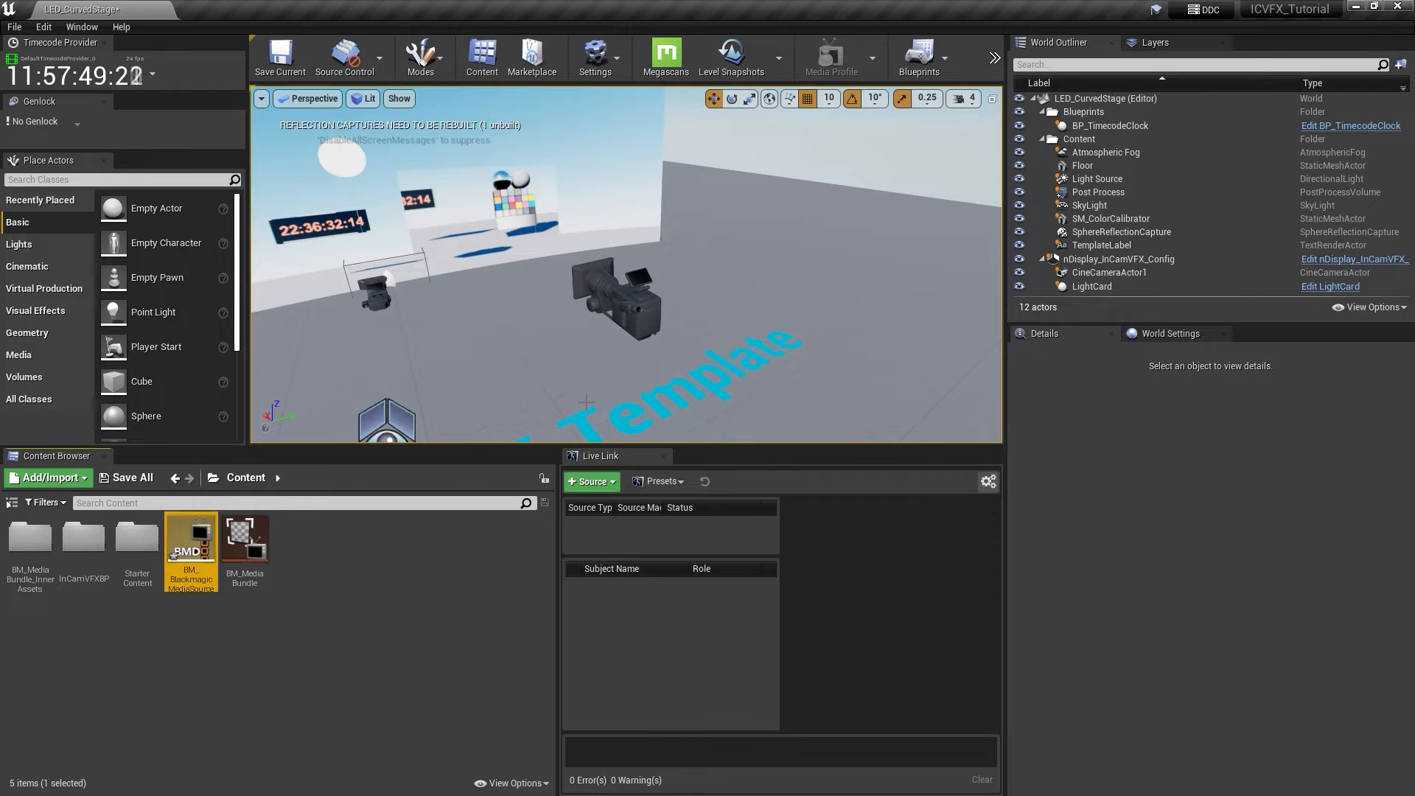
Open the BM_BlackmagicMediaSource asset and set up its Blackmagic configuration
{"action": "double_click", "coordinate": [247, 541]}
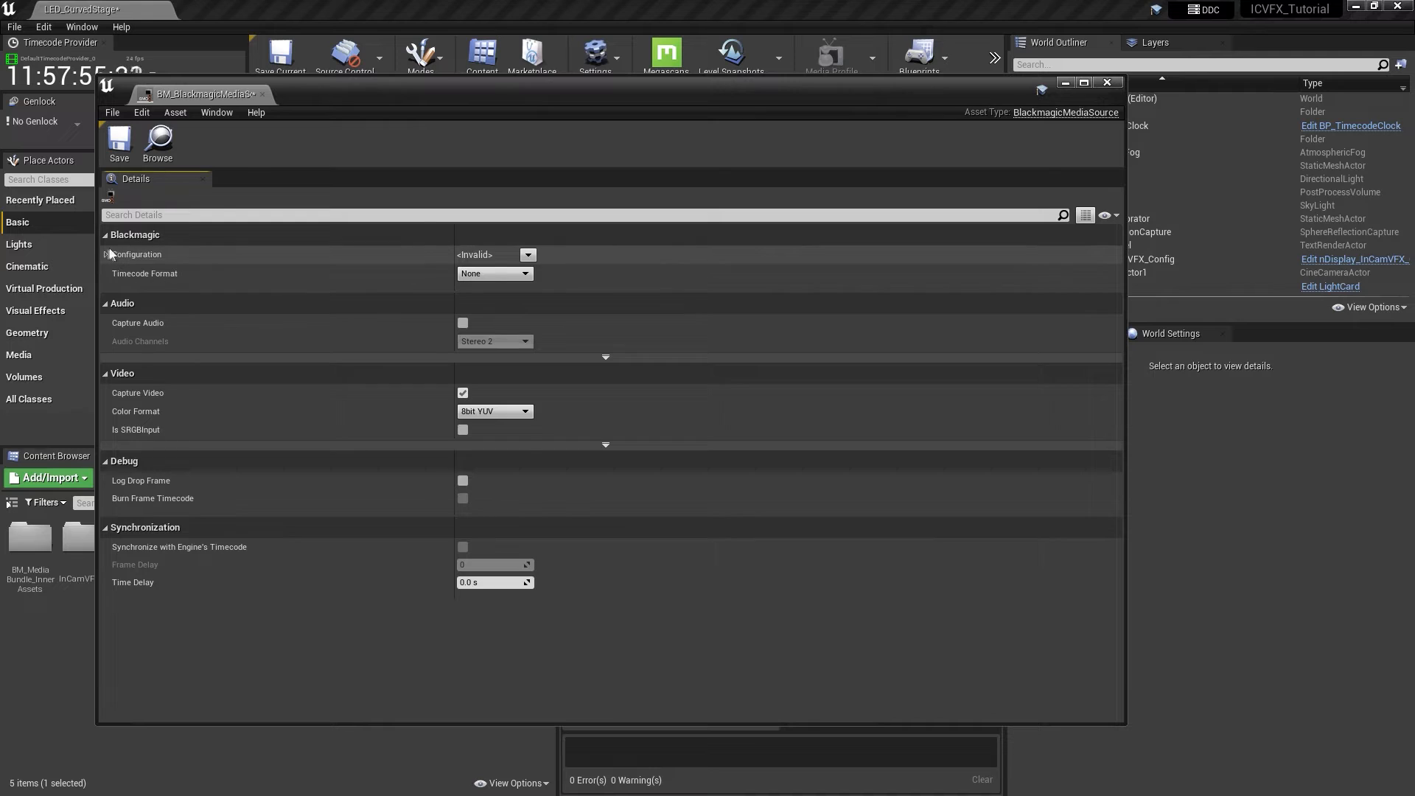
{"action": "left_click", "coordinate": [528, 254]}
{"action": "left_click", "coordinate": [493, 330]}
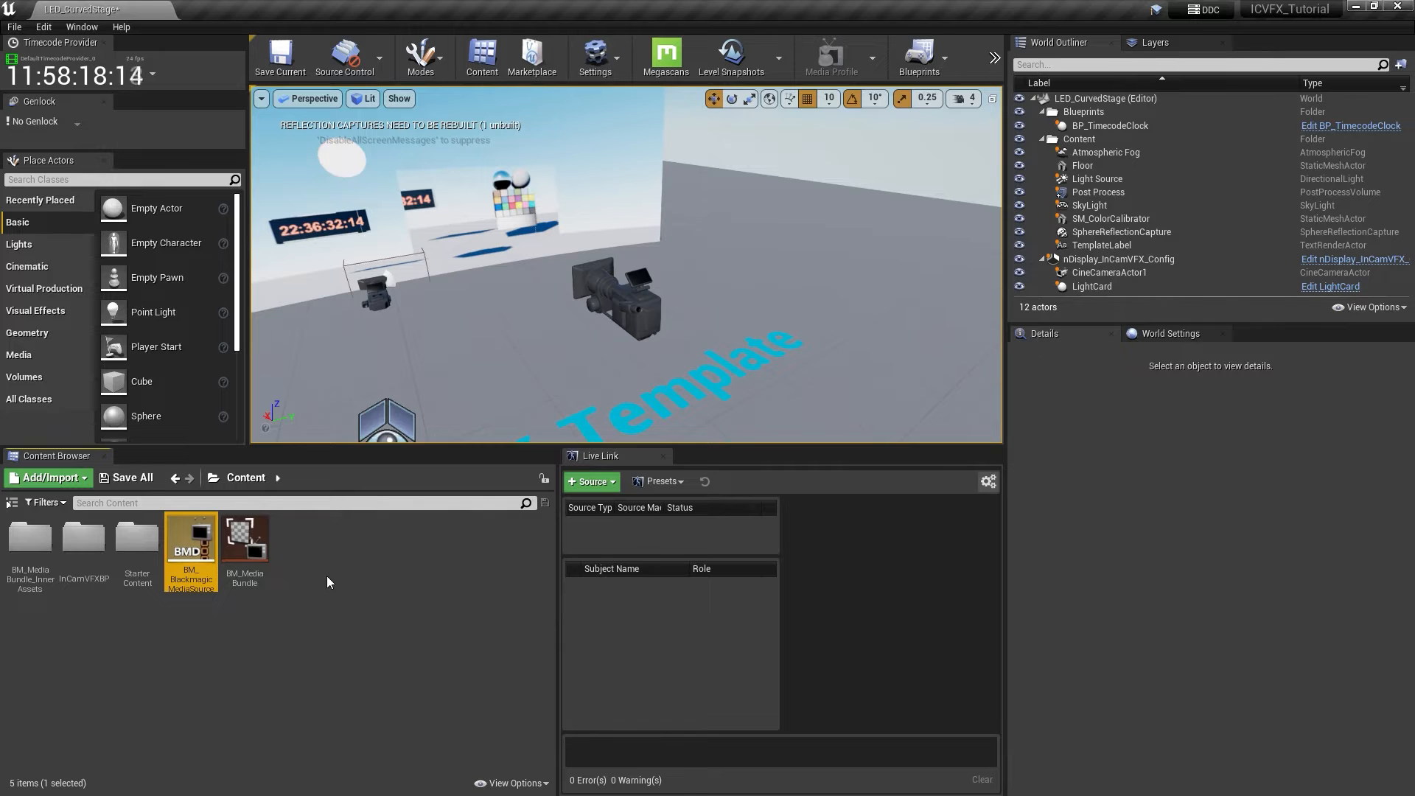
Create a Media Profile asset named BM_MediaProfile in the Content folder and open it
{"action": "right_click", "coordinate": [329, 580]}
{"action": "mouse_move", "coordinate": [373, 470]}
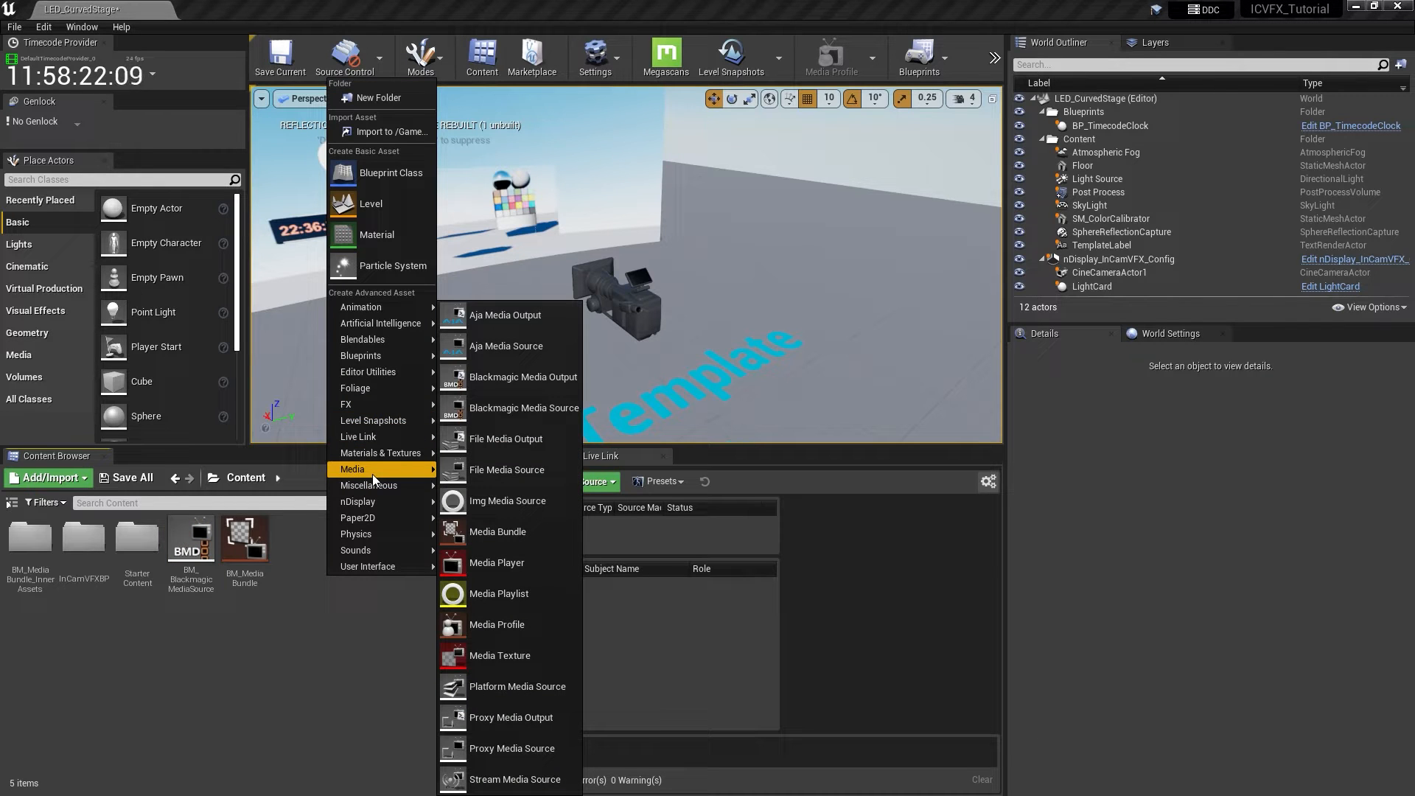
{"action": "left_click", "coordinate": [522, 630]}
{"action": "type", "text": "BM_MediaProfile"}
{"action": "key", "text": "Return"}
{"action": "key", "text": "Return"}
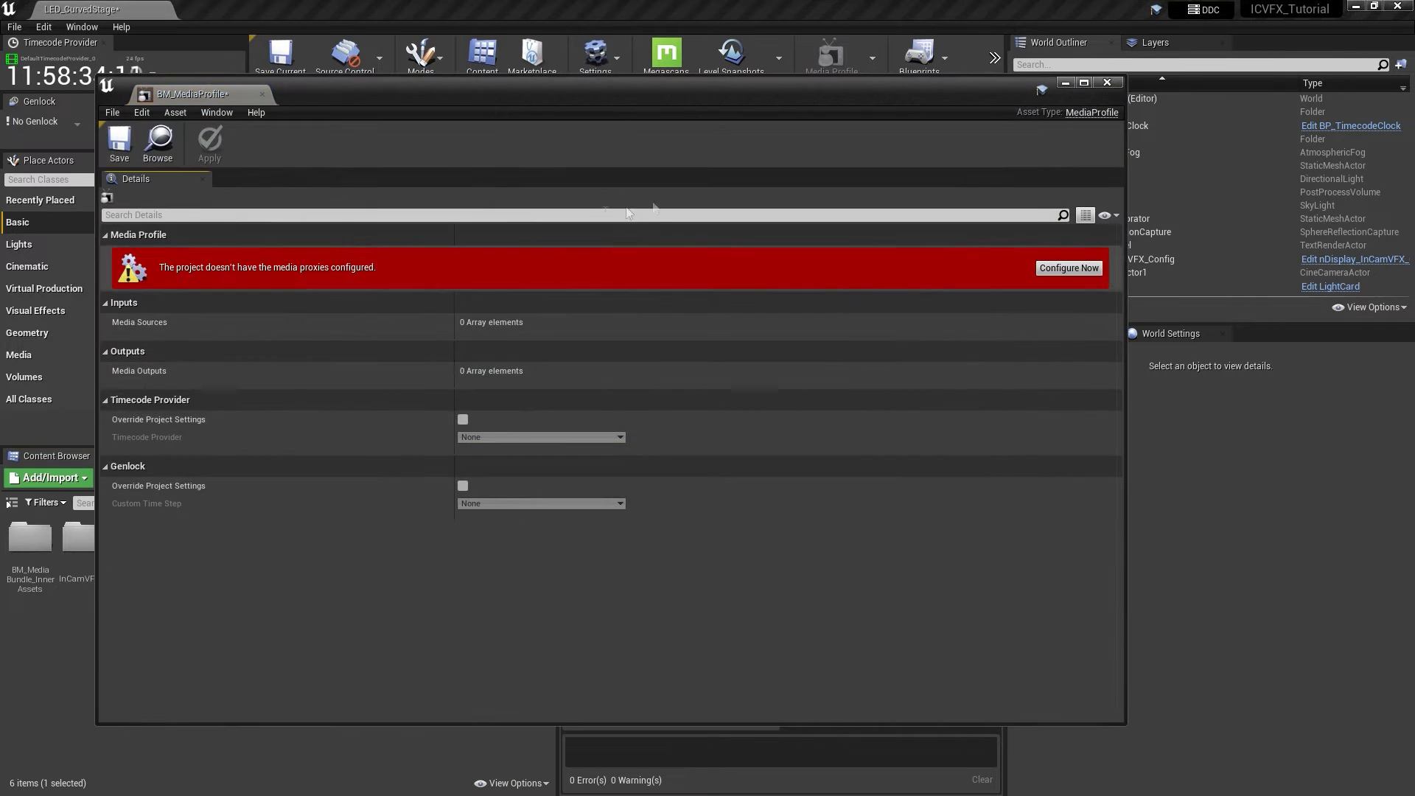
Configure the media proxies with 2 sources and 1 output, and set the profile's MediaSource-01 to Blackmagic Media Source
{"action": "left_click", "coordinate": [1070, 270]}
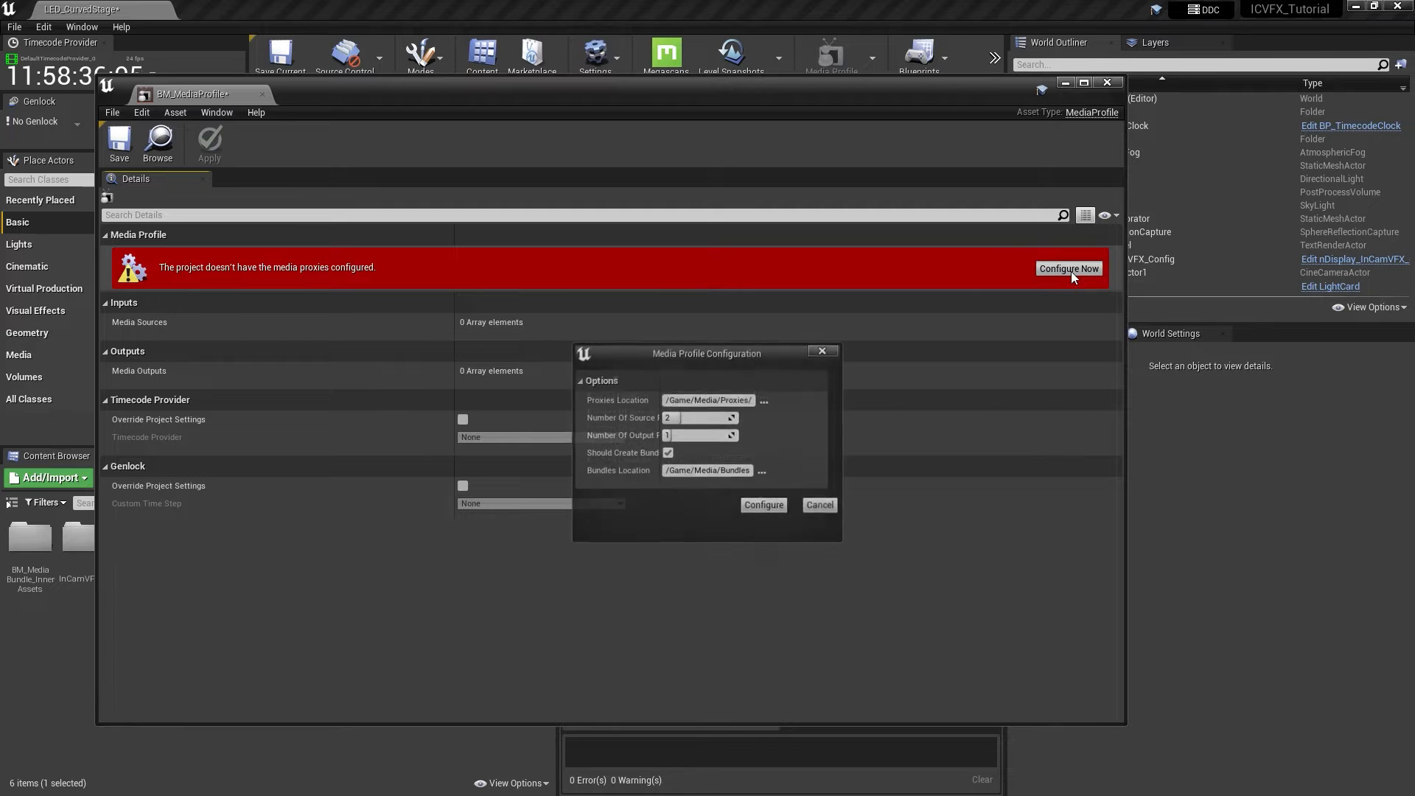
{"action": "left_click", "coordinate": [765, 506]}
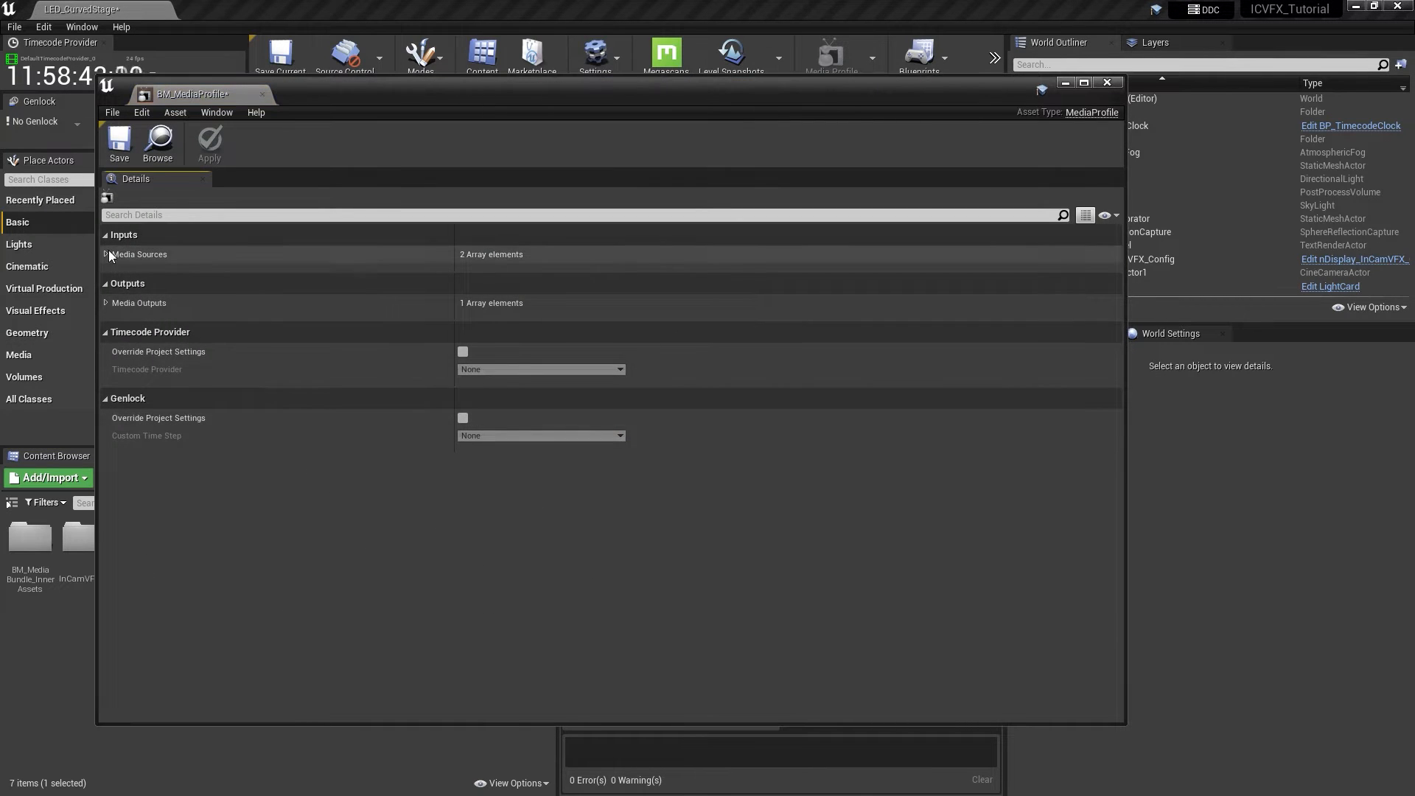
{"action": "left_click", "coordinate": [107, 254]}
{"action": "left_click", "coordinate": [536, 272]}
{"action": "left_click", "coordinate": [551, 335]}
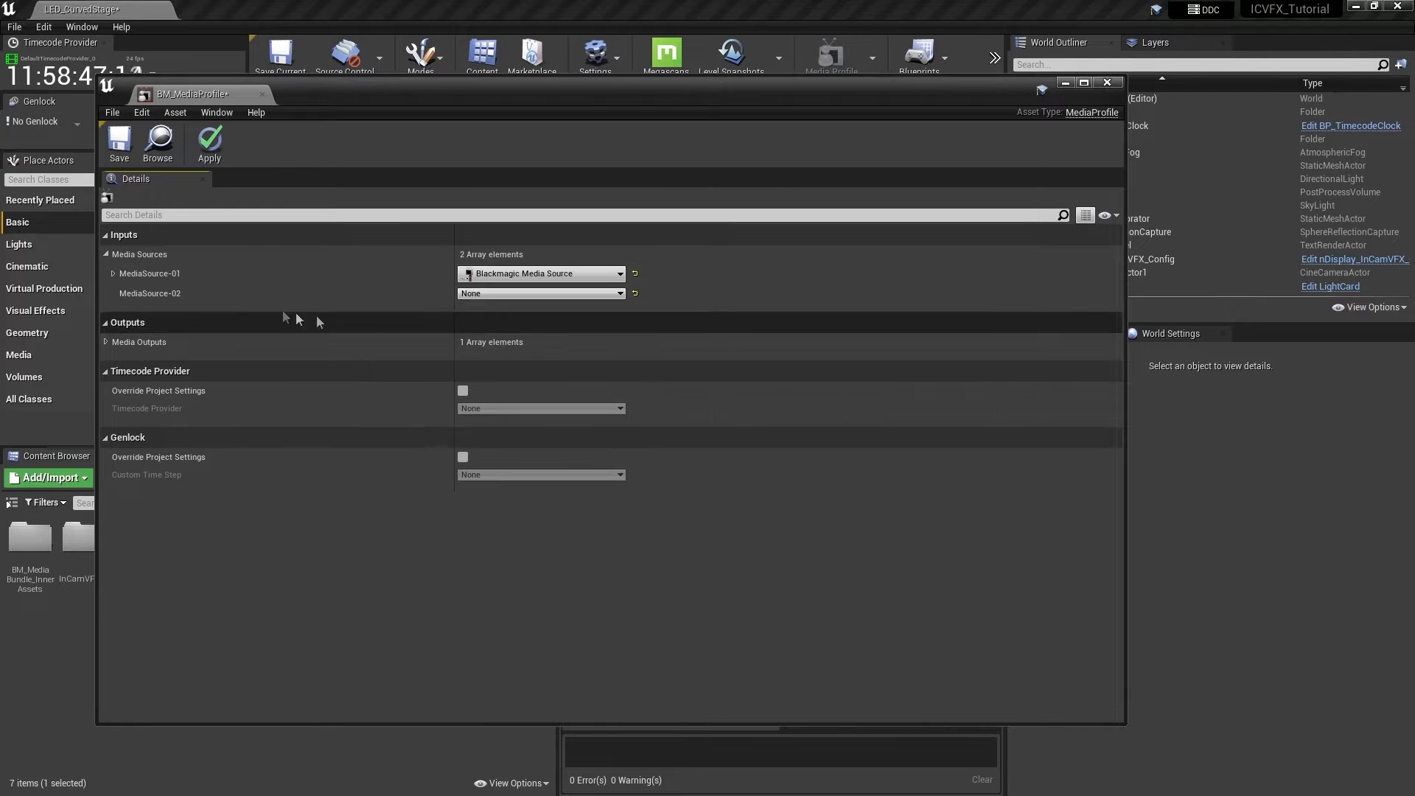
Set up MediaSource-01 in the media profile with its Blackmagic configuration, timecode format and video options
{"action": "left_click", "coordinate": [113, 273]}
{"action": "left_click", "coordinate": [128, 296]}
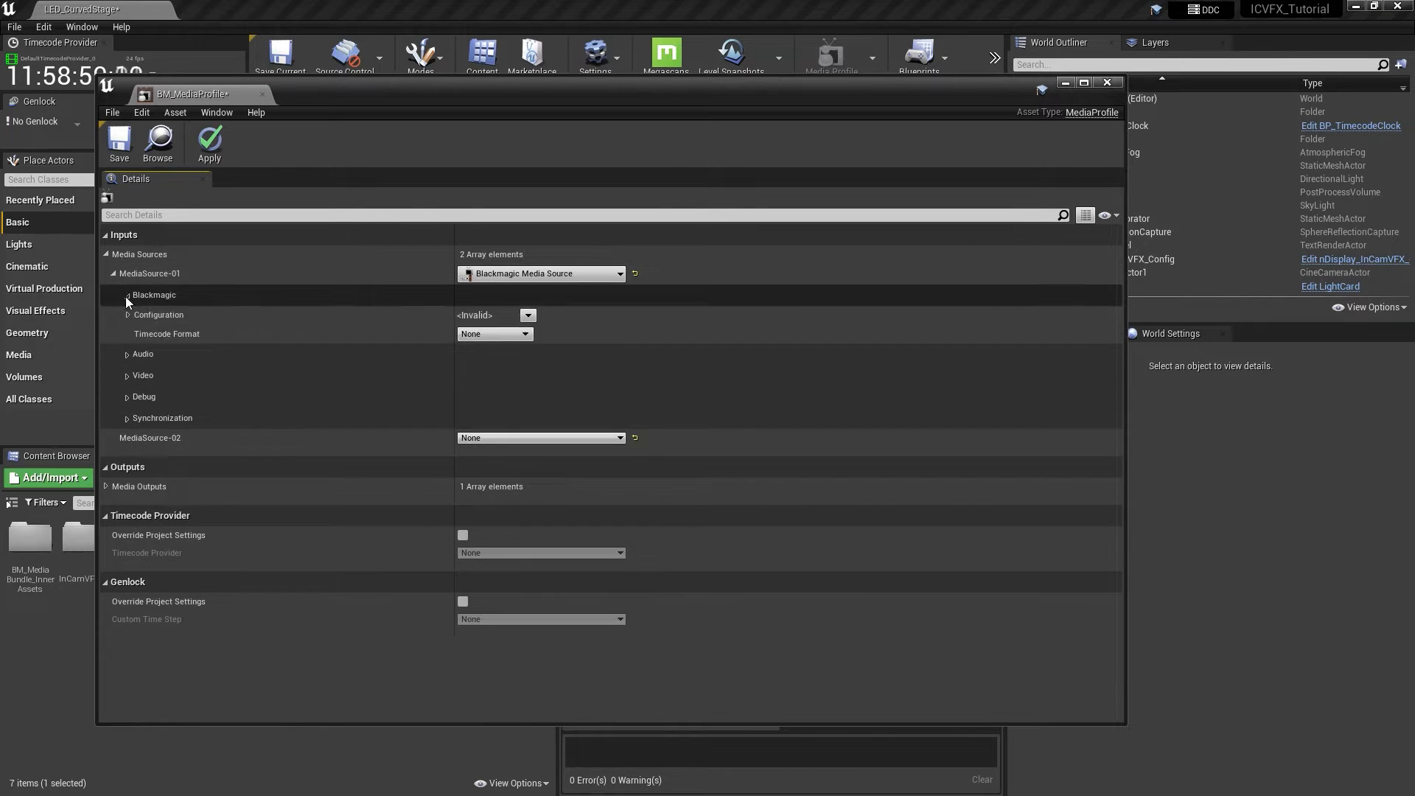
{"action": "left_click", "coordinate": [528, 315]}
{"action": "left_click", "coordinate": [776, 459]}
{"action": "left_click", "coordinate": [498, 334]}
{"action": "left_click", "coordinate": [495, 356]}
{"action": "left_click", "coordinate": [127, 376]}
{"action": "left_click", "coordinate": [501, 413]}
{"action": "left_click", "coordinate": [516, 435]}
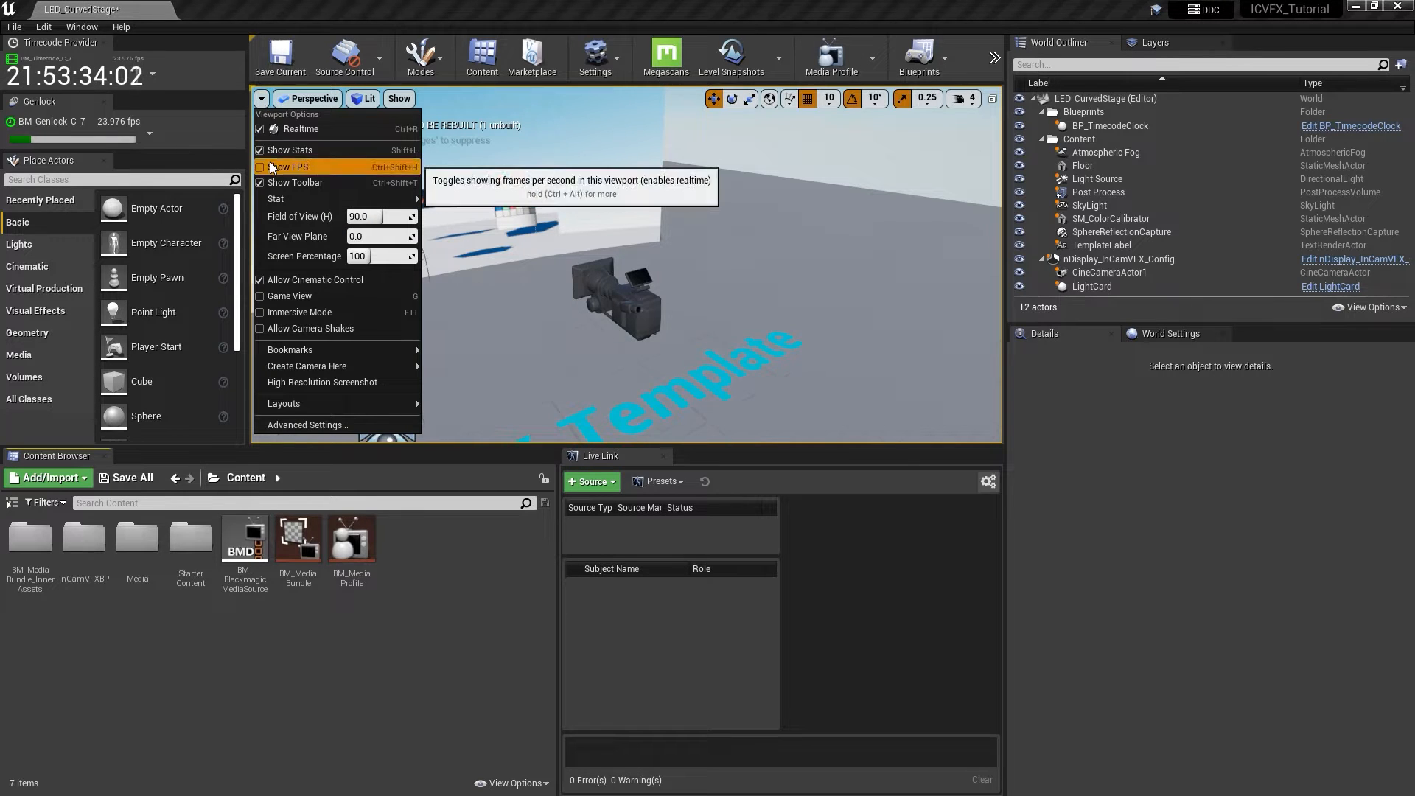
Display the FPS and the engine's Timecode stat in the viewport, and save all project content
{"action": "left_click", "coordinate": [269, 151]}
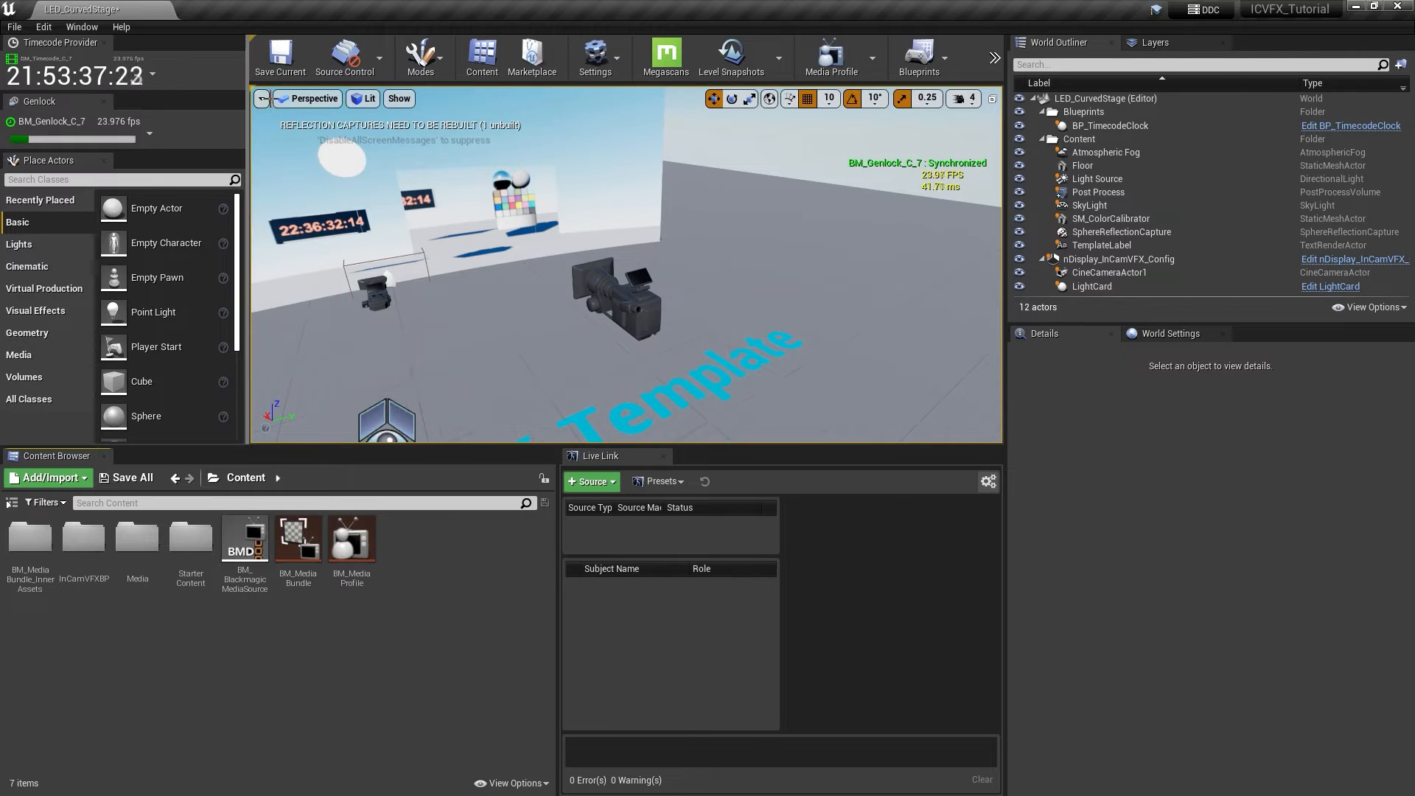
{"action": "left_click", "coordinate": [262, 98]}
{"action": "mouse_move", "coordinate": [312, 215]}
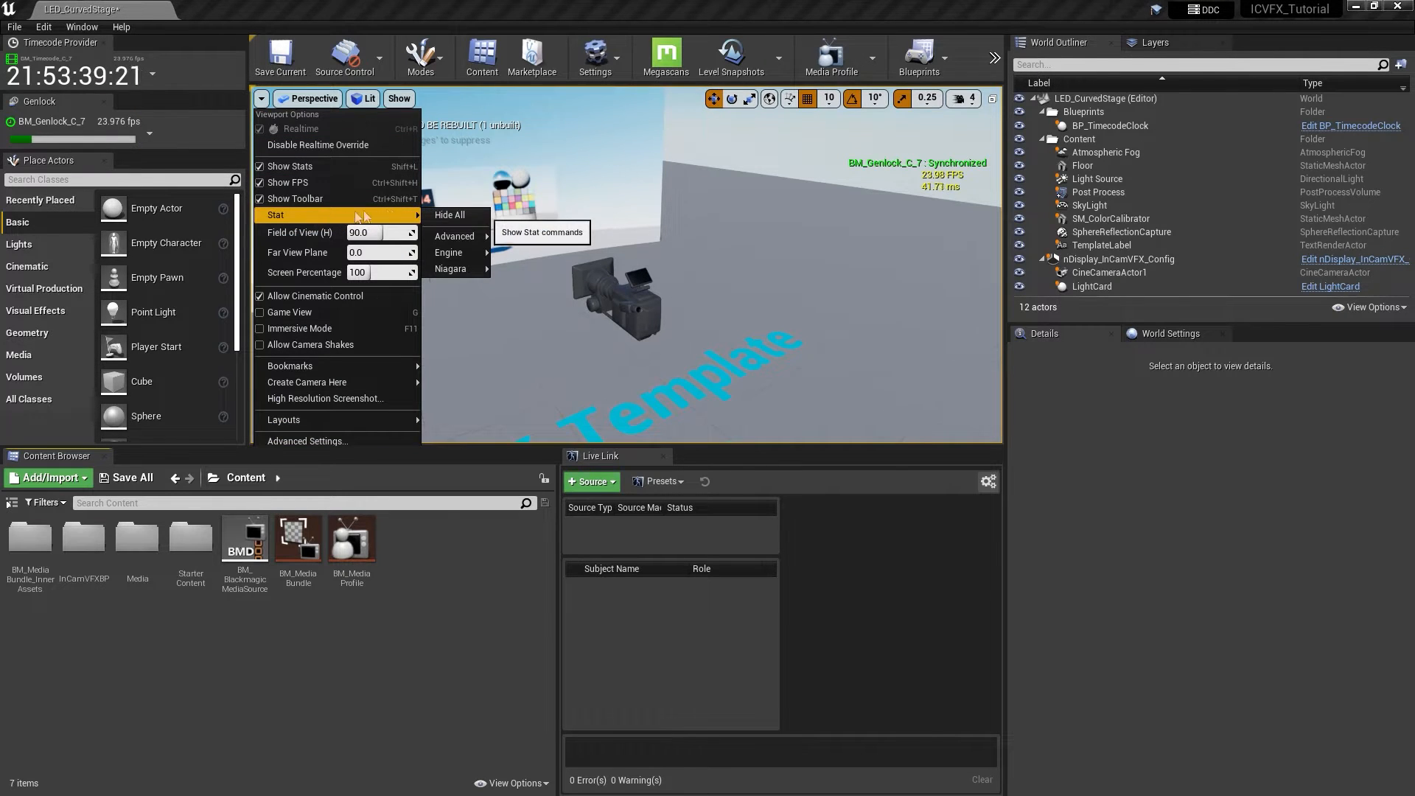
{"action": "mouse_move", "coordinate": [453, 251]}
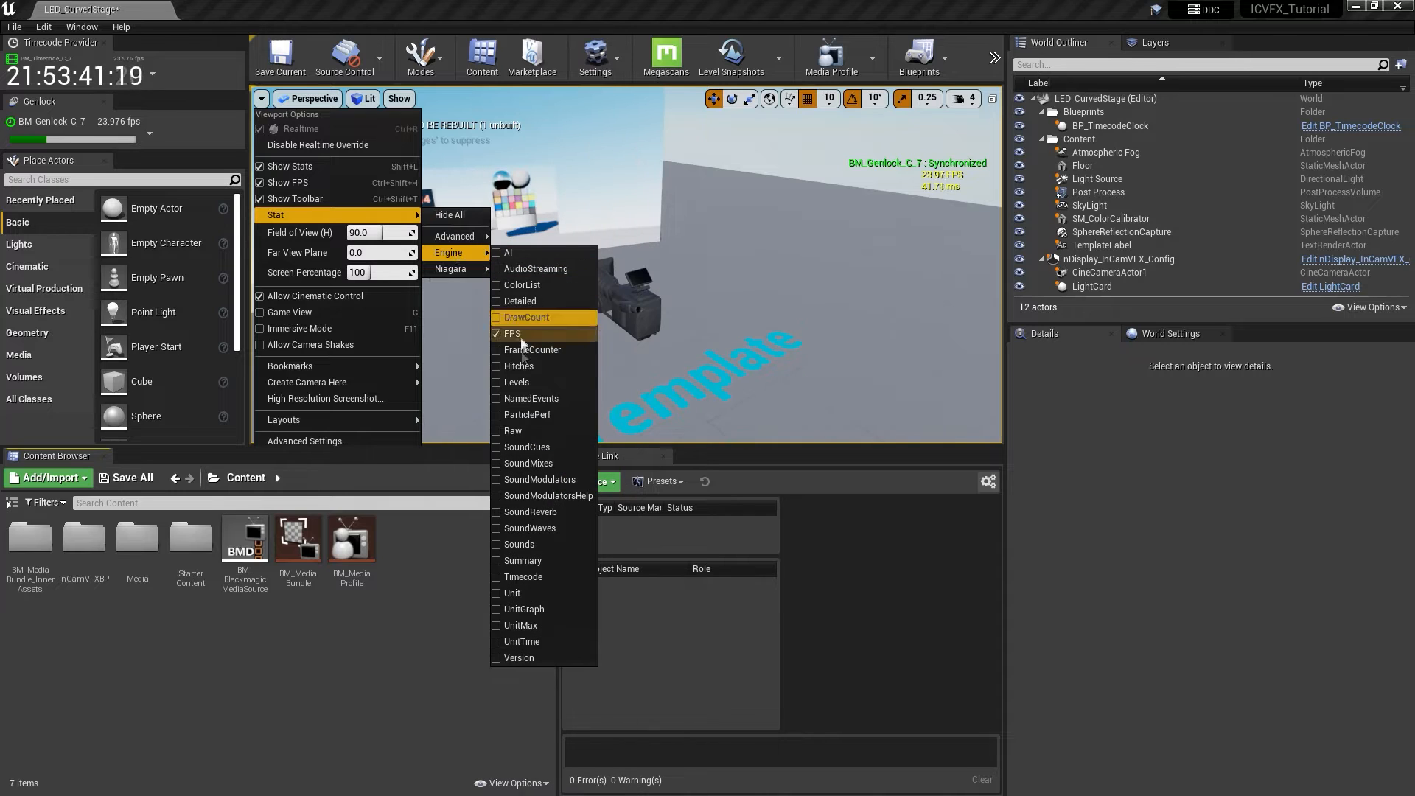
{"action": "left_click", "coordinate": [541, 576]}
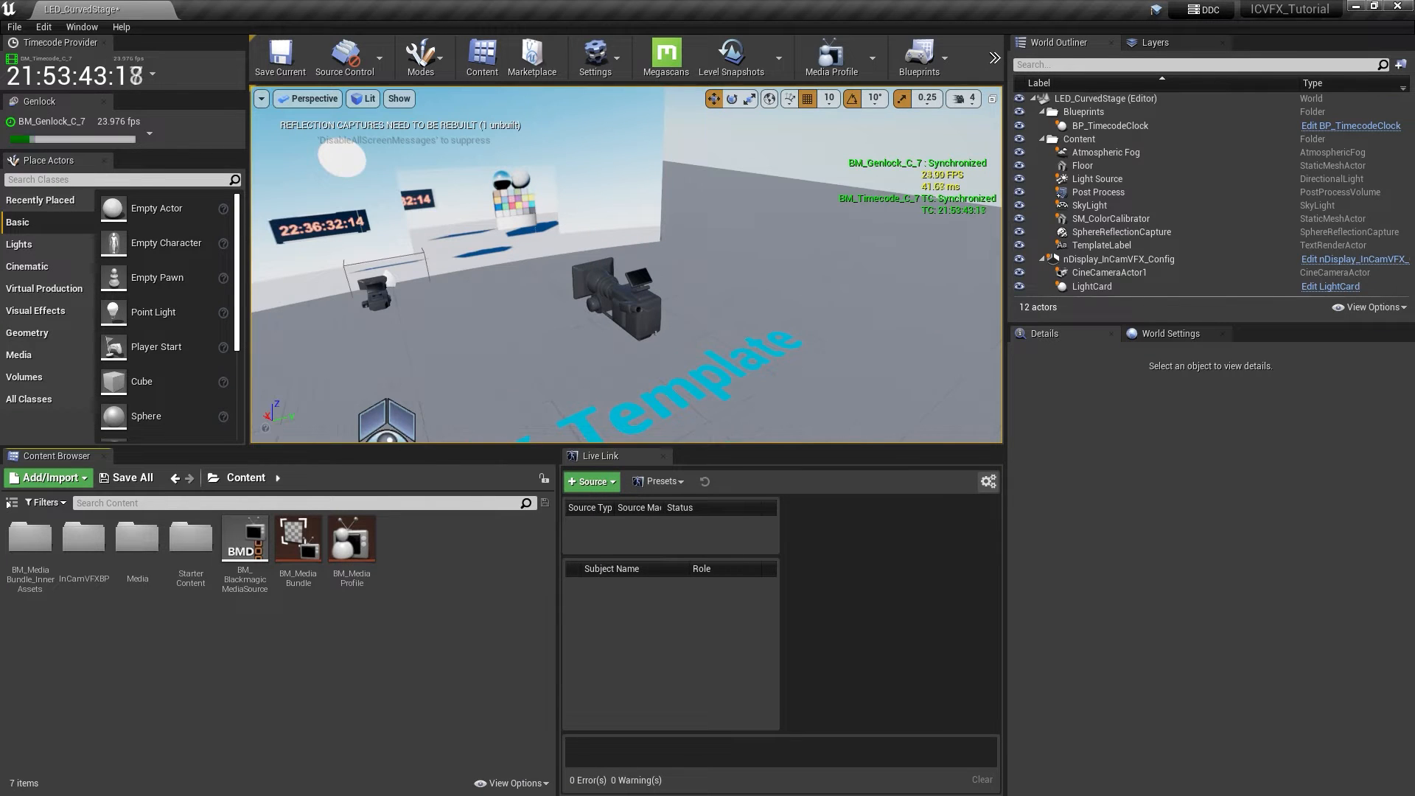
{"action": "left_click", "coordinate": [21, 28]}
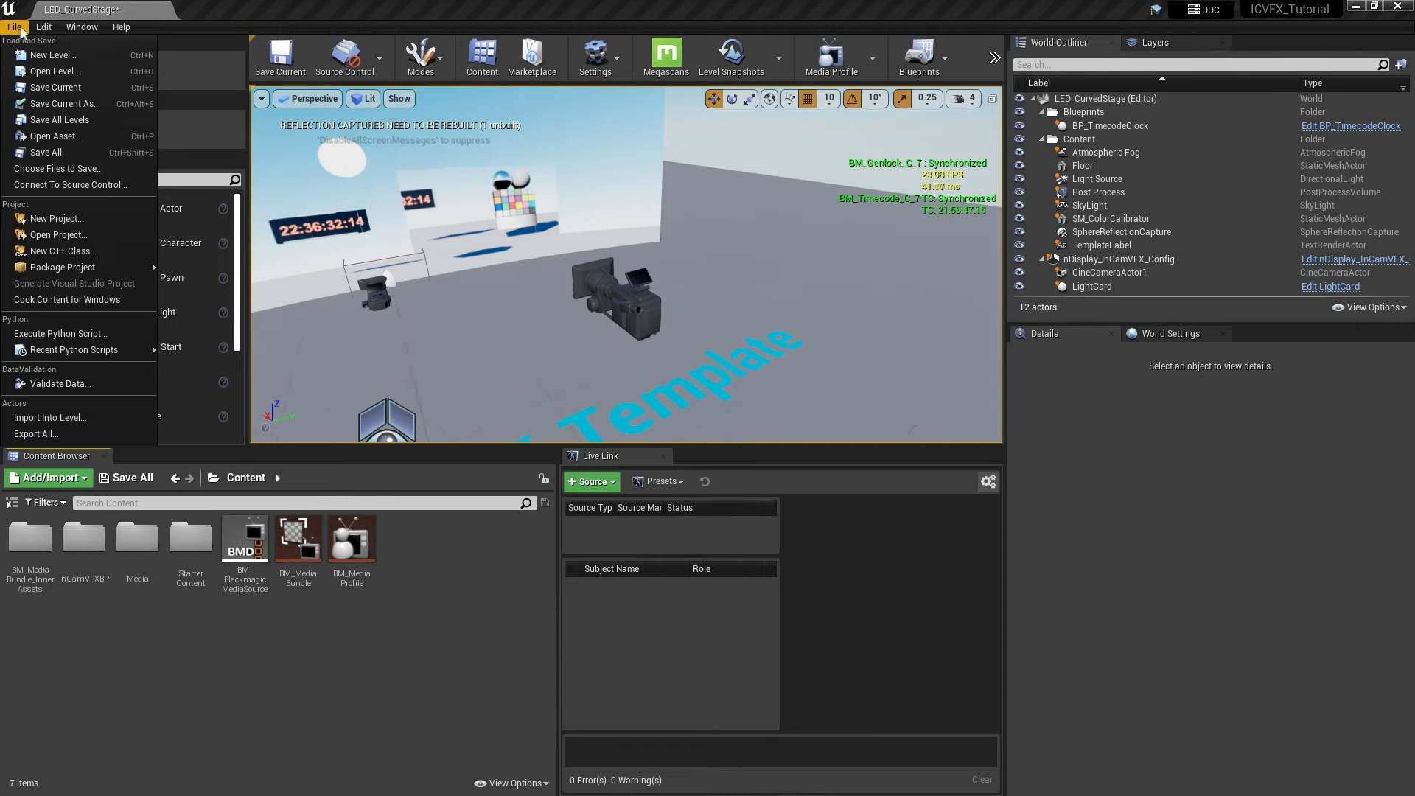
{"action": "left_click", "coordinate": [52, 155]}
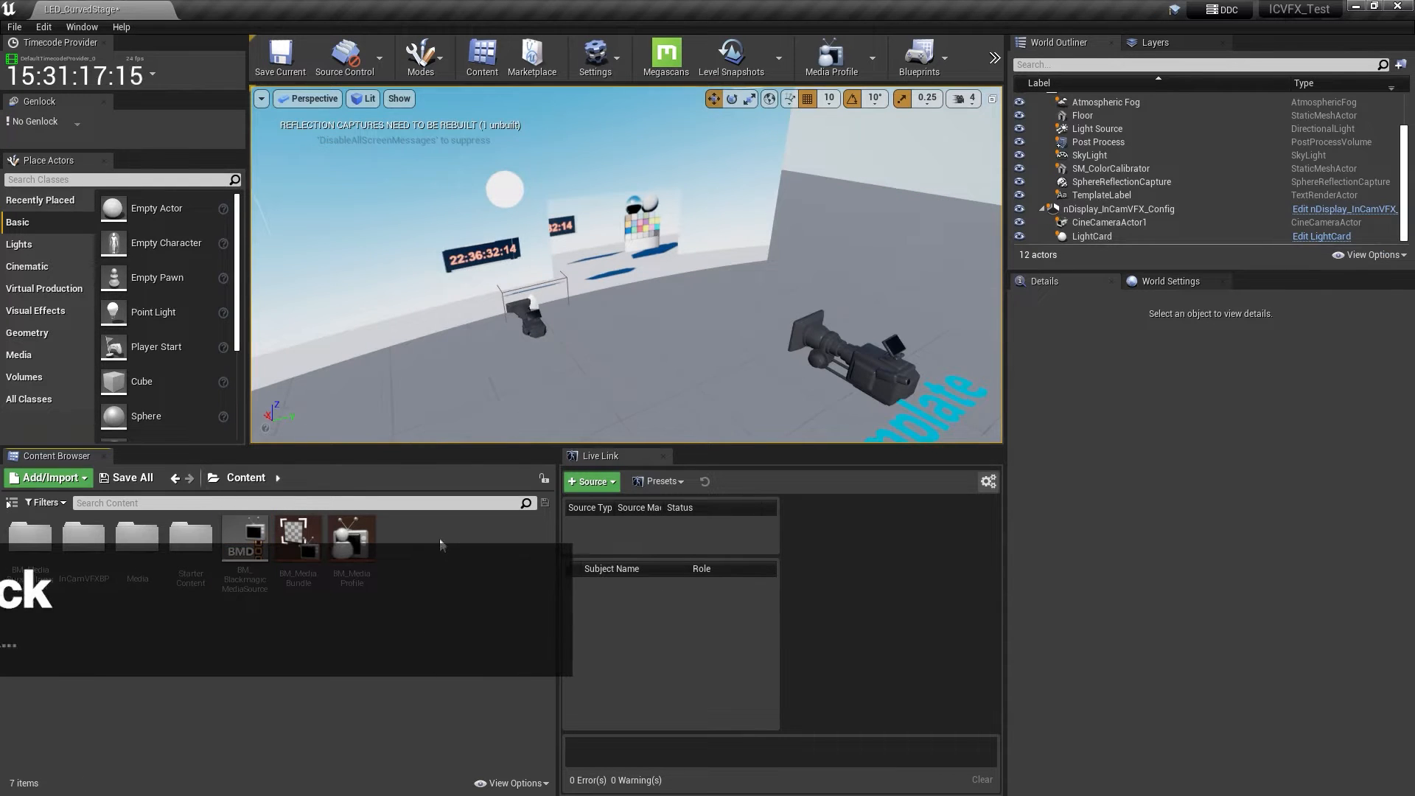
Create a Blueprint class named BM_Genlock in the Content folder, with BlackmagicCustomTimeStep as its parent class
{"action": "right_click", "coordinate": [439, 537]}
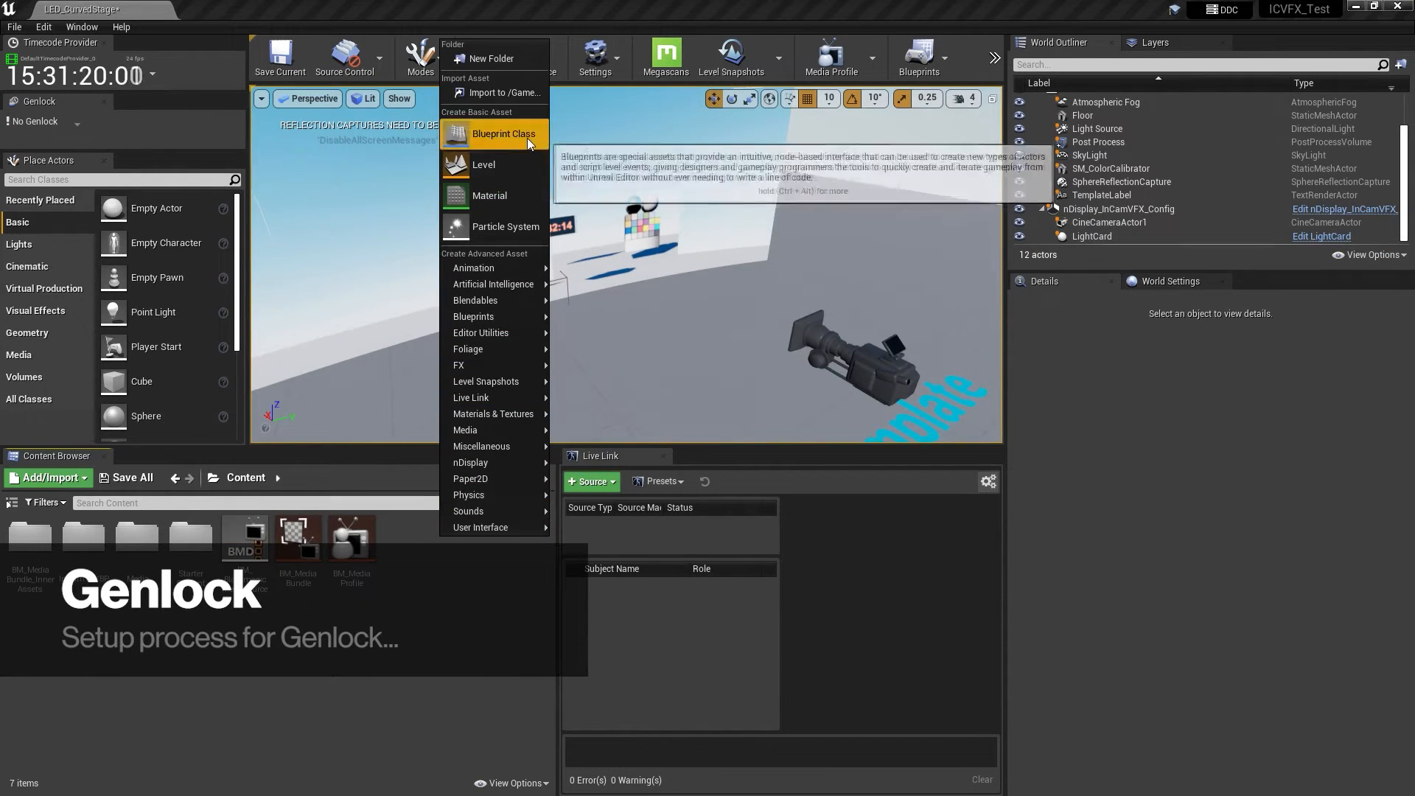
{"action": "left_click", "coordinate": [527, 138]}
{"action": "left_click", "coordinate": [519, 486]}
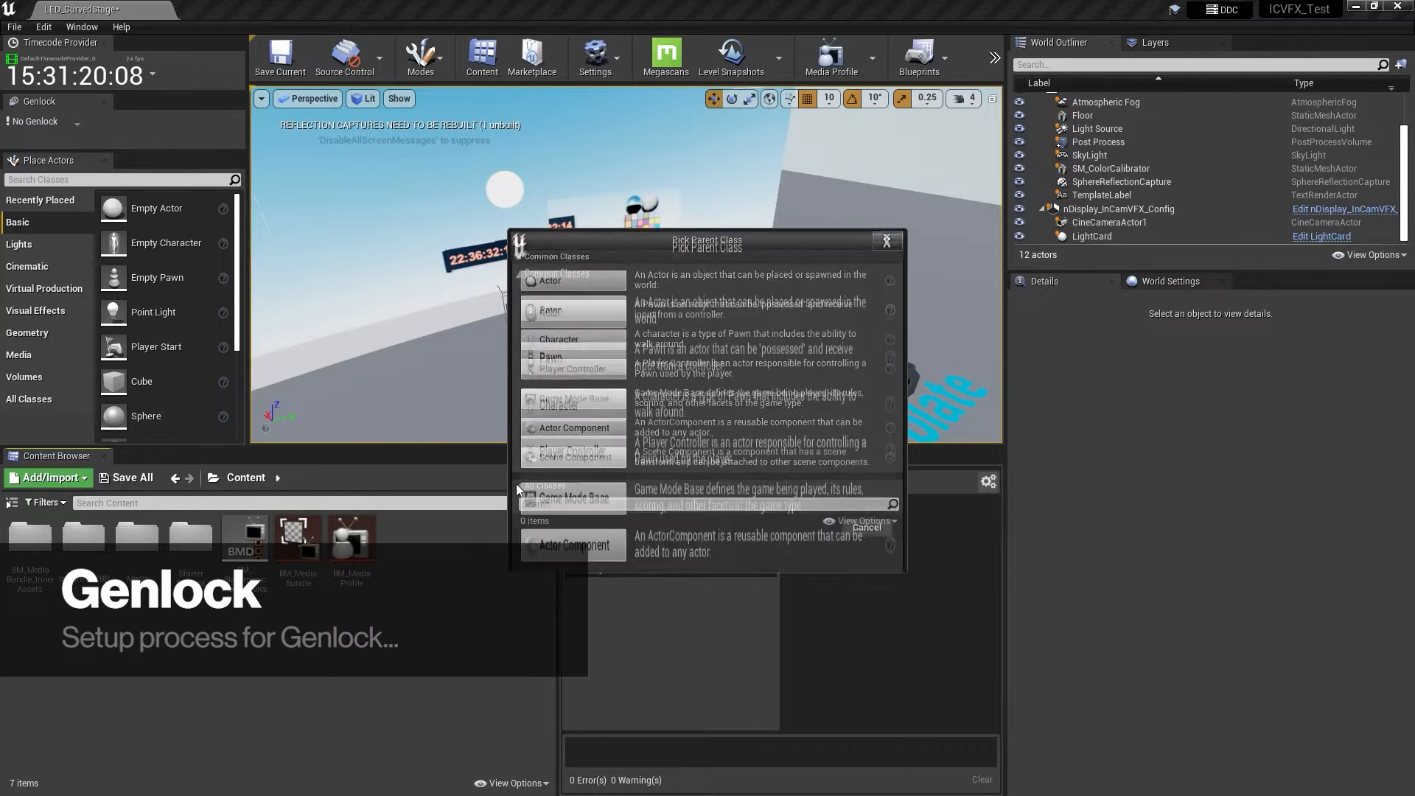
{"action": "type", "text": "blackma"}
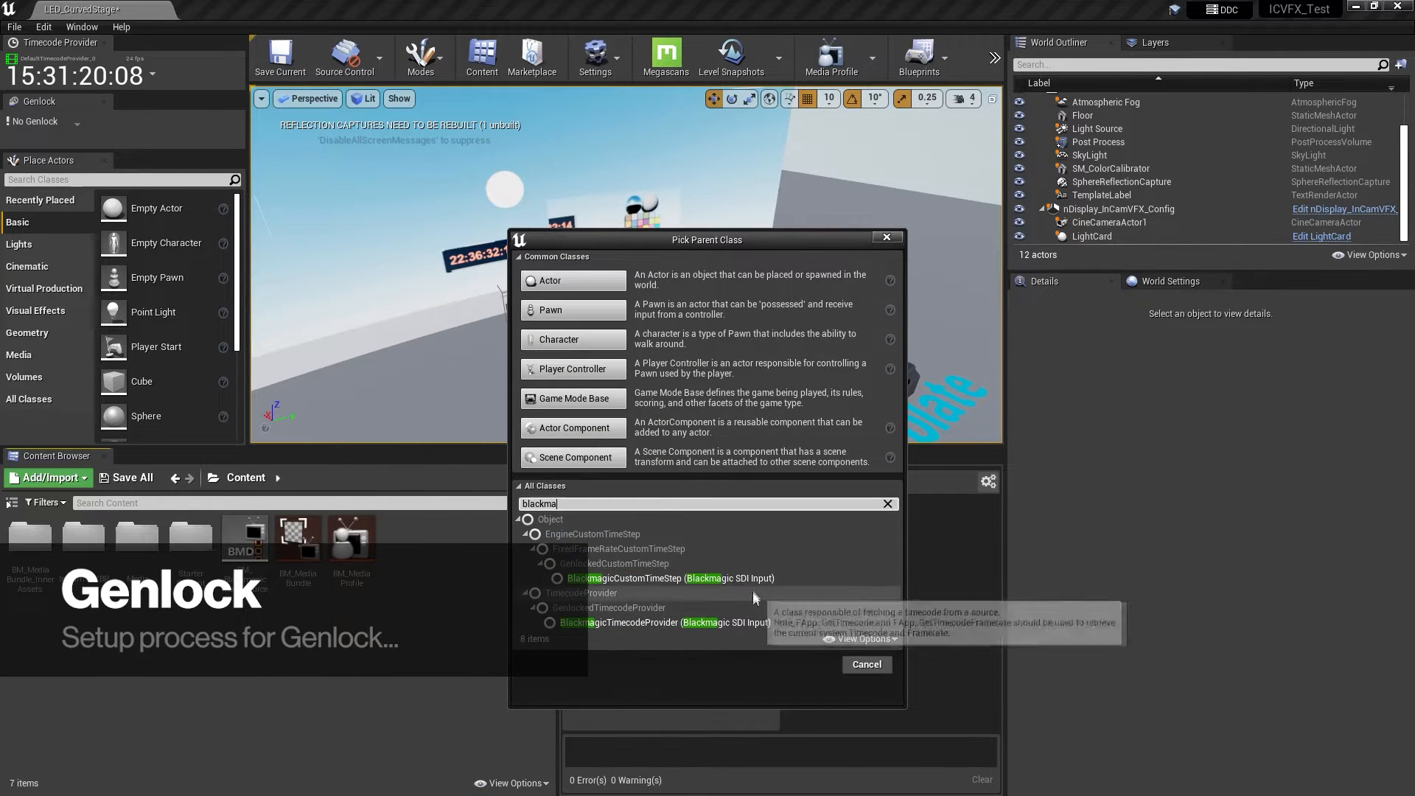
{"action": "left_click", "coordinate": [753, 579]}
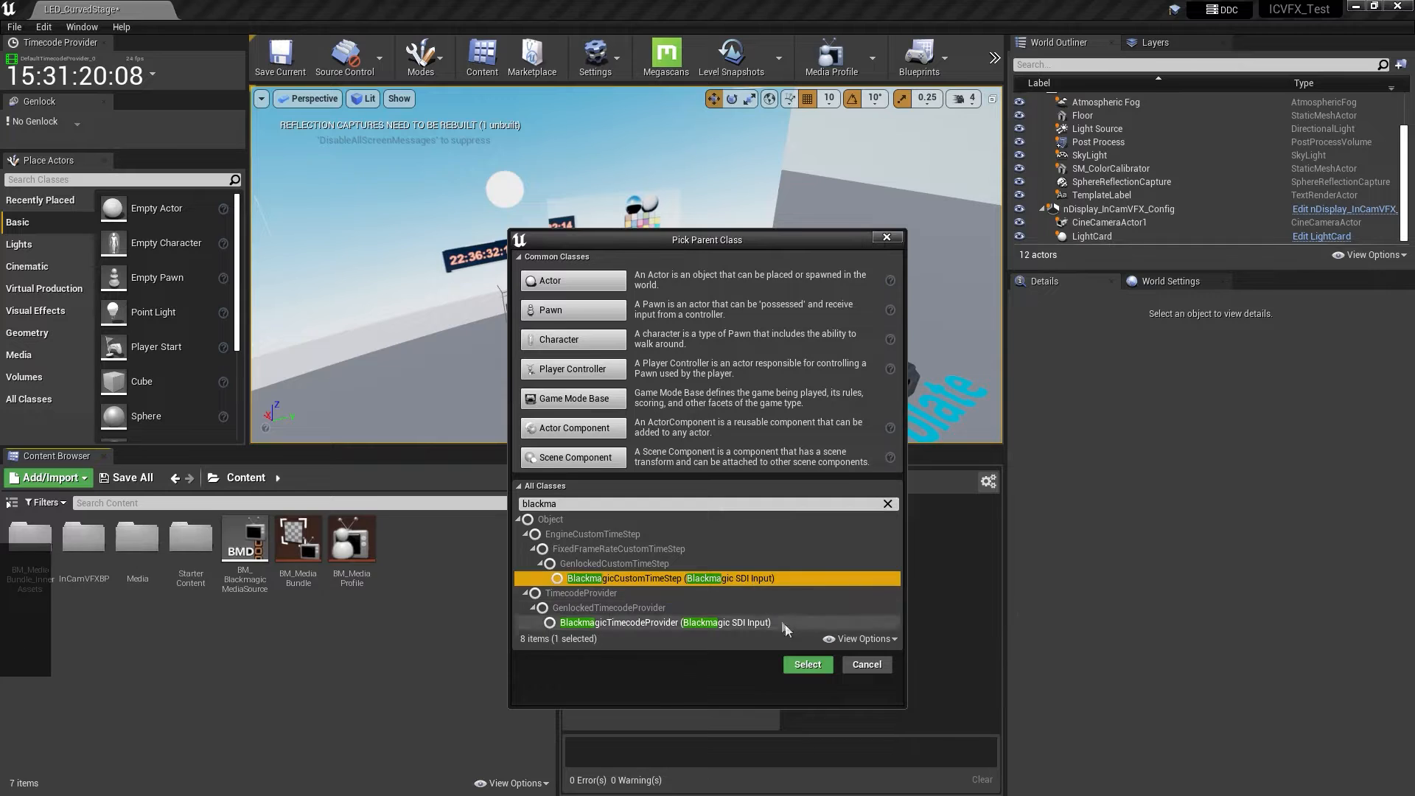
{"action": "left_click", "coordinate": [806, 663]}
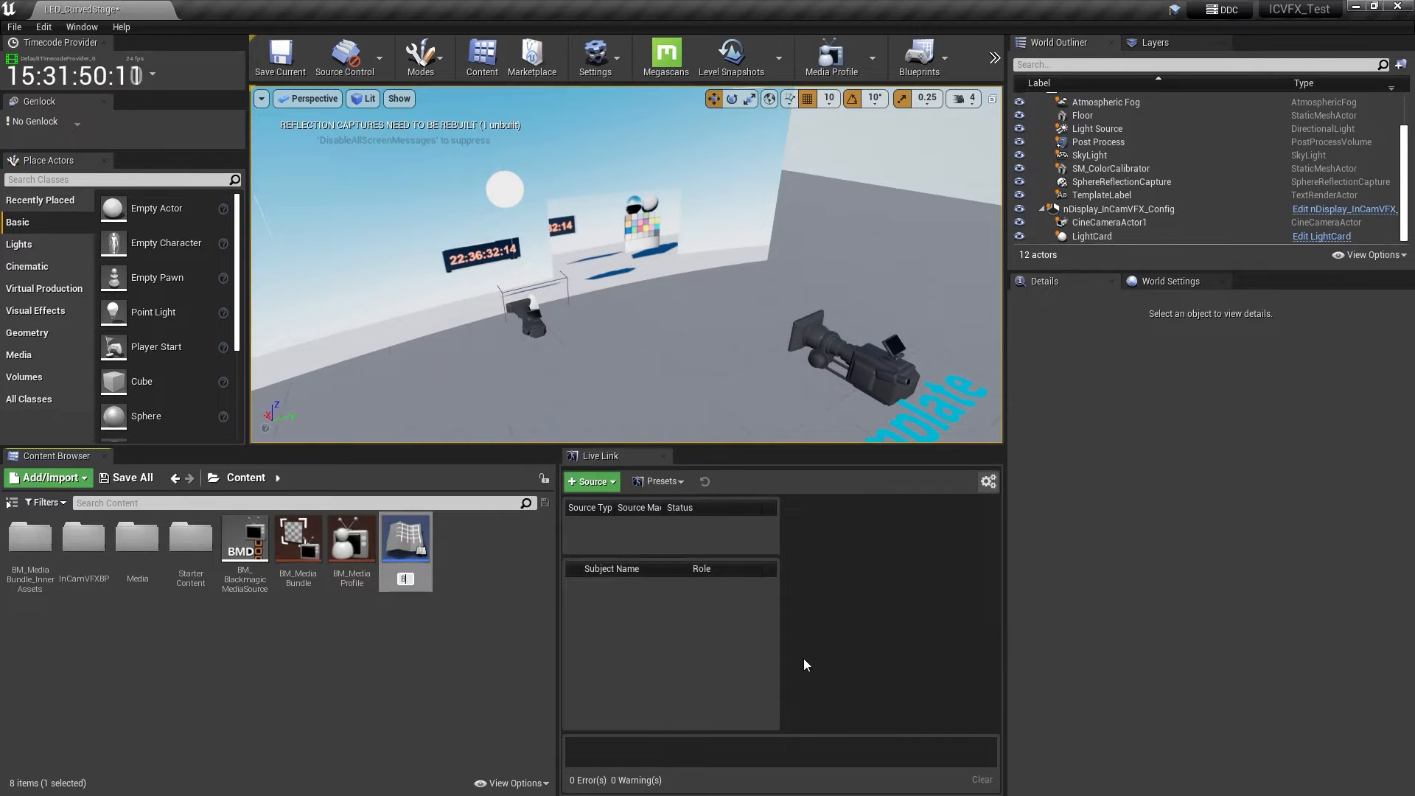
{"action": "type", "text": "BM_Genlock"}
{"action": "key", "text": "Return"}
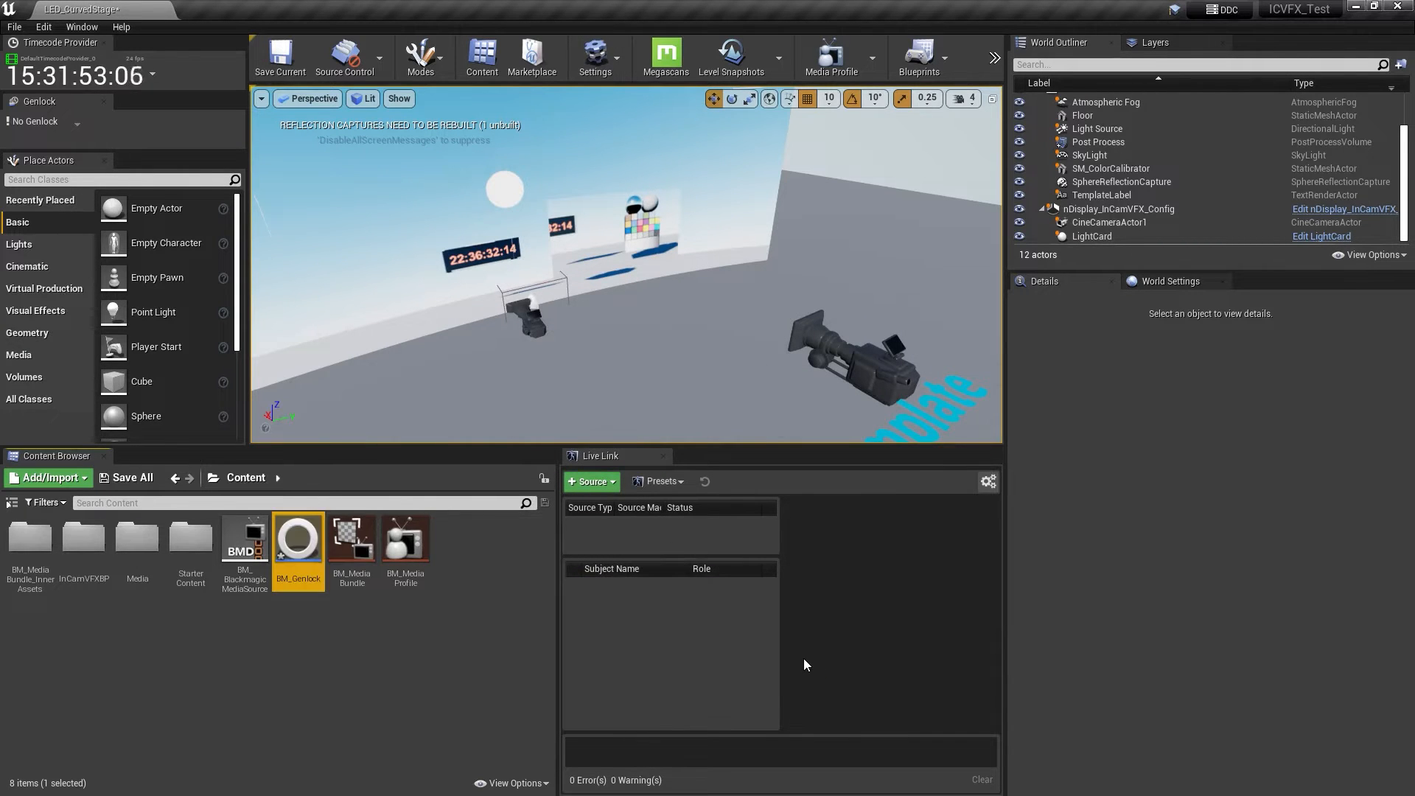
Open the BM_Genlock blueprint and apply a DeckLink SDI 4K genlock configuration at 23.976 fps
{"action": "double_click", "coordinate": [302, 540]}
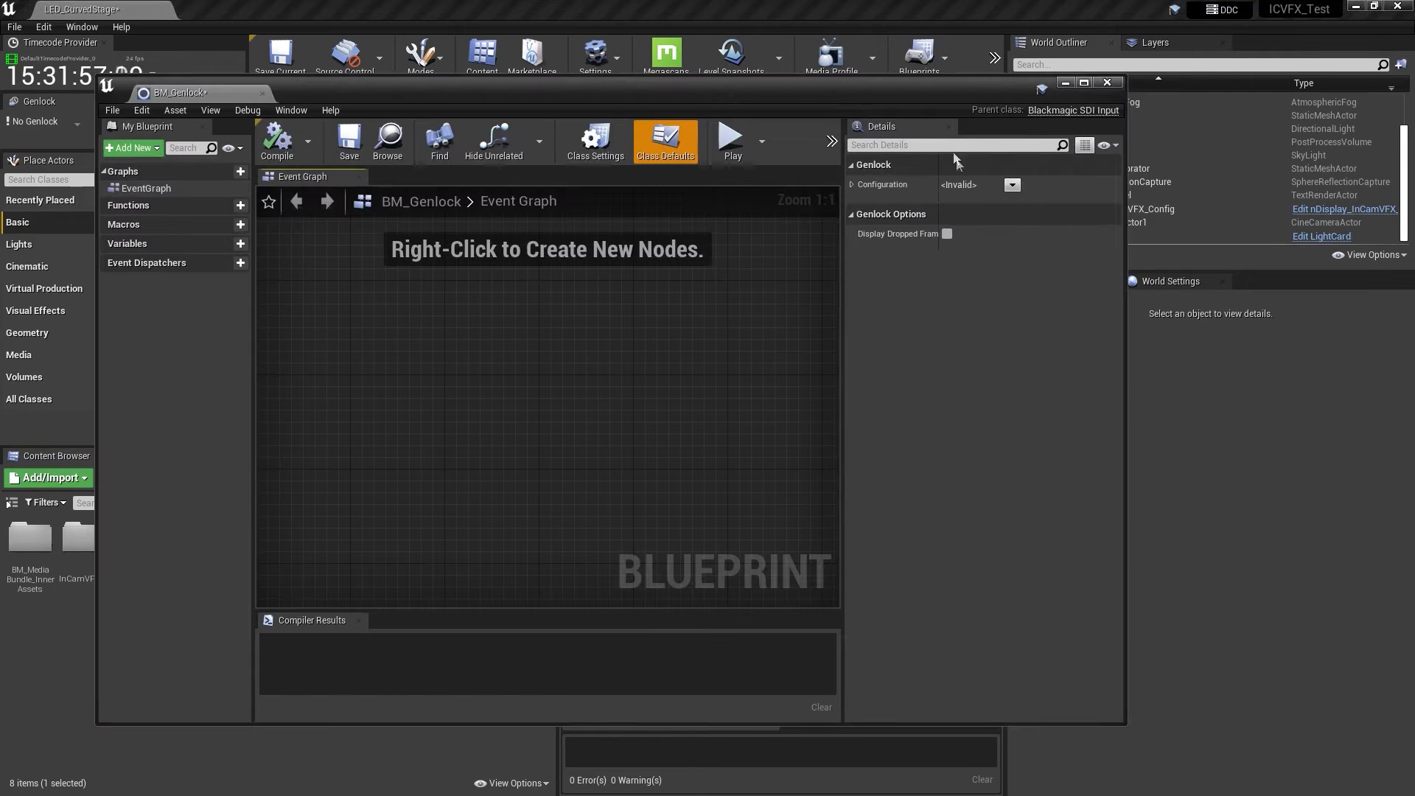
{"action": "left_click", "coordinate": [1012, 185]}
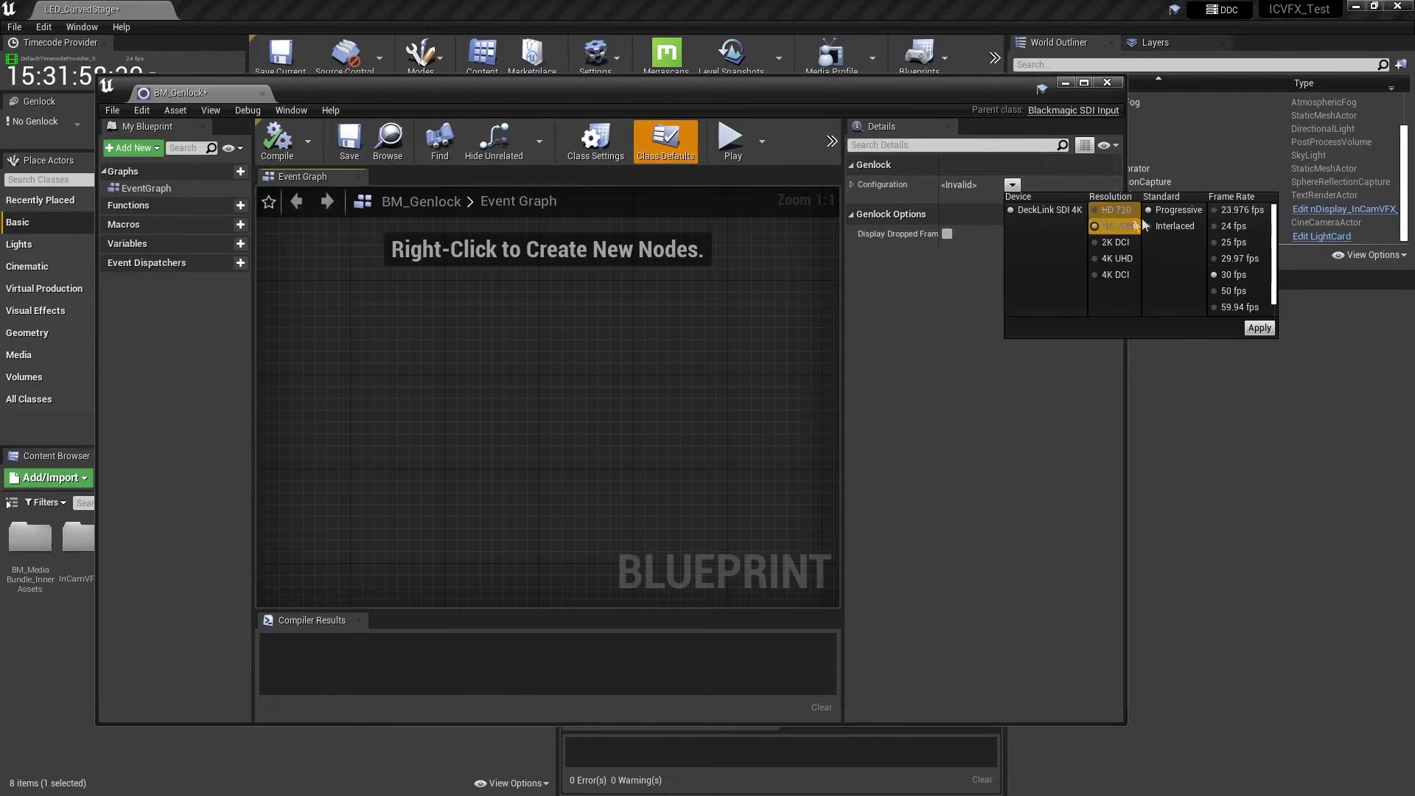
{"action": "left_click", "coordinate": [1258, 328]}
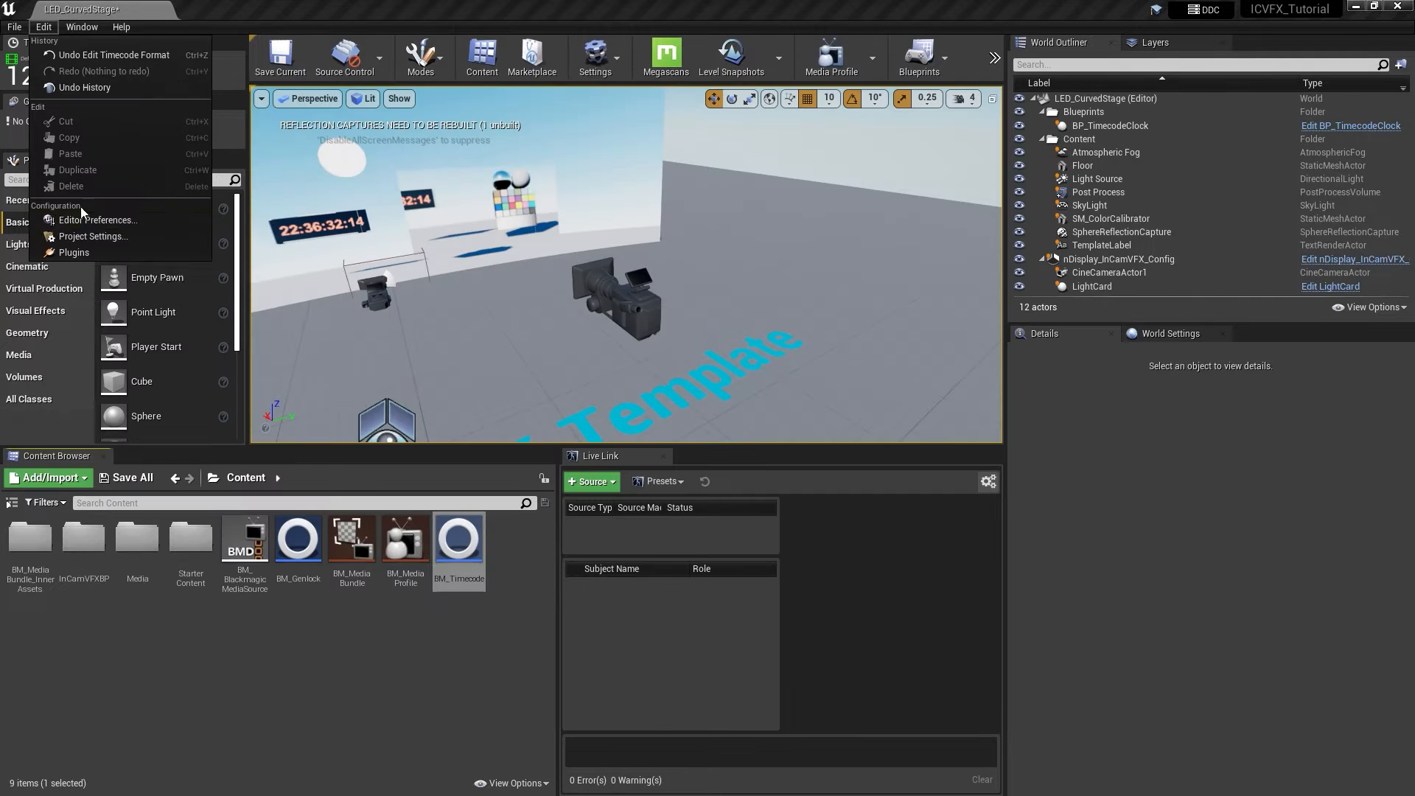
Find the frame rate options in the project settings, set Custom TimeStep to BM_Genlock, and close the settings
{"action": "left_click", "coordinate": [85, 234]}
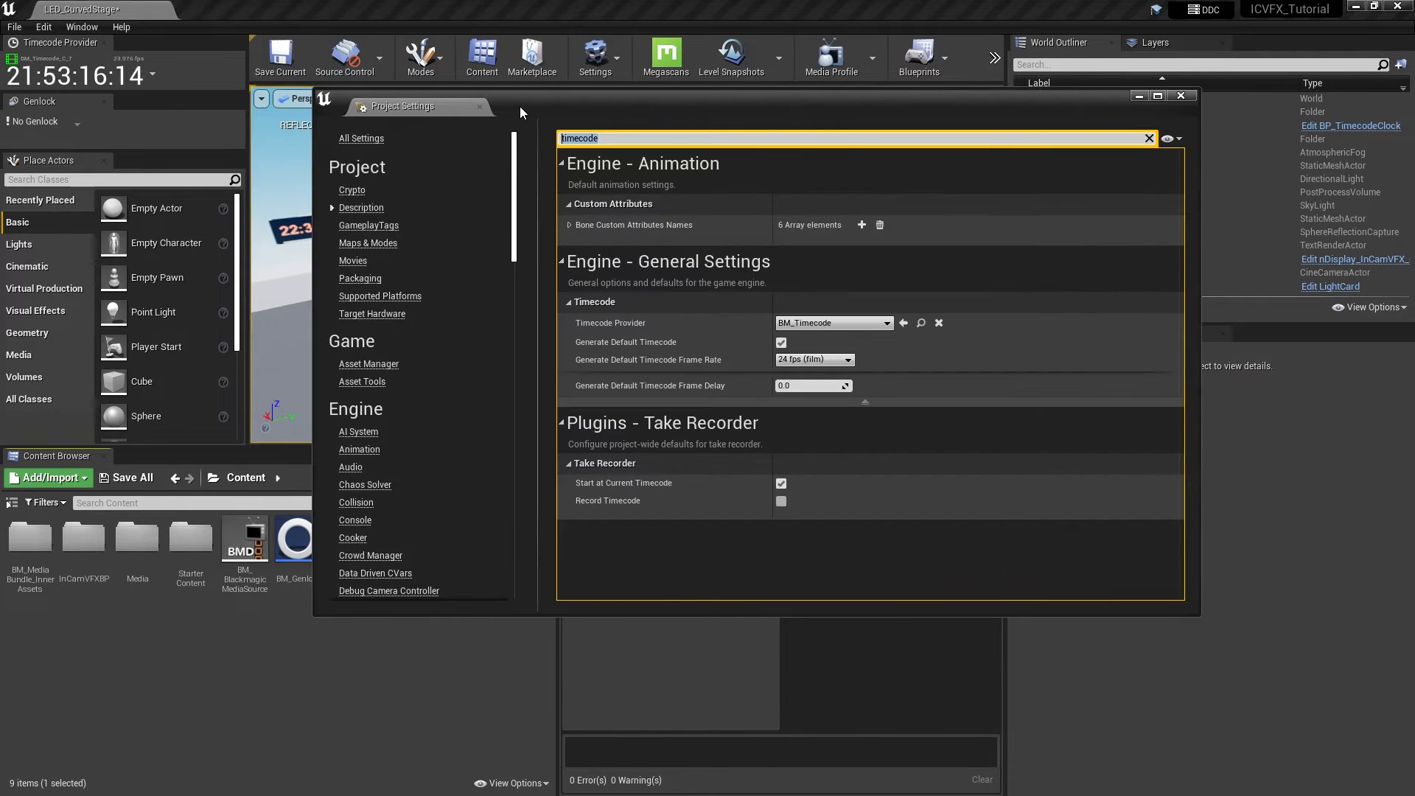
{"action": "type", "text": "frame rate"}
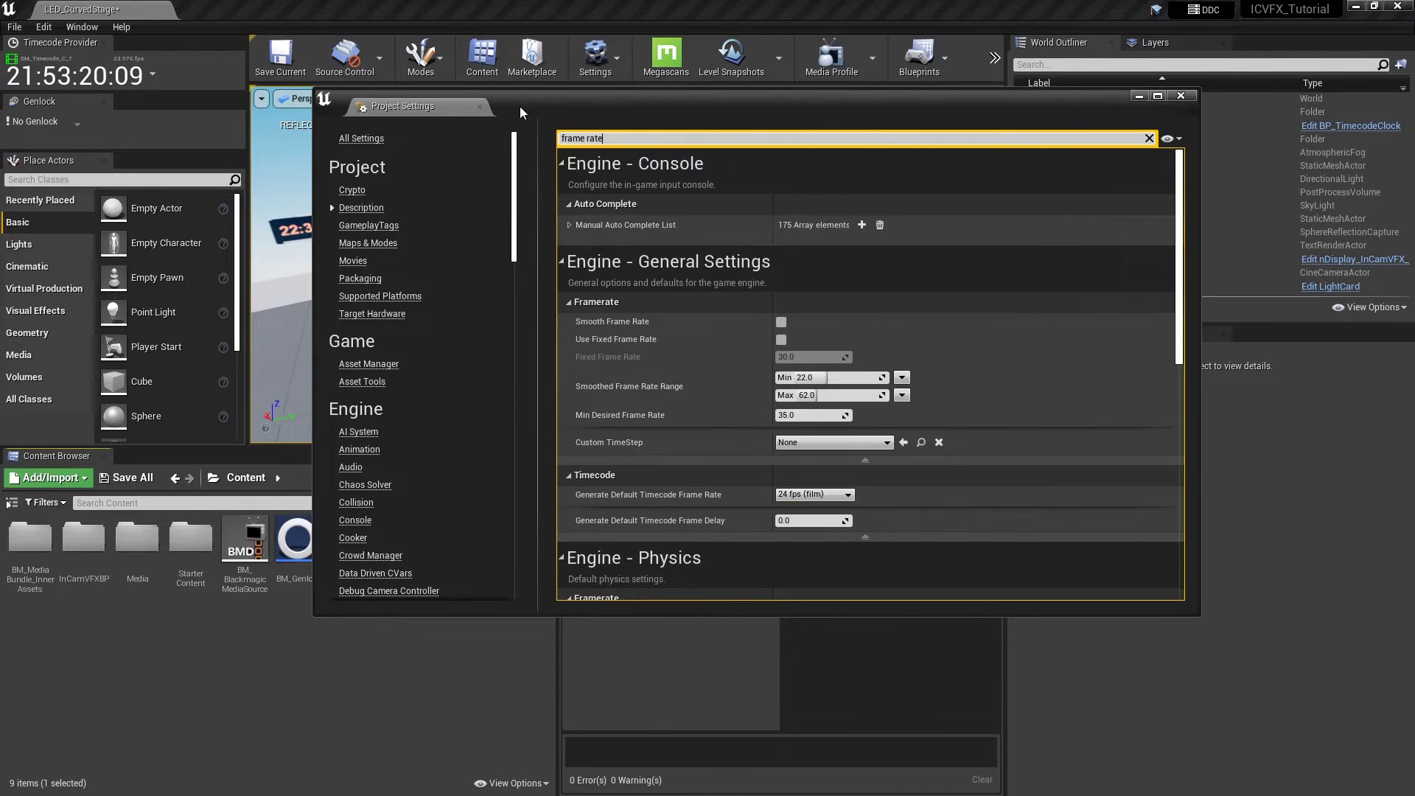
{"action": "left_click", "coordinate": [806, 442]}
{"action": "left_click", "coordinate": [828, 517]}
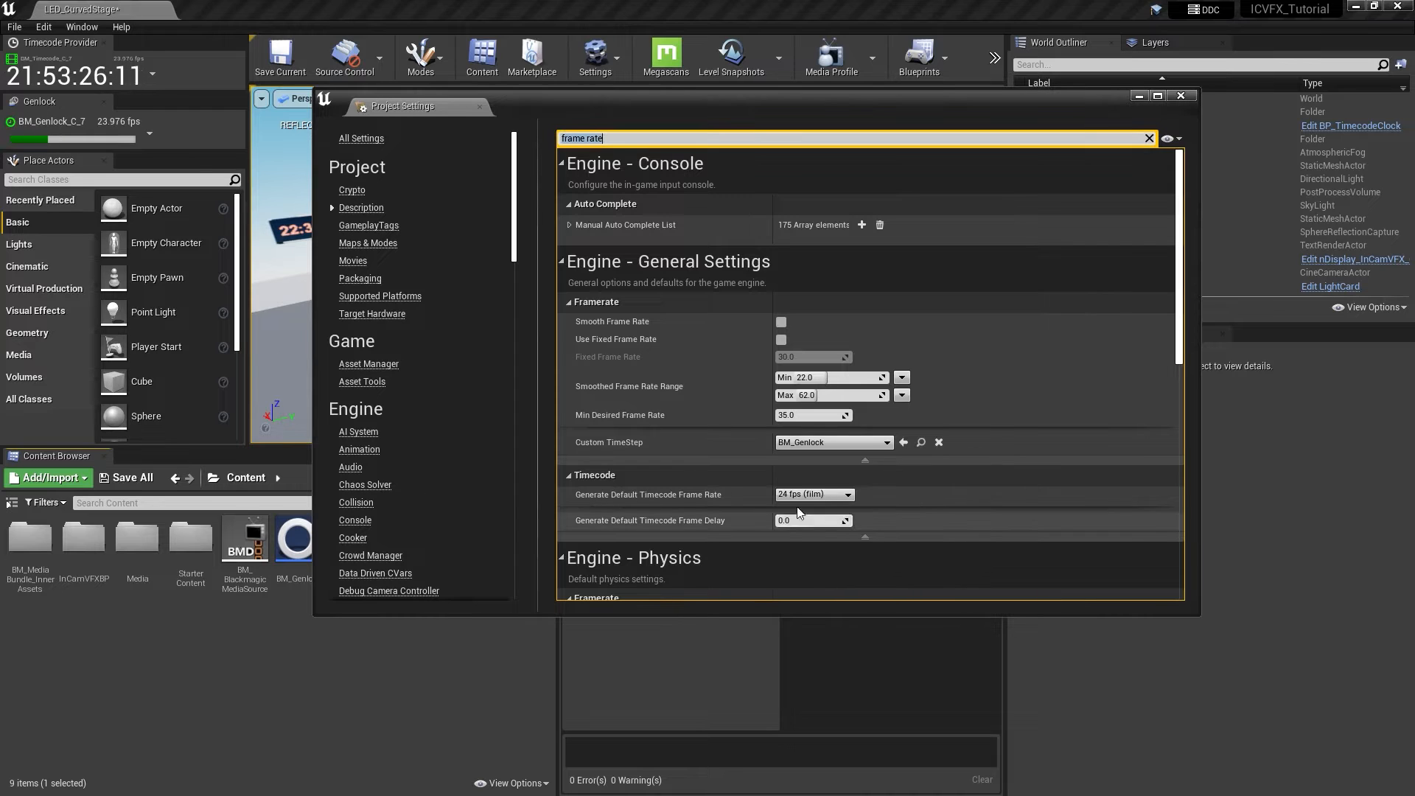
{"action": "left_click", "coordinate": [1181, 96]}
Show the FPS in the viewport and open the list of engine stats
{"action": "left_click", "coordinate": [262, 99]}
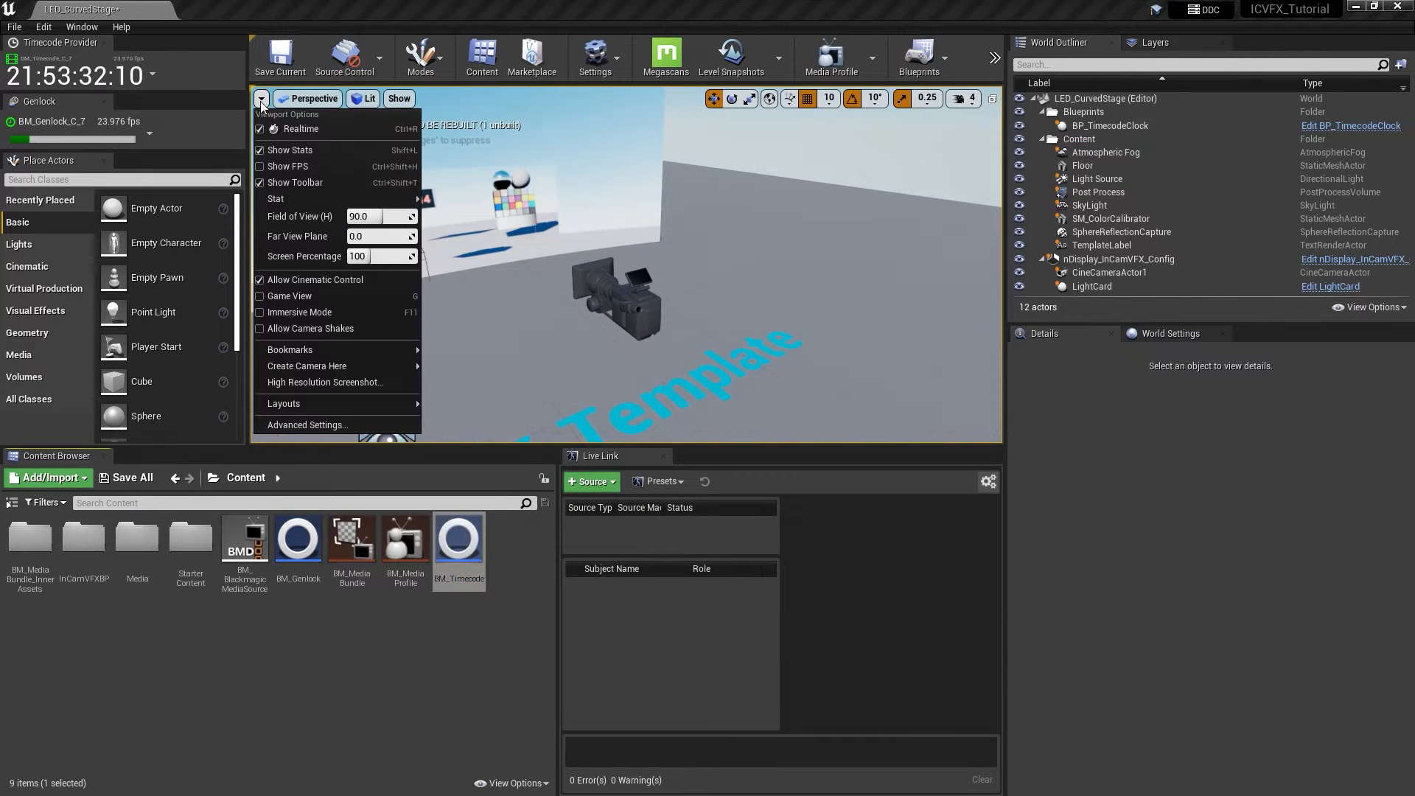
{"action": "left_click", "coordinate": [288, 166]}
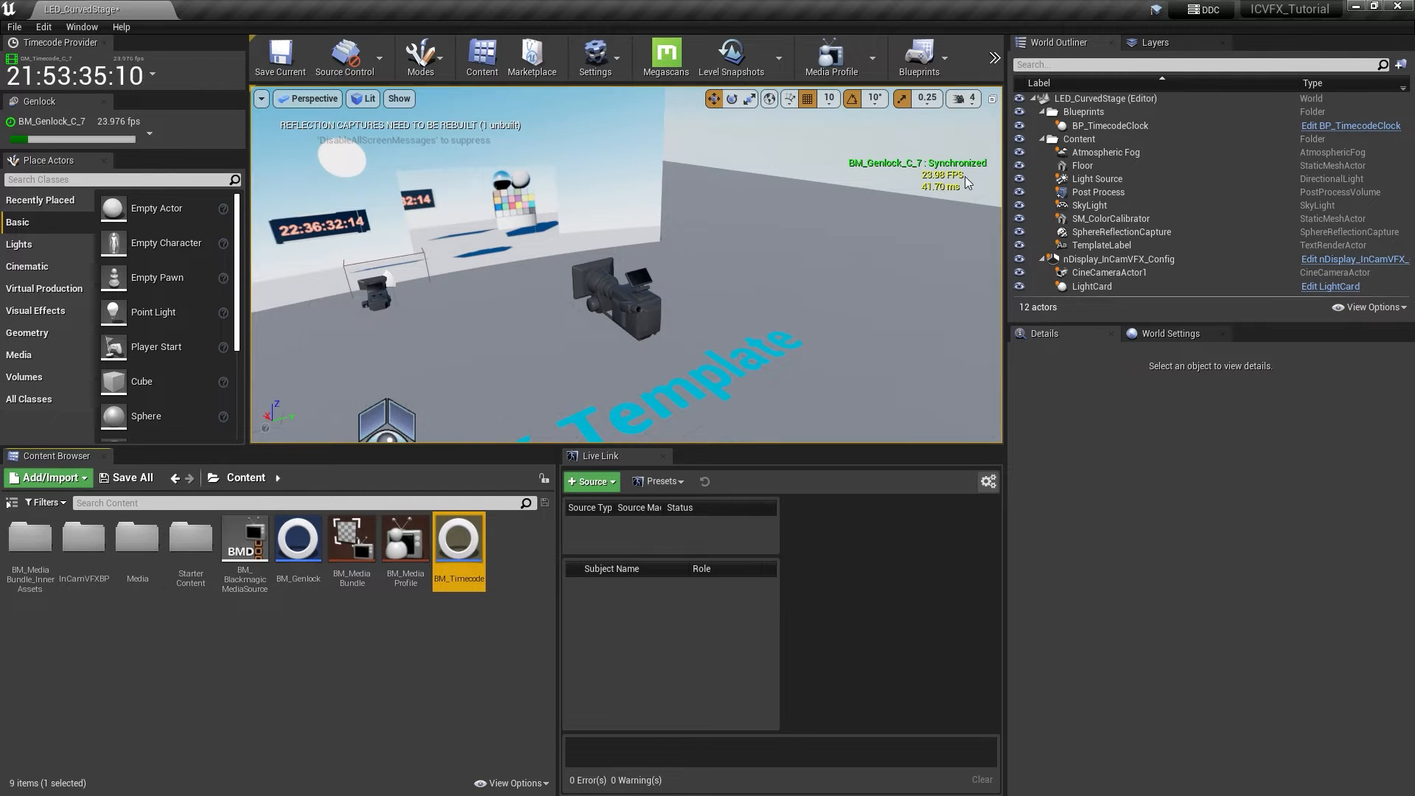
{"action": "left_click", "coordinate": [261, 99]}
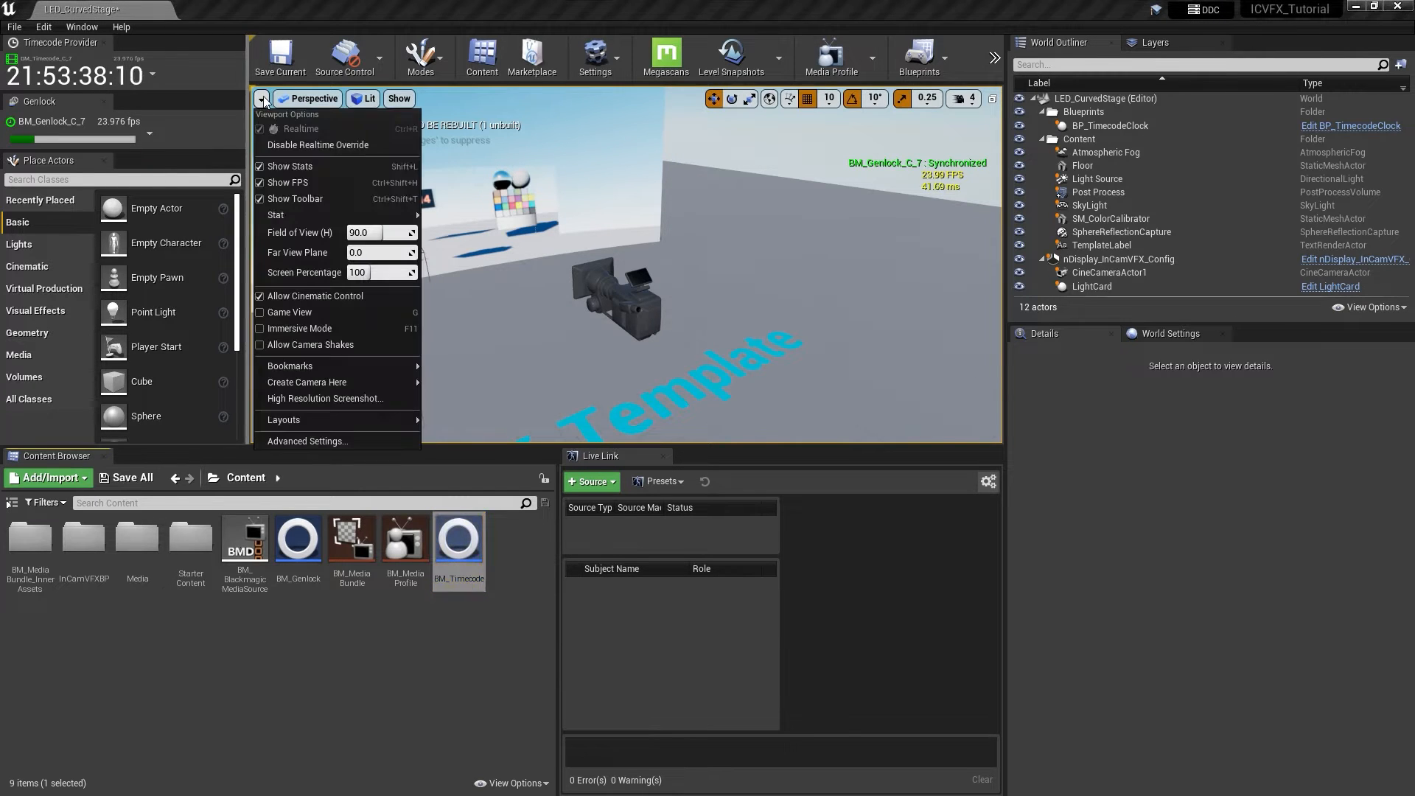
{"action": "mouse_move", "coordinate": [312, 215]}
{"action": "mouse_move", "coordinate": [453, 252]}
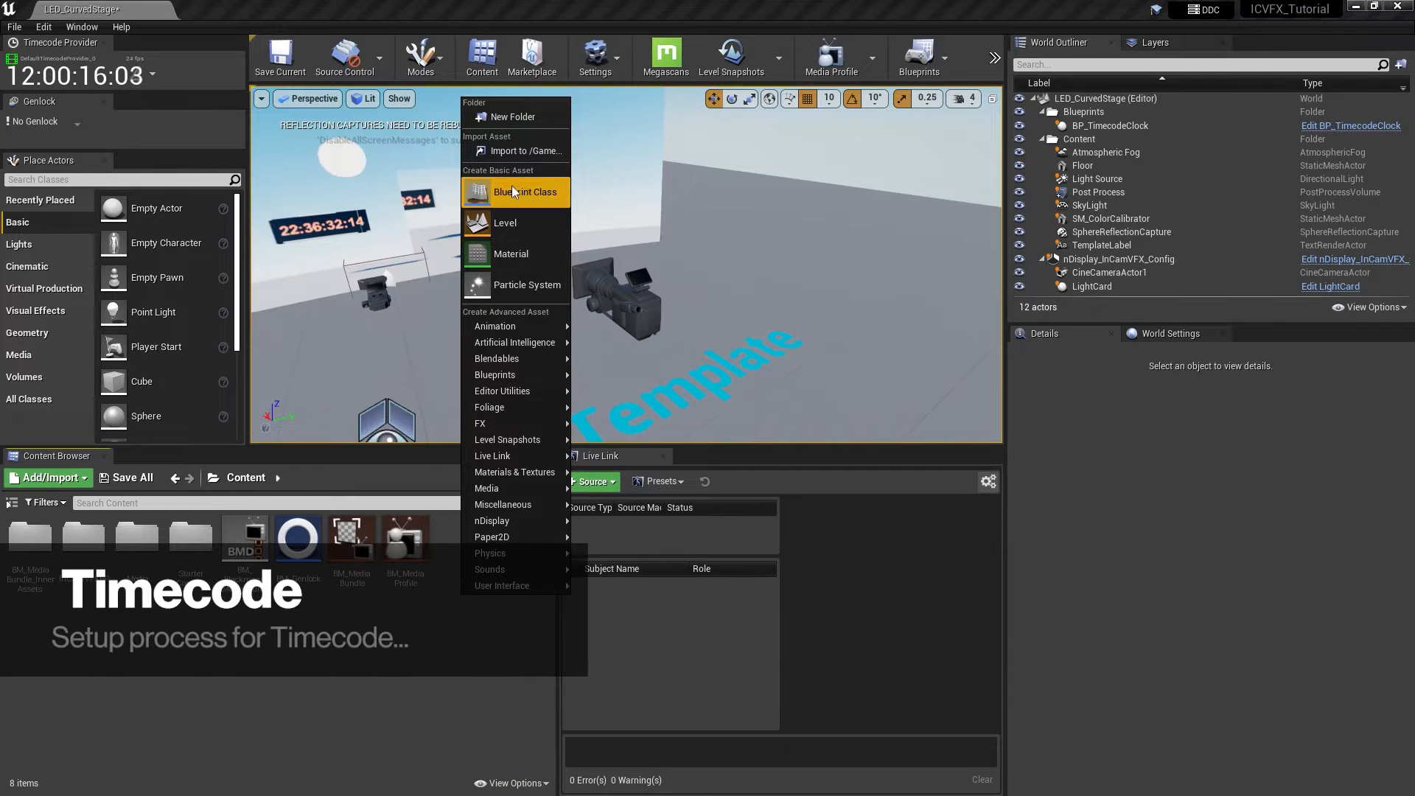
Create a Blueprint class named BM_Timecode in the Content folder, with BlackmagicTimecodeProvider as its parent class
{"action": "left_click", "coordinate": [511, 185]}
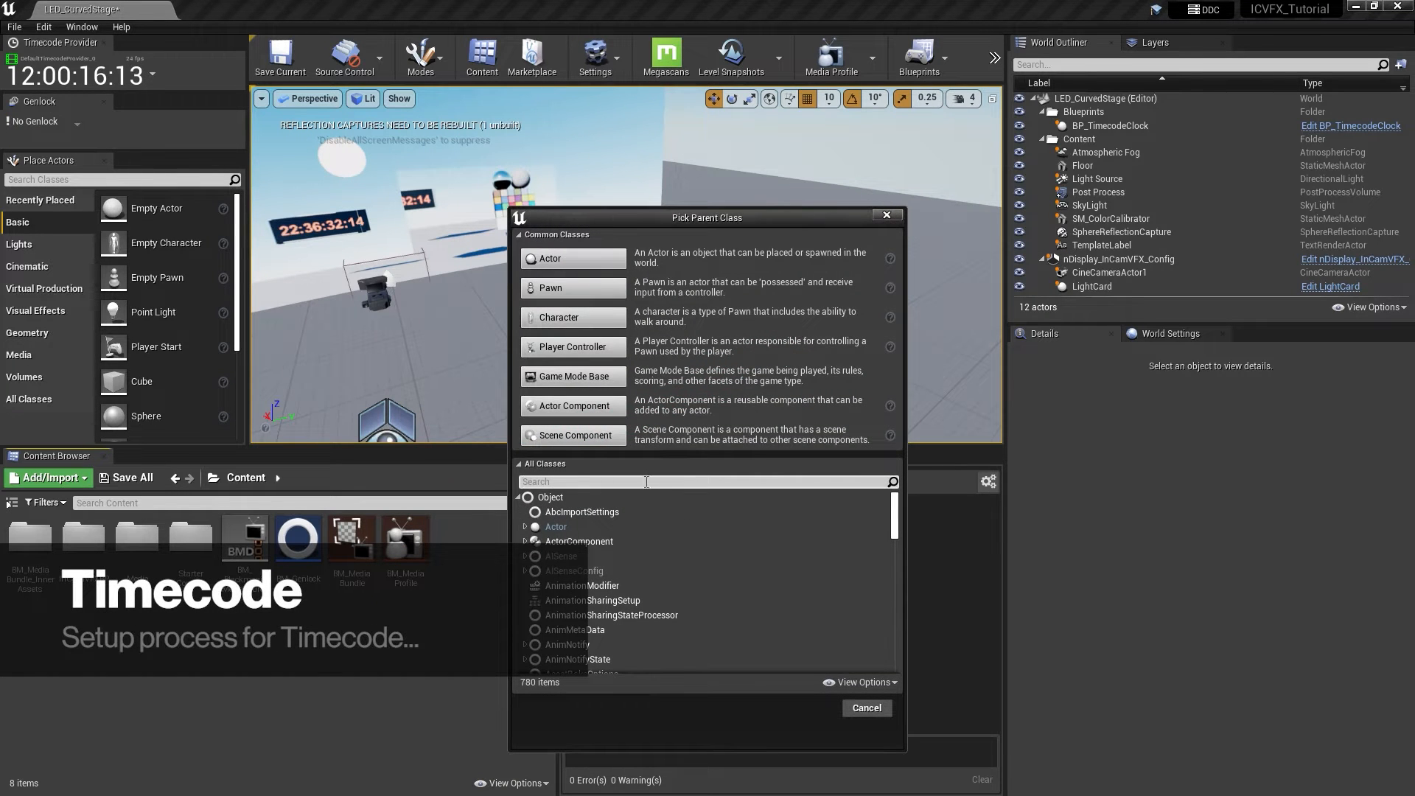
{"action": "left_click", "coordinate": [647, 482]}
{"action": "type", "text": "black"}
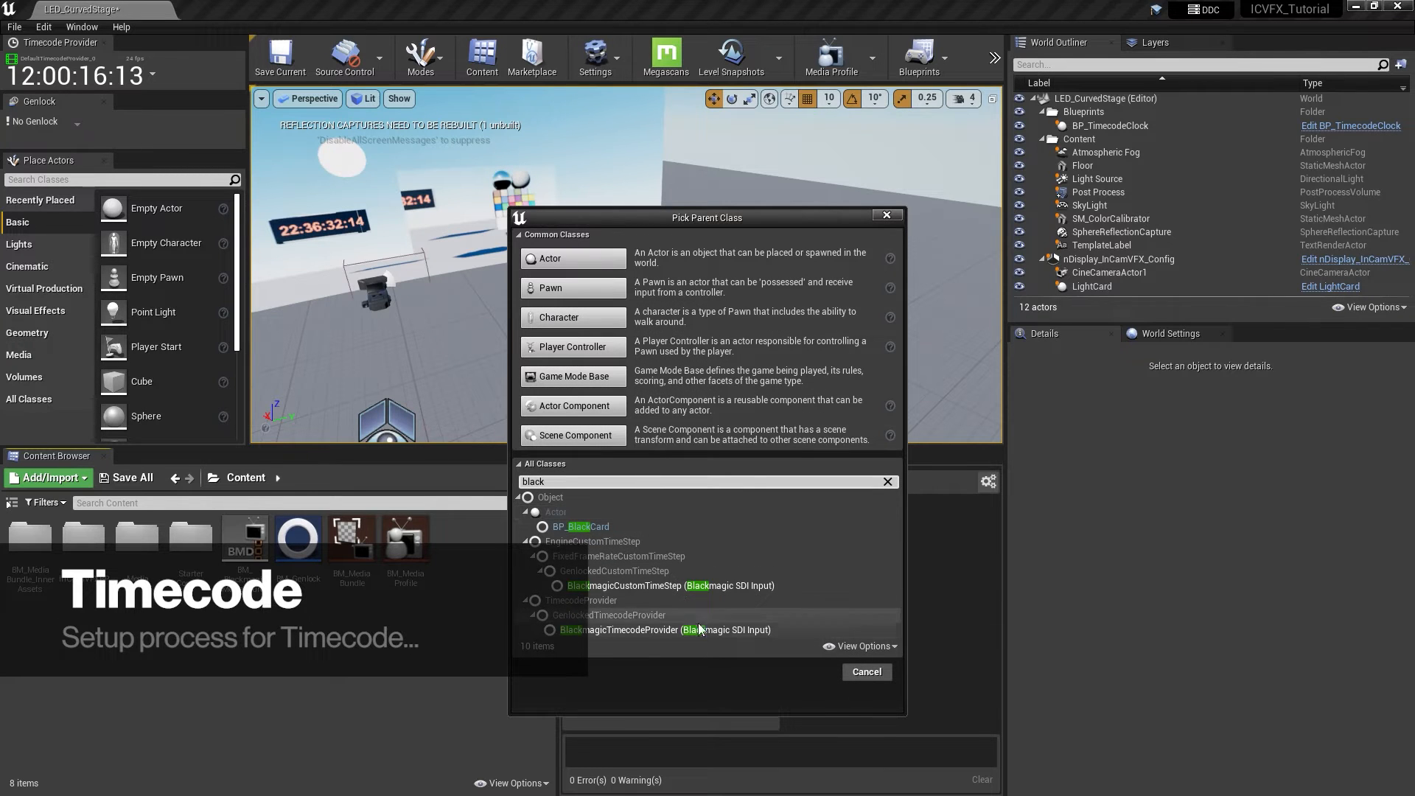
{"action": "left_click", "coordinate": [782, 630]}
{"action": "left_click", "coordinate": [808, 670]}
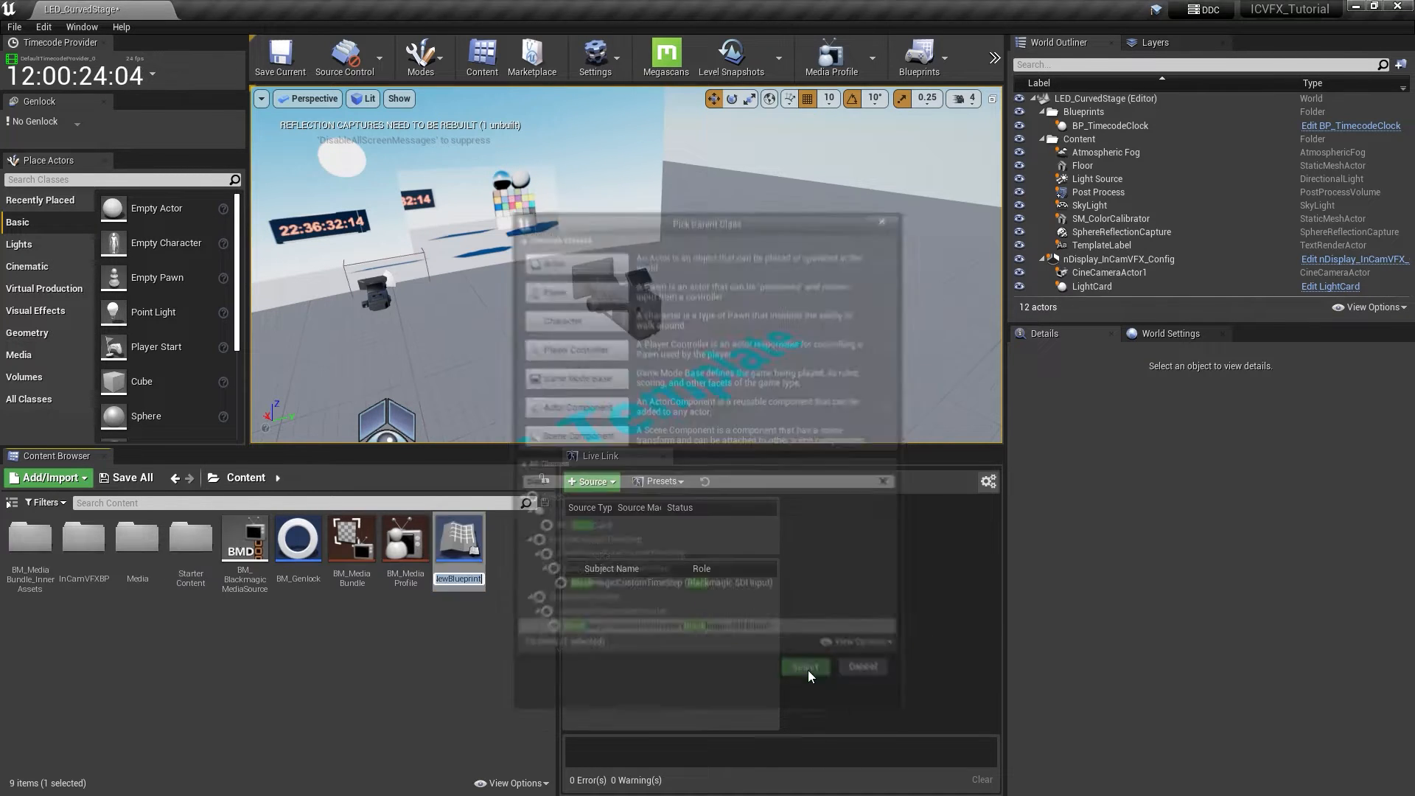
{"action": "type", "text": "BM_Timecode"}
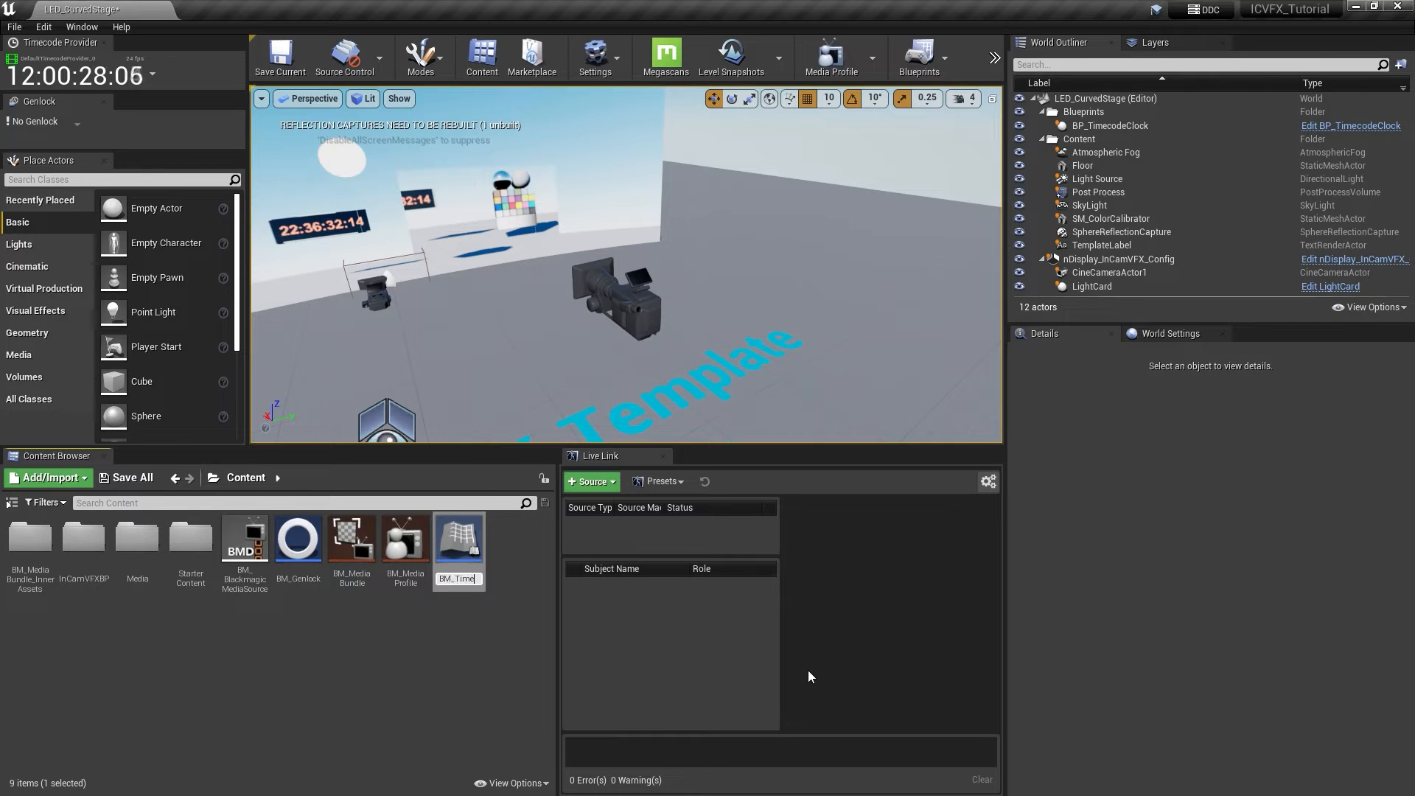
{"action": "key", "text": "Return"}
Open the BM_Timecode blueprint, apply a 23.976 fps media configuration and choose its timecode format
{"action": "key", "text": "Return"}
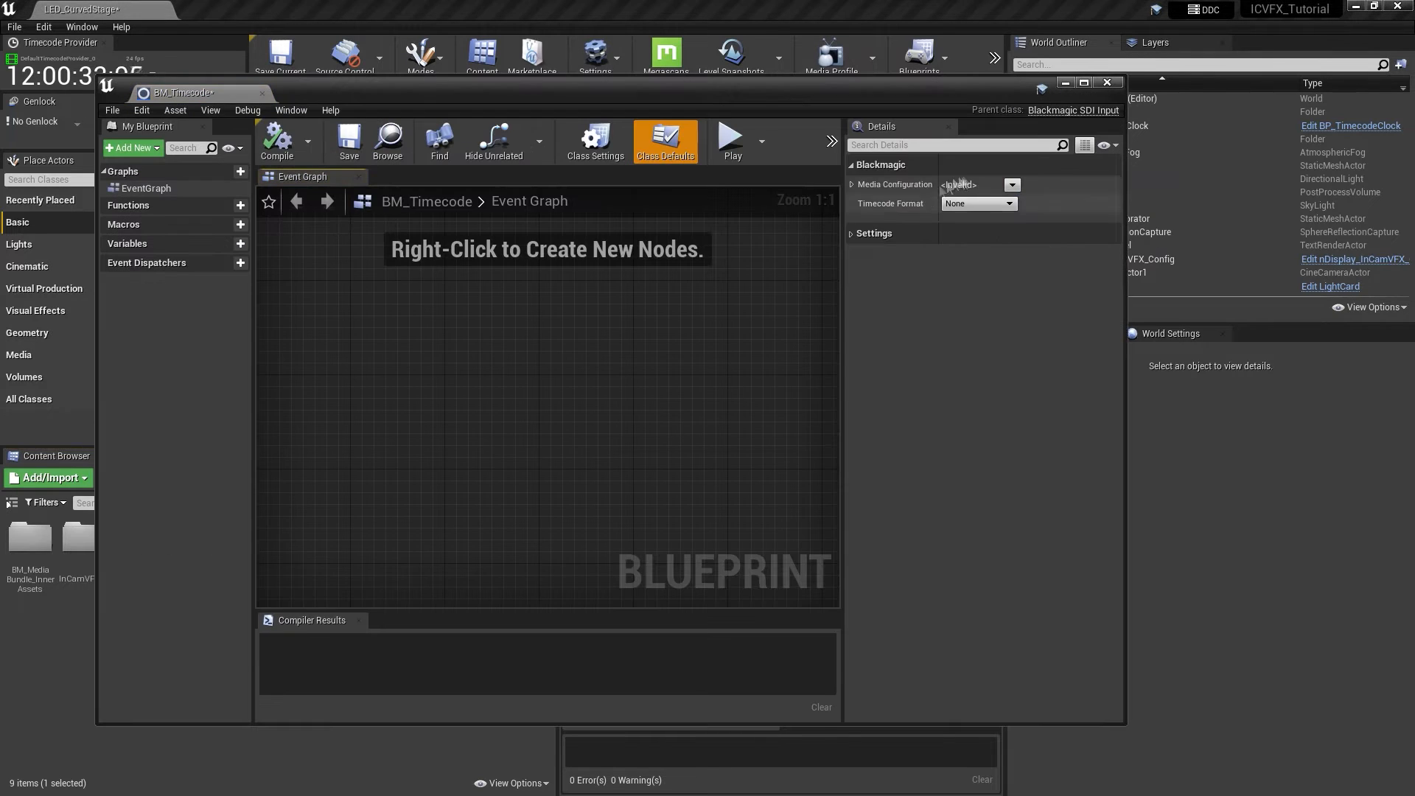
{"action": "left_click", "coordinate": [1012, 185]}
{"action": "left_click", "coordinate": [1242, 210]}
{"action": "left_click", "coordinate": [1260, 328]}
{"action": "left_click", "coordinate": [979, 204]}
{"action": "left_click", "coordinate": [965, 227]}
Find the timecode options in the project settings and set the Timecode Provider to BM_Timecode
{"action": "left_click", "coordinate": [43, 27]}
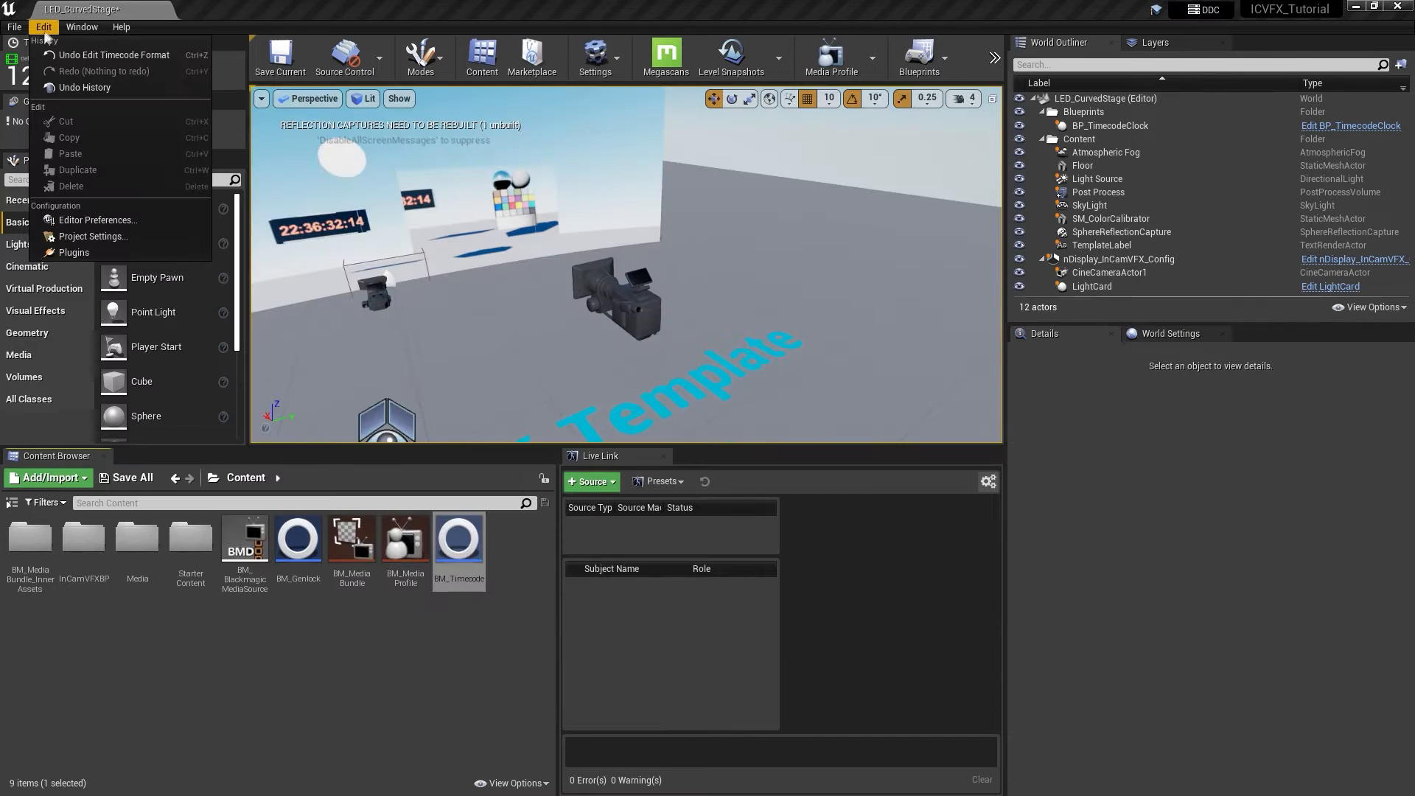
{"action": "left_click", "coordinate": [86, 236]}
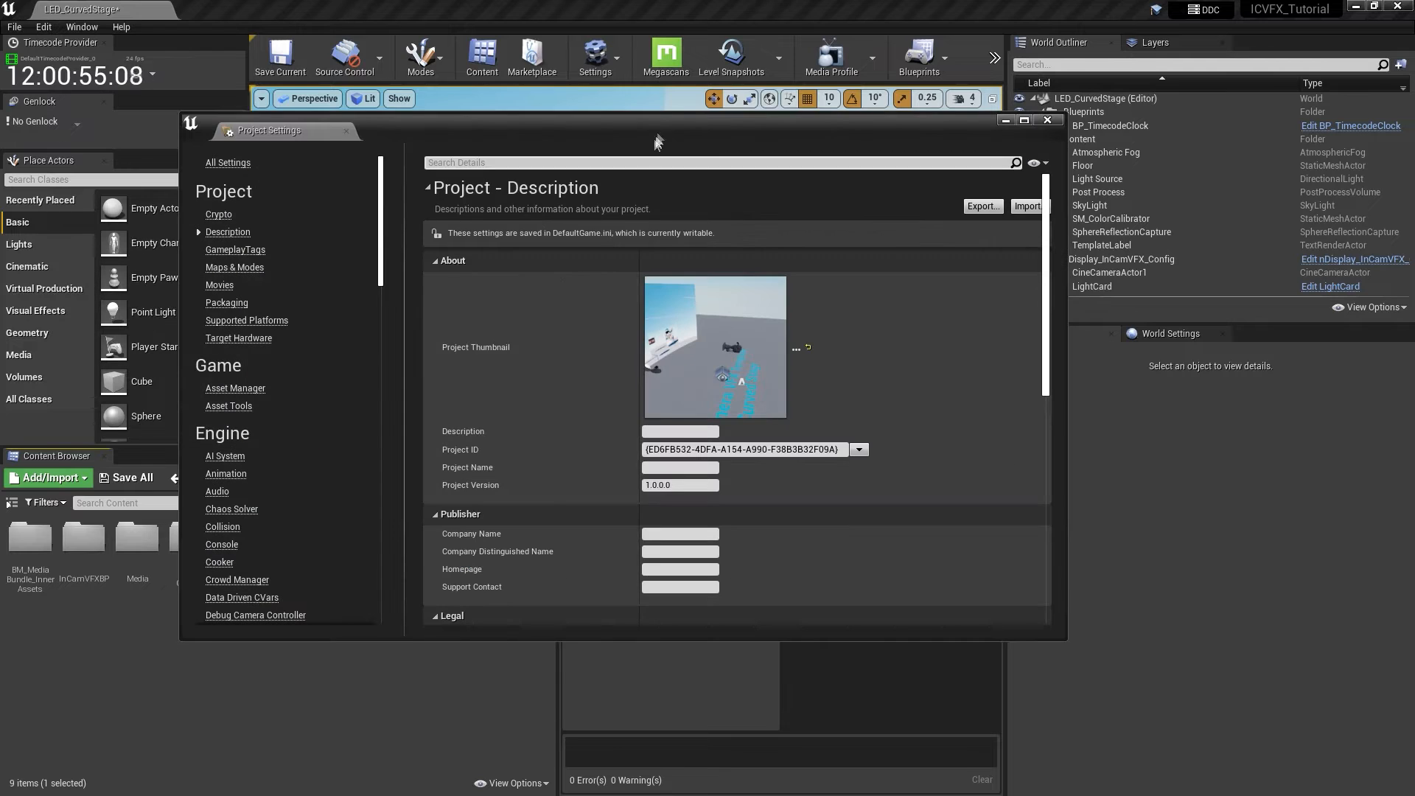
{"action": "left_click_drag", "start_coordinate": [657, 118], "coordinate": [792, 93]}
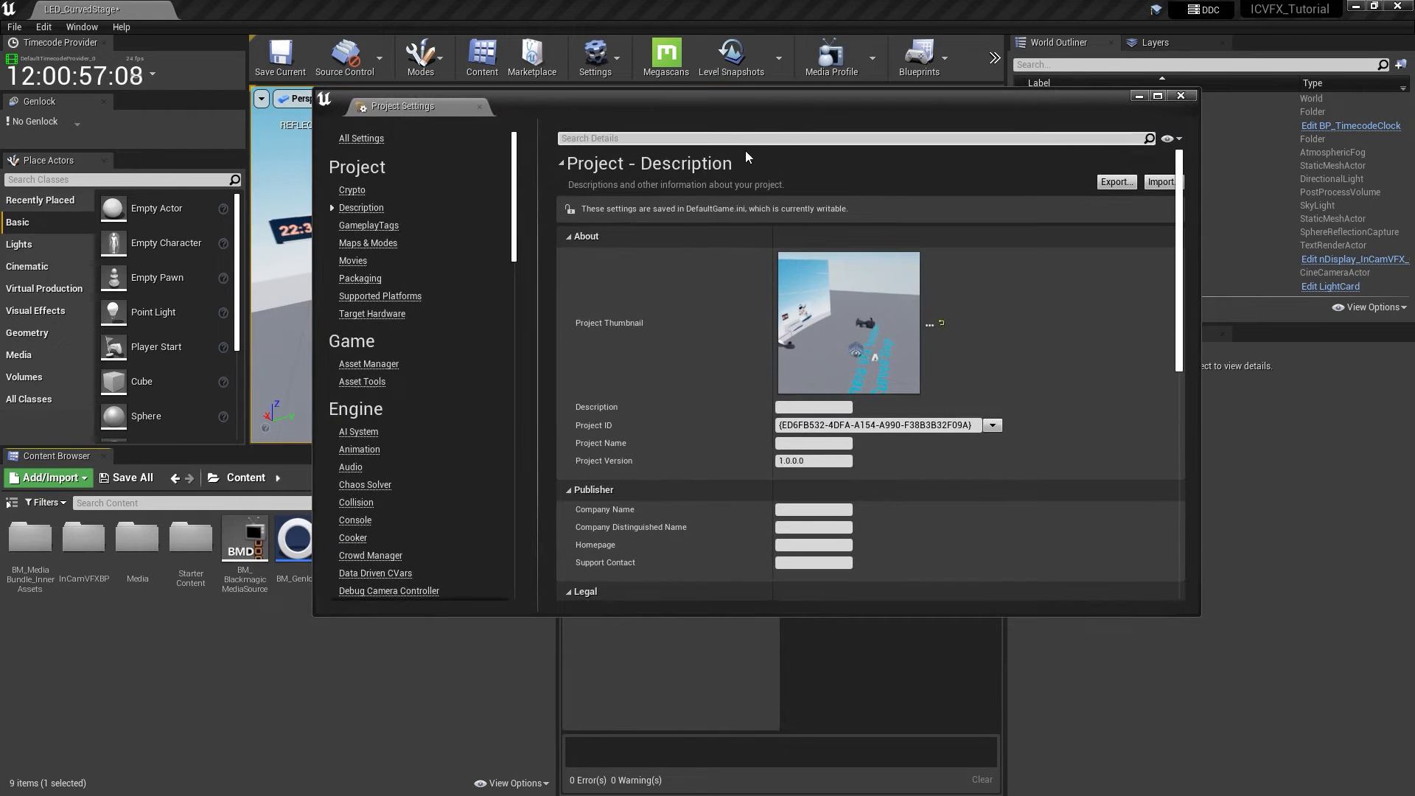
{"action": "type", "text": "timecode"}
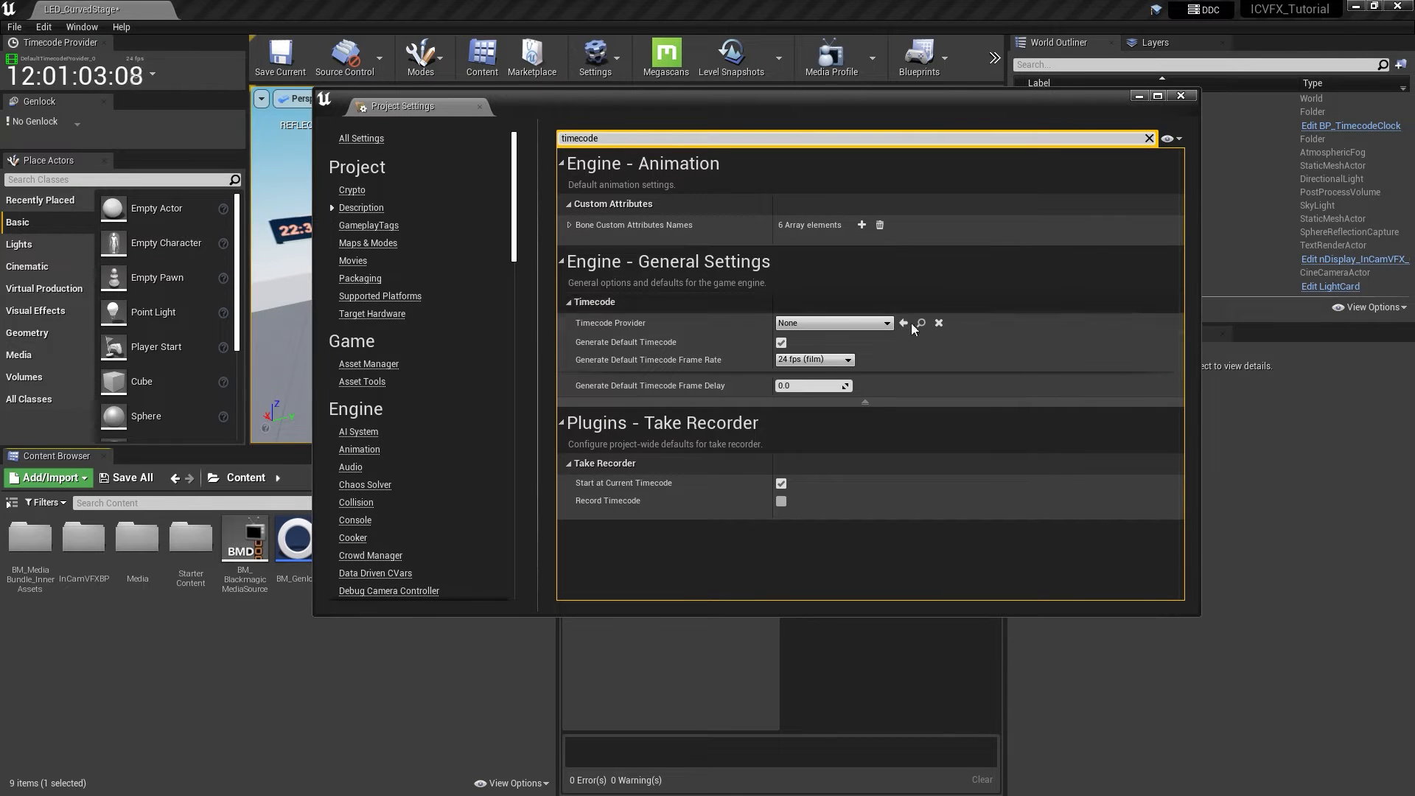
{"action": "left_click", "coordinate": [876, 325]}
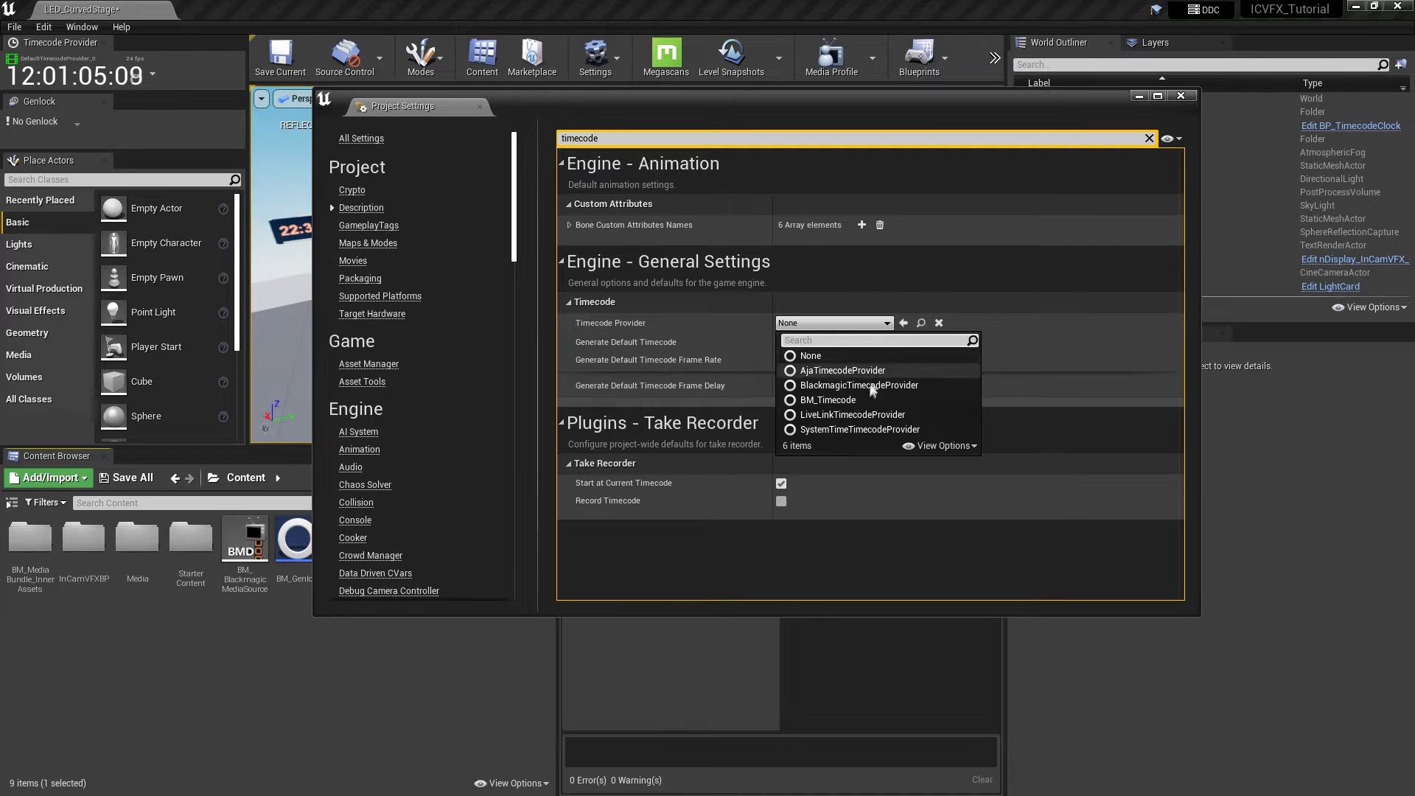
{"action": "left_click", "coordinate": [867, 400]}
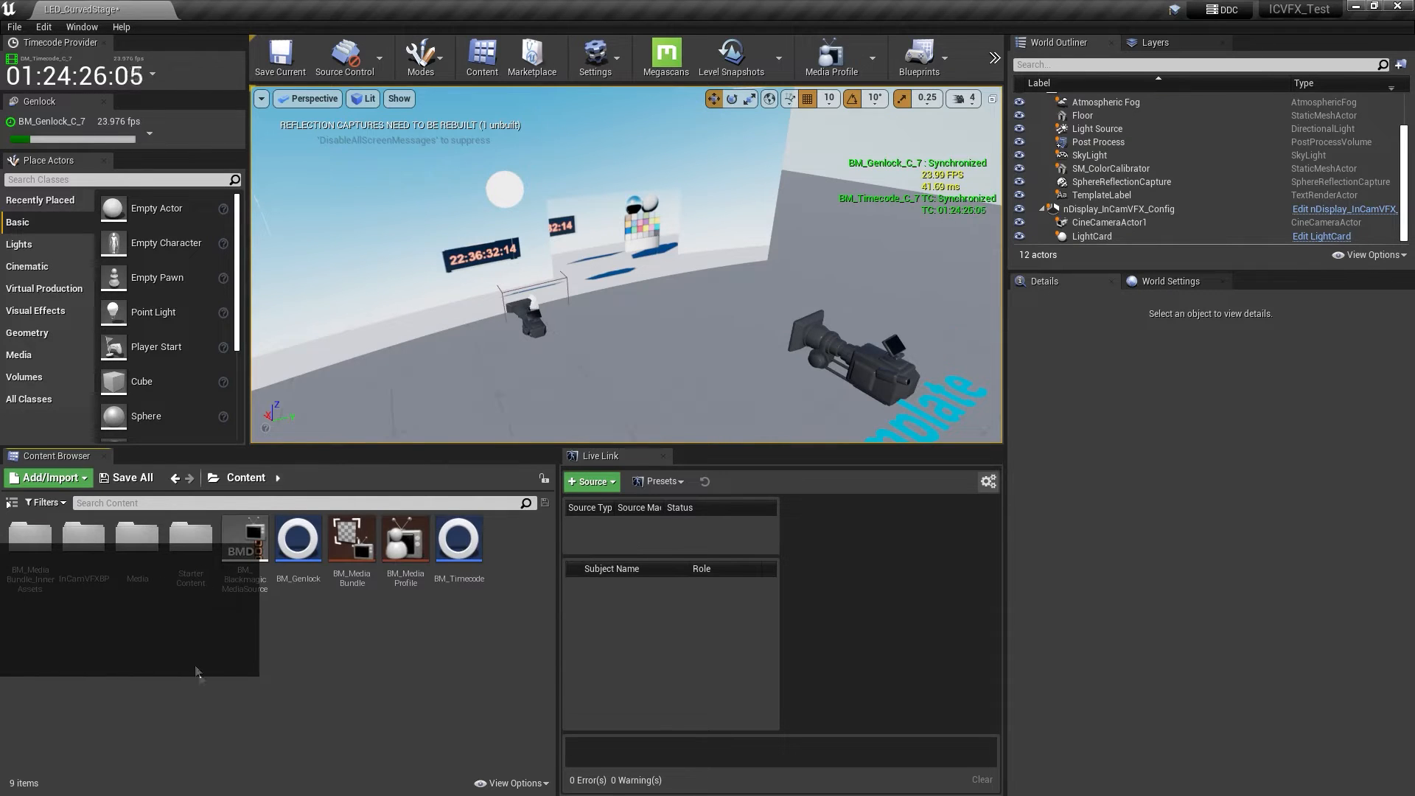
Filter the source folders by "opti", view the example assets in the OptitrackLiveLink Content folder, and return to the Content folder
{"action": "left_click", "coordinate": [527, 782]}
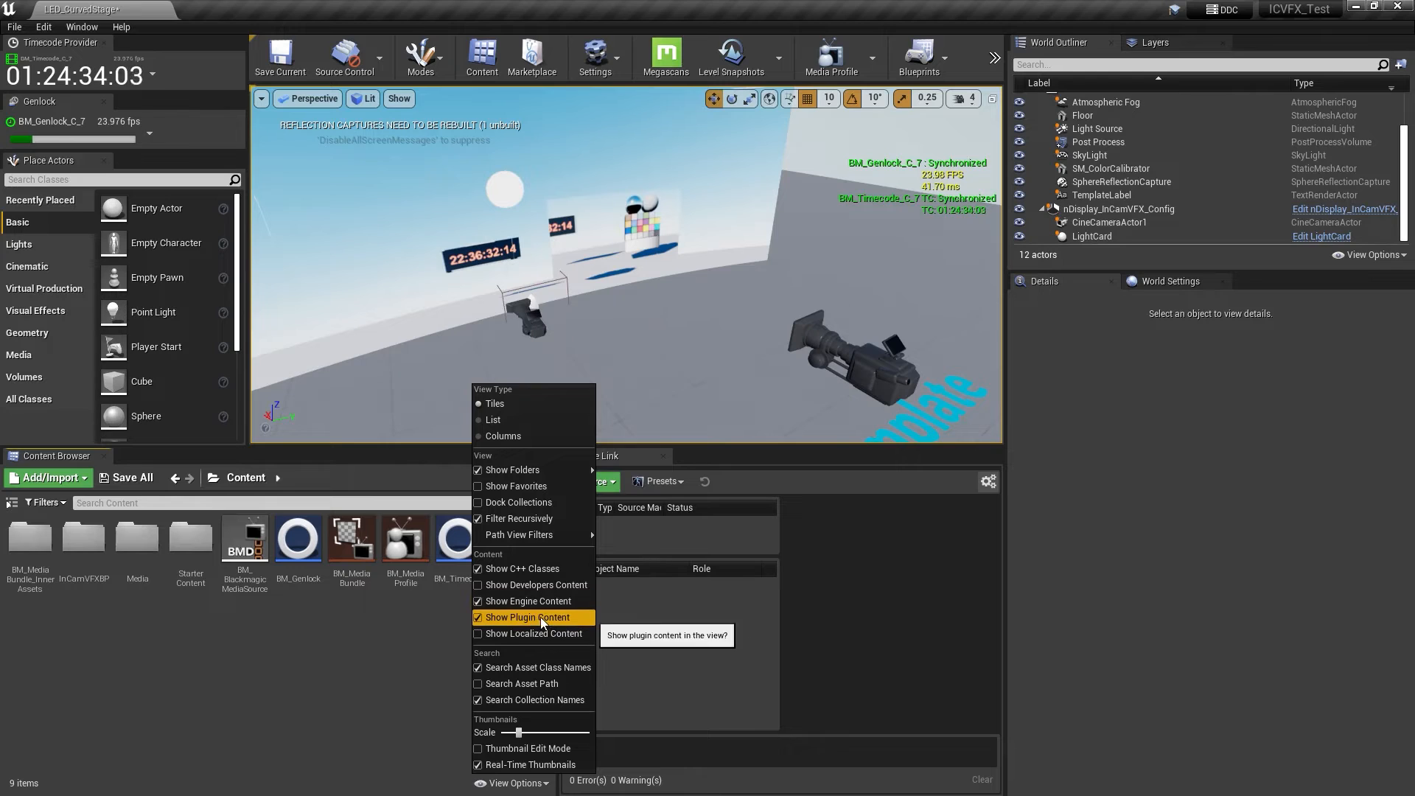
{"action": "left_click", "coordinate": [12, 503]}
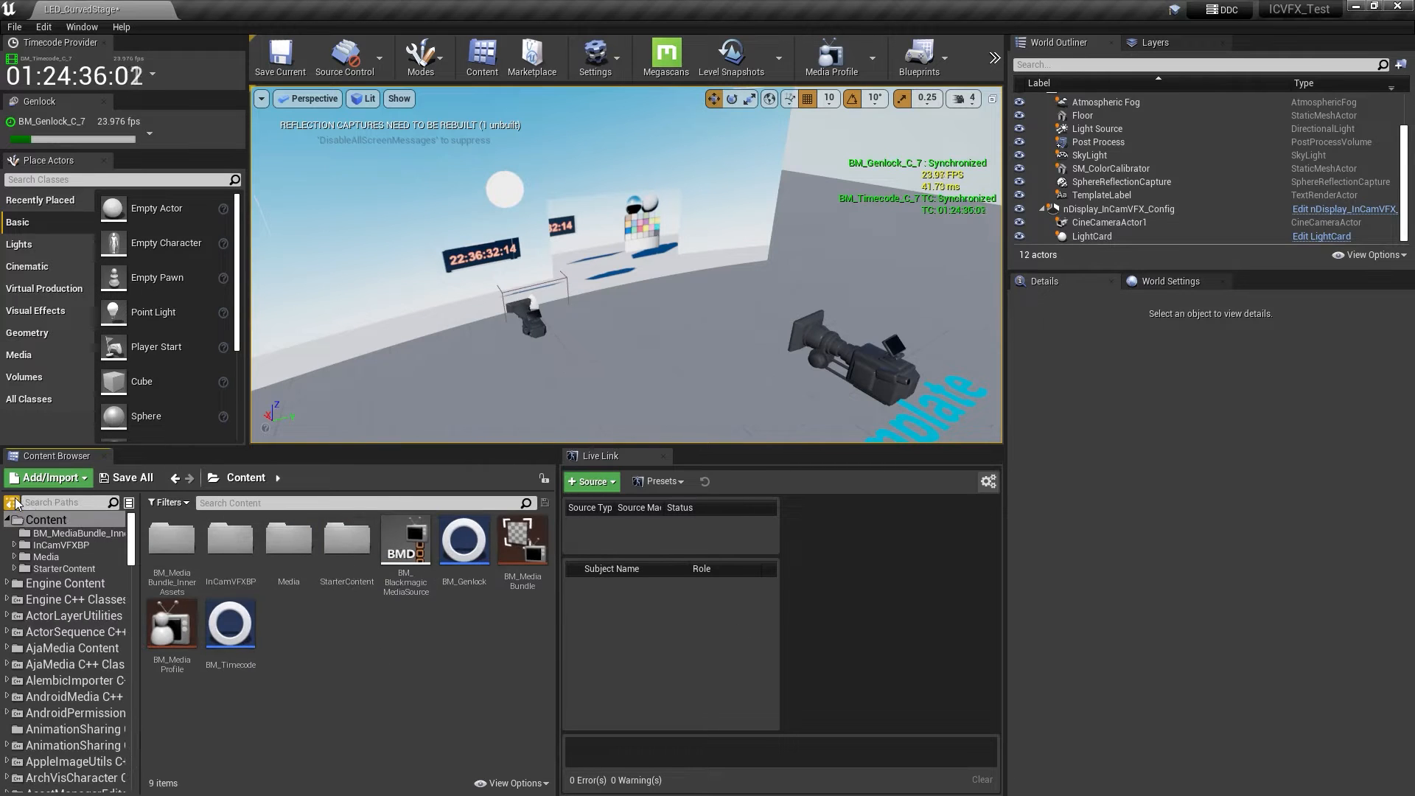
{"action": "left_click", "coordinate": [75, 505]}
{"action": "type", "text": "opti"}
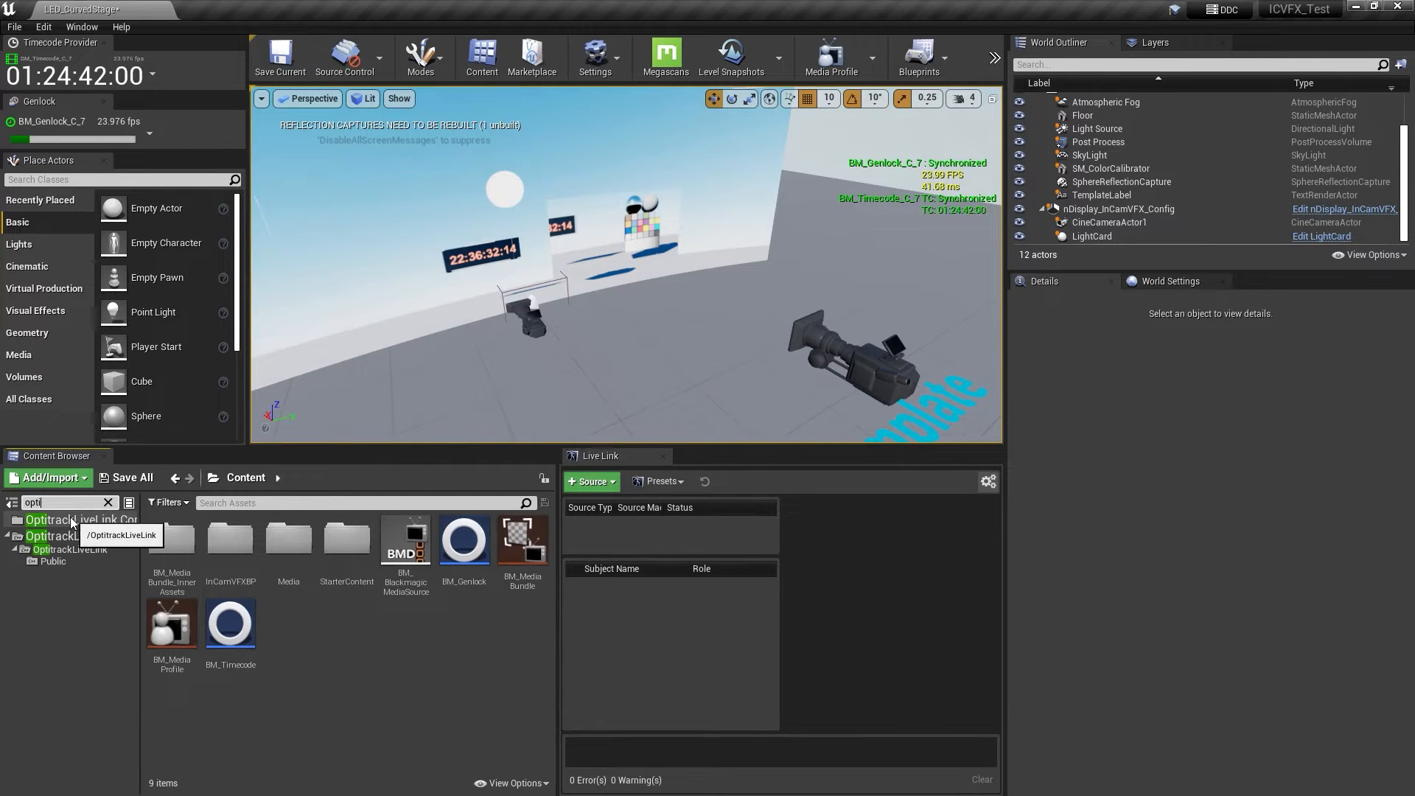
{"action": "left_click", "coordinate": [72, 524]}
{"action": "left_click_drag", "start_coordinate": [135, 694], "coordinate": [147, 495]}
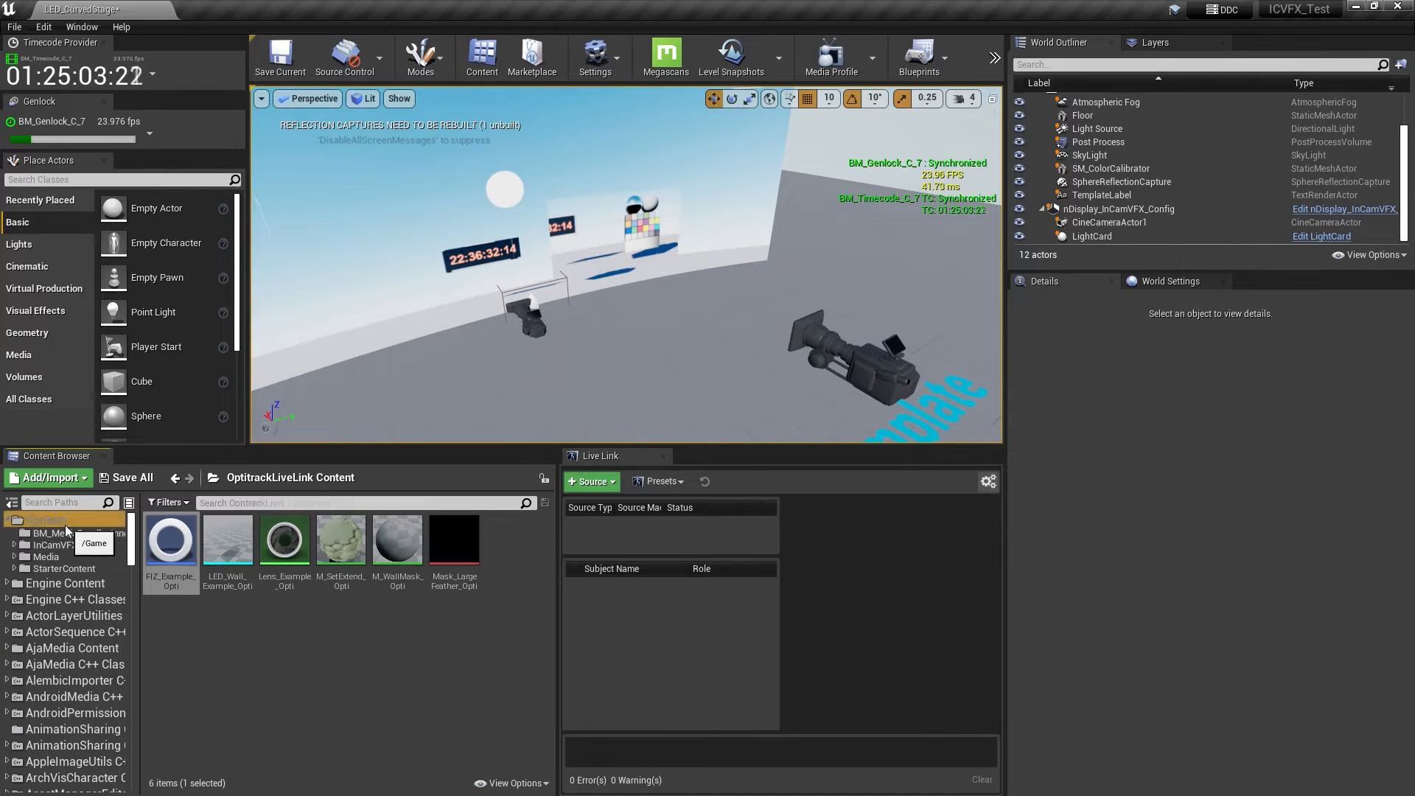
{"action": "left_click", "coordinate": [66, 528]}
{"action": "left_click", "coordinate": [11, 502]}
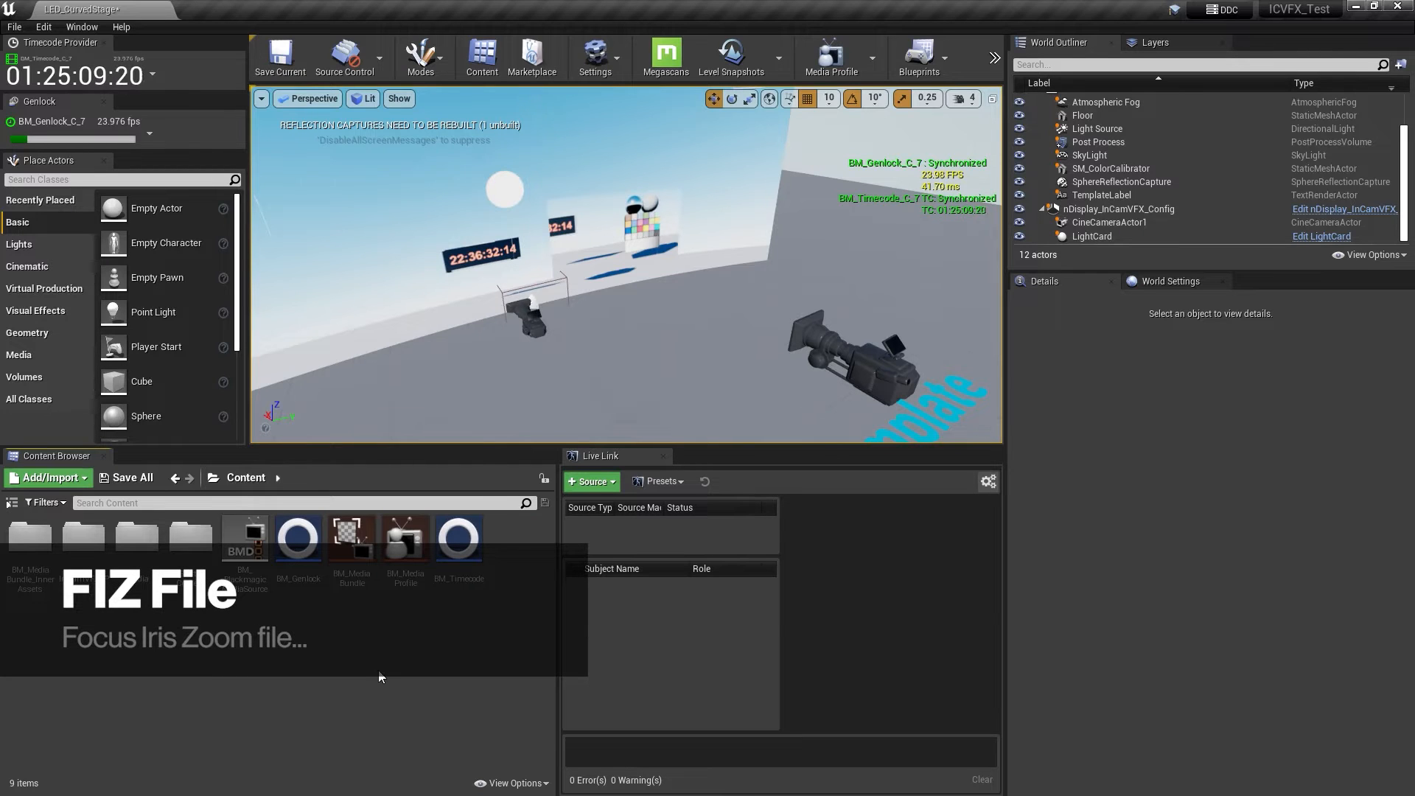
Create a Live Link Blueprint Virtual Subject named FIZ_Data in the Content folder with the LiveLinkCameraRole role
{"action": "right_click", "coordinate": [380, 677]}
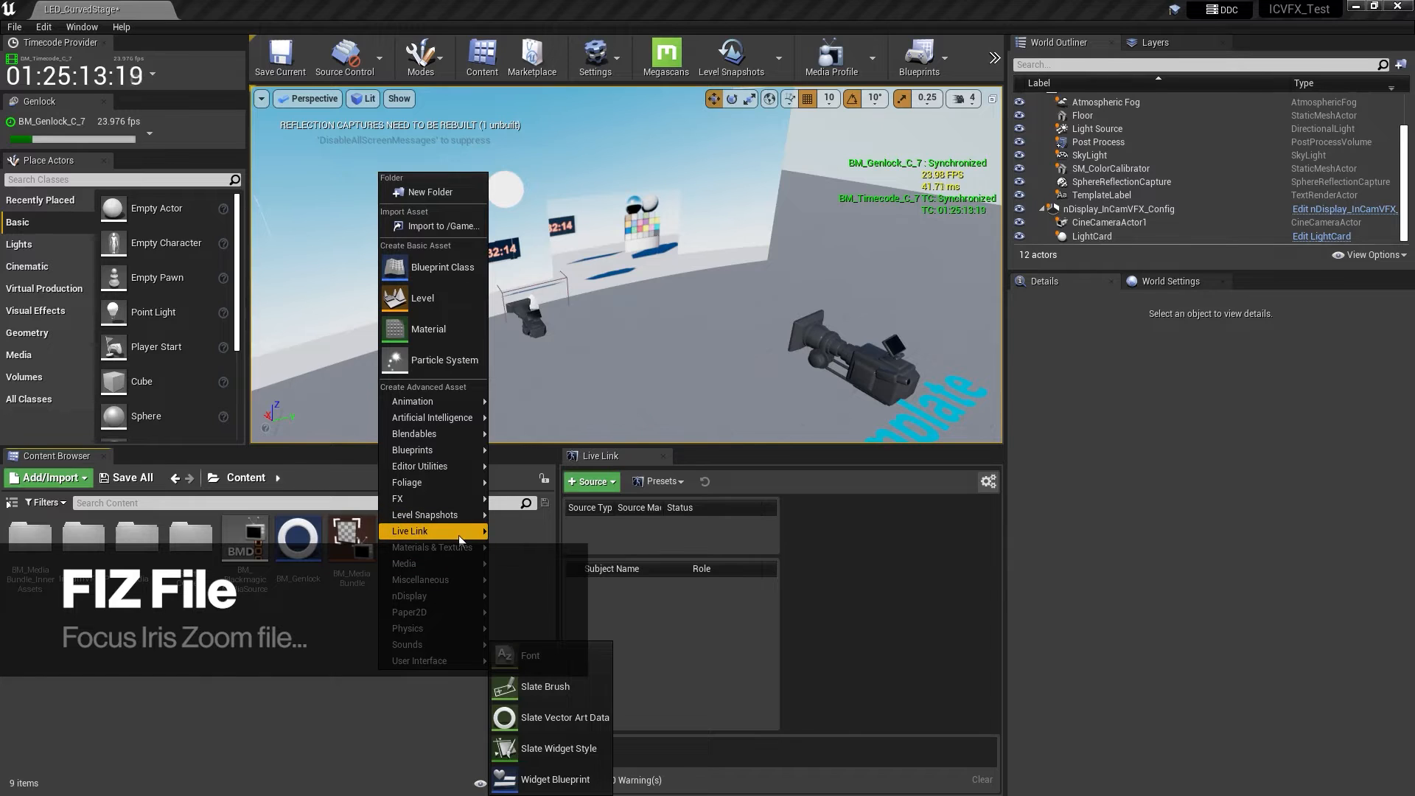
{"action": "mouse_move", "coordinate": [459, 534]}
{"action": "left_click", "coordinate": [525, 541]}
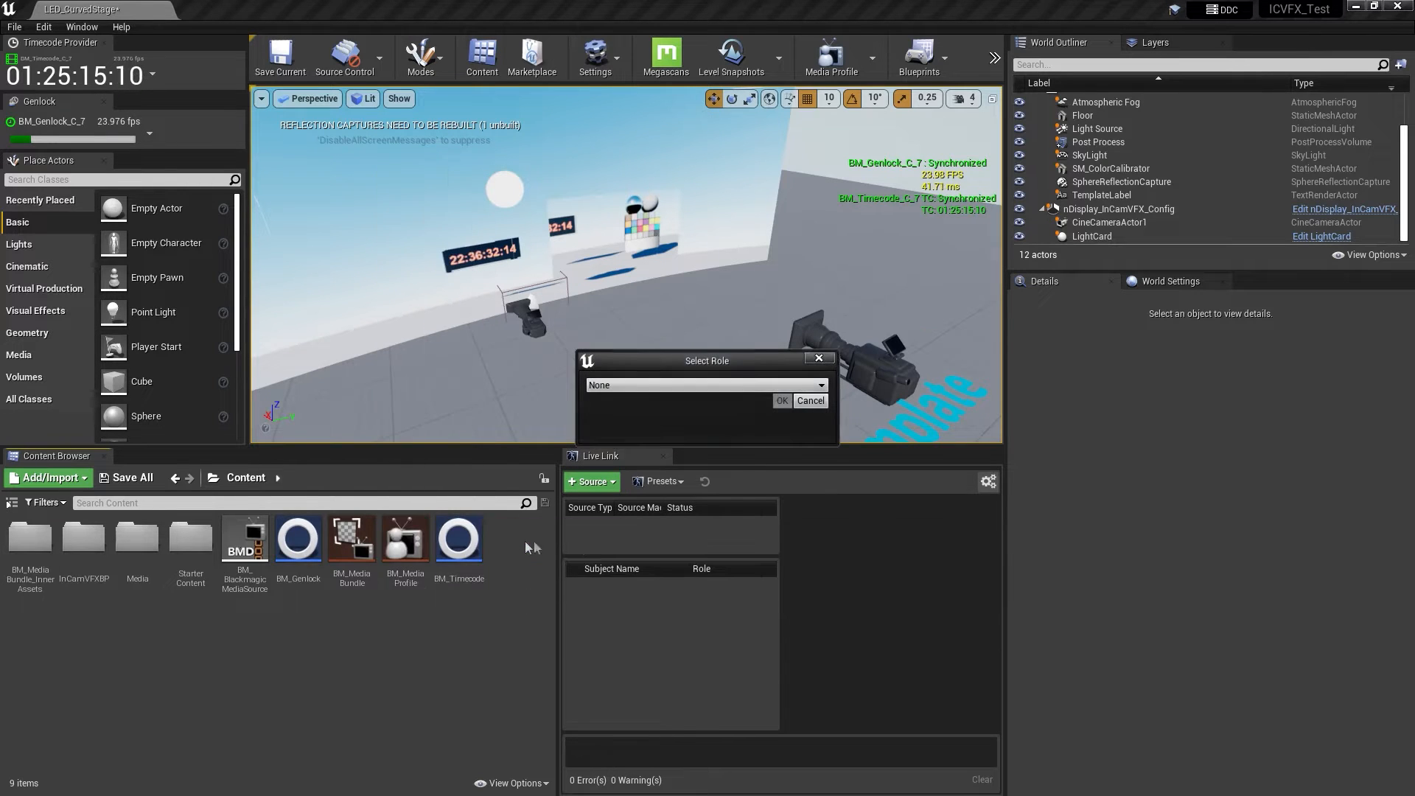
{"action": "left_click", "coordinate": [706, 384]}
{"action": "left_click", "coordinate": [690, 450]}
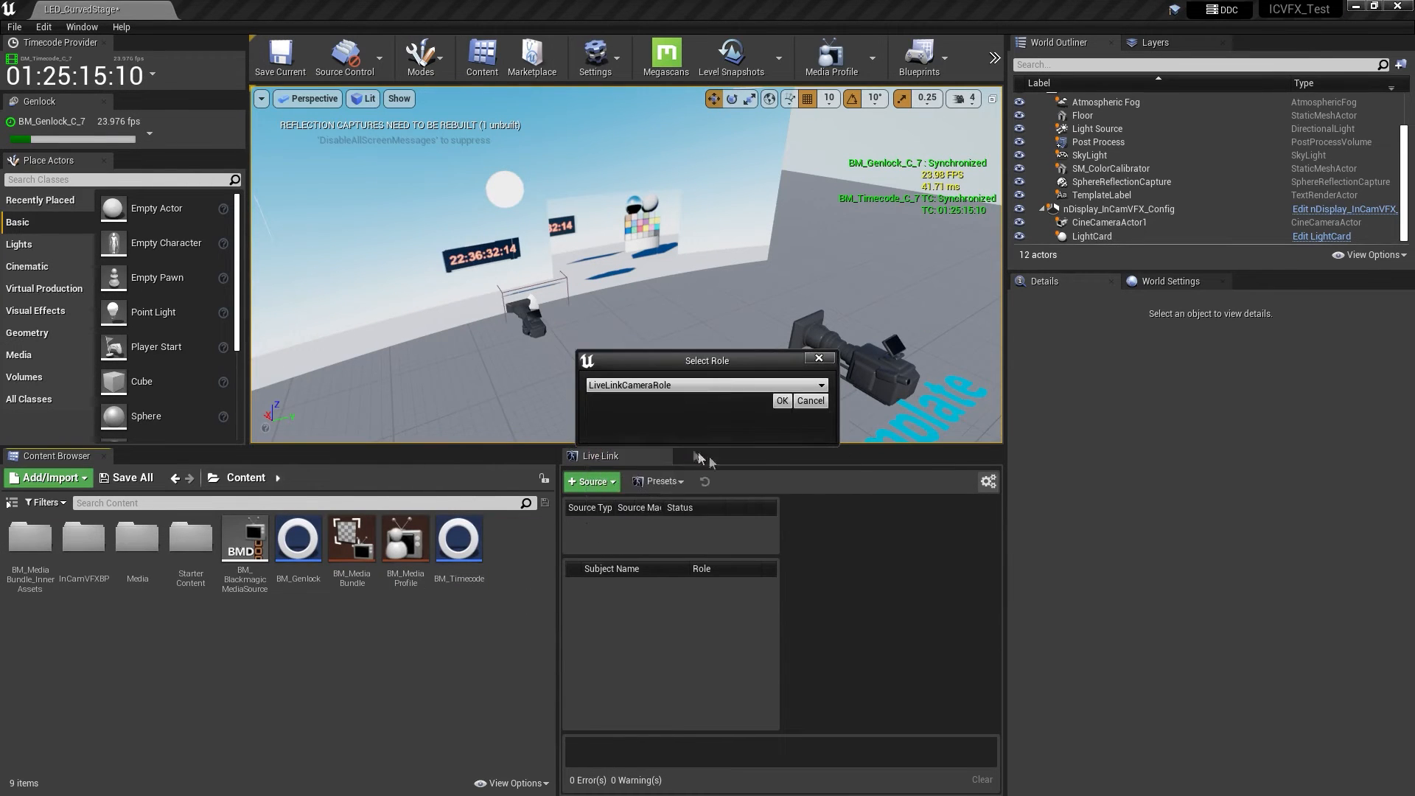
{"action": "left_click", "coordinate": [782, 400]}
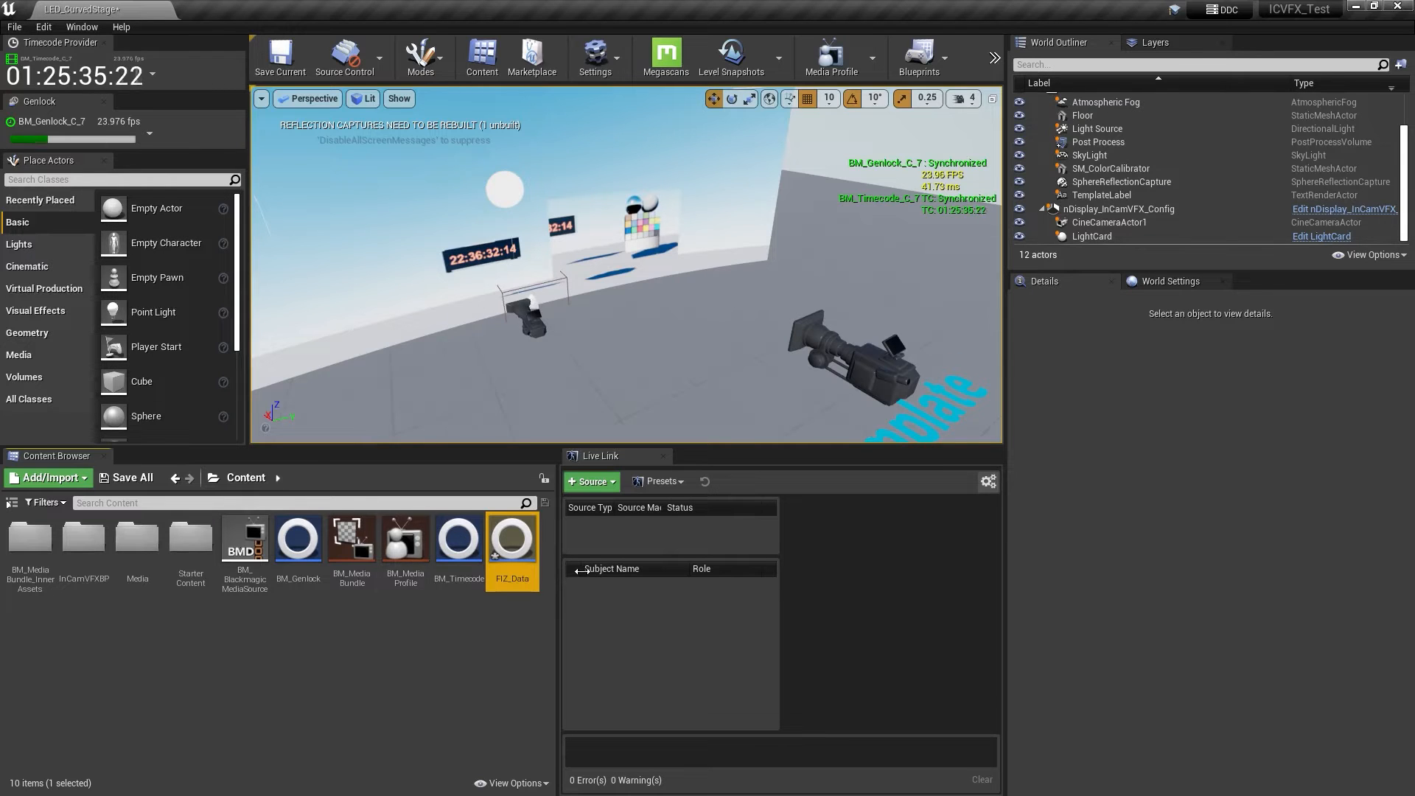
Open the FIZ_Data blueprint and add an Update Virtual Subject Frame Data node to its event graph
{"action": "double_click", "coordinate": [524, 567]}
{"action": "right_click", "coordinate": [595, 352]}
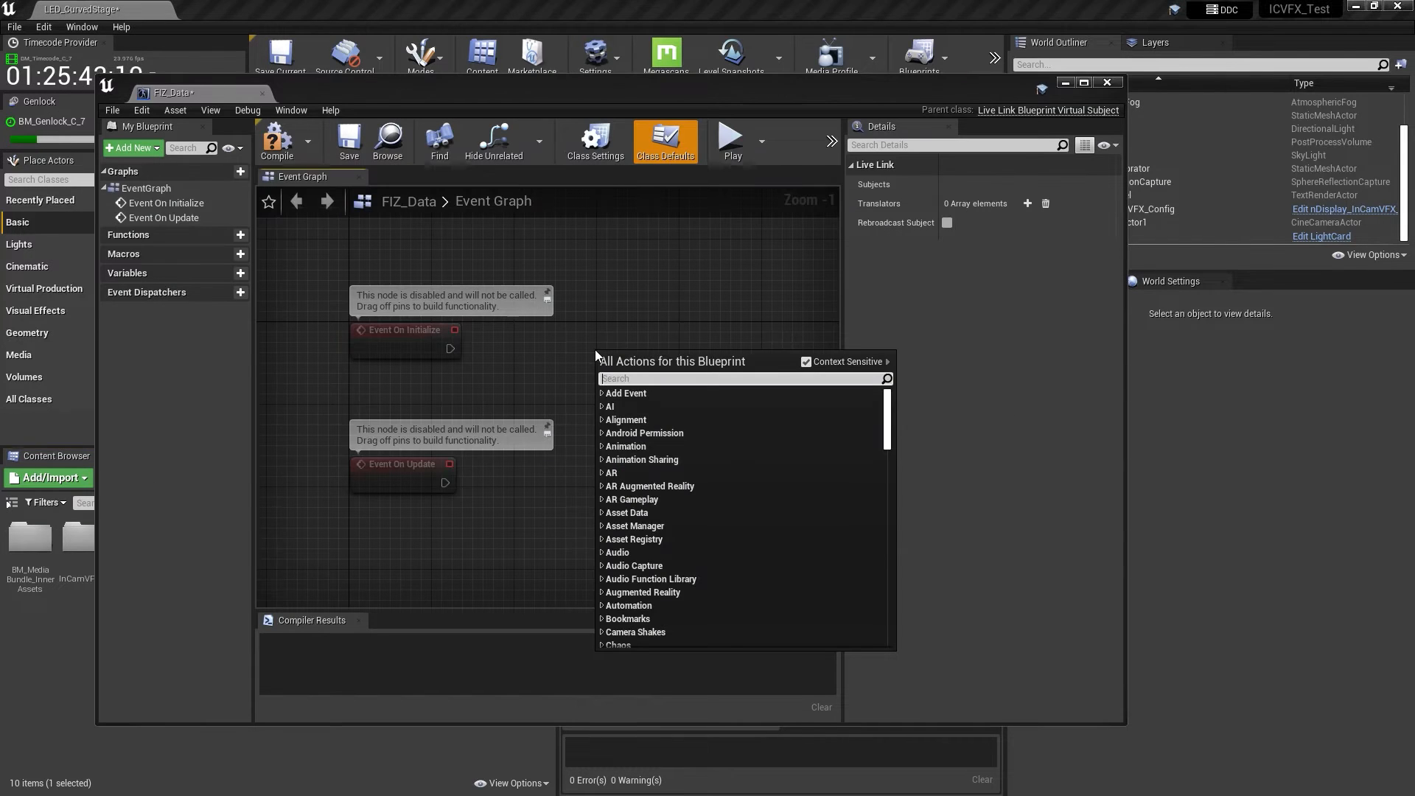
{"action": "type", "text": "u"}
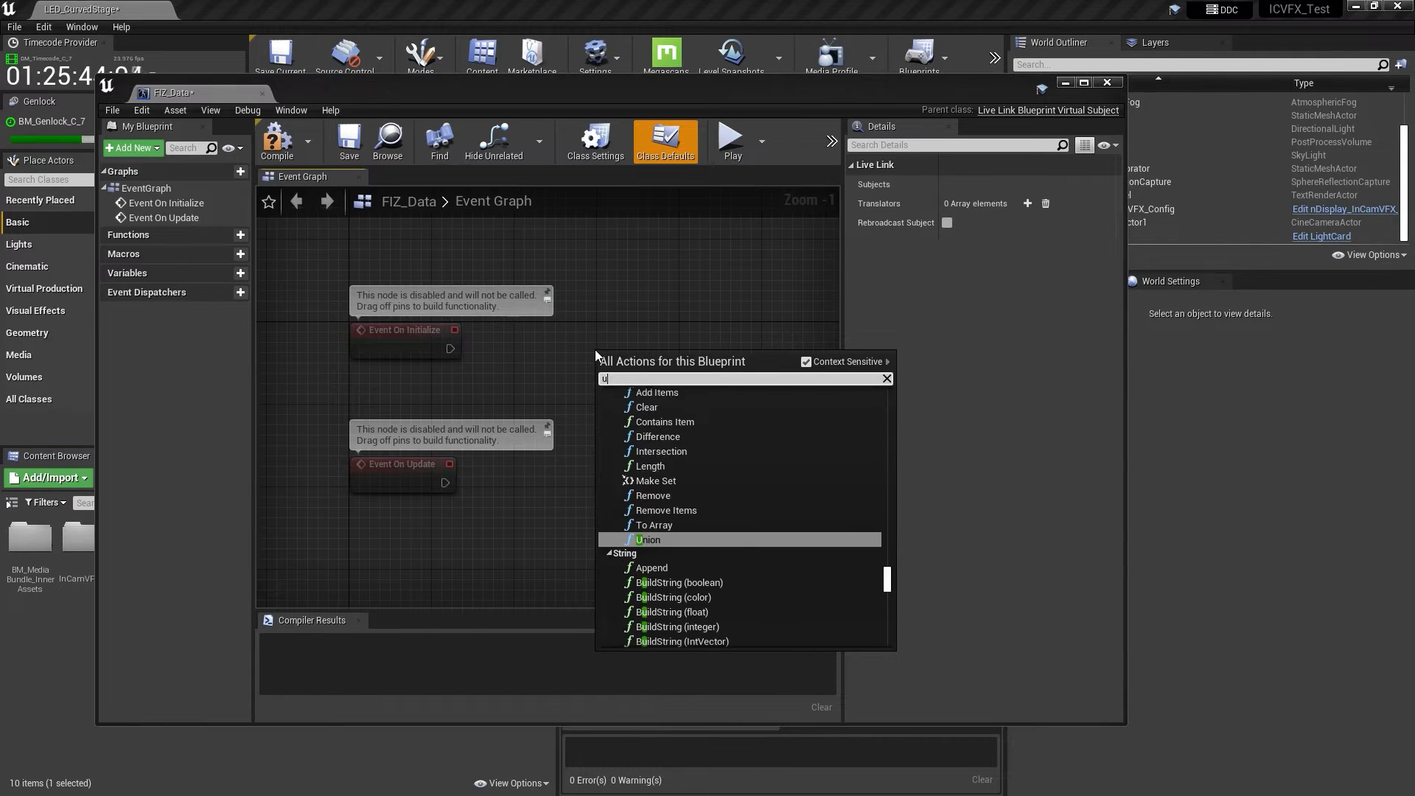
{"action": "type", "text": "pdate vi"}
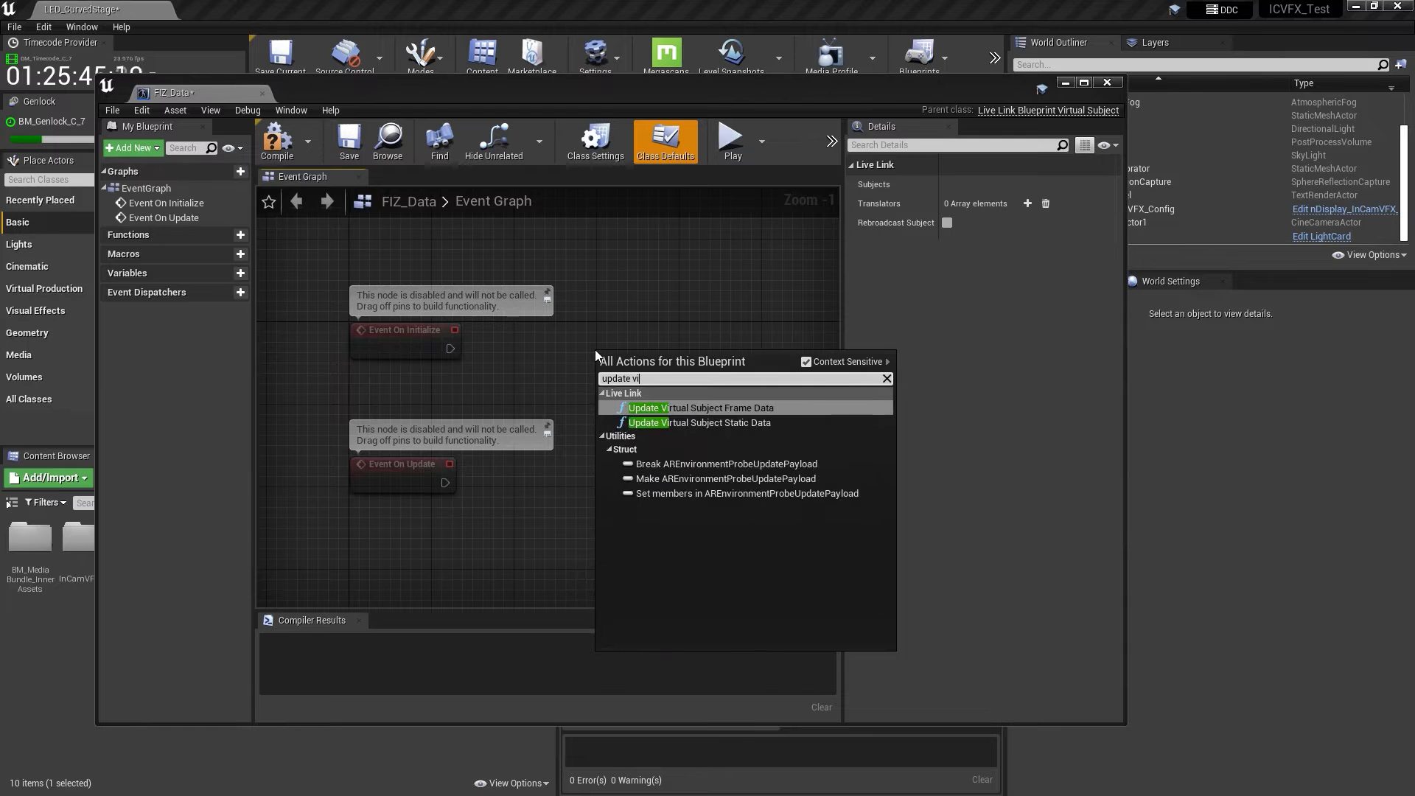
{"action": "key", "text": "Return"}
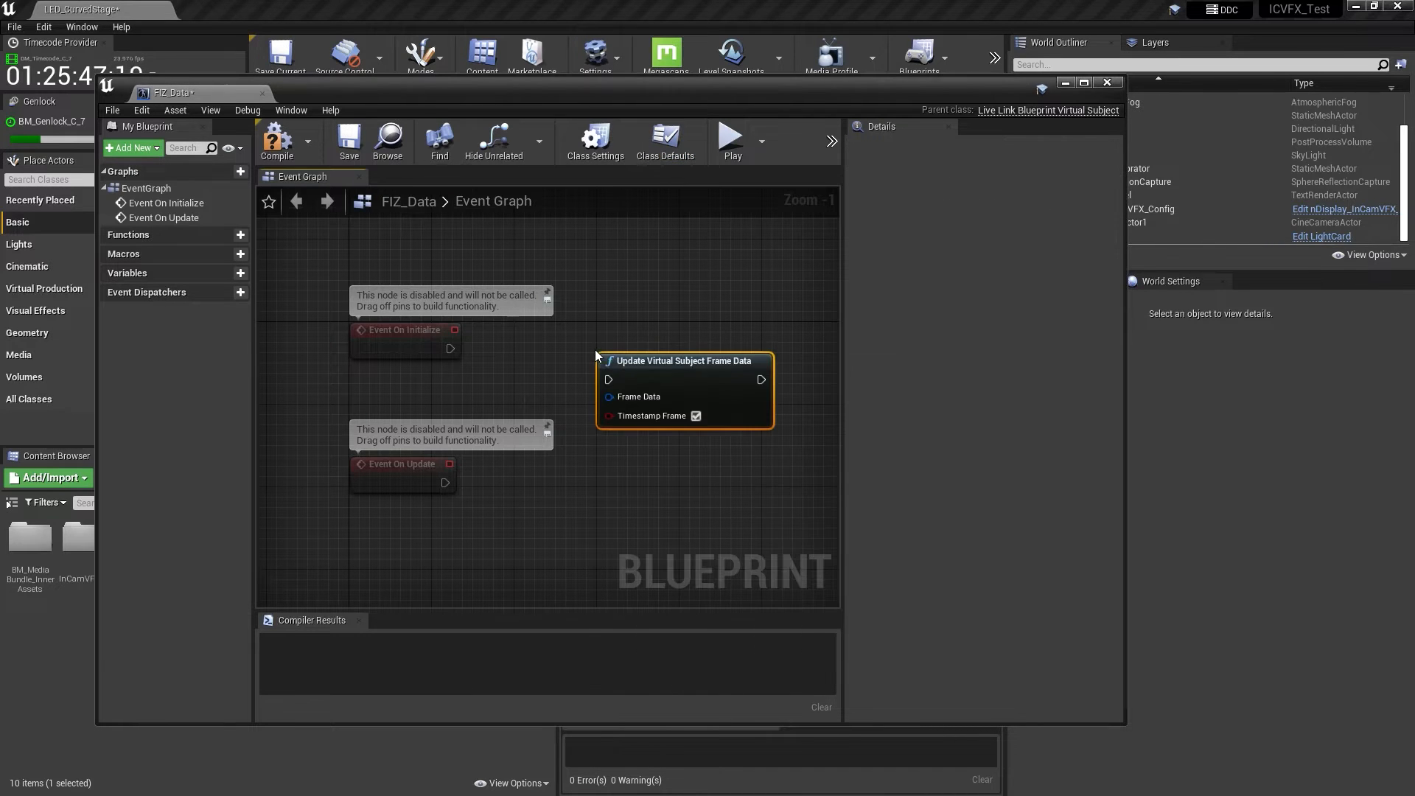
Add an Update Virtual Subject Static Data node, then connect Event On Initialize to it and Event On Update to the frame data node
{"action": "right_click", "coordinate": [631, 488]}
{"action": "type", "text": "update vir"}
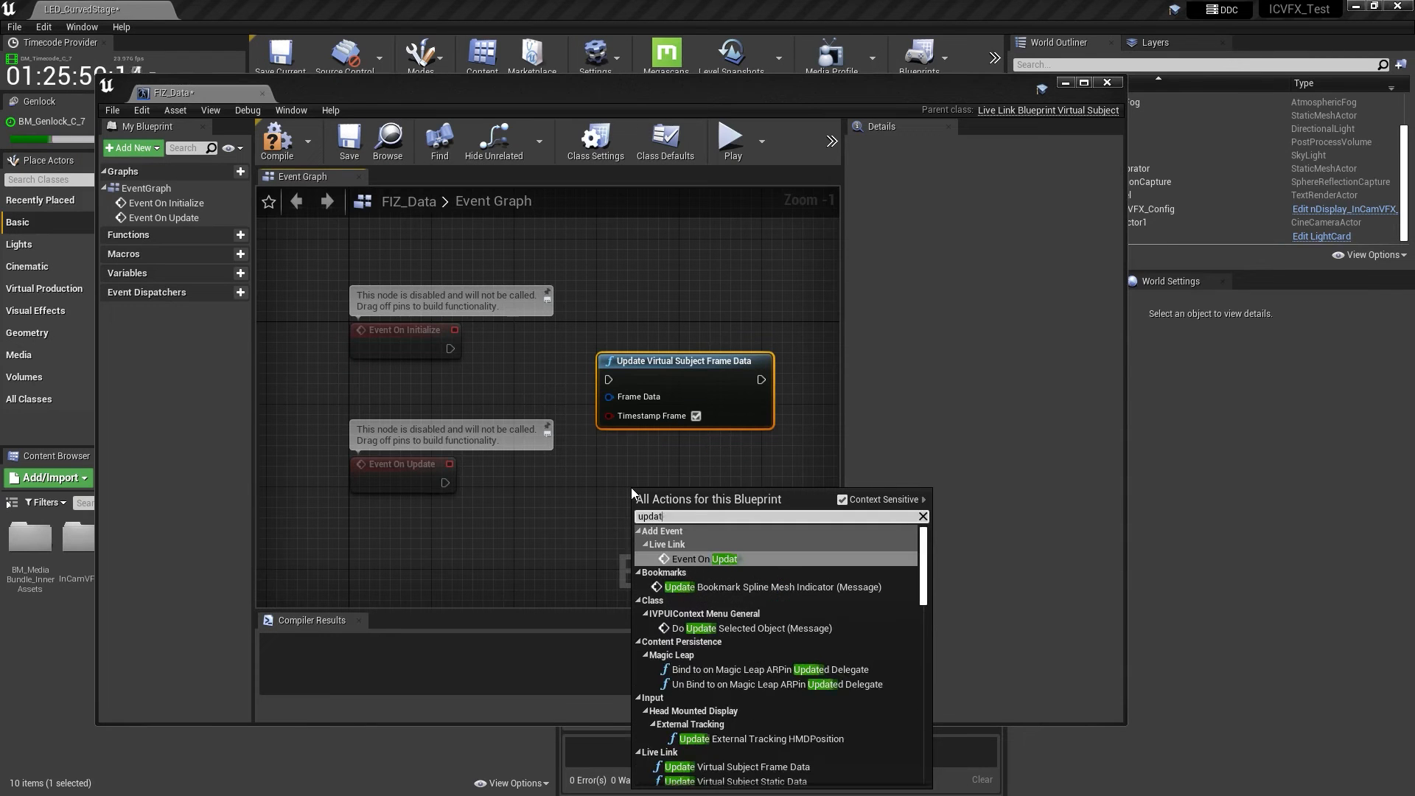
{"action": "key", "text": "Down"}
{"action": "key", "text": "Down"}
{"action": "key", "text": "Down"}
{"action": "key", "text": "Up"}
{"action": "key", "text": "Up"}
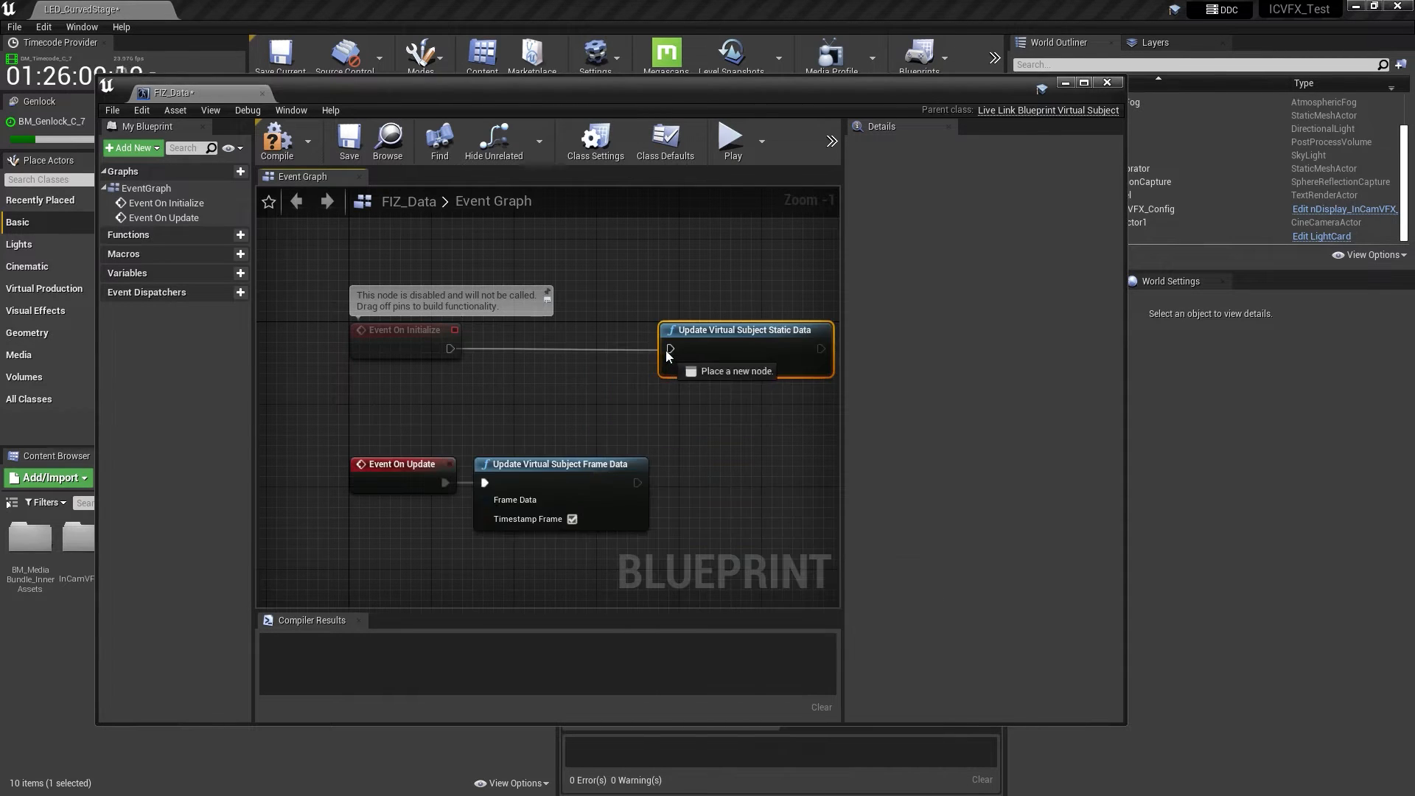
{"action": "left_click_drag", "start_coordinate": [667, 354], "coordinate": [670, 349]}
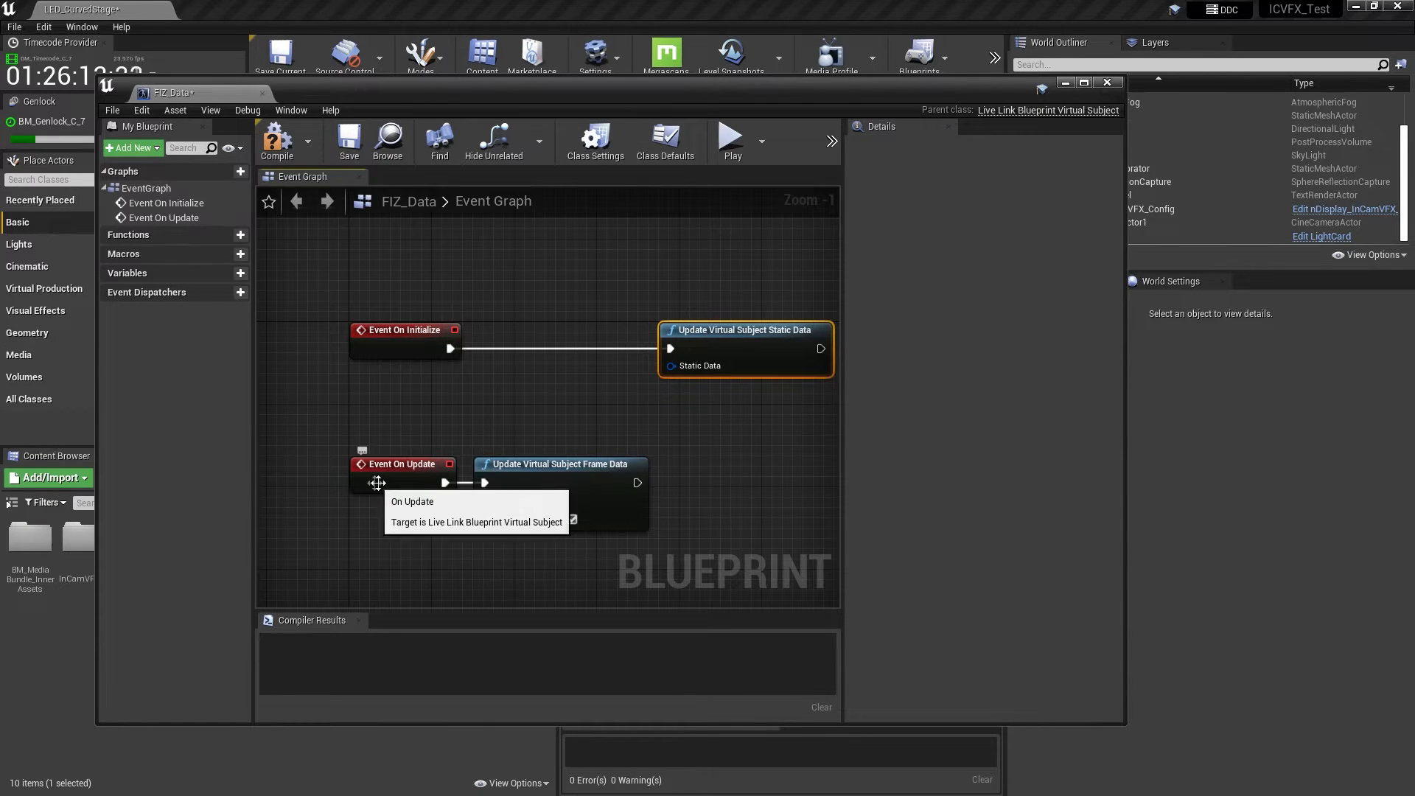
Split the Static Data and Frame Data struct pins on the two update nodes
{"action": "right_click", "coordinate": [671, 366]}
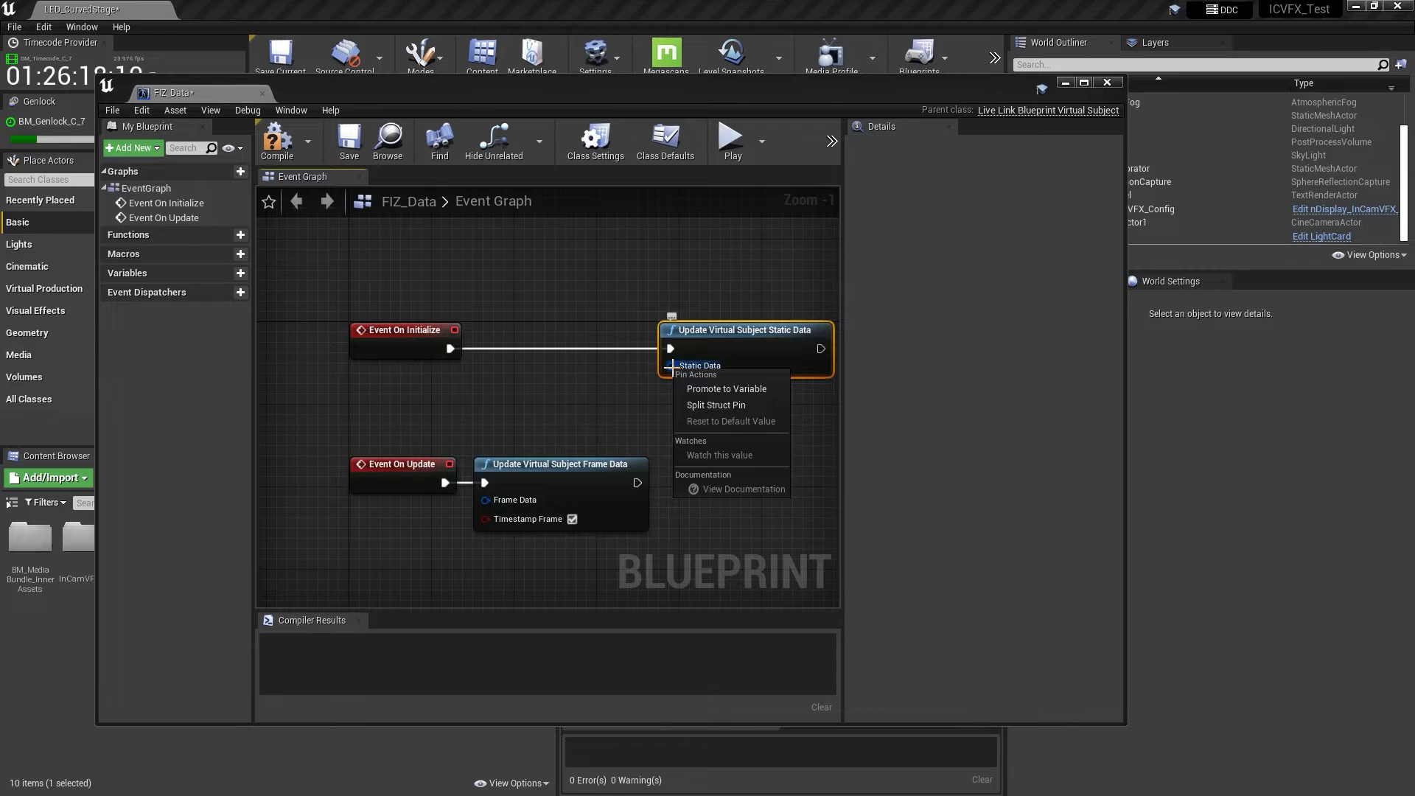
{"action": "left_click", "coordinate": [735, 406]}
{"action": "right_click", "coordinate": [487, 504]}
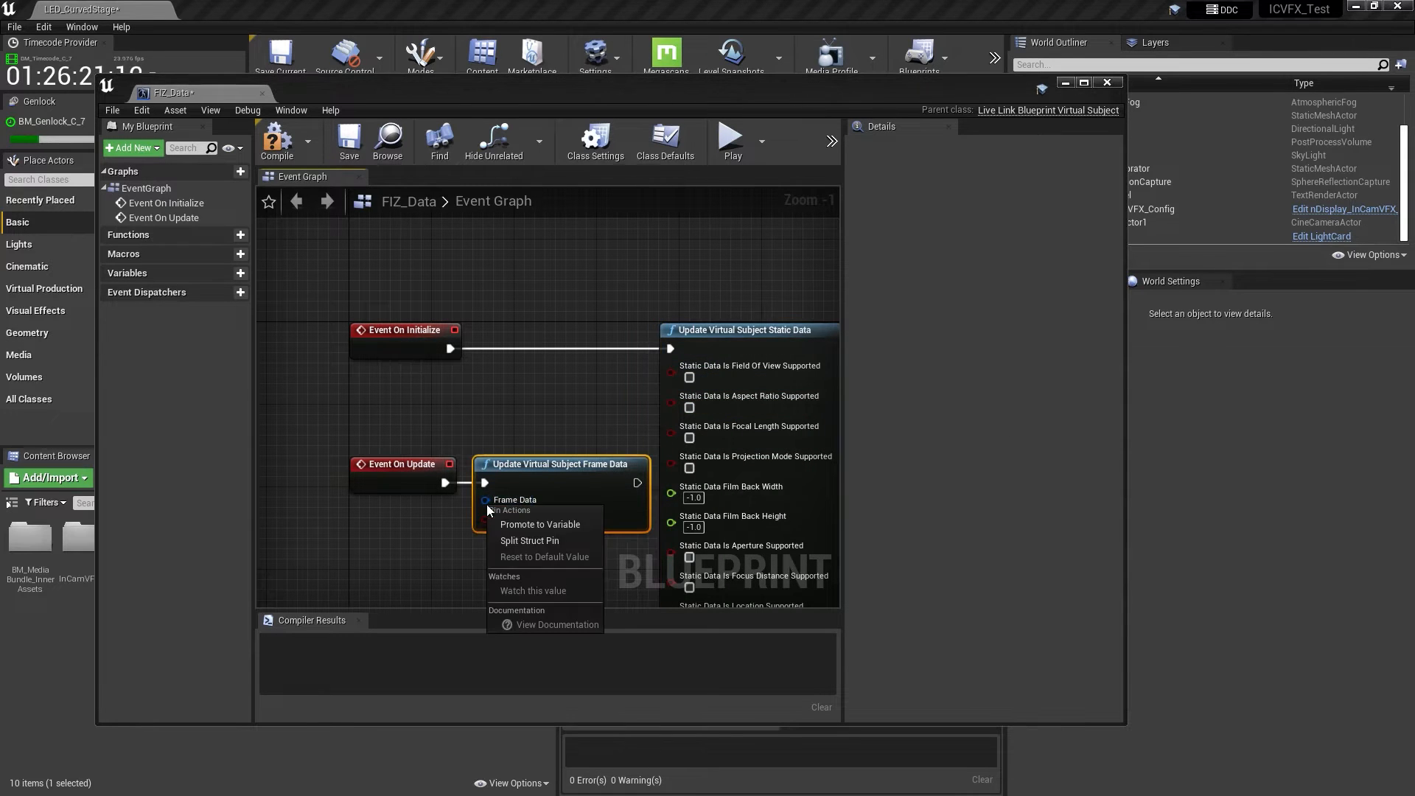
{"action": "left_click", "coordinate": [513, 542]}
On the static data node, turn off location support and enable support for focus distance, aperture and focal length
{"action": "scroll", "coordinate": [569, 407], "scroll_direction": "down", "scroll_amount": 1}
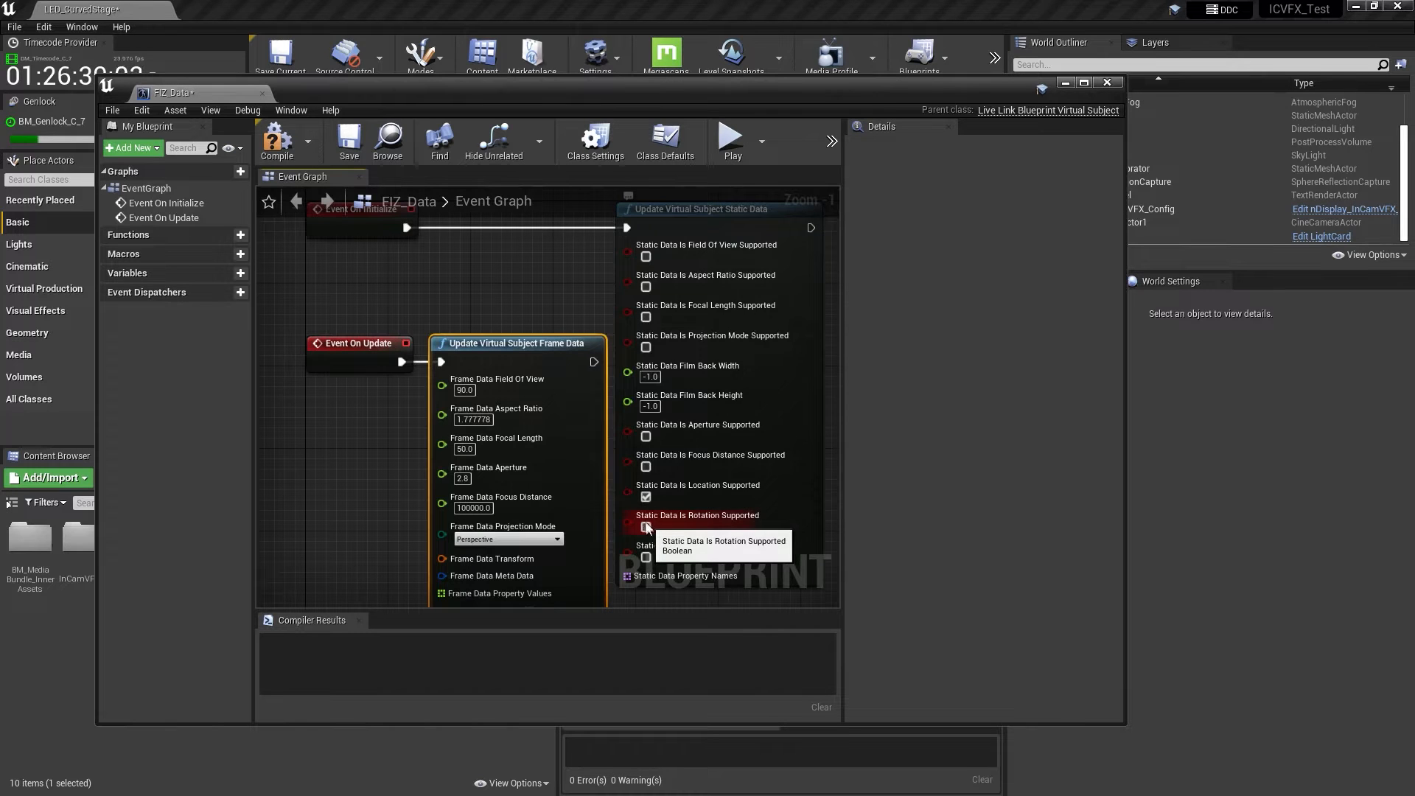
{"action": "left_click", "coordinate": [646, 496]}
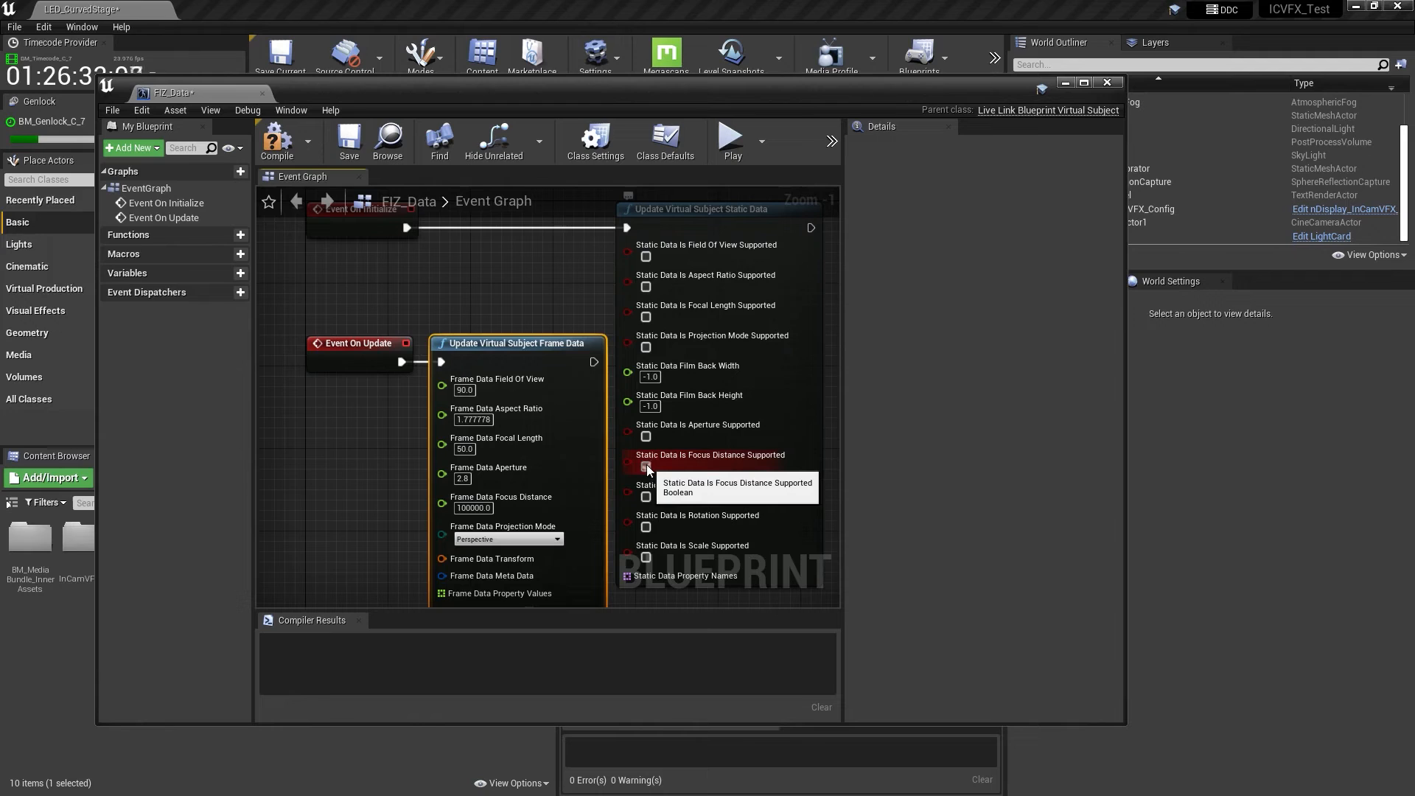
{"action": "left_click", "coordinate": [646, 467]}
{"action": "left_click", "coordinate": [646, 437]}
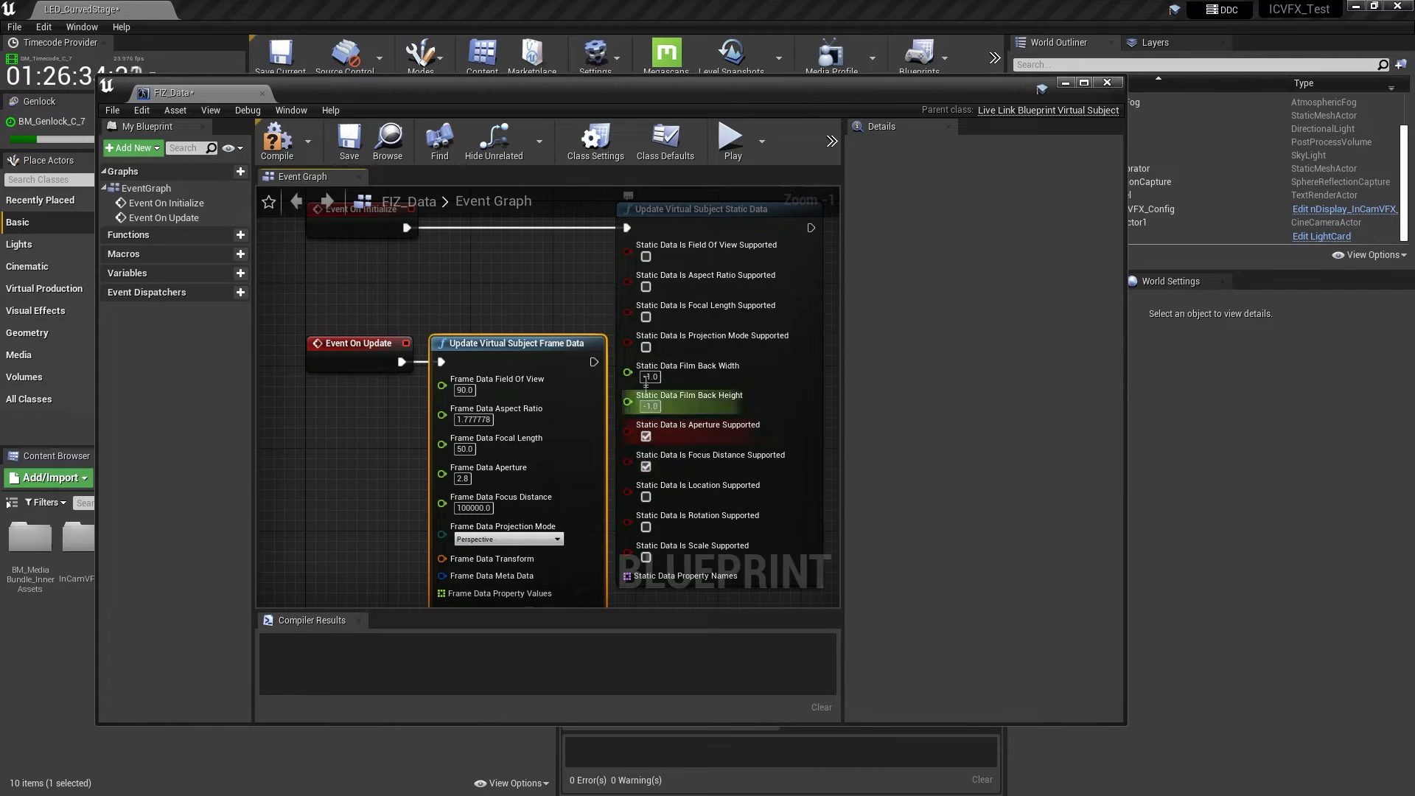
{"action": "left_click", "coordinate": [647, 318]}
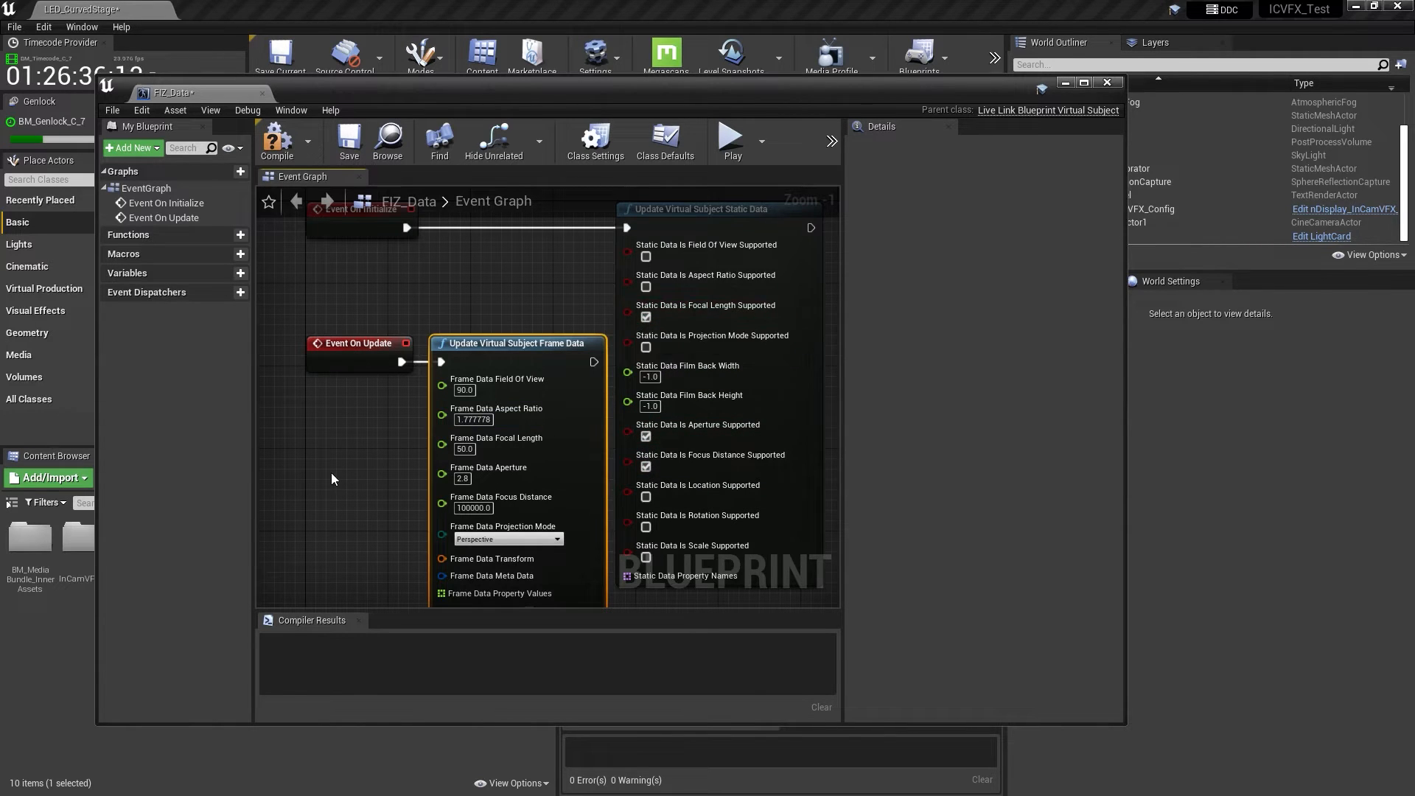
Add a float variable named Zoom and place its getter beside the frame data node
{"action": "right_click_drag", "start_coordinate": [320, 458], "coordinate": [406, 418]}
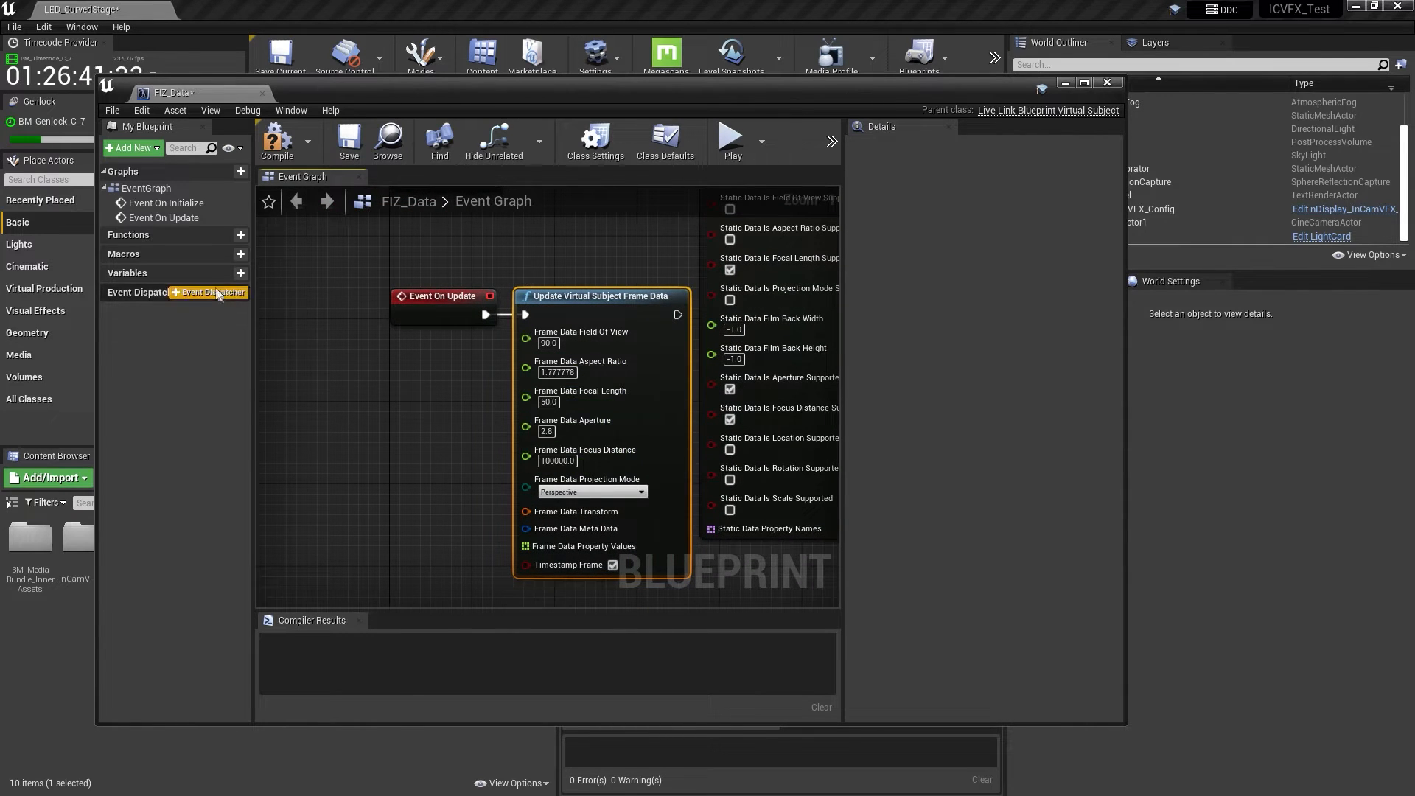
{"action": "left_click", "coordinate": [240, 273]}
{"action": "left_click_drag", "start_coordinate": [134, 290], "coordinate": [391, 383]}
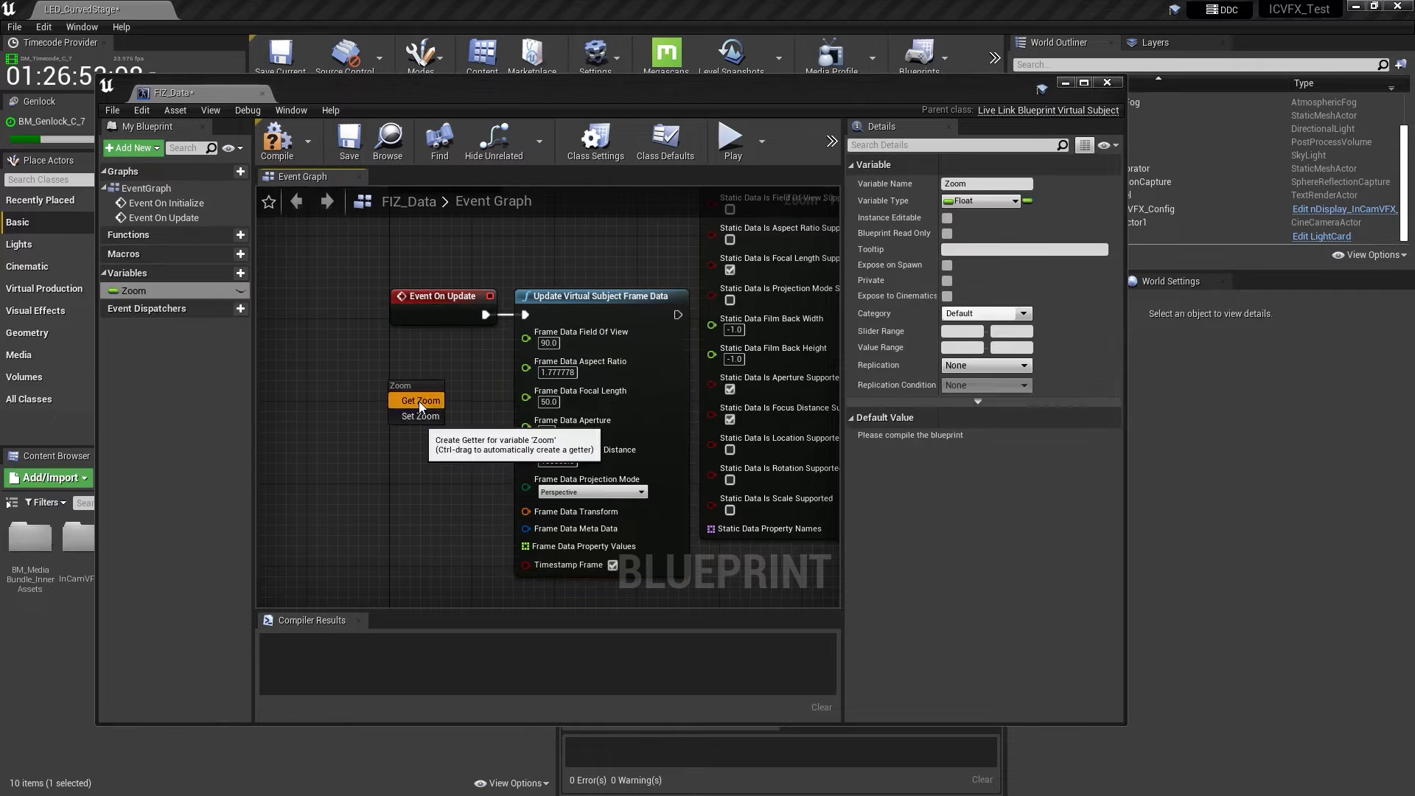
{"action": "left_click", "coordinate": [420, 401]}
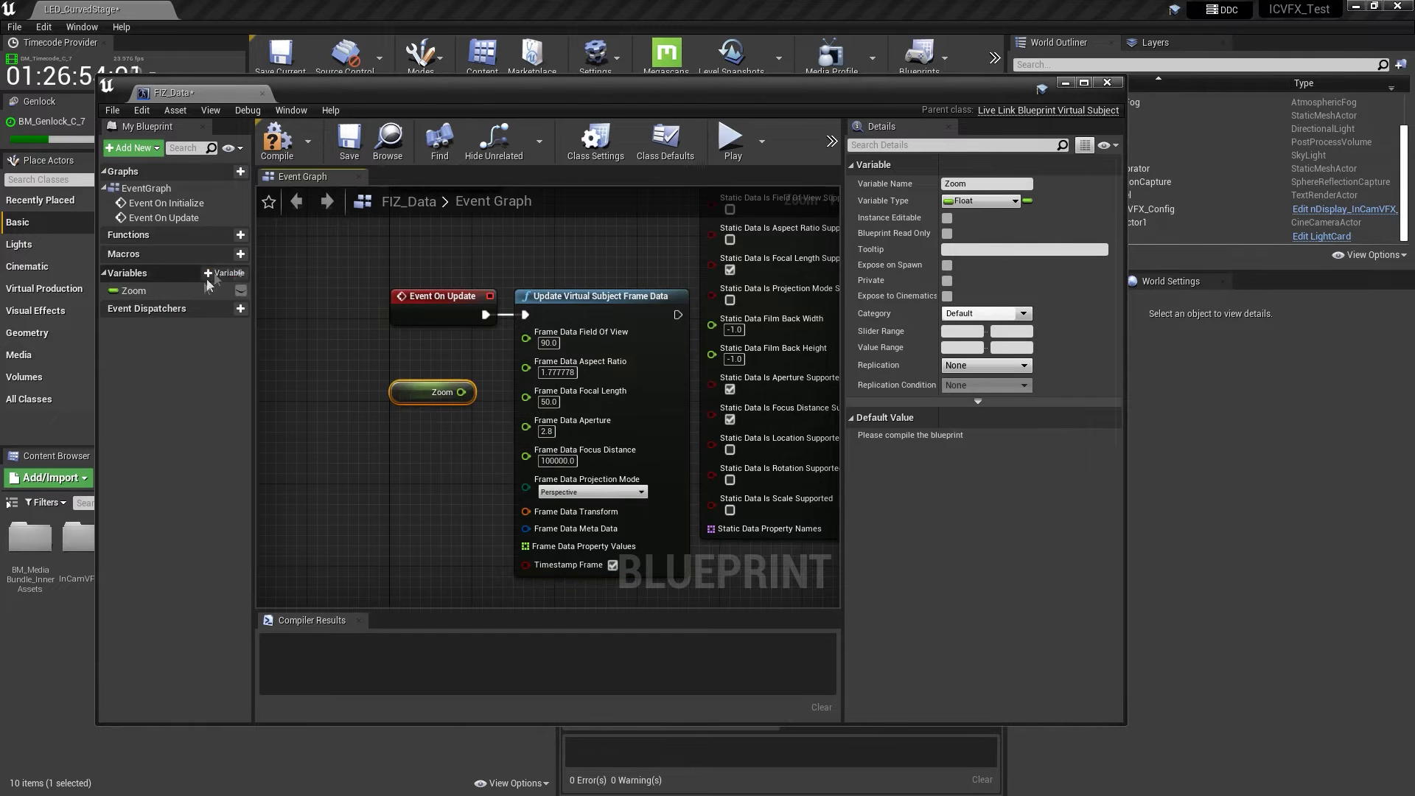
Add a float variable named Iris and place its getter below the Zoom getter
{"action": "left_click", "coordinate": [240, 273]}
{"action": "type", "text": "Iris"}
{"action": "key", "text": "Return"}
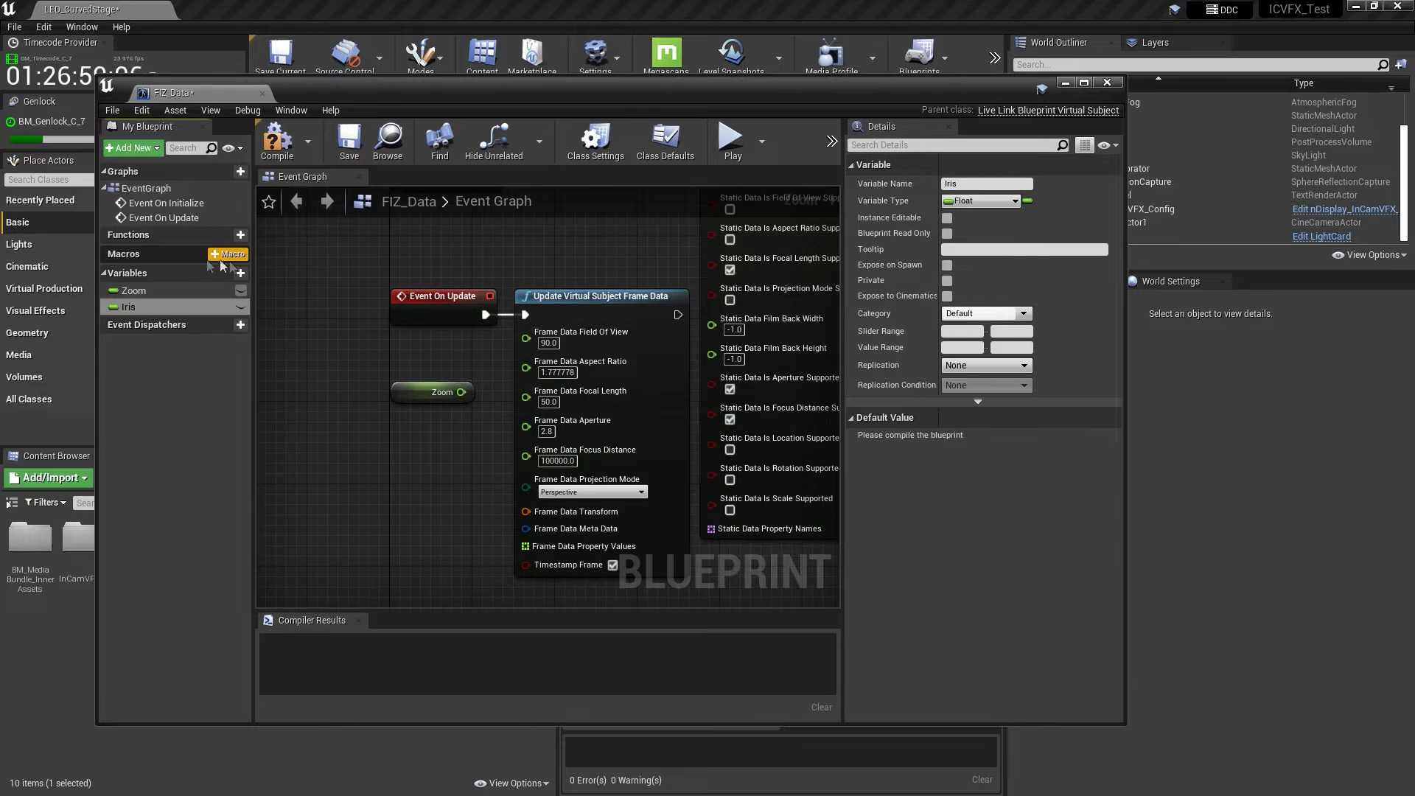
{"action": "left_click_drag", "start_coordinate": [137, 309], "coordinate": [395, 422]}
{"action": "left_click", "coordinate": [414, 434]}
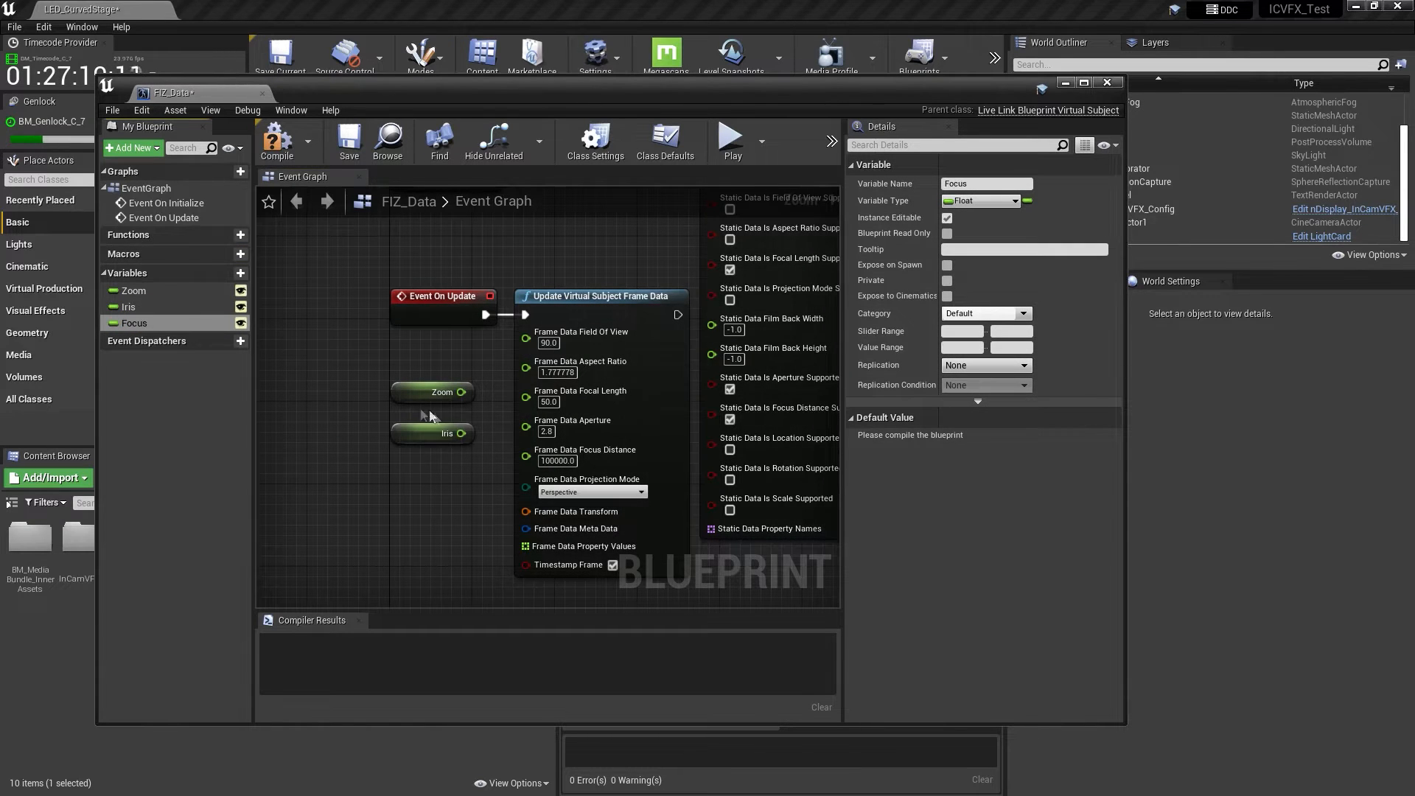
Create an instance-editable float variable Focus with its getter, and wire Zoom, Iris and Focus to Focal Length, Aperture and Focus Distance
{"action": "left_click_drag", "start_coordinate": [139, 323], "coordinate": [525, 427]}
{"action": "left_click", "coordinate": [416, 484]}
{"action": "left_click_drag", "start_coordinate": [461, 393], "coordinate": [533, 406]}
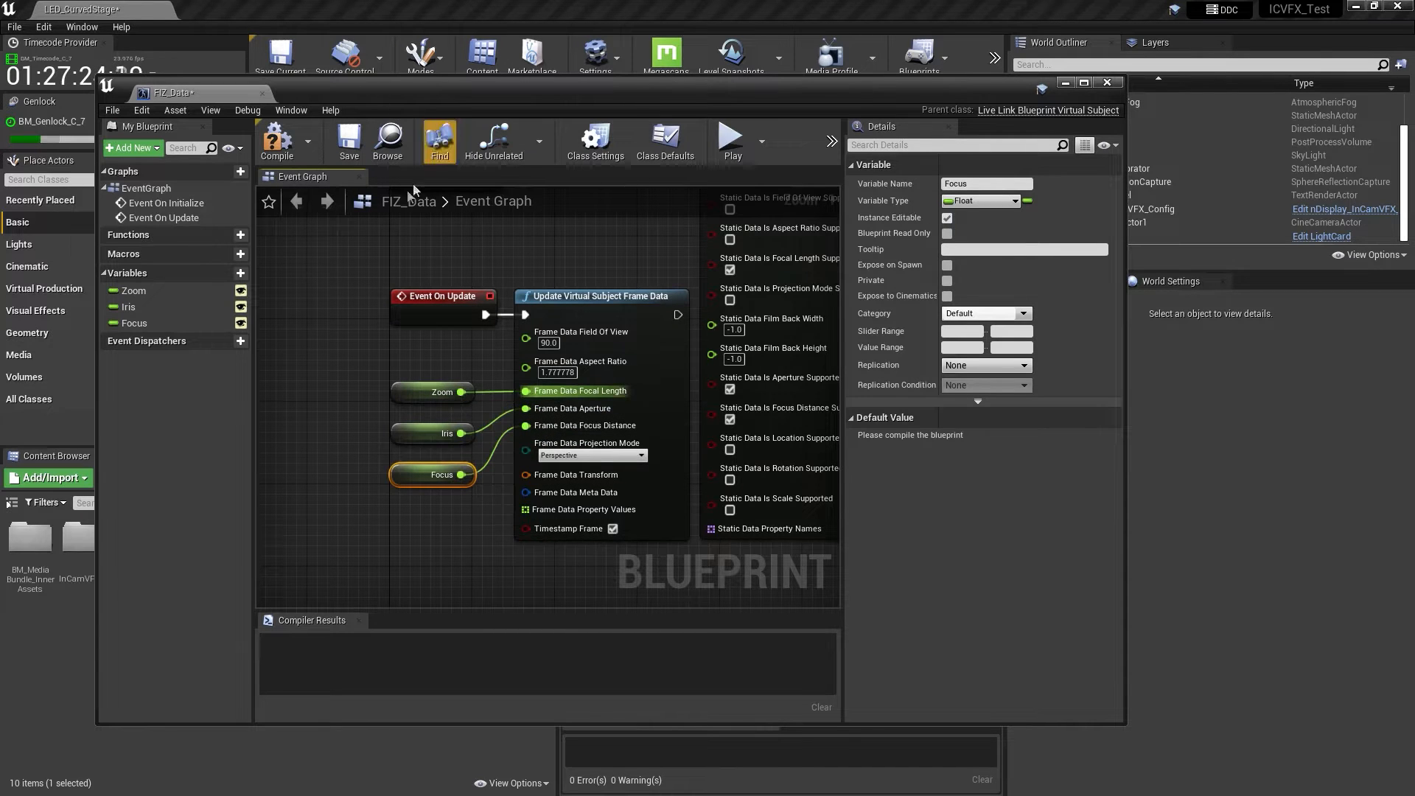
Compile FIZ_Data, set the default values to Zoom 20, Iris 2.8 and Focus 250, recompile and close the blueprint
{"action": "left_click", "coordinate": [277, 140]}
{"action": "left_click", "coordinate": [439, 392]}
{"action": "left_click", "coordinate": [976, 439]}
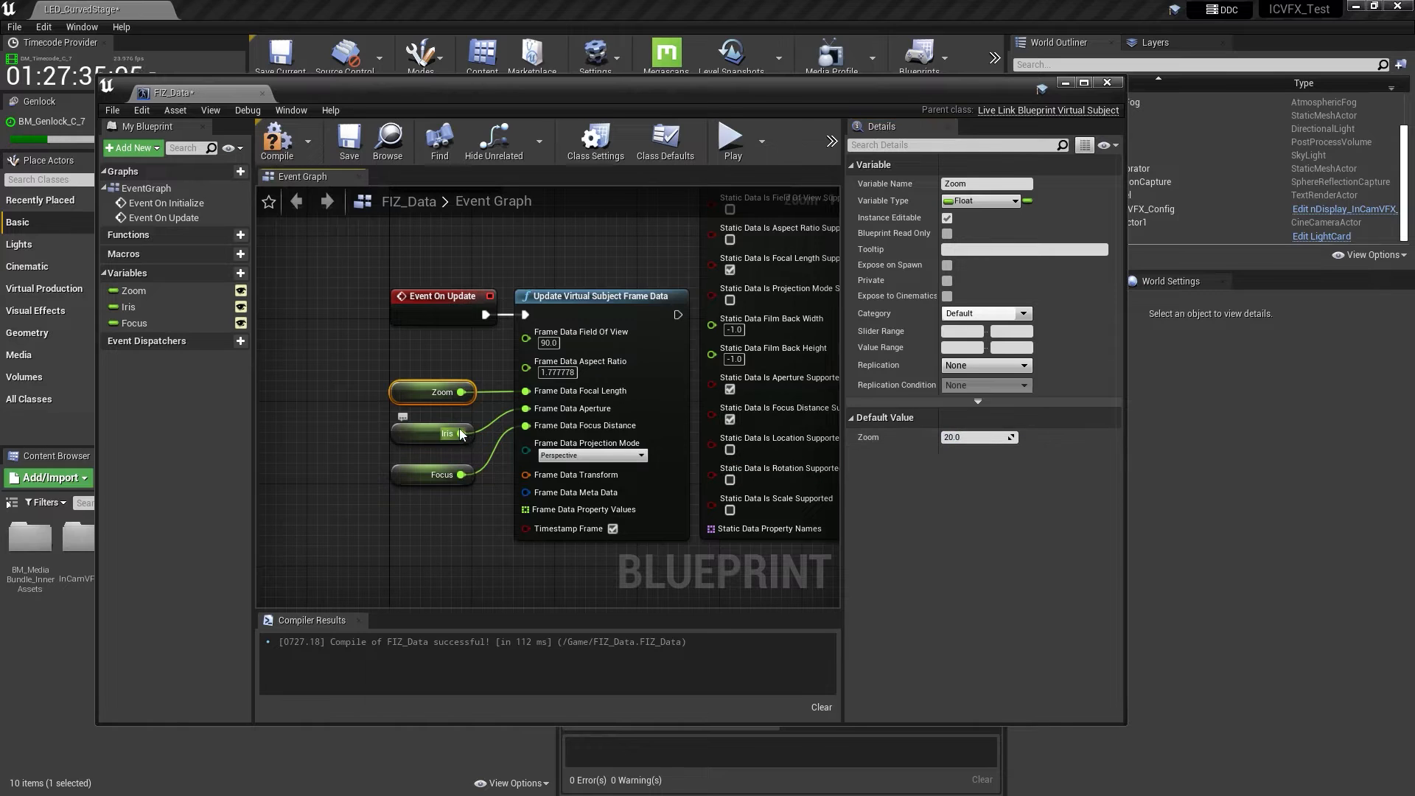
{"action": "left_click", "coordinate": [442, 433]}
{"action": "left_click", "coordinate": [977, 437]}
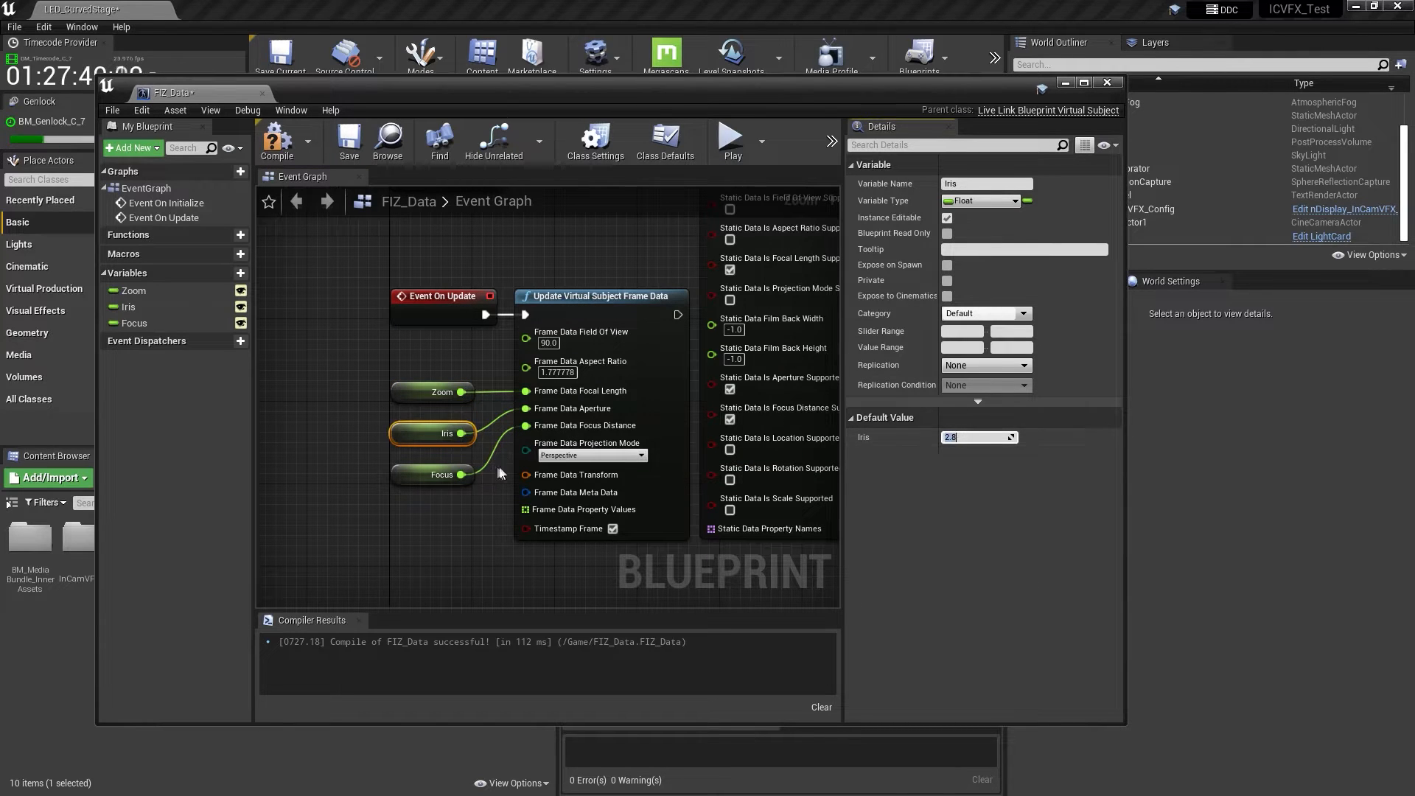
{"action": "left_click", "coordinate": [436, 473]}
{"action": "left_click", "coordinate": [277, 140]}
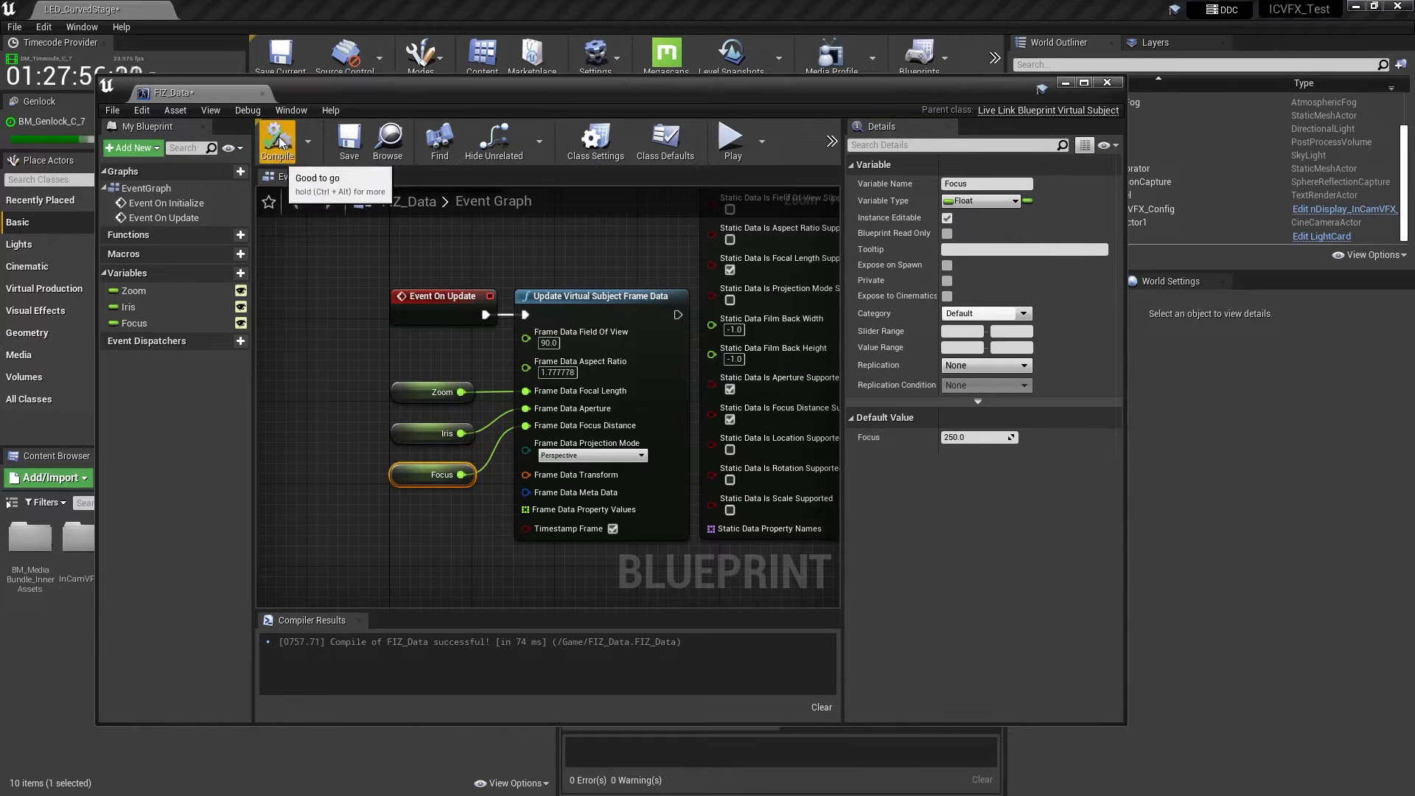
{"action": "left_click", "coordinate": [262, 93]}
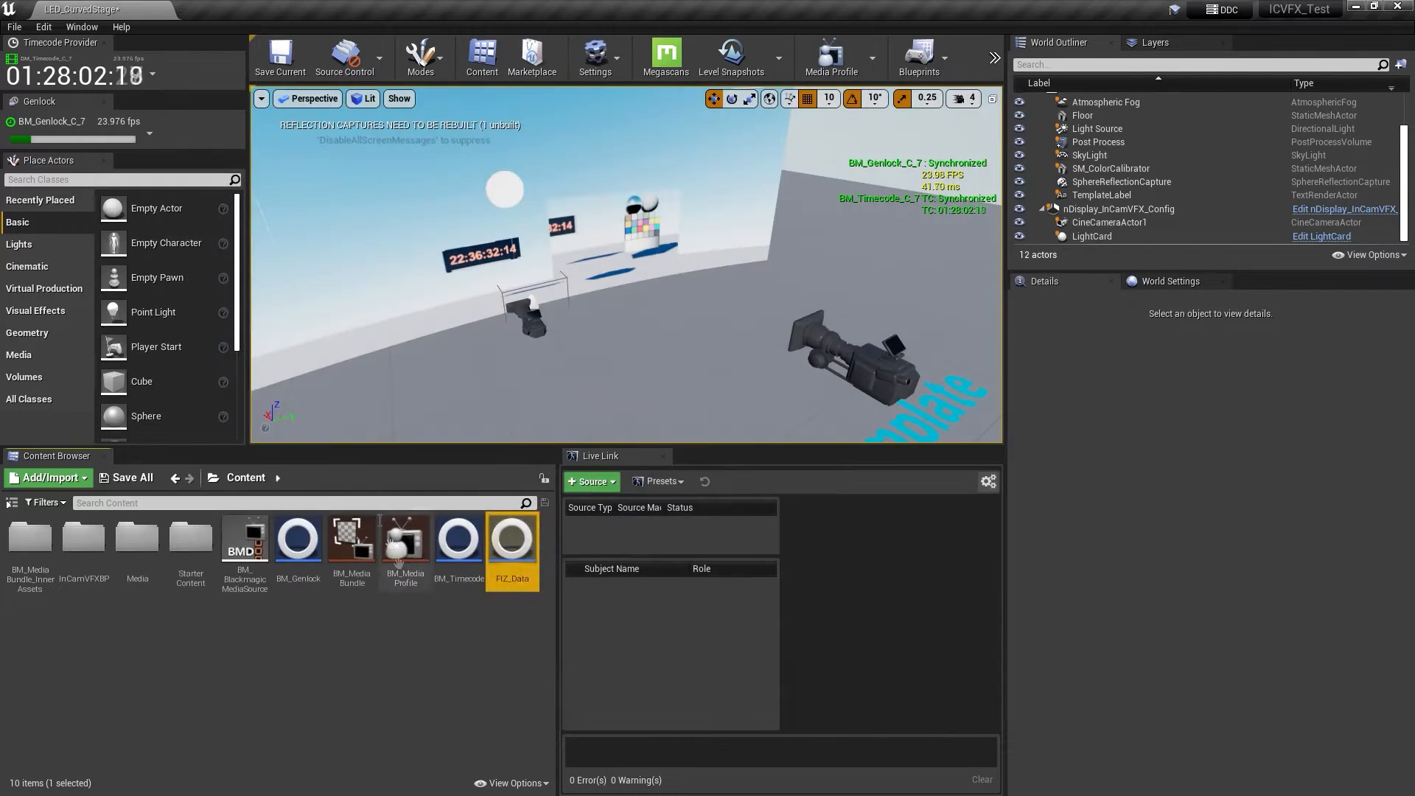
Create a Lens File asset named 20mm_lens in the Content folder and open it
{"action": "right_click", "coordinate": [414, 645]}
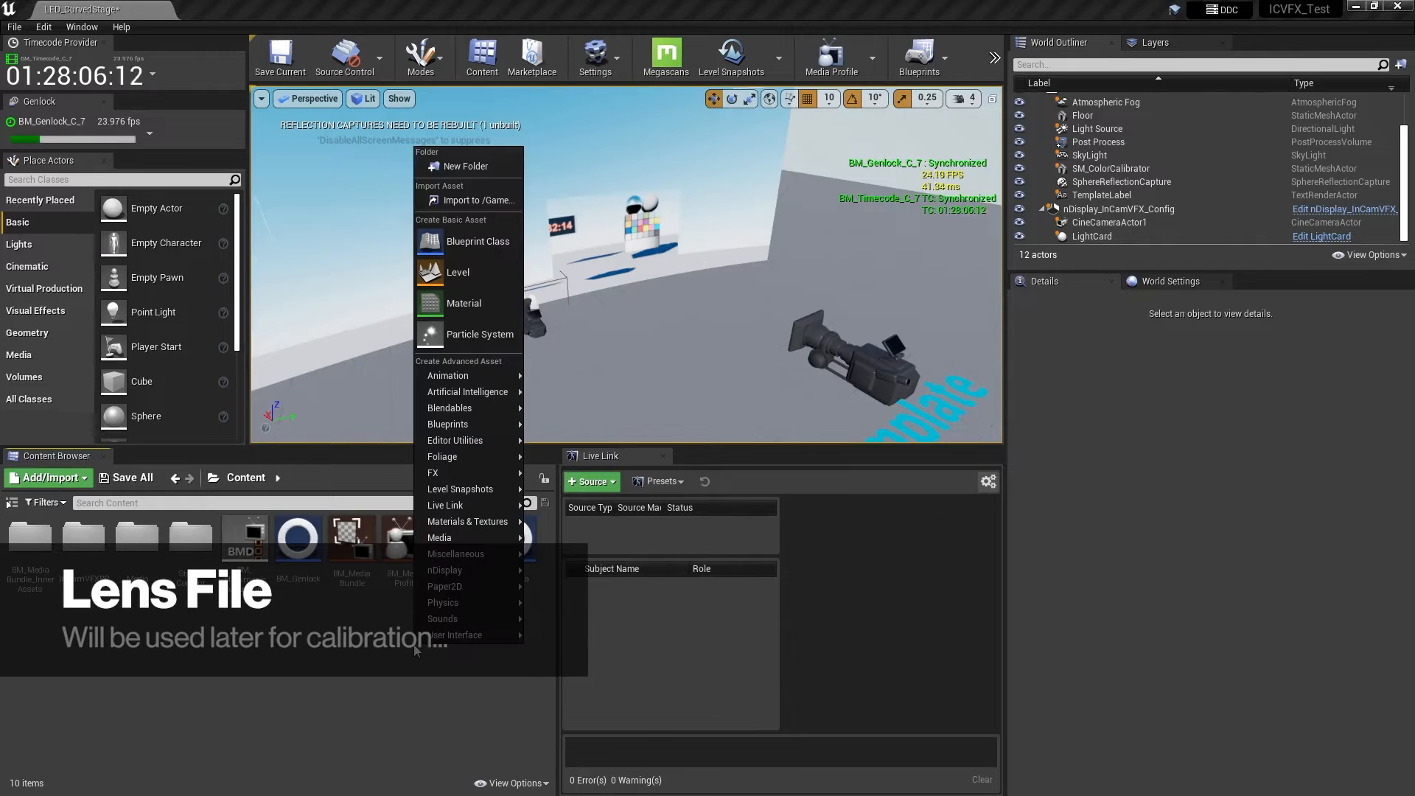
{"action": "mouse_move", "coordinate": [467, 555]}
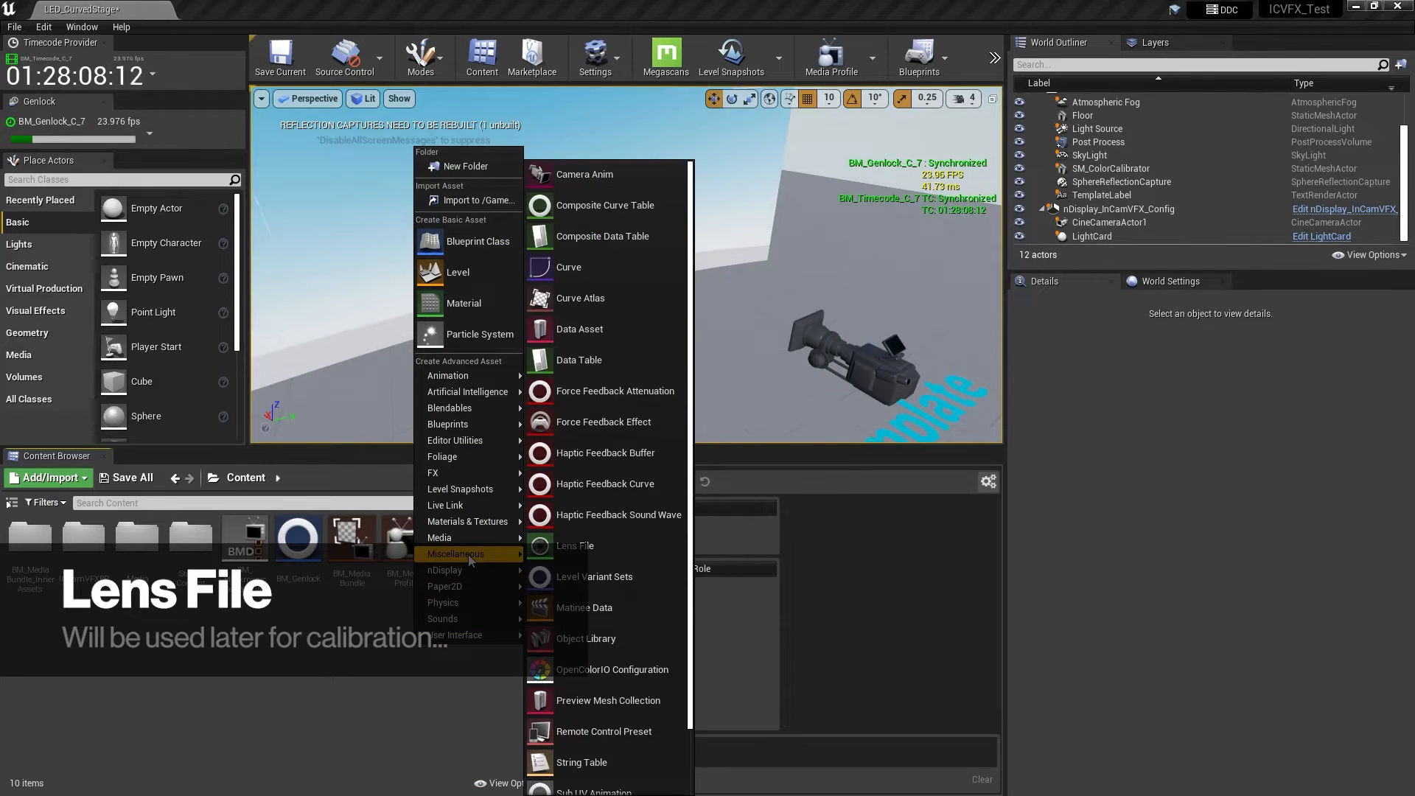
{"action": "left_click", "coordinate": [571, 546]}
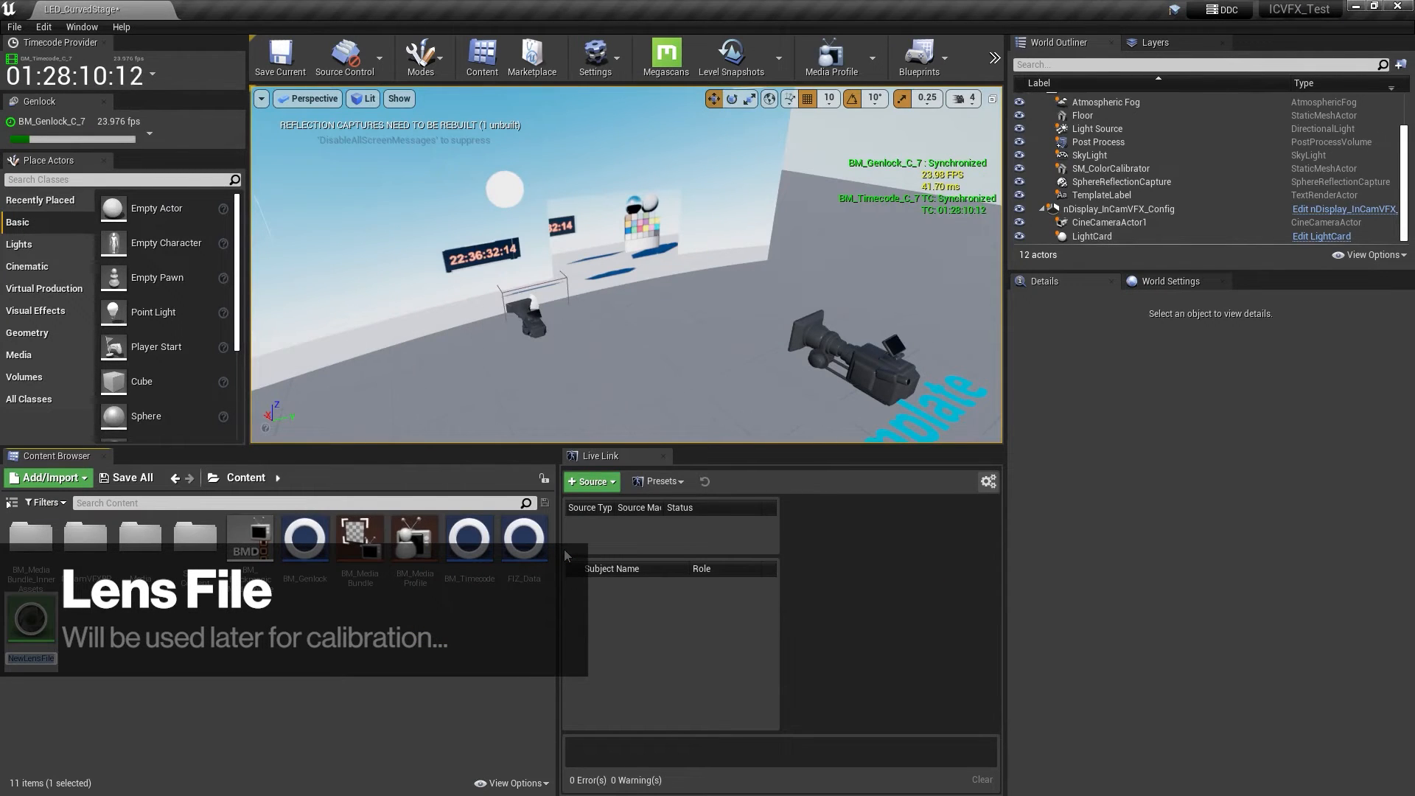
{"action": "type", "text": "20mm_"}
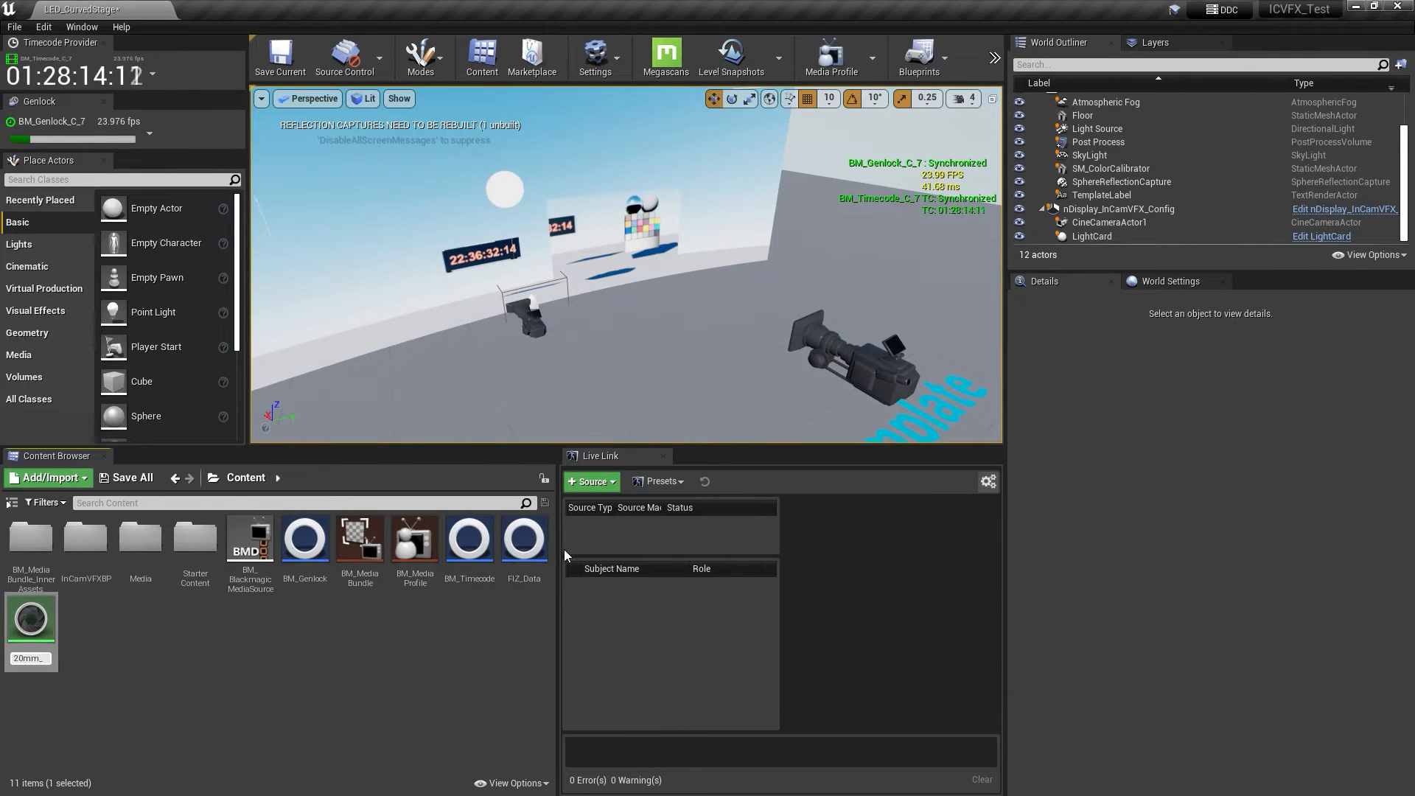
{"action": "type", "text": "lens"}
{"action": "key", "text": "Return"}
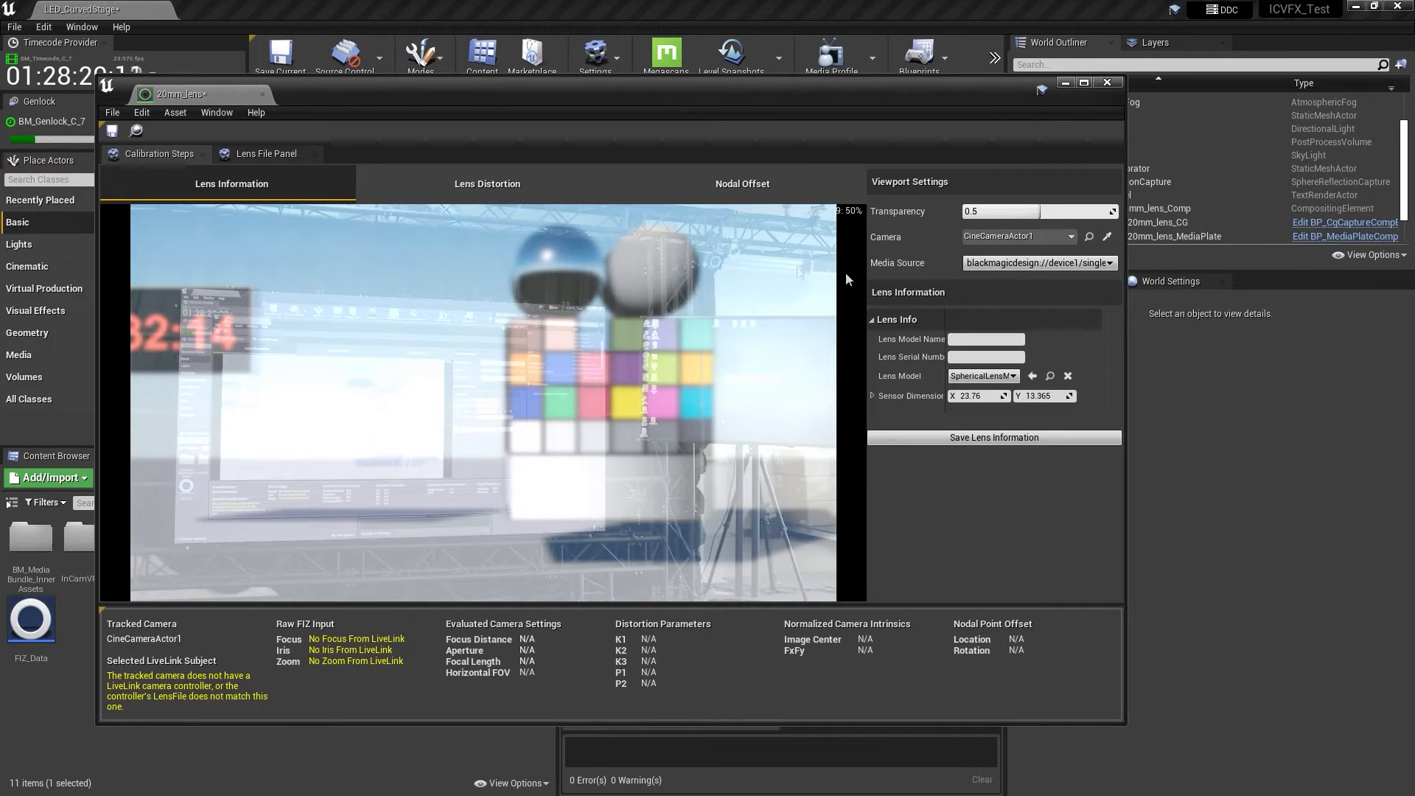
Add a data point to the lens file's Focus curve with input focus 10 and encoder mapping 10
{"action": "left_click", "coordinate": [266, 153]}
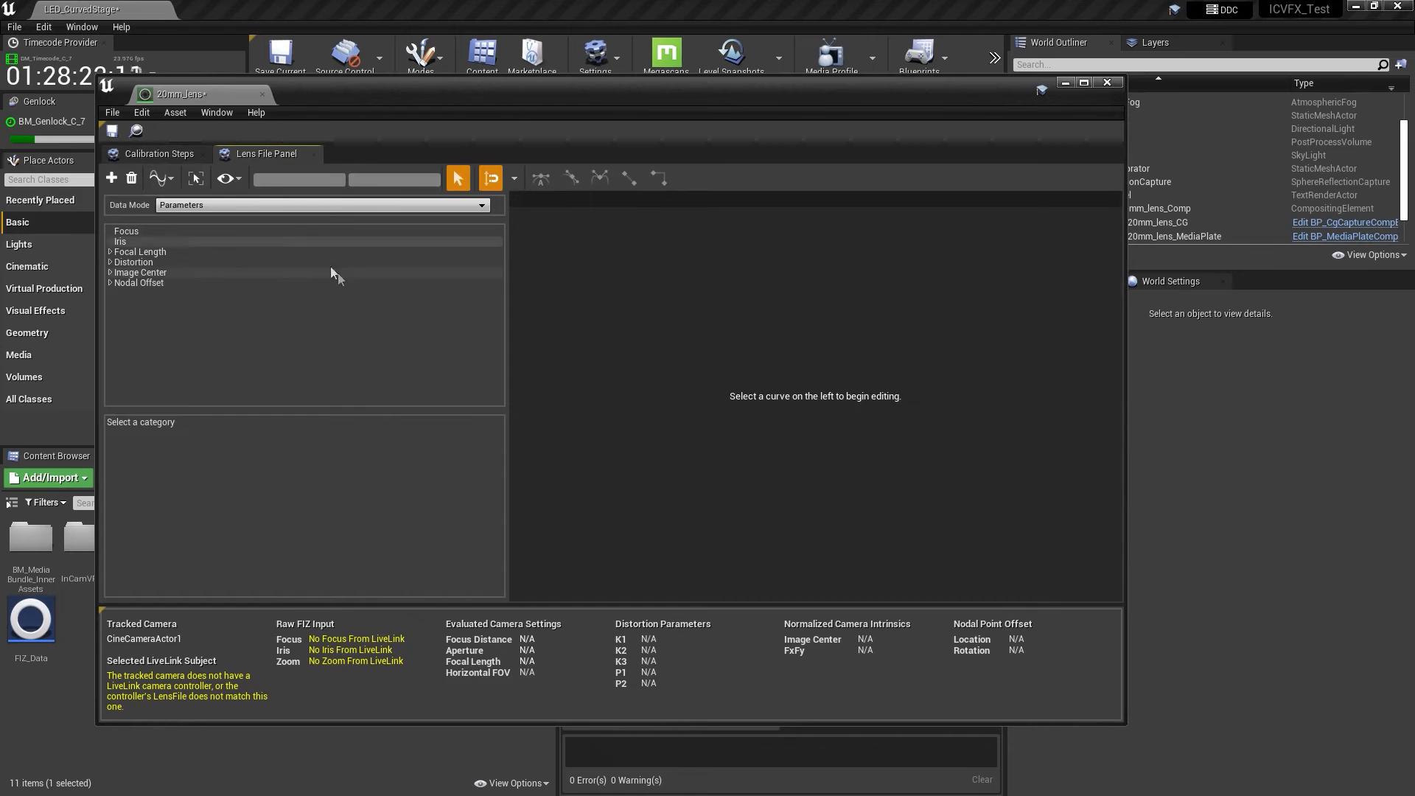
{"action": "left_click", "coordinate": [129, 231]}
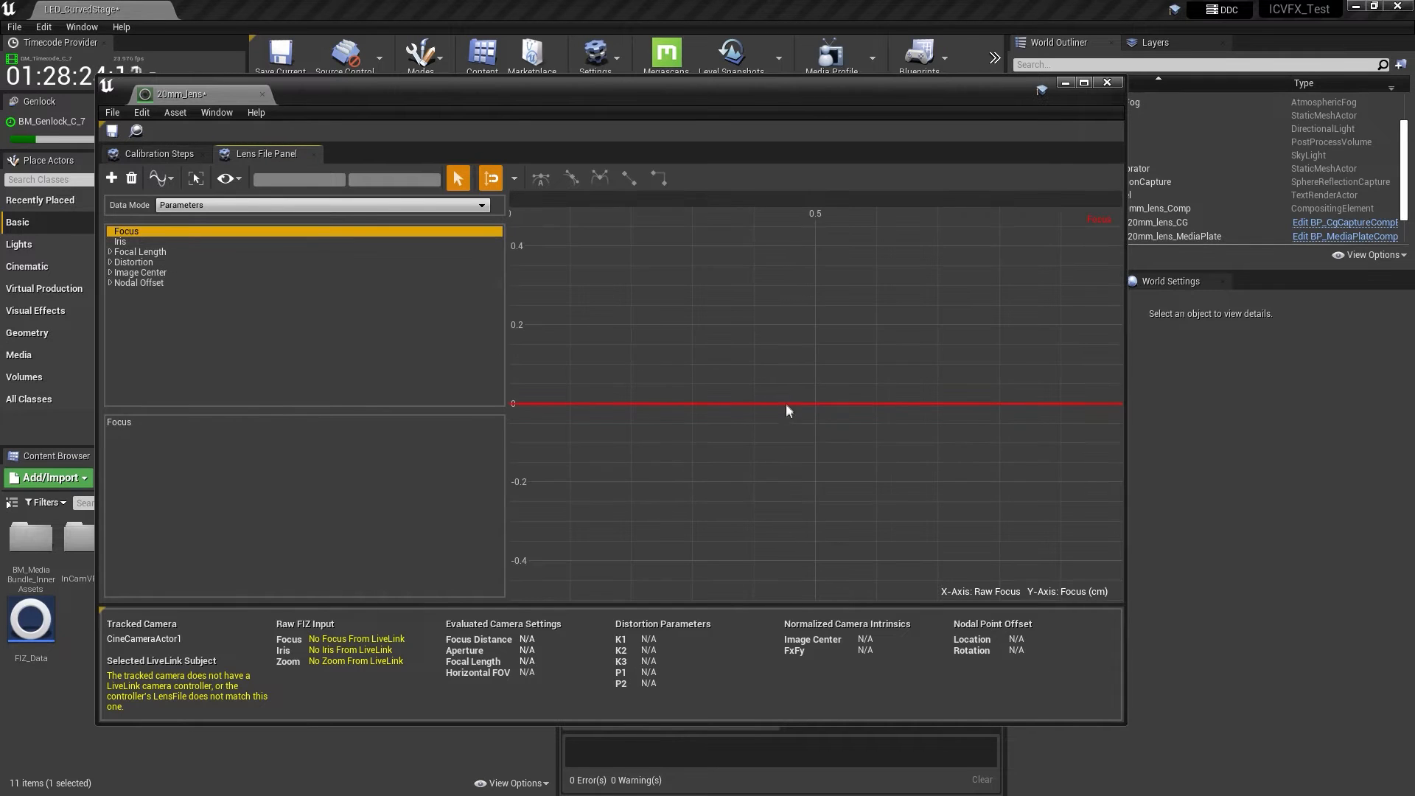
{"action": "right_click", "coordinate": [785, 405]}
{"action": "left_click", "coordinate": [851, 424]}
{"action": "left_click", "coordinate": [543, 315]}
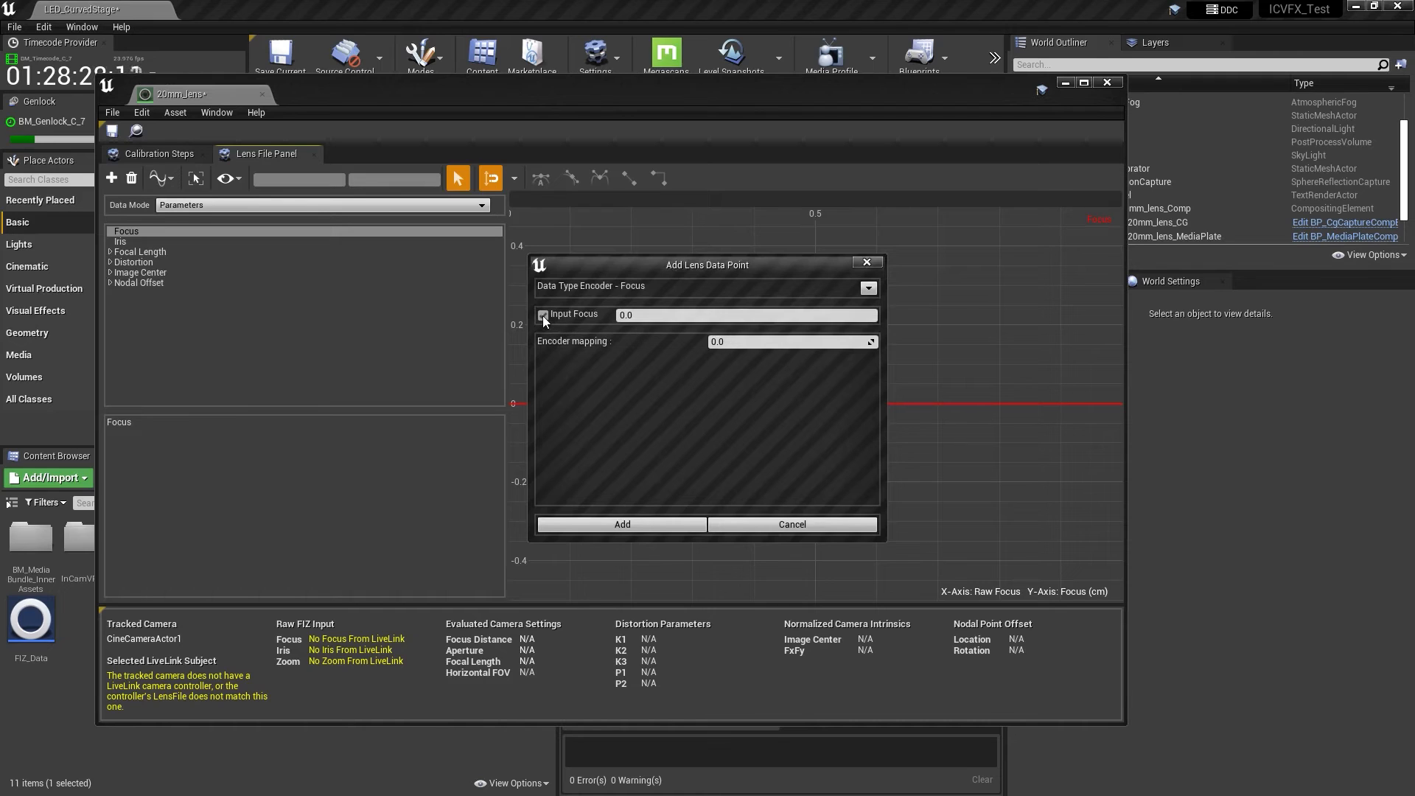
{"action": "left_click", "coordinate": [646, 317]}
{"action": "type", "text": "10"}
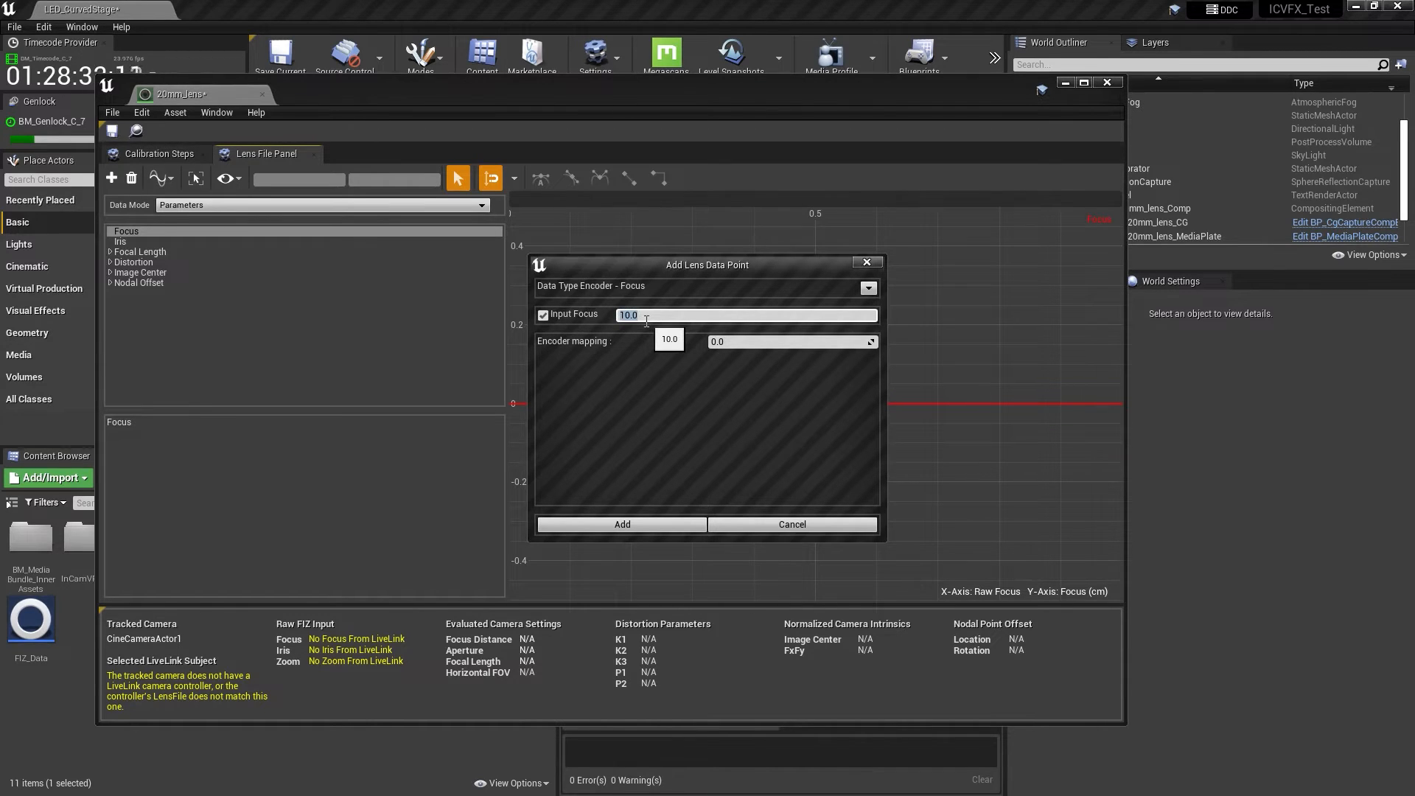
{"action": "left_click", "coordinate": [749, 341]}
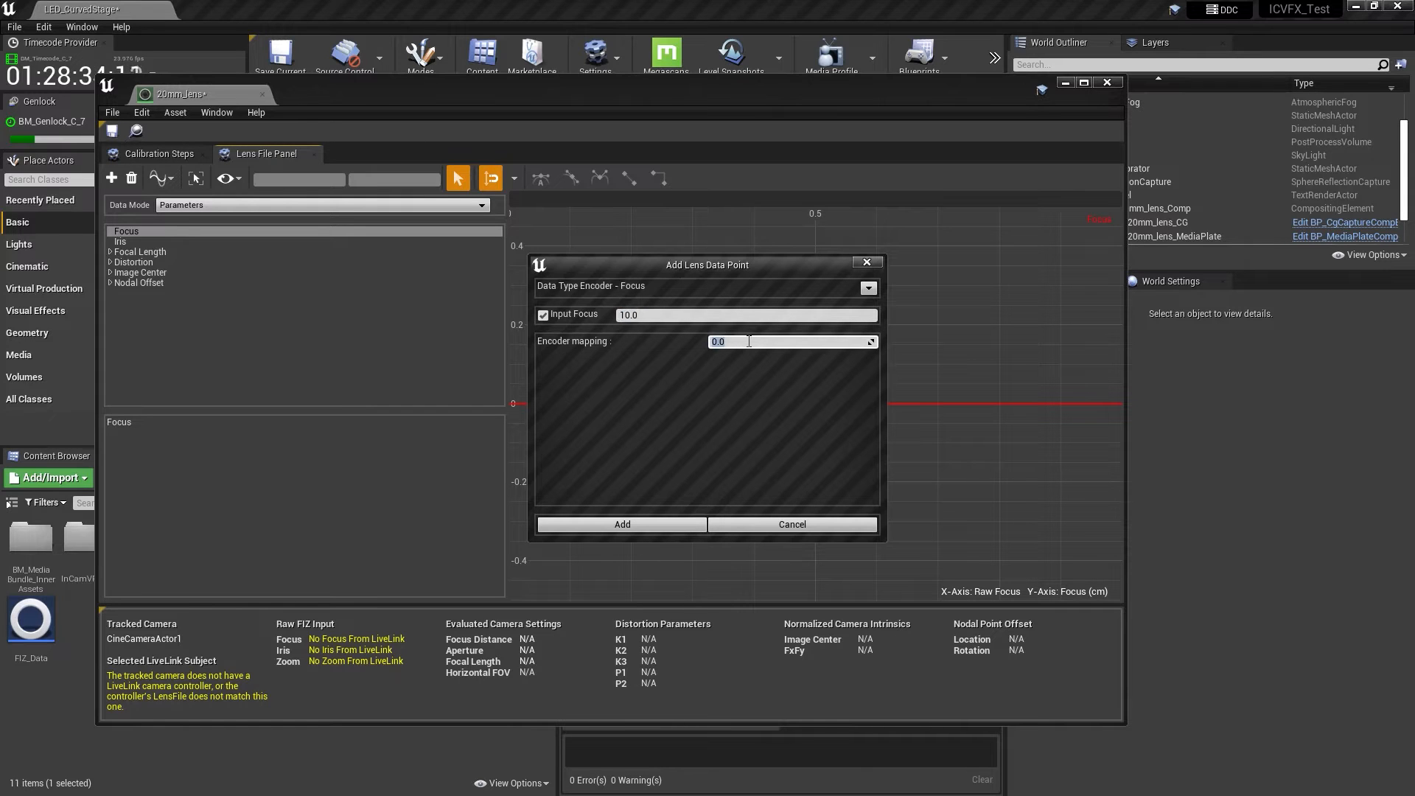
{"action": "left_click", "coordinate": [634, 525]}
Add a second data point to the Focus curve with input focus 1000 and encoder mapping 1000
{"action": "right_click", "coordinate": [838, 405]}
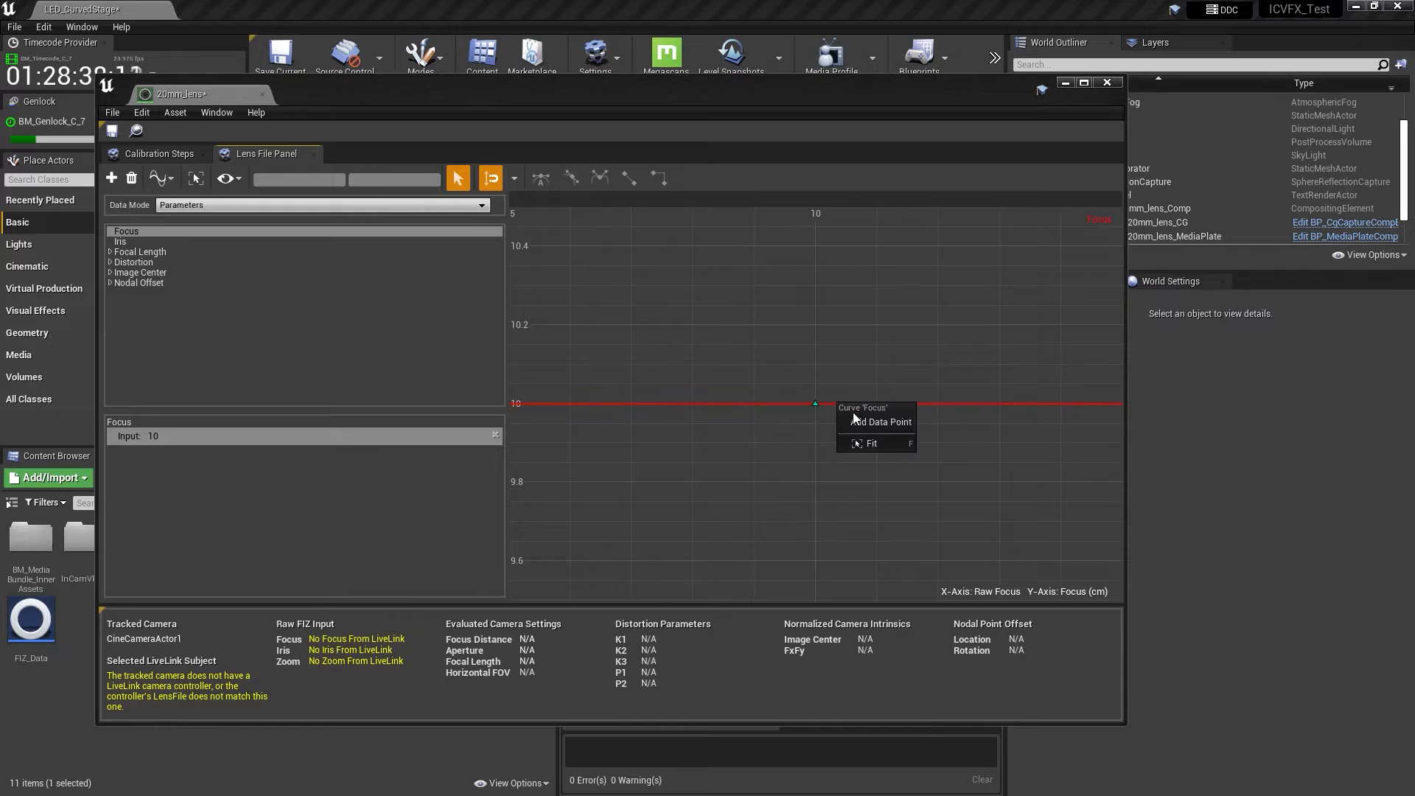
{"action": "left_click", "coordinate": [873, 421]}
{"action": "left_click", "coordinate": [543, 316]}
{"action": "left_click", "coordinate": [654, 317]}
{"action": "type", "text": "10"}
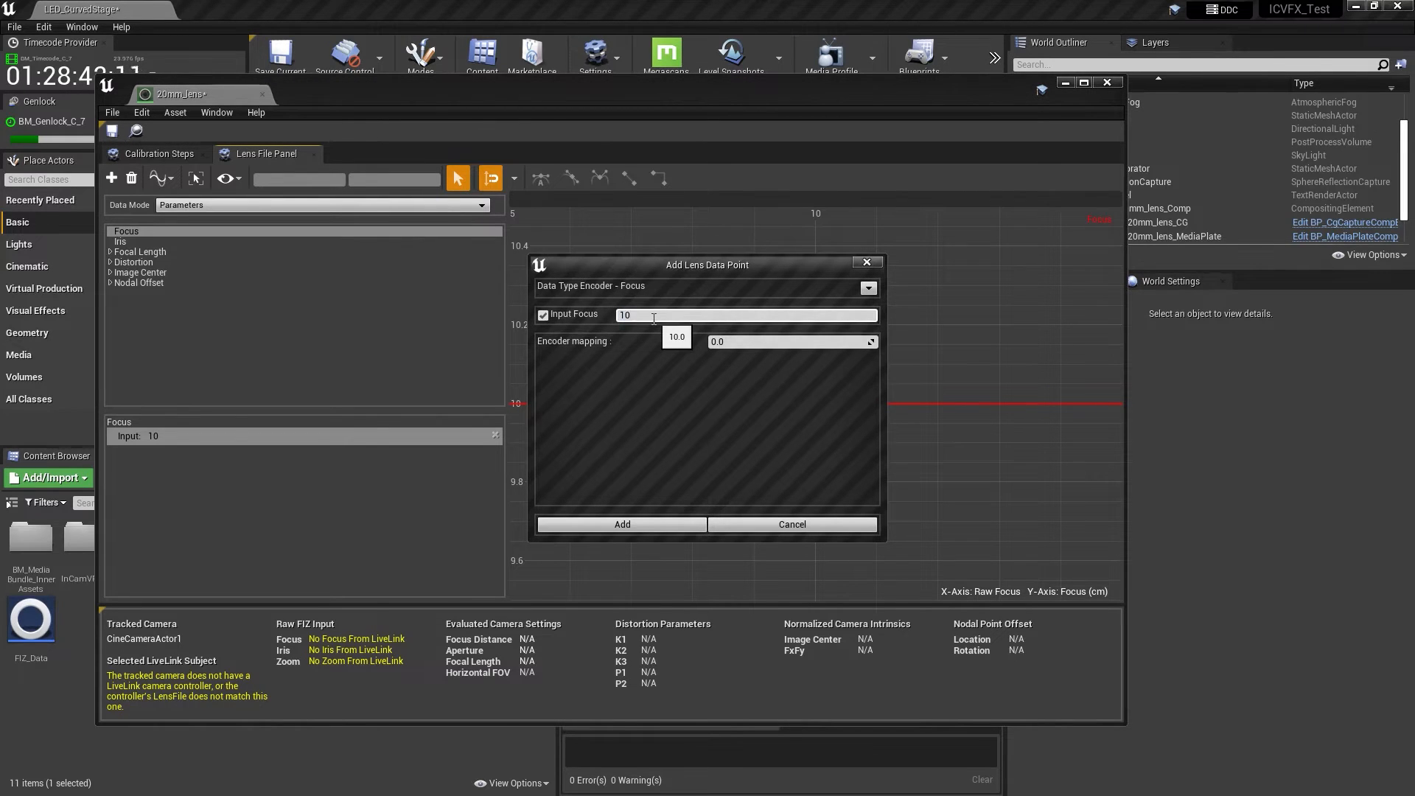
{"action": "type", "text": "00"}
{"action": "key", "text": "Tab"}
{"action": "type", "text": "1000"}
{"action": "left_click", "coordinate": [623, 524]}
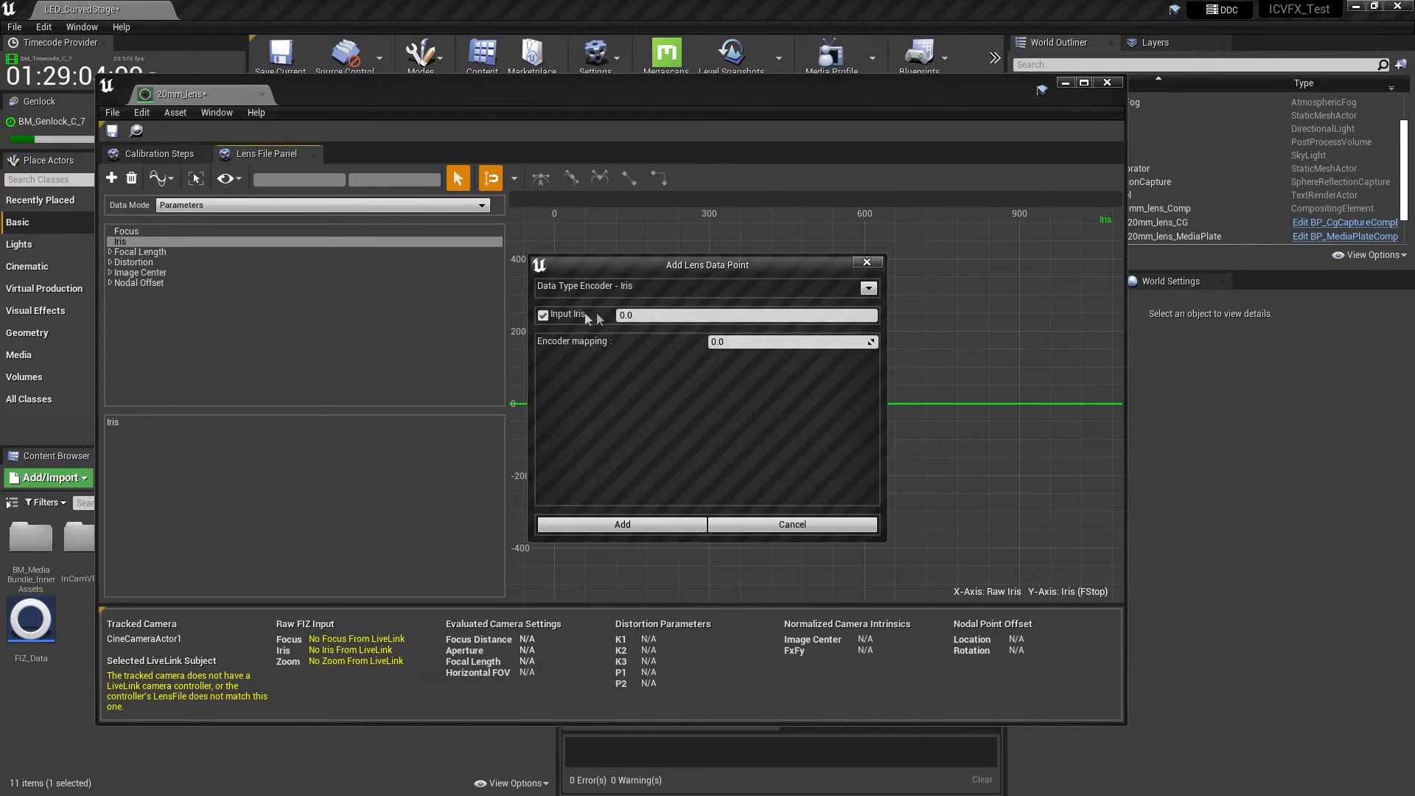
Add a data point to the Iris curve with input iris 1.4 and encoder mapping 1.4
{"action": "left_click", "coordinate": [665, 315]}
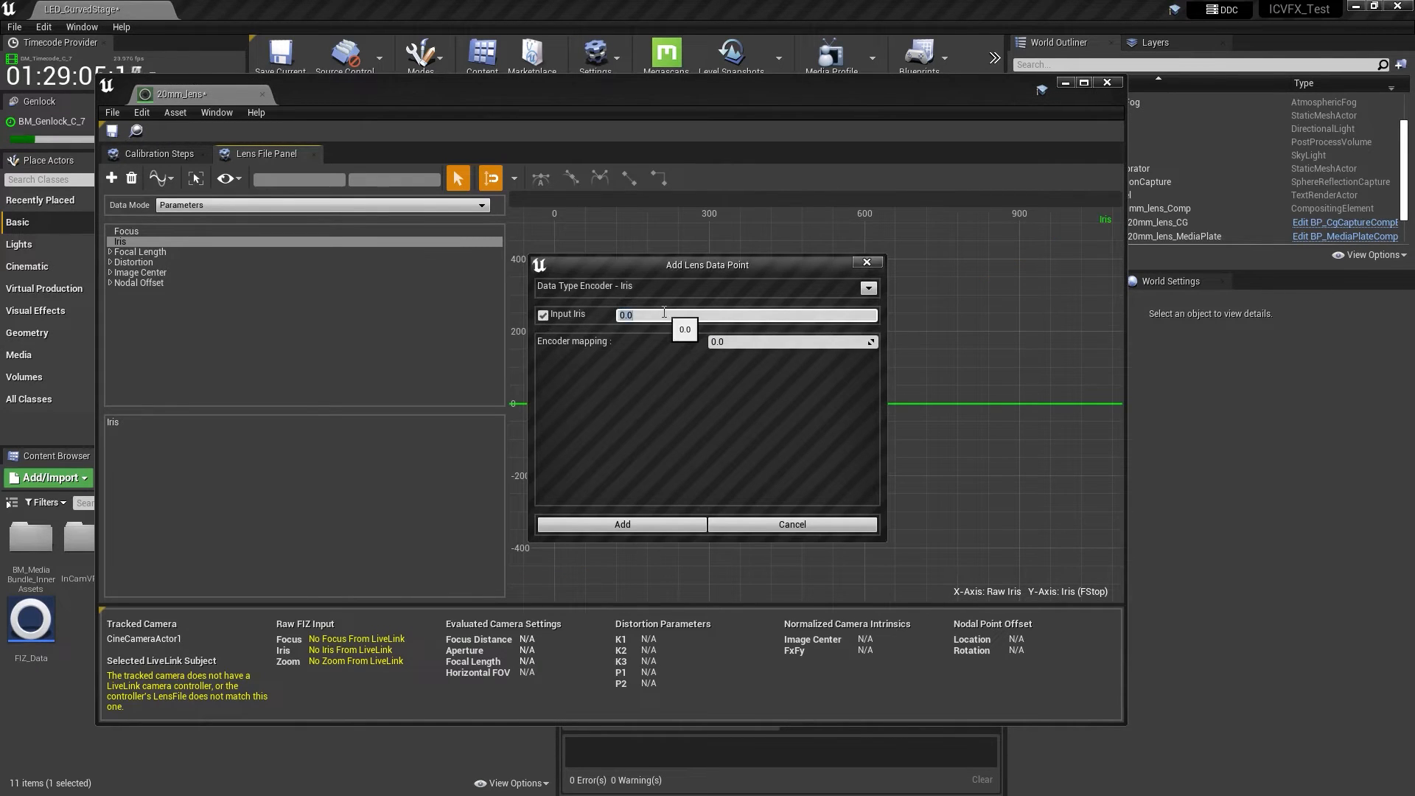
{"action": "key", "text": "Tab"}
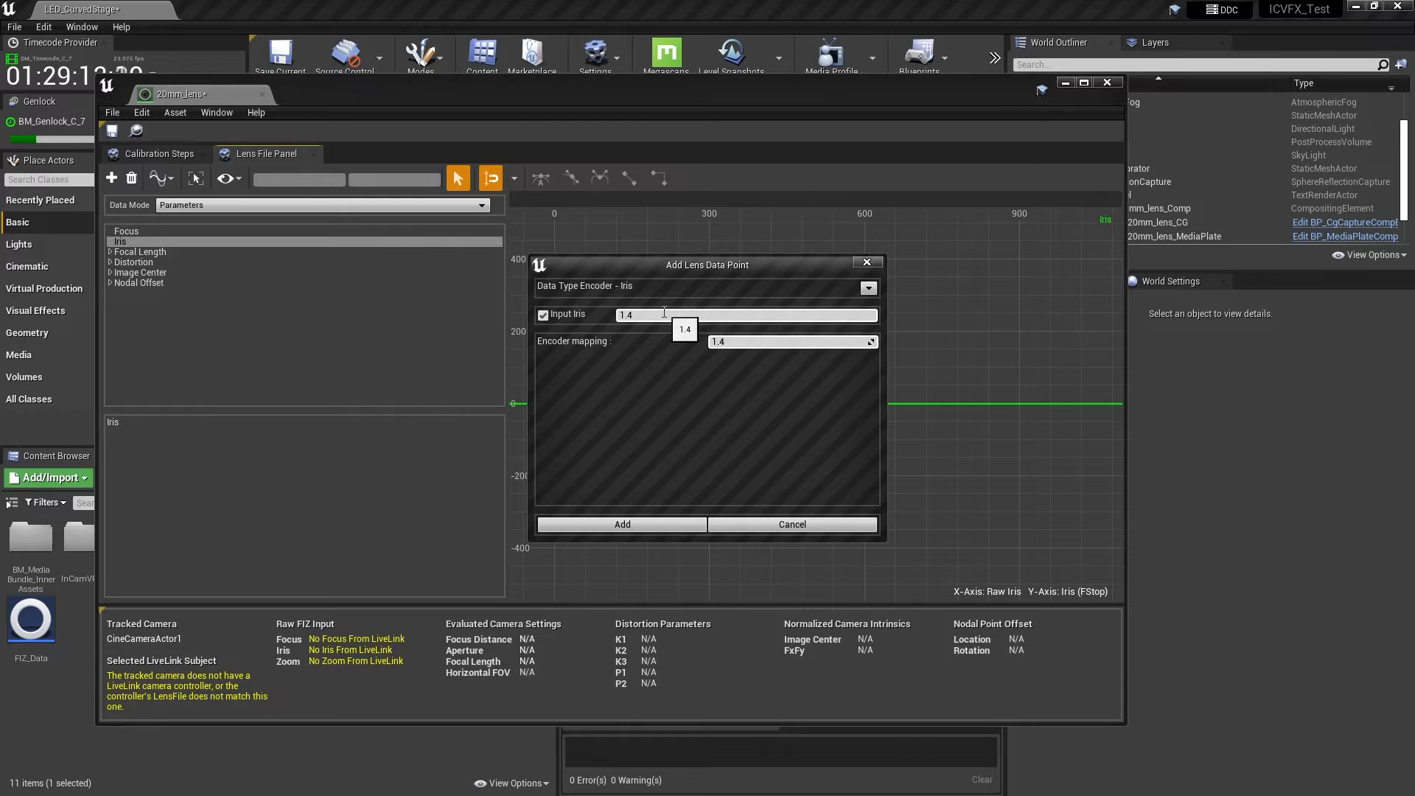
{"action": "left_click", "coordinate": [676, 523]}
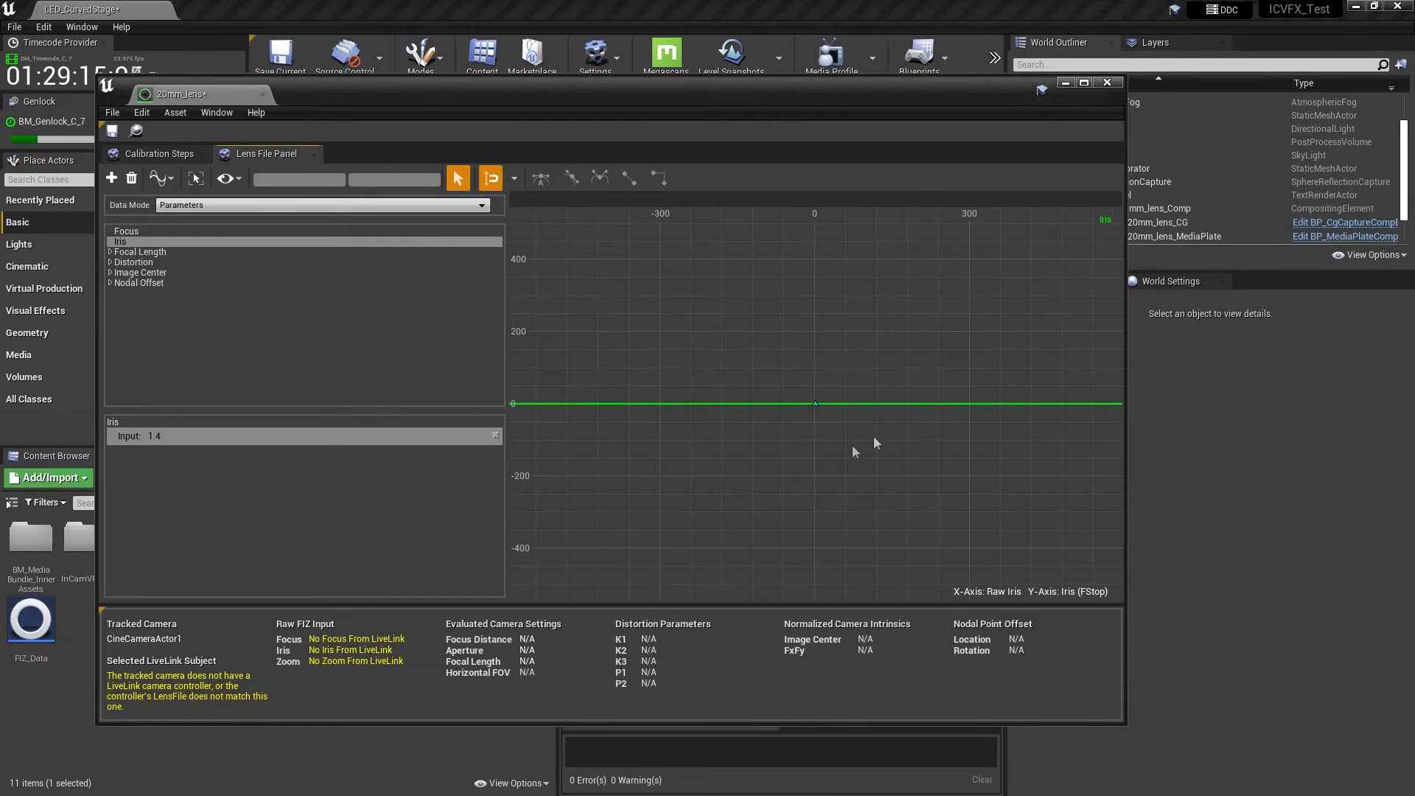
Add a second data point to the Iris curve with input iris 22 and encoder mapping 22
{"action": "right_click", "coordinate": [911, 400]}
{"action": "left_click", "coordinate": [945, 418]}
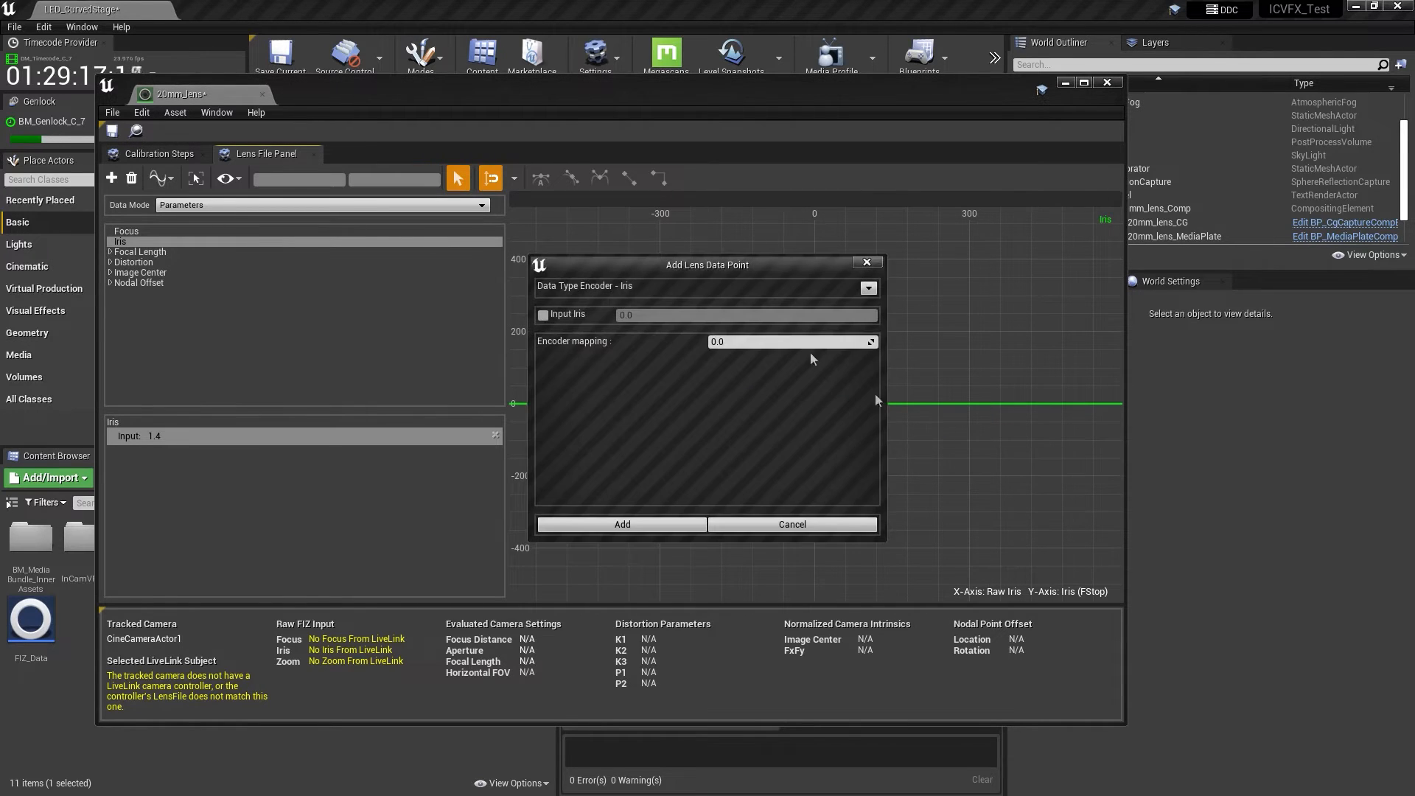
{"action": "left_click", "coordinate": [543, 316]}
{"action": "left_click", "coordinate": [636, 315]}
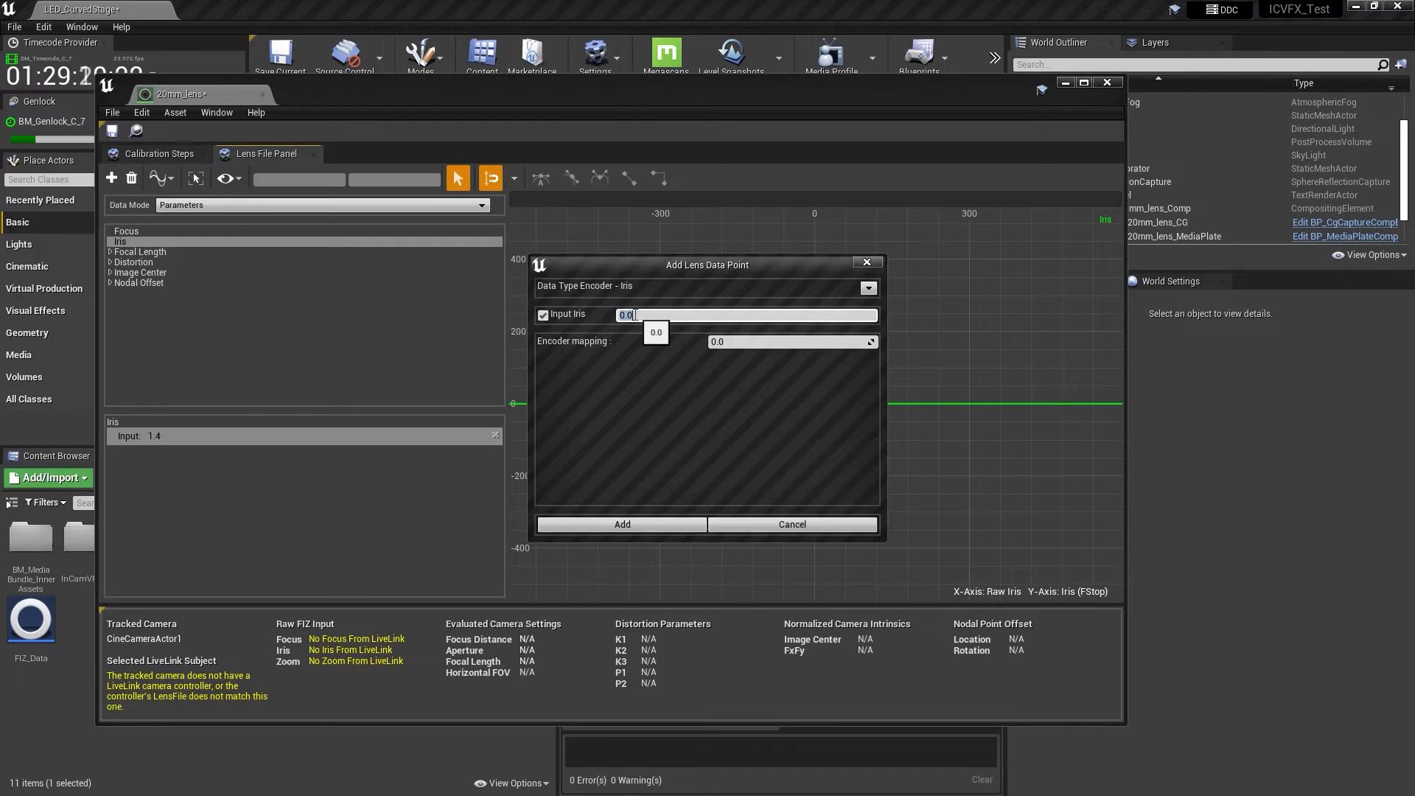
{"action": "type", "text": "22"}
{"action": "key", "text": "Tab"}
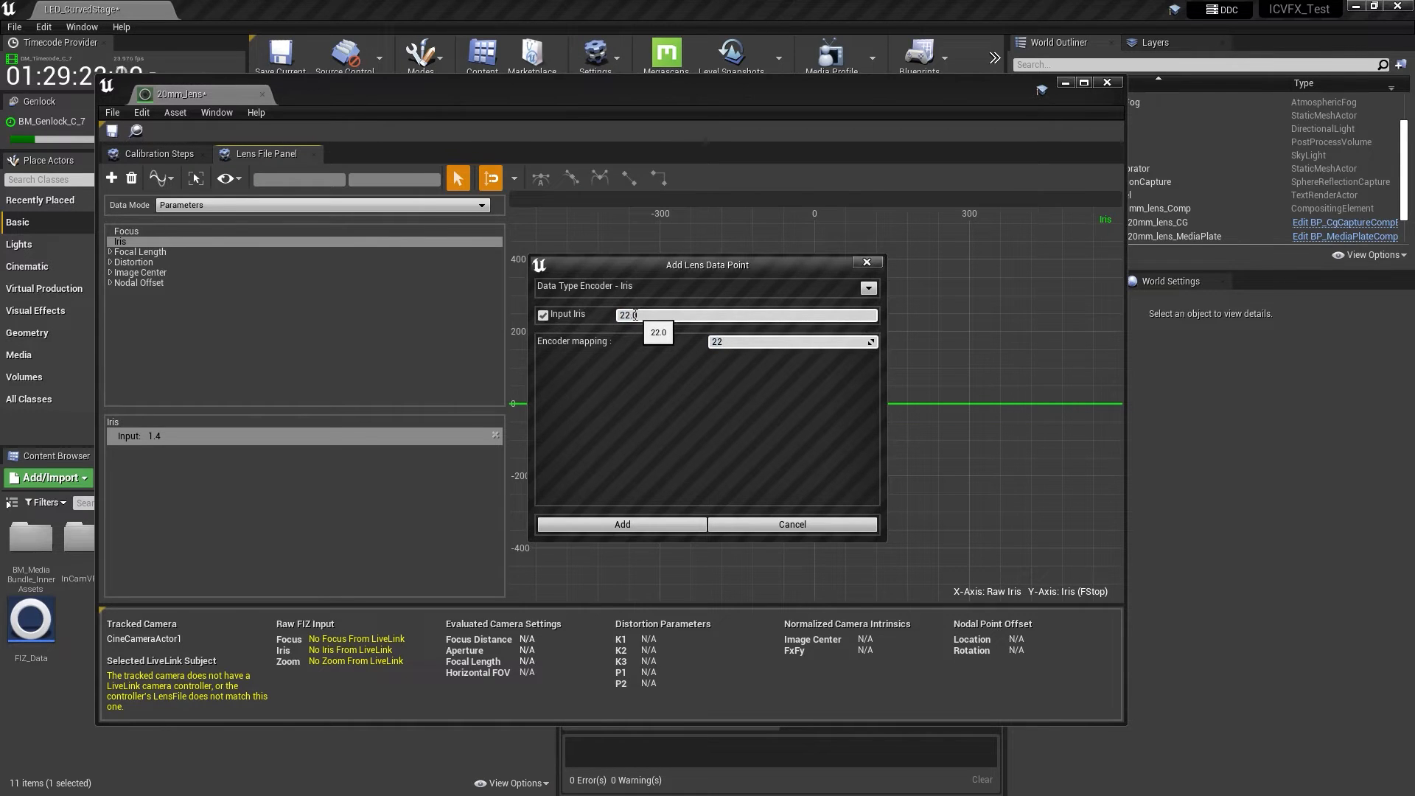
{"action": "left_click", "coordinate": [657, 521]}
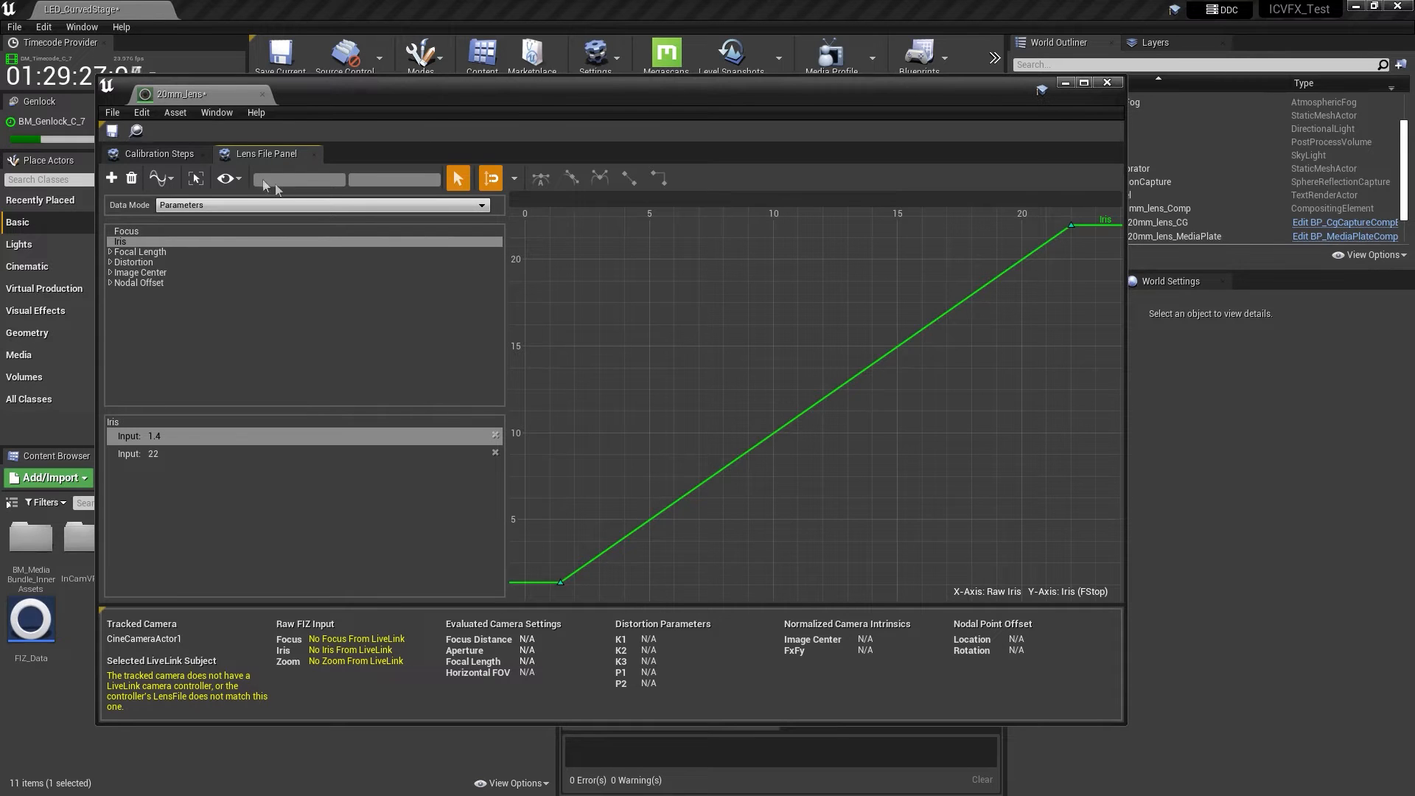
Enter Sony as the lens model name in the lens file's calibration information
{"action": "left_click", "coordinate": [180, 153]}
{"action": "left_click", "coordinate": [967, 337]}
{"action": "type", "text": "Sony"}
{"action": "key", "text": "Tab"}
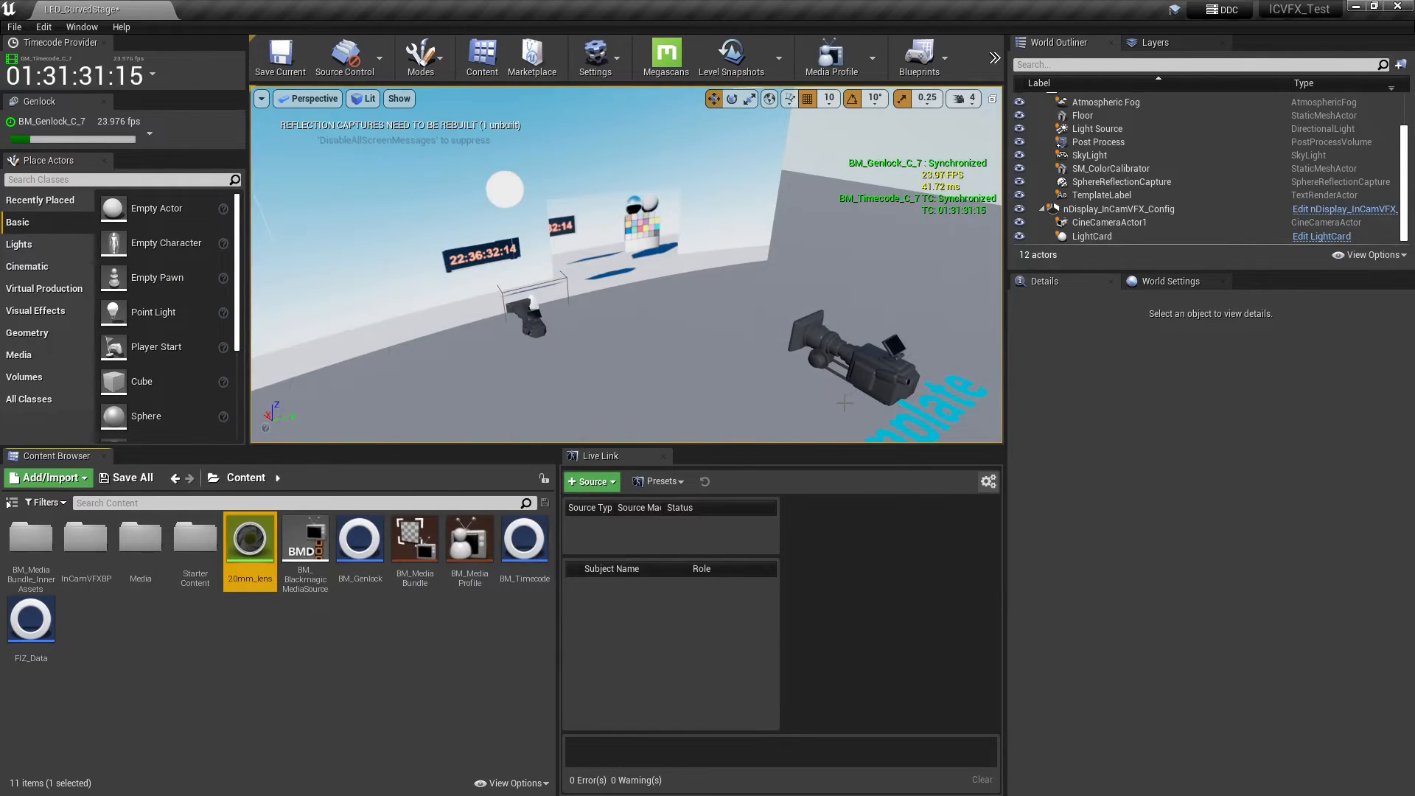
Add a Live Link virtual subject named VirtualCamera that uses the FIZ_Data role
{"action": "left_click", "coordinate": [588, 491]}
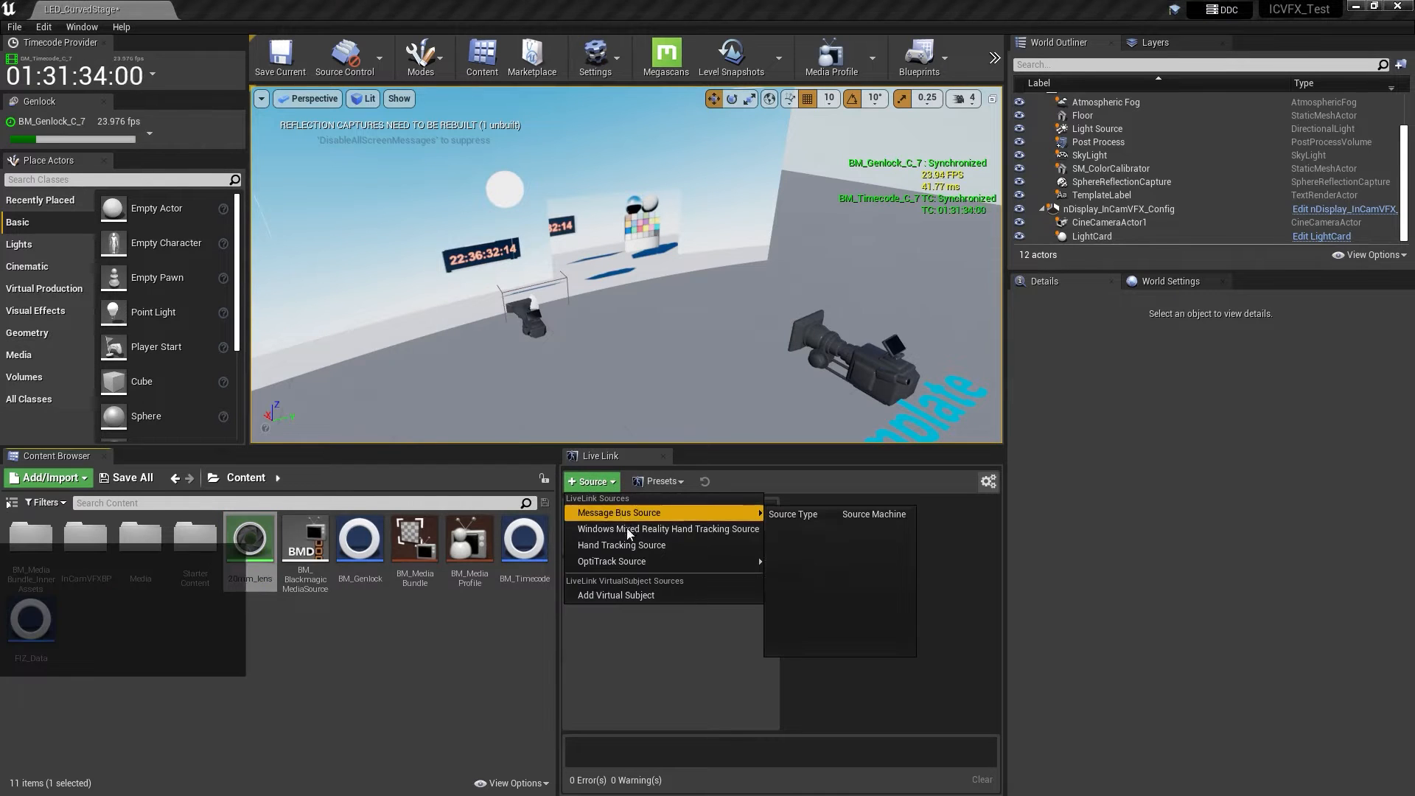
{"action": "left_click", "coordinate": [633, 596]}
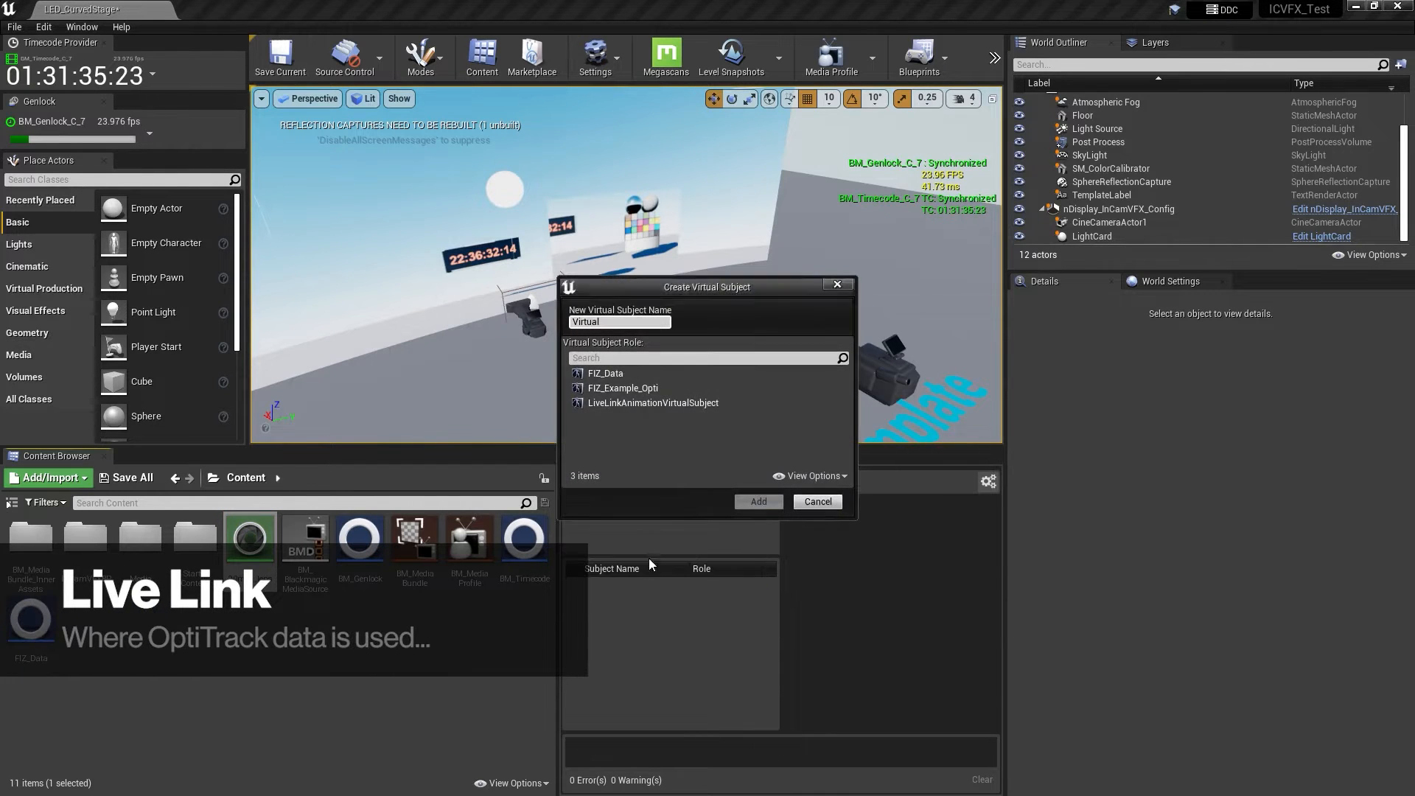
{"action": "left_click", "coordinate": [656, 374]}
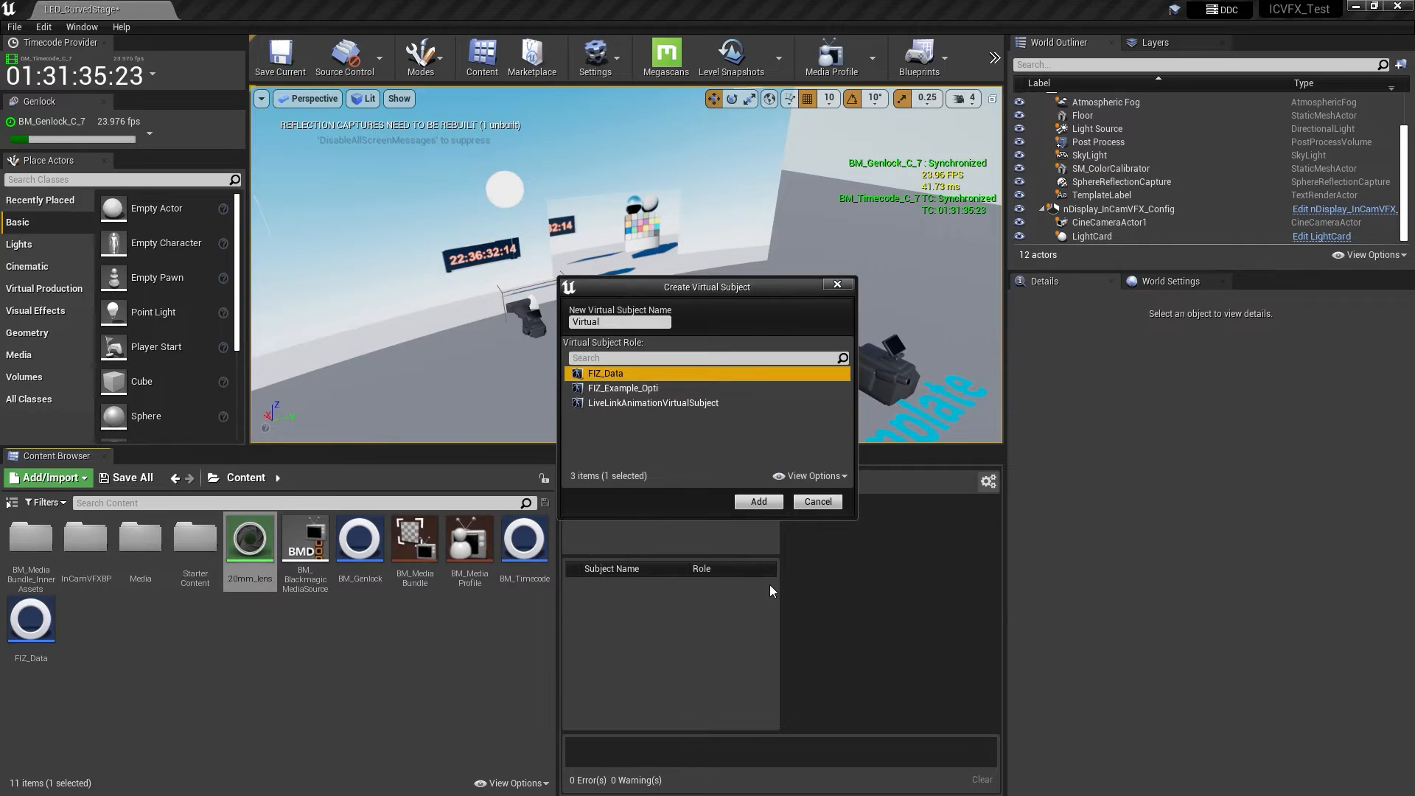
{"action": "left_click", "coordinate": [609, 322]}
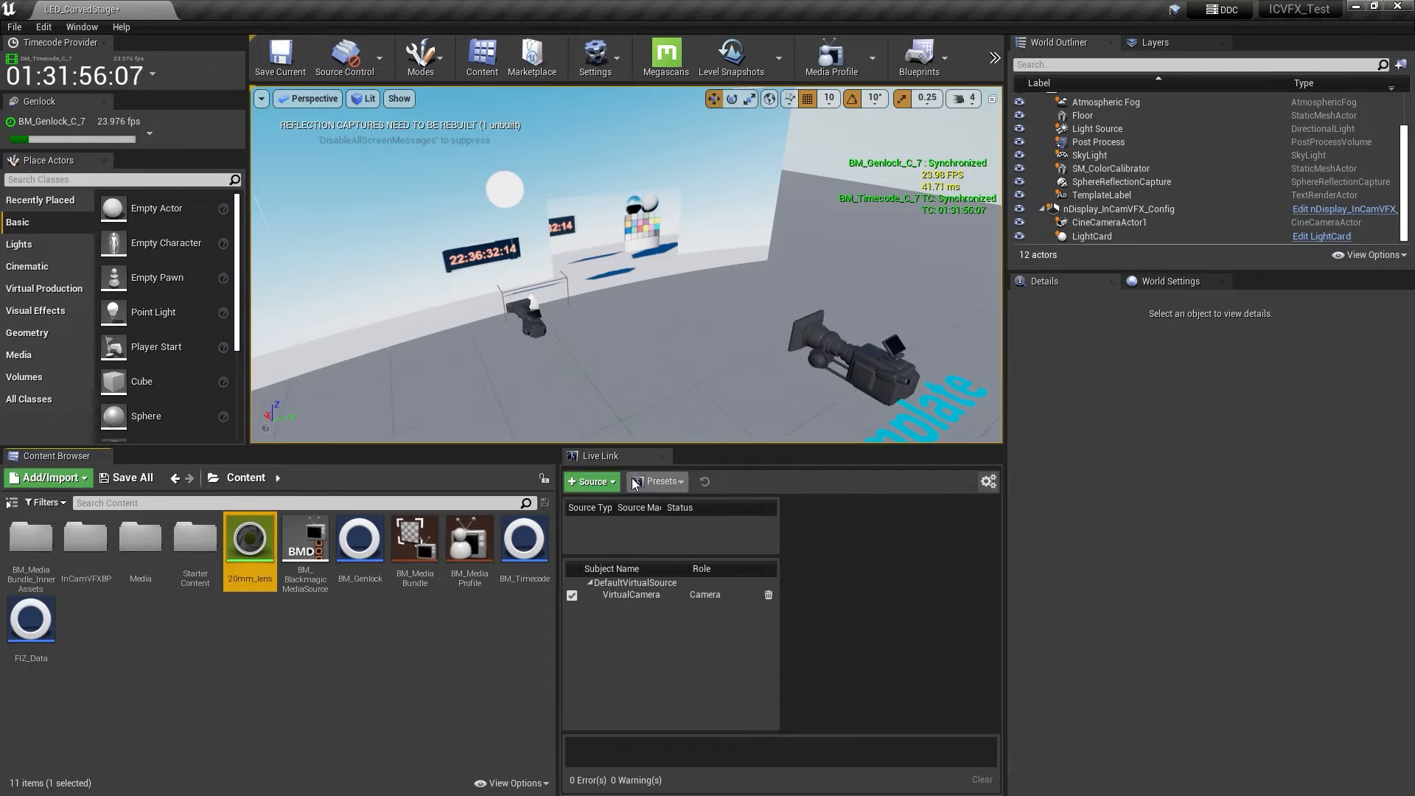
Add the OptiTrack source to Live Link to stream the Motive rigid bodies
{"action": "left_click", "coordinate": [592, 482]}
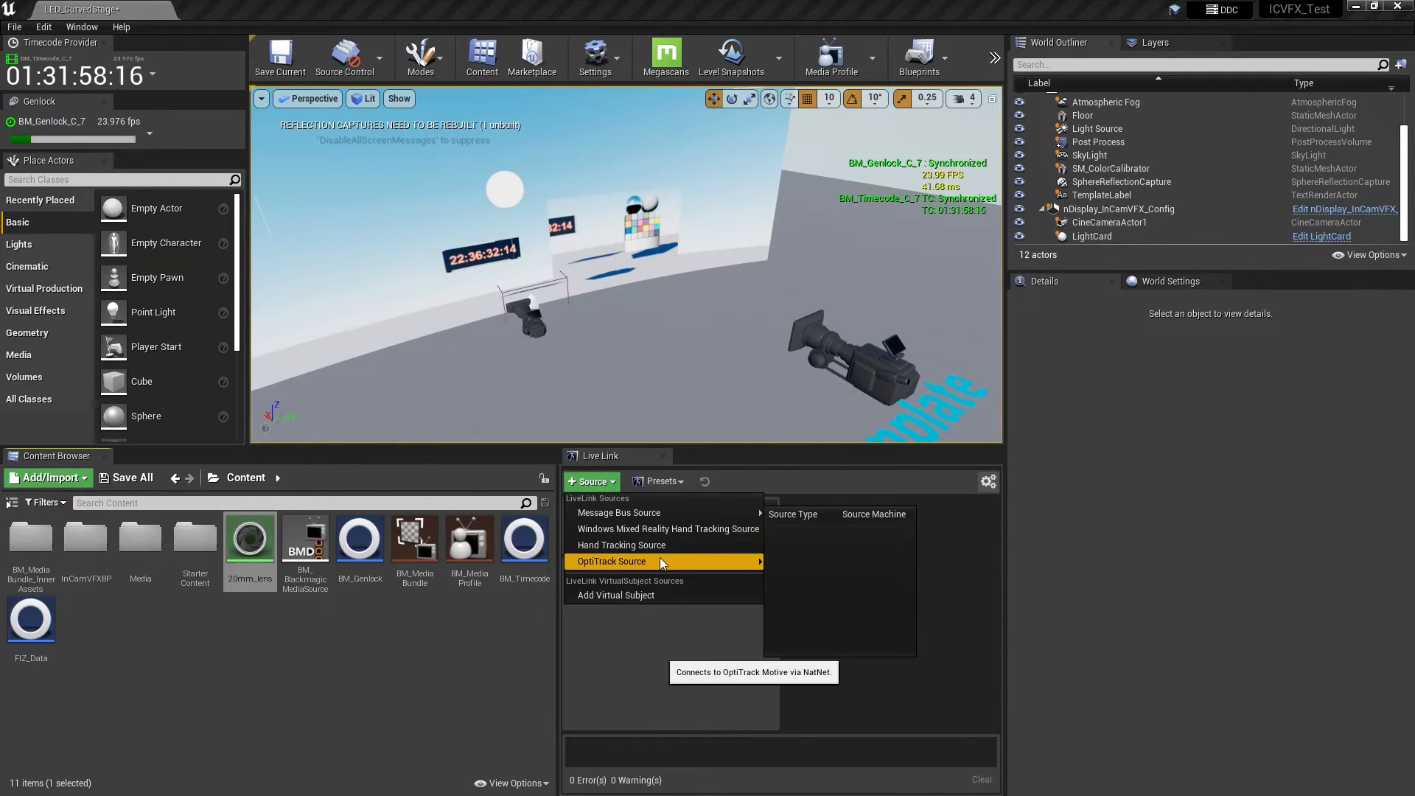
{"action": "mouse_move", "coordinate": [661, 560]}
{"action": "left_click", "coordinate": [863, 642]}
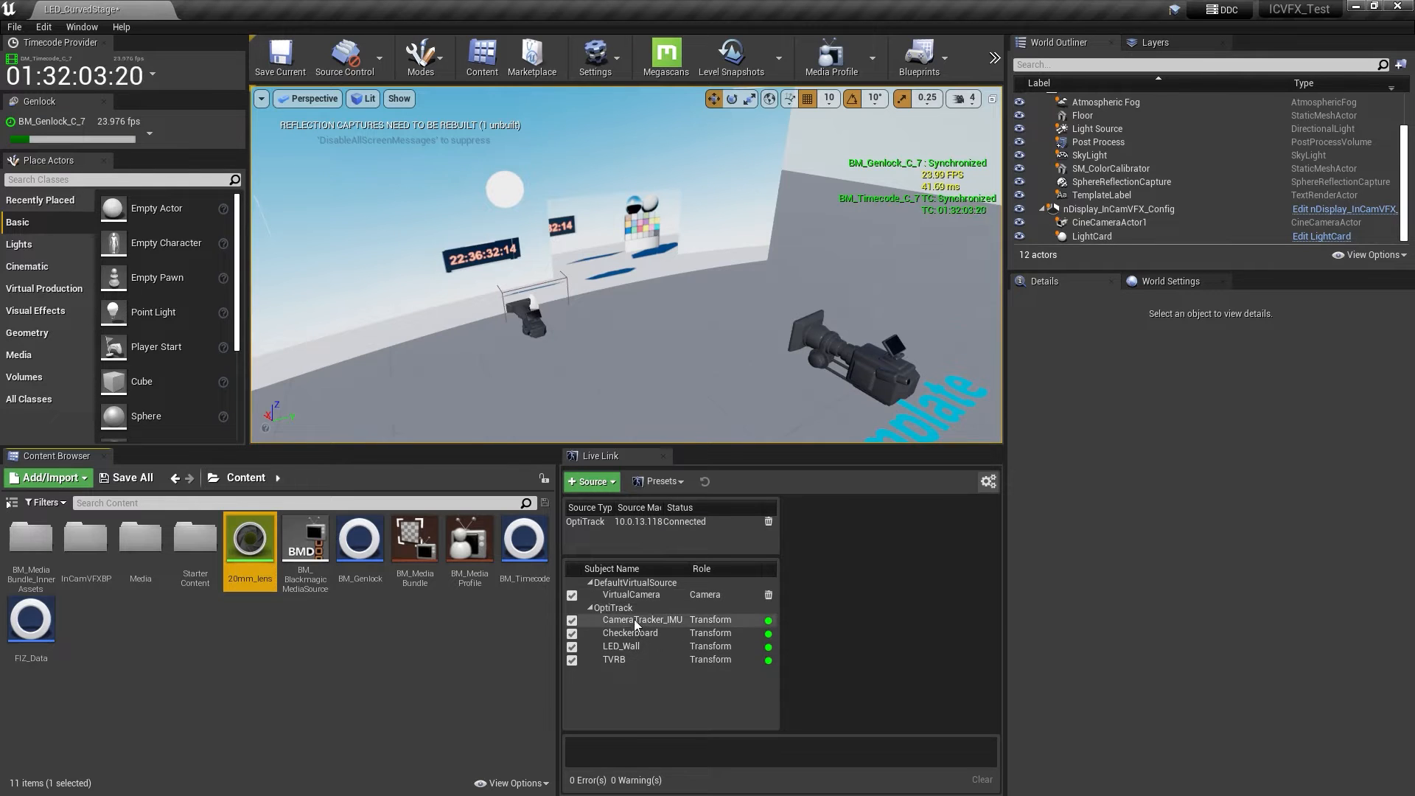
Save the current Live Link setup as a preset named OptiTrack_LL_Preset
{"action": "left_click", "coordinate": [660, 488]}
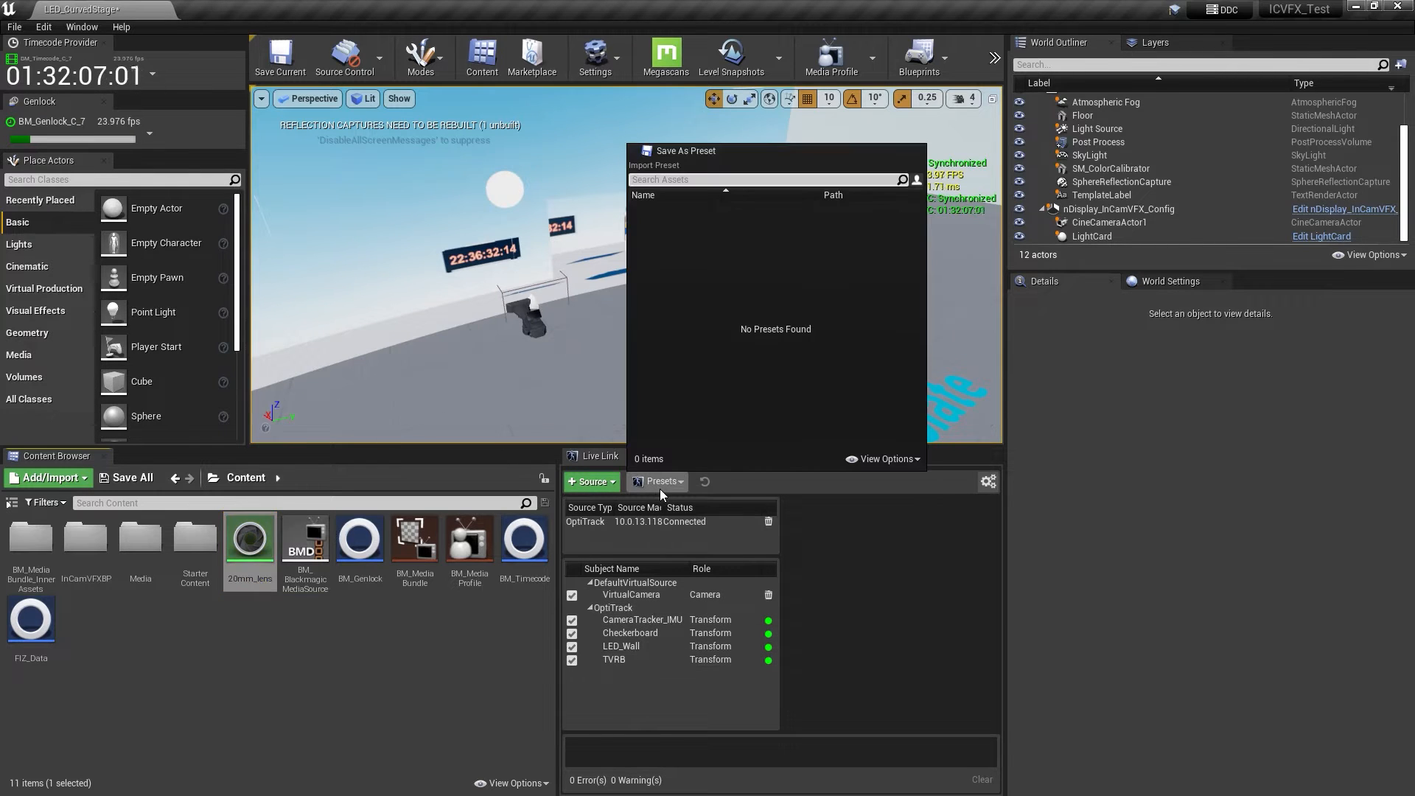
{"action": "left_click", "coordinate": [682, 151]}
{"action": "type", "text": "OptiTrack_LL_Preset"}
{"action": "key", "text": "Return"}
Set the Default Live Link Preset in the project settings to the saved OptiTrack Live Link preset
{"action": "left_click", "coordinate": [43, 27]}
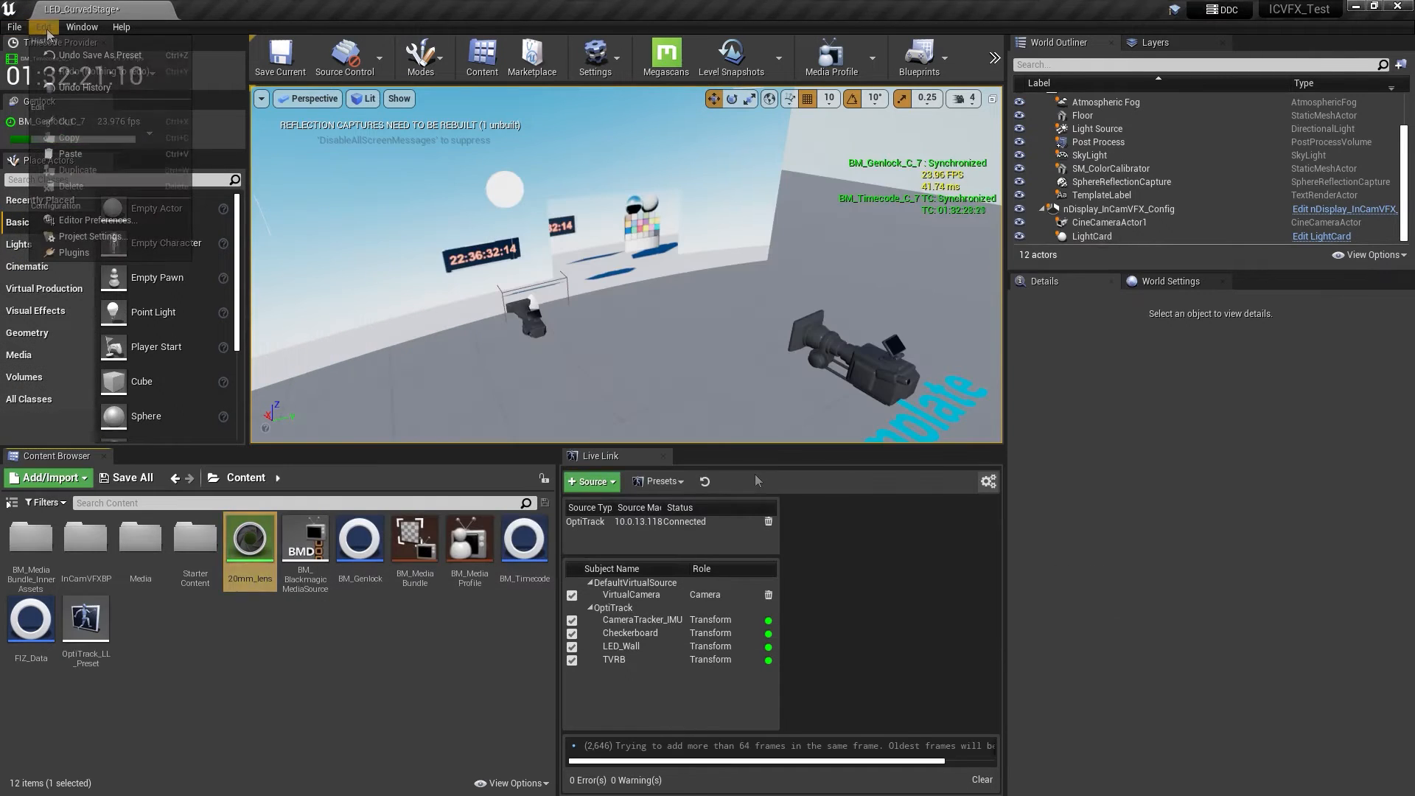
{"action": "left_click", "coordinate": [100, 238]}
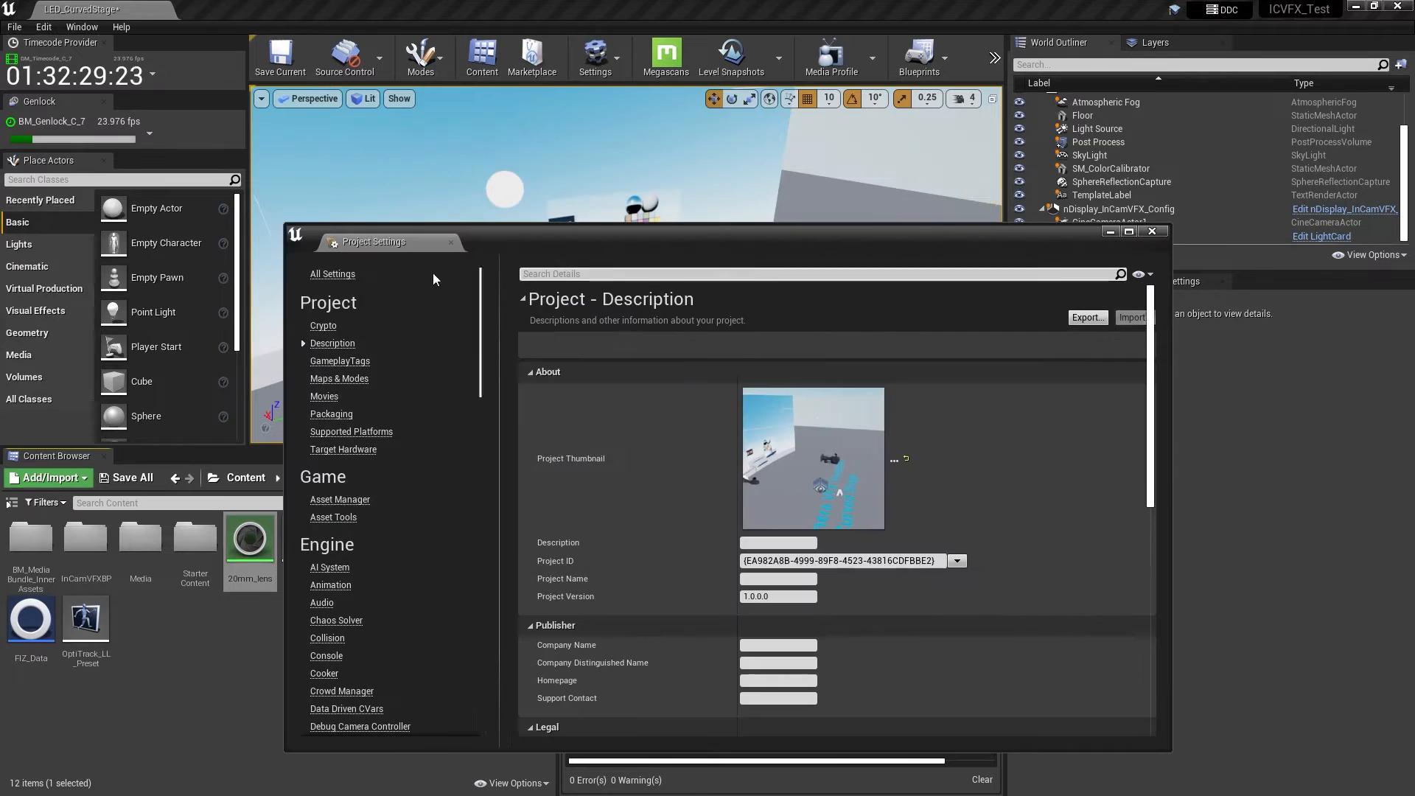
{"action": "left_click", "coordinate": [700, 273]}
{"action": "type", "text": "live"}
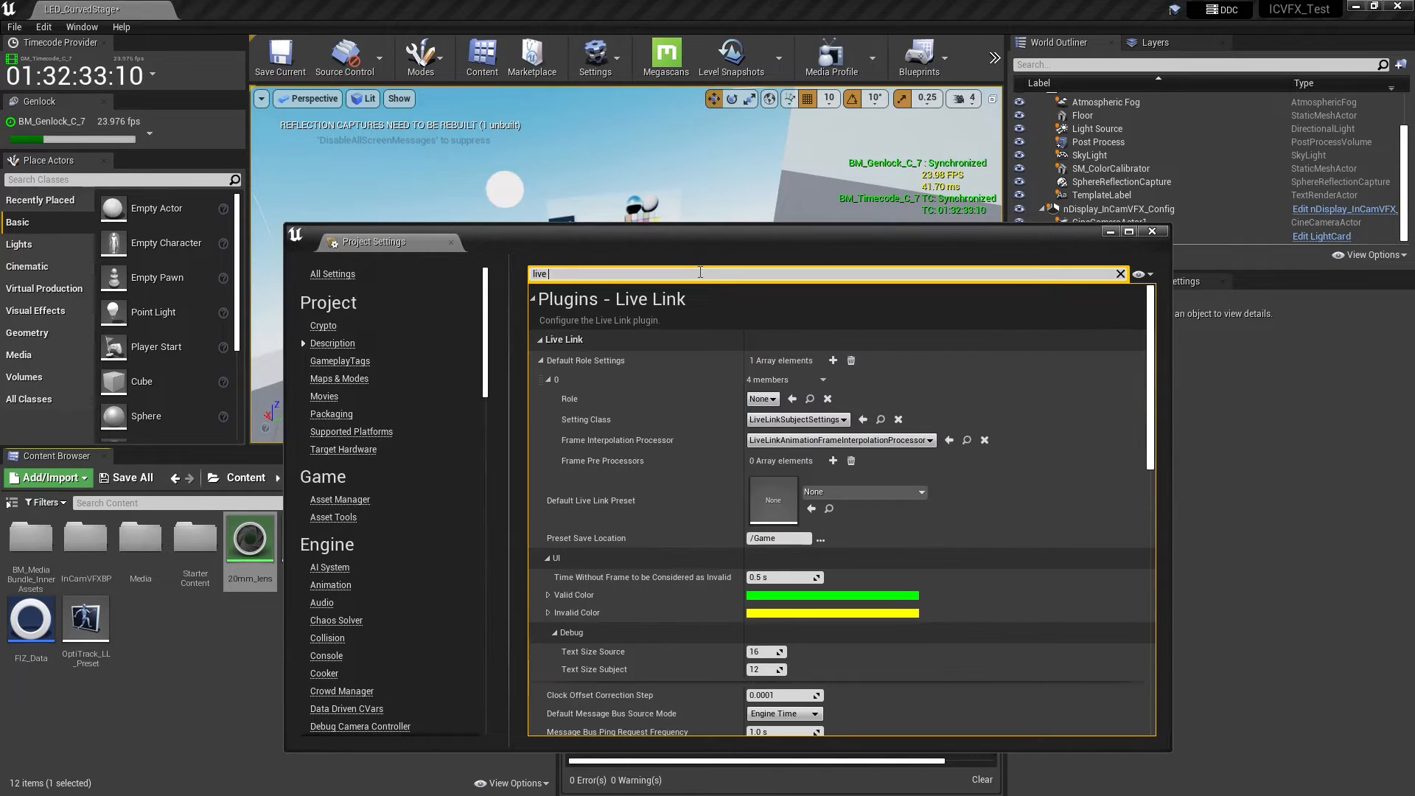
{"action": "left_click", "coordinate": [848, 493]}
{"action": "left_click", "coordinate": [903, 293]}
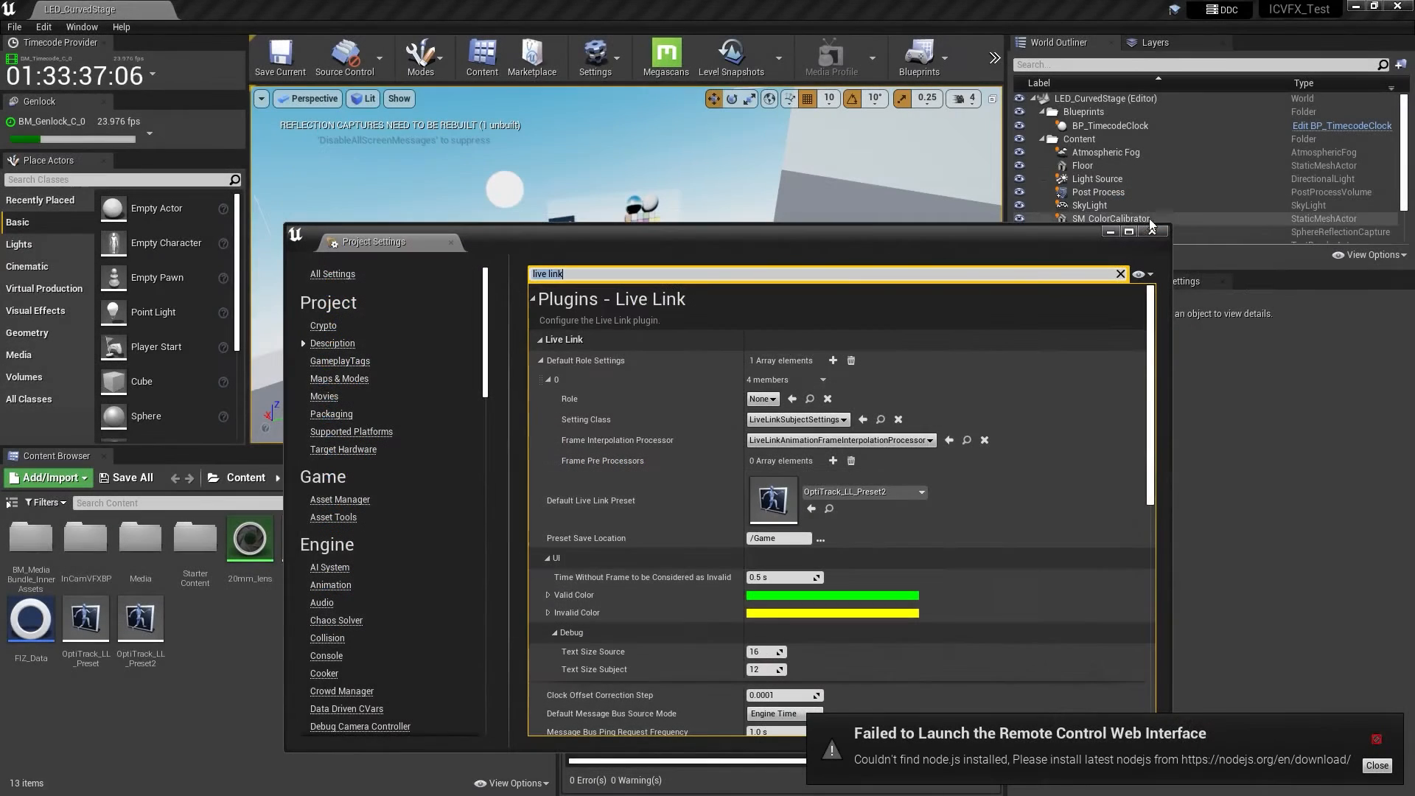
Close the project settings and save all levels and assets of the project
{"action": "left_click", "coordinate": [1153, 233]}
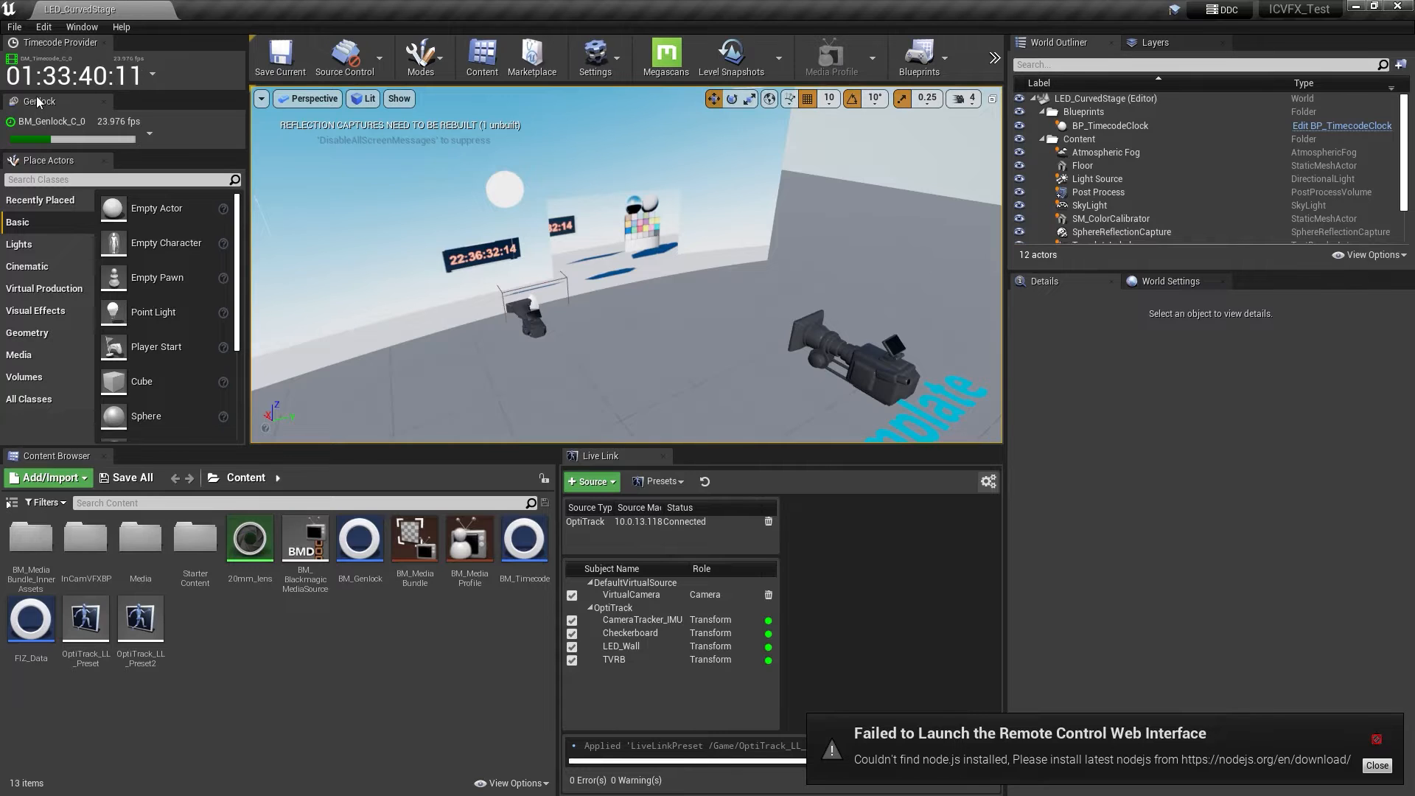
{"action": "left_click", "coordinate": [13, 27]}
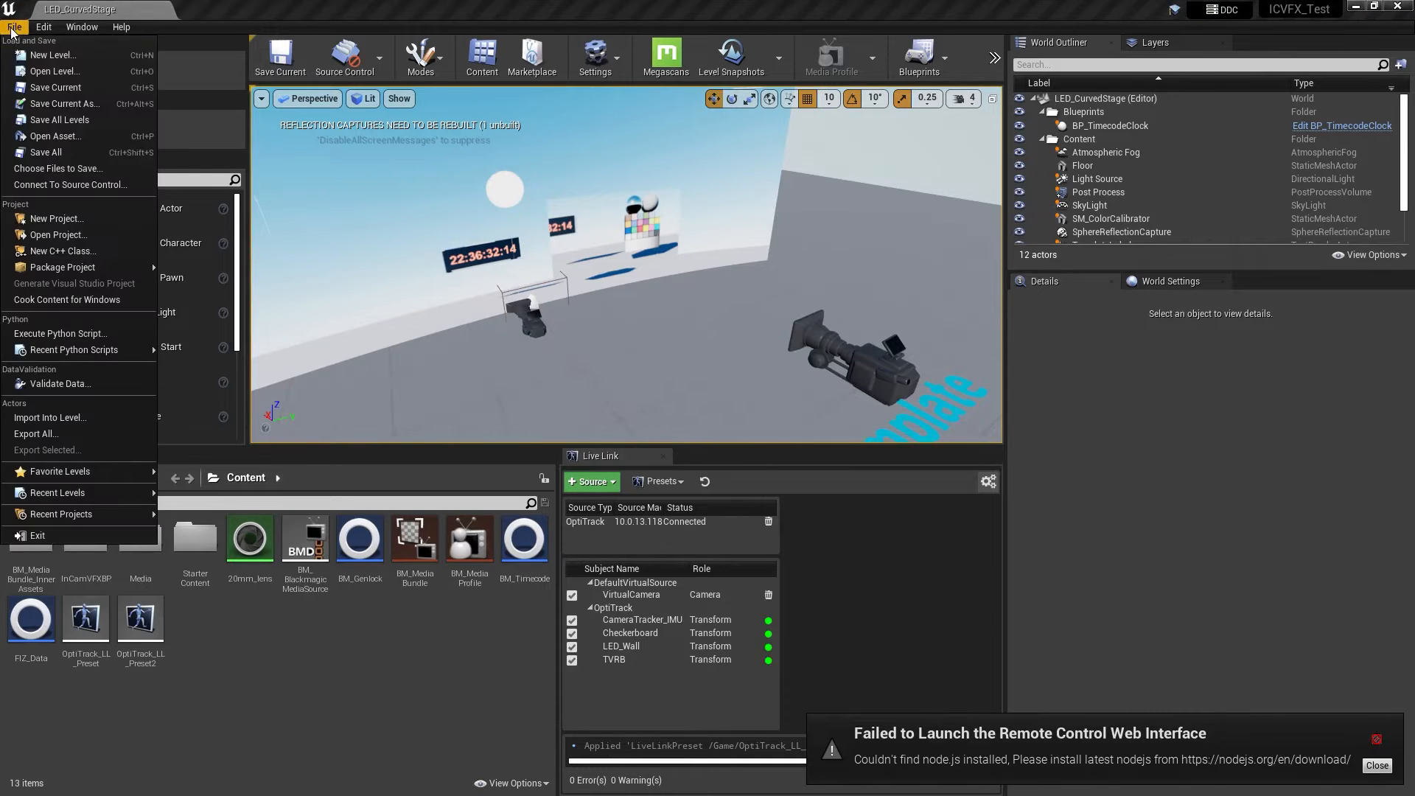
{"action": "left_click", "coordinate": [59, 154]}
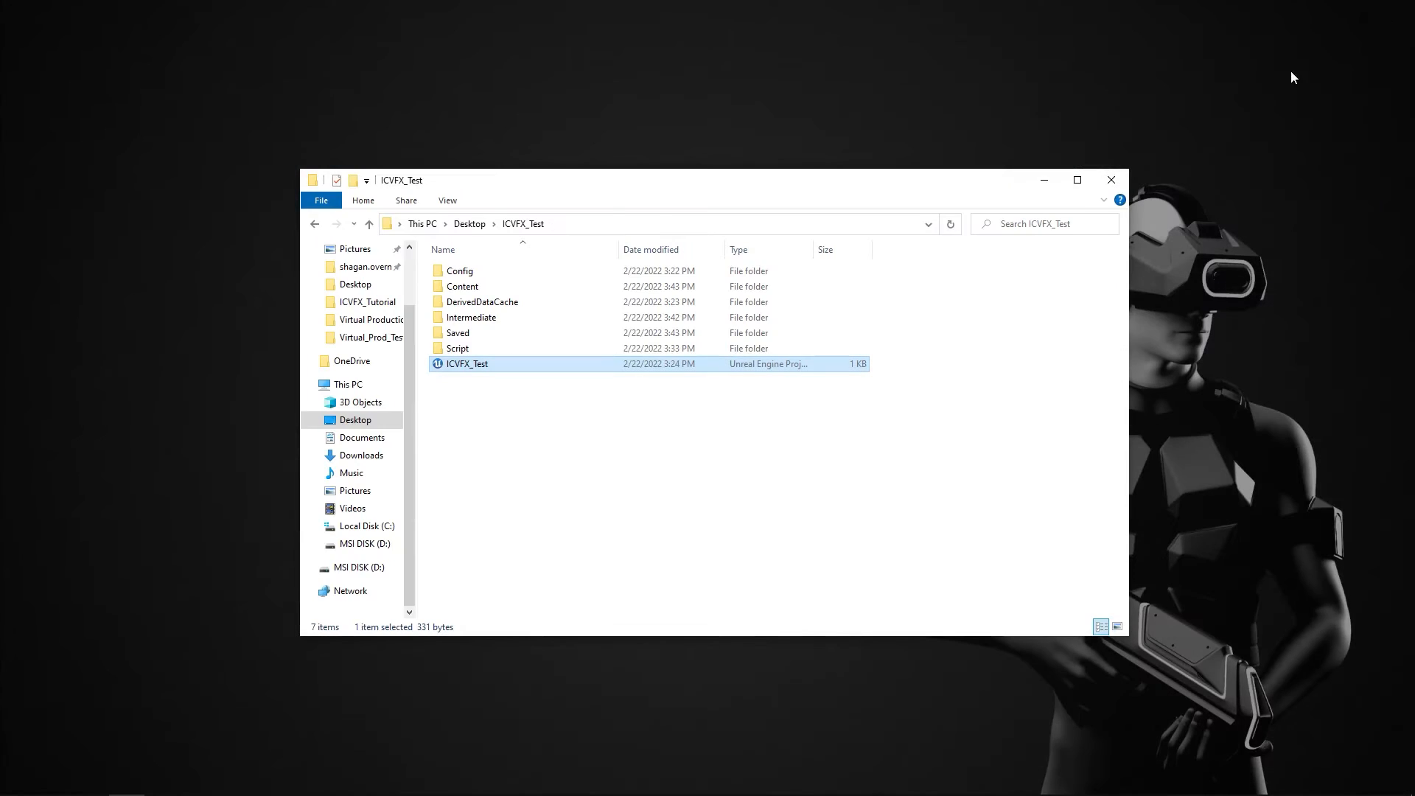
{"action": "left_click", "coordinate": [692, 531]}
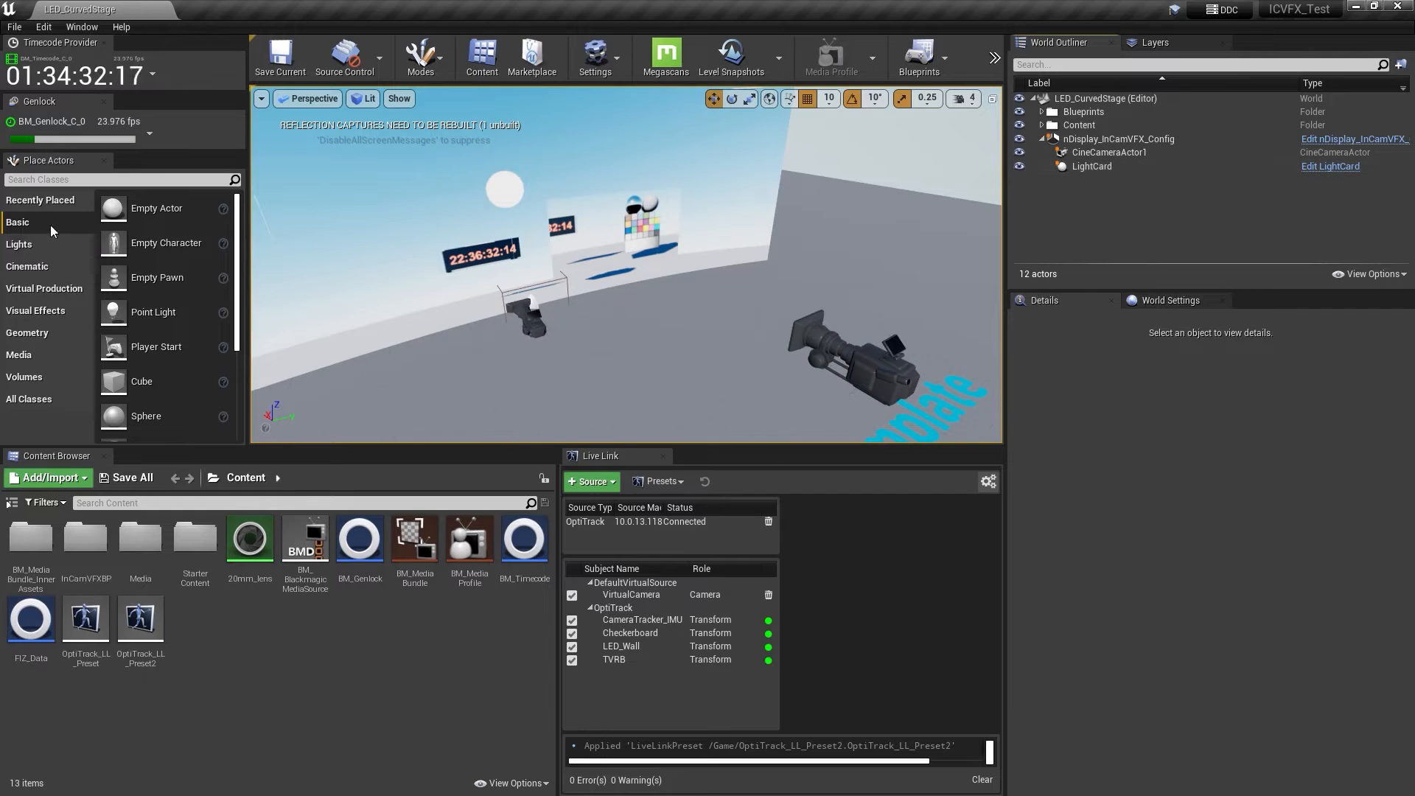
Place an empty actor at X 20, Y 20 under nDisplay_InCamVFX_Config and name it Cine_Parent
{"action": "left_click_drag", "start_coordinate": [124, 205], "coordinate": [588, 357]}
{"action": "left_click", "coordinate": [1202, 454]}
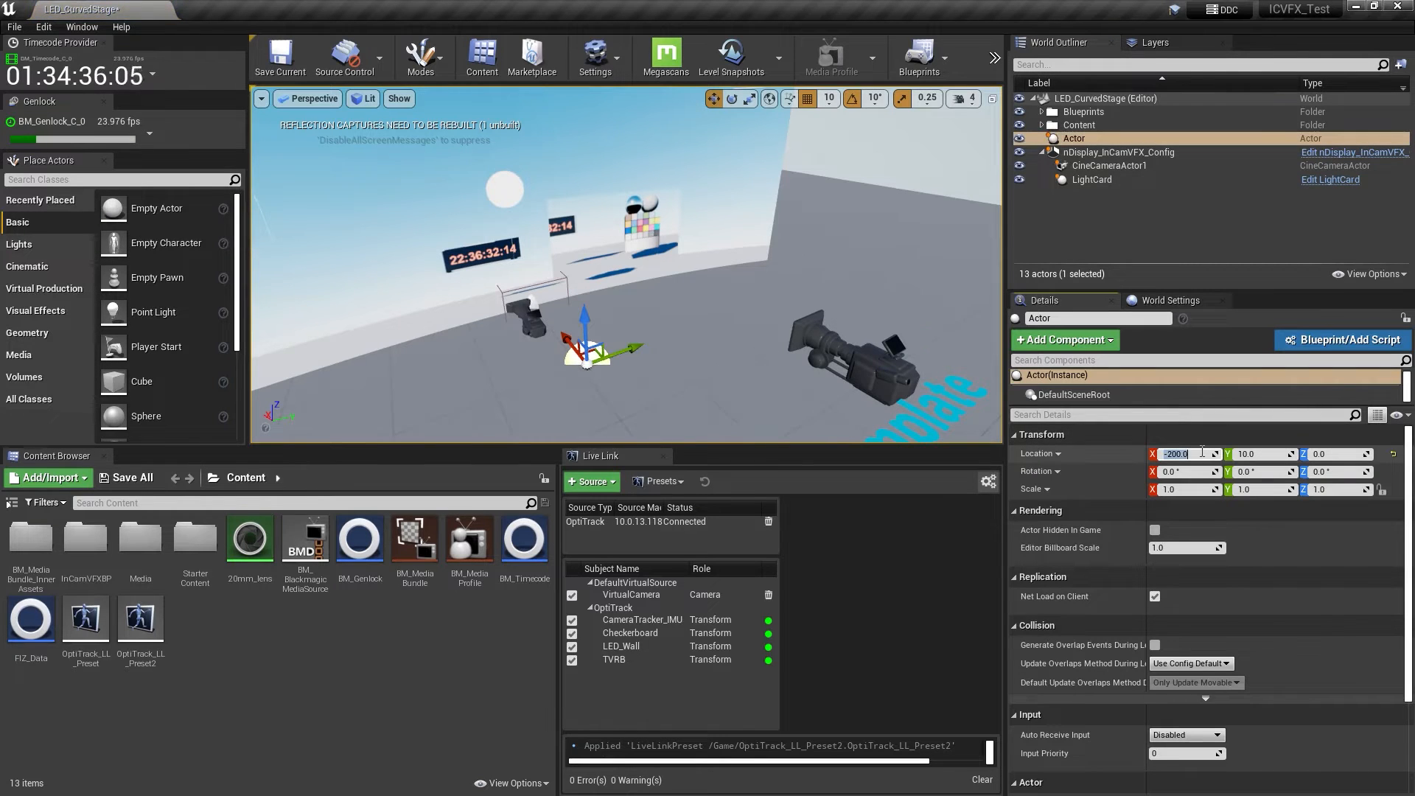
{"action": "type", "text": "20"}
{"action": "key", "text": "Tab"}
{"action": "type", "text": "20"}
{"action": "key", "text": "Tab"}
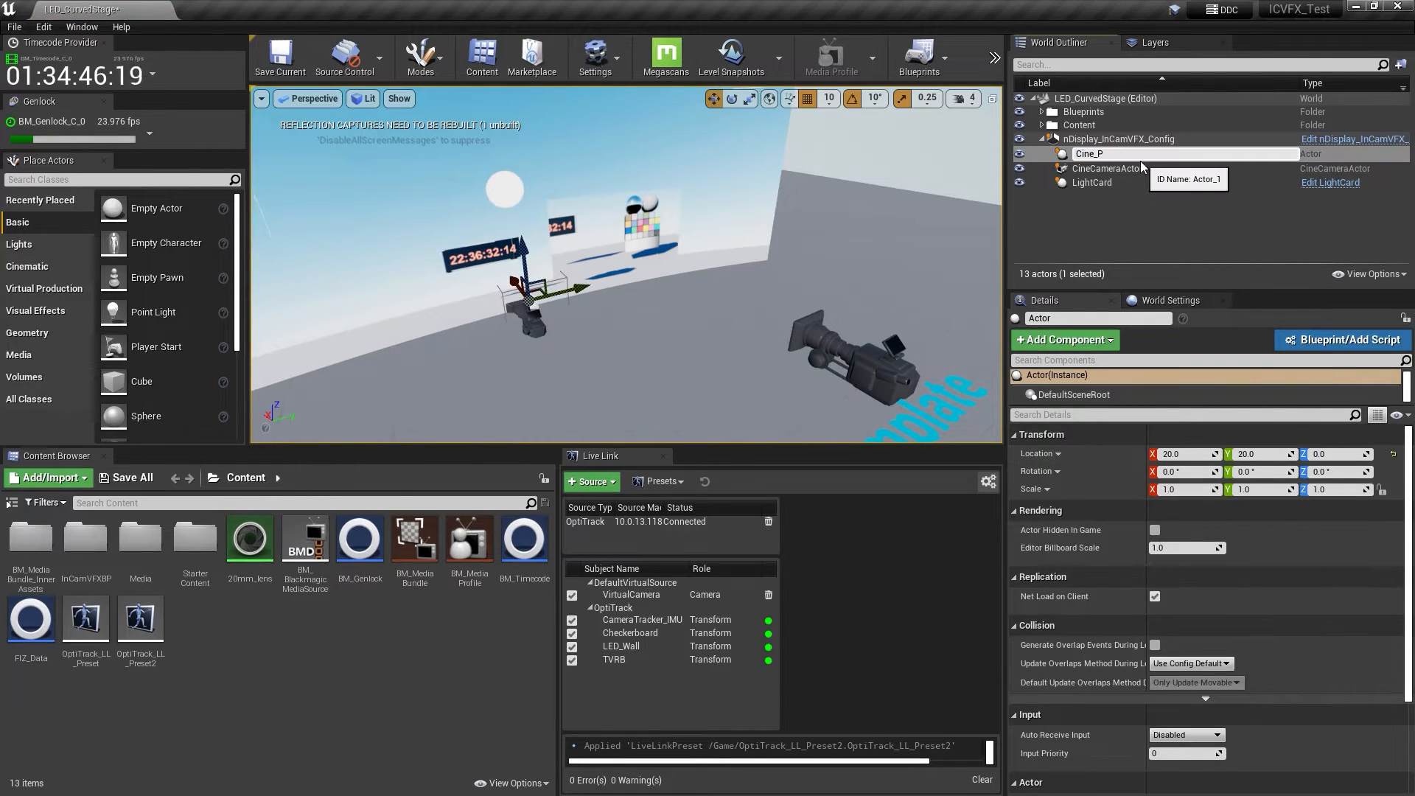
{"action": "type", "text": "t"}
{"action": "key", "text": "Return"}
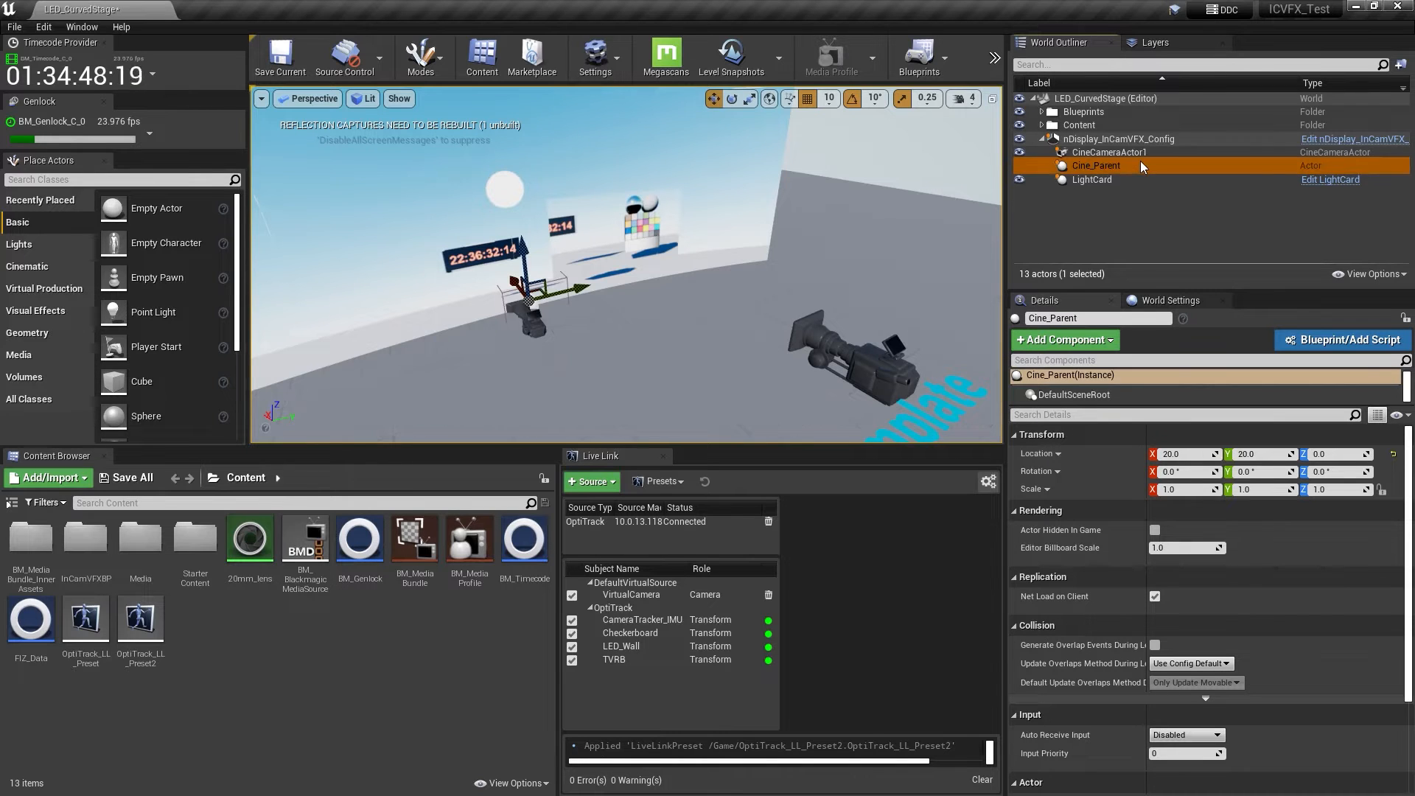
Nest CineCameraActor1 under Cine_Parent and set the X and Y location of Cine_Parent to 0
{"action": "left_click_drag", "start_coordinate": [1144, 149], "coordinate": [1112, 163]}
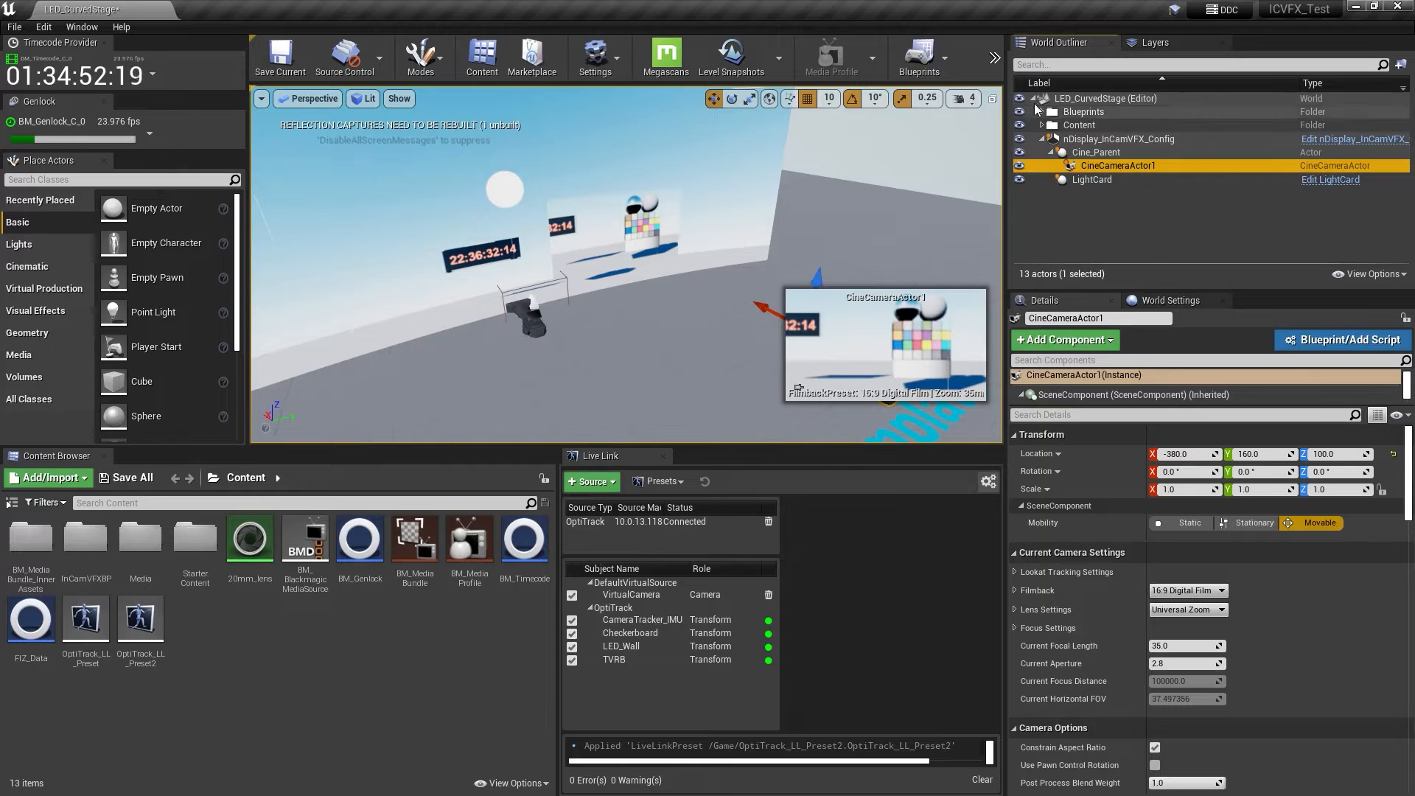
{"action": "left_click", "coordinate": [1113, 153]}
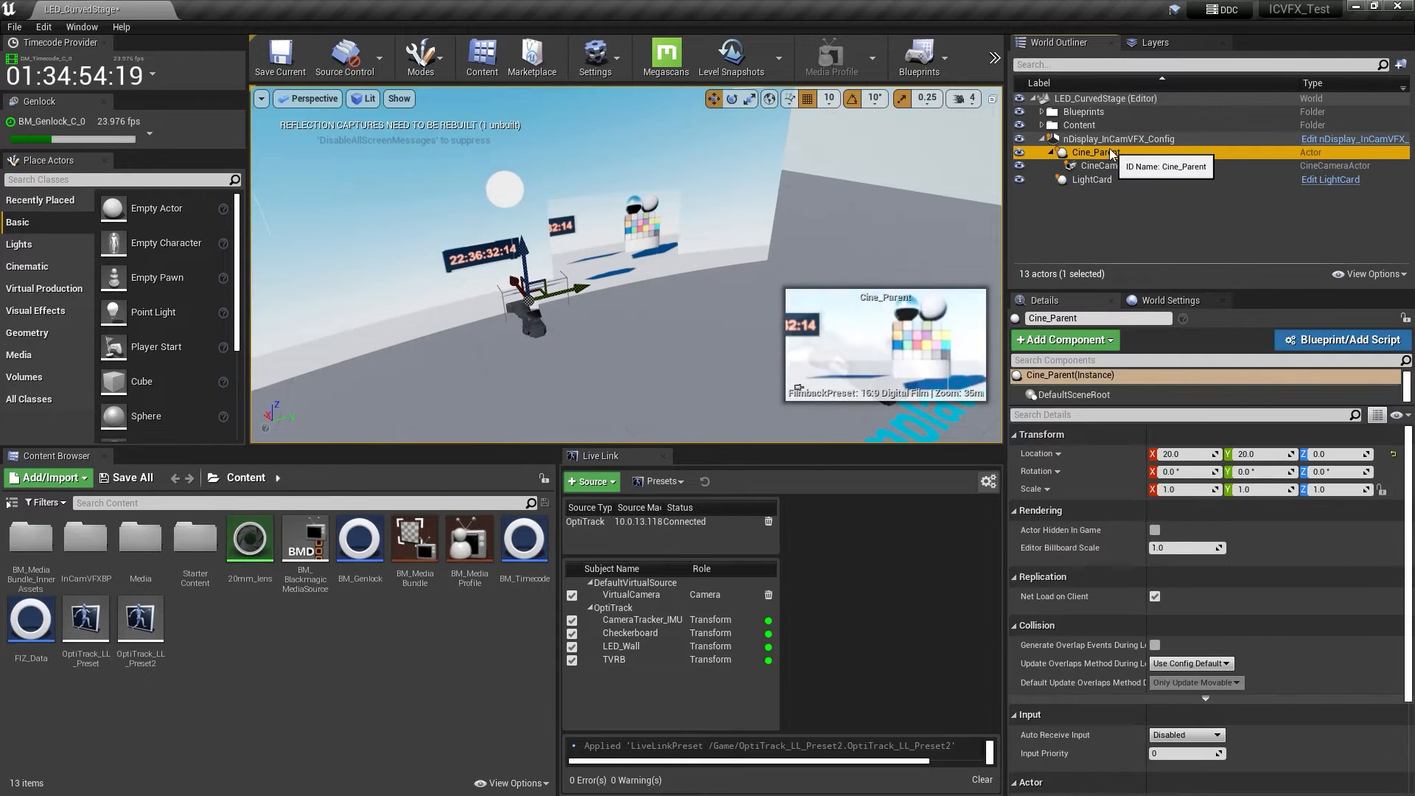
{"action": "left_click", "coordinate": [1186, 454]}
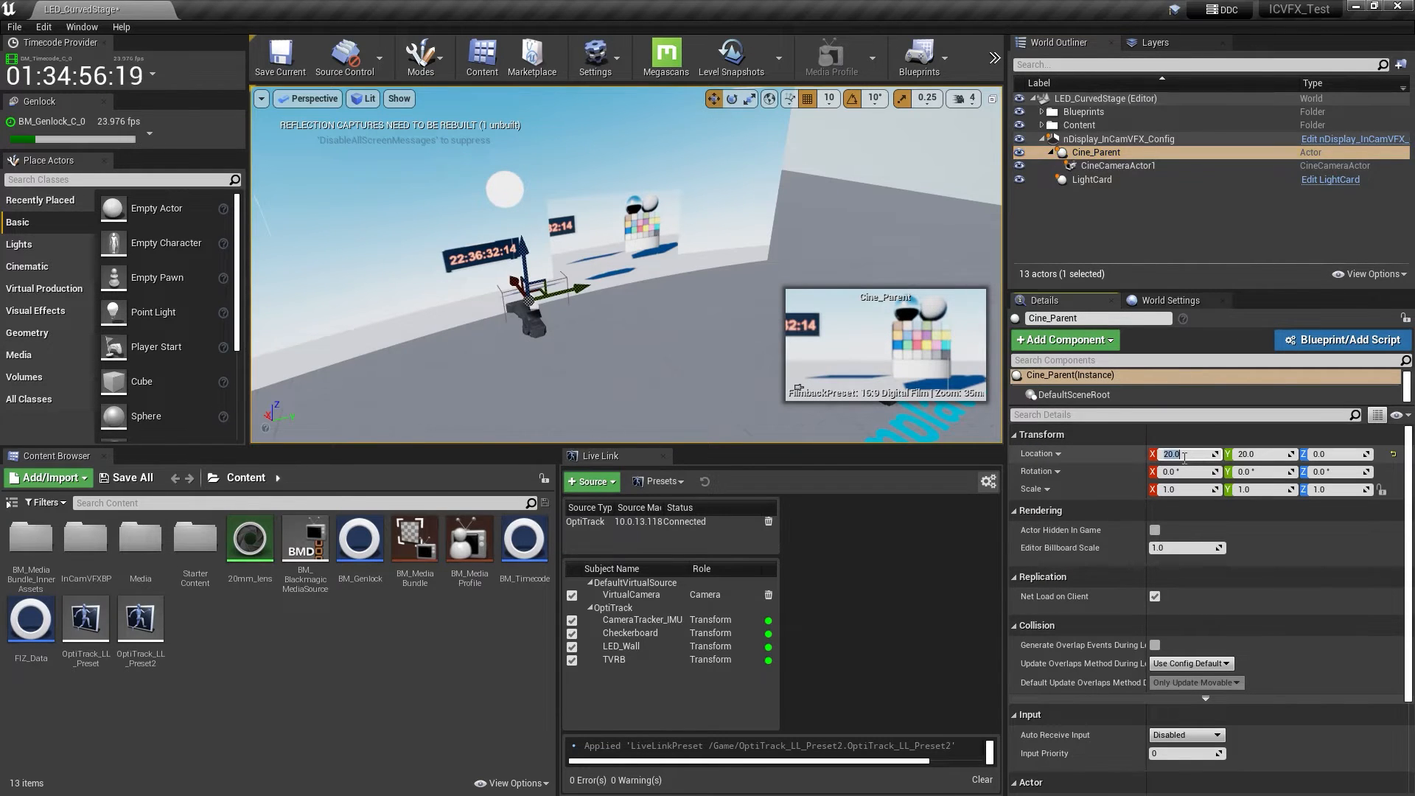
{"action": "type", "text": "0"}
{"action": "key", "text": "Tab"}
{"action": "type", "text": "0"}
{"action": "key", "text": "Tab"}
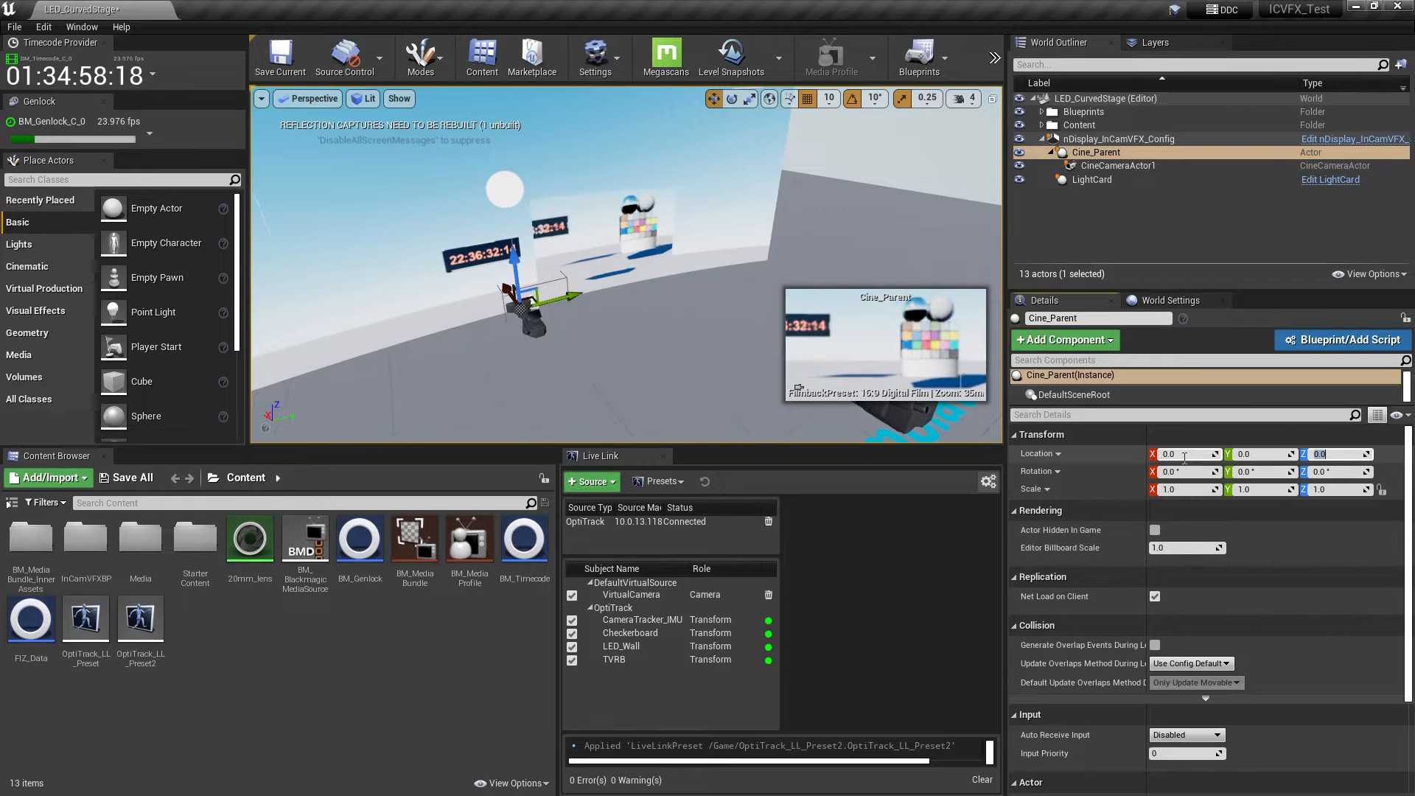
Set the X, Y and Z location of CineCameraActor1 to 0
{"action": "left_click", "coordinate": [1108, 167]}
{"action": "left_click", "coordinate": [1170, 454]}
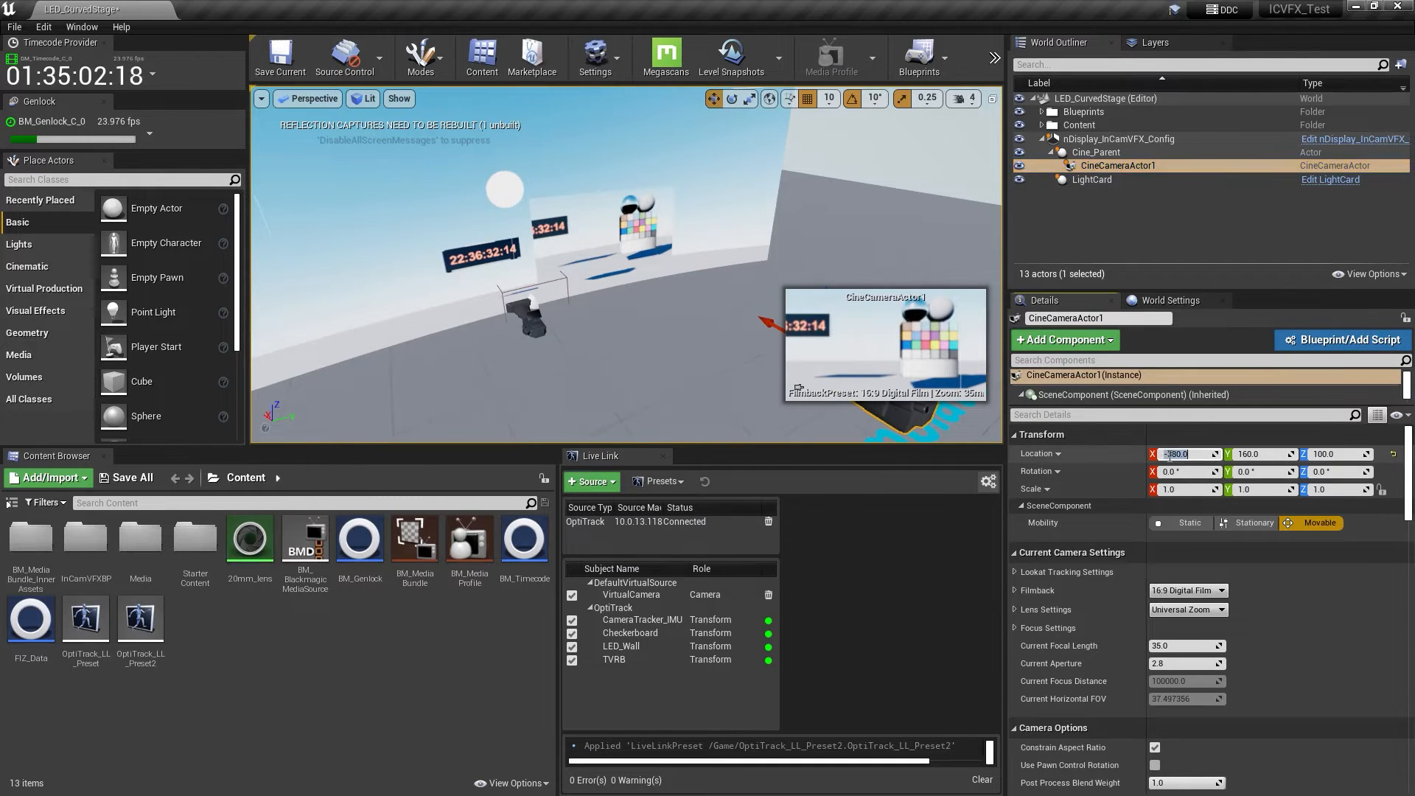
{"action": "type", "text": "0"}
{"action": "key", "text": "Tab"}
{"action": "type", "text": "0"}
{"action": "key", "text": "Tab"}
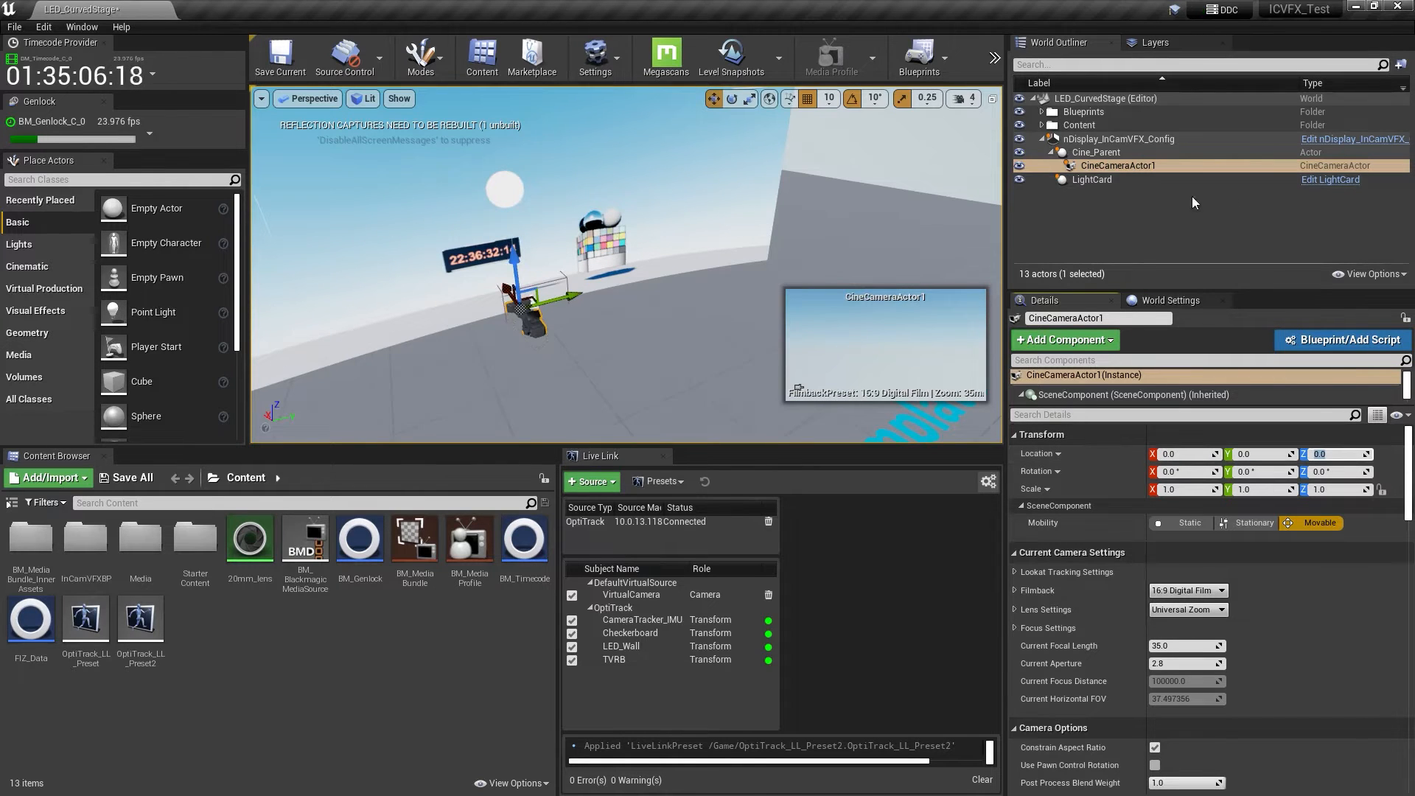
Add another Live Link controller component to CineCameraActor1 and name it OptiTrack
{"action": "left_click", "coordinate": [1103, 404]}
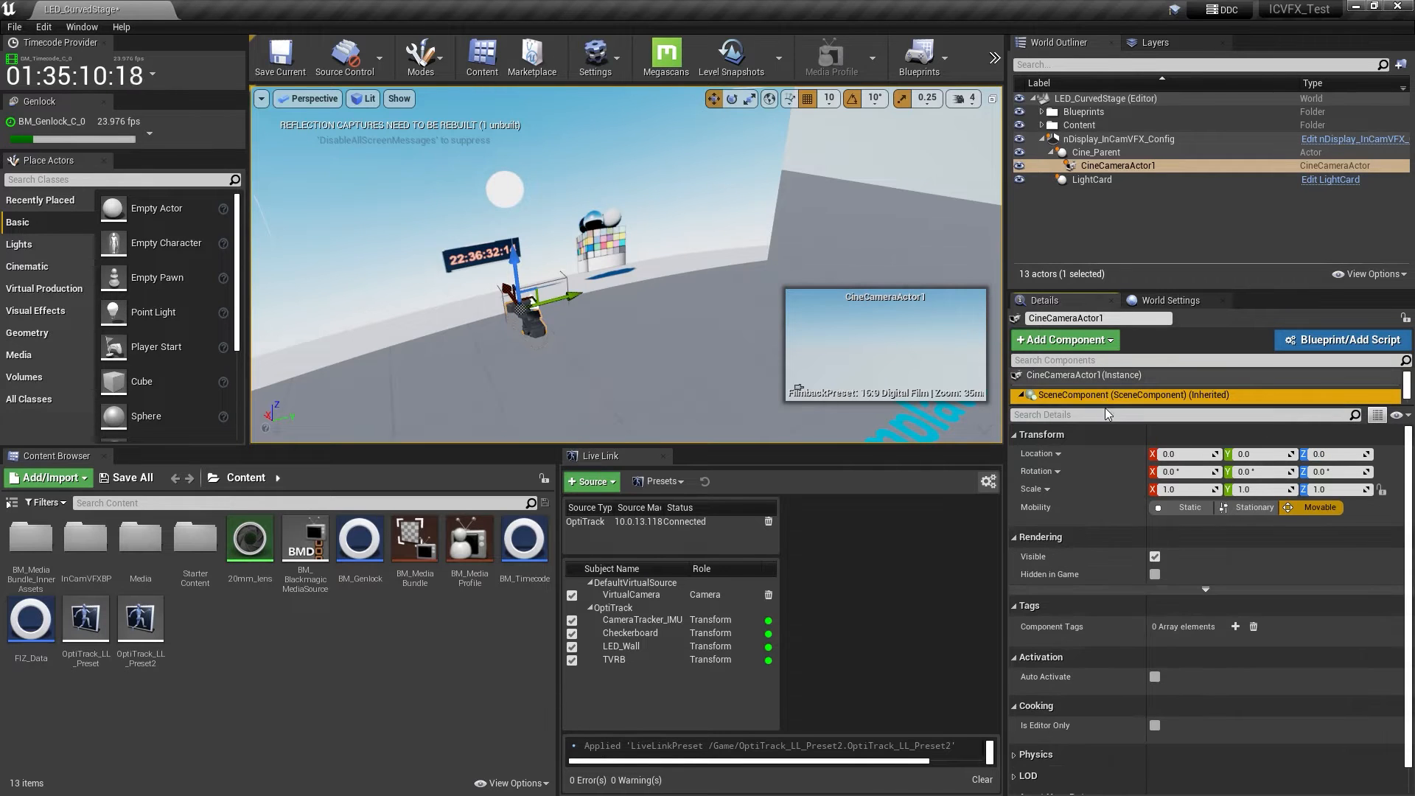
{"action": "left_click_drag", "start_coordinate": [1109, 406], "coordinate": [1114, 519]}
{"action": "left_click", "coordinate": [1069, 337]}
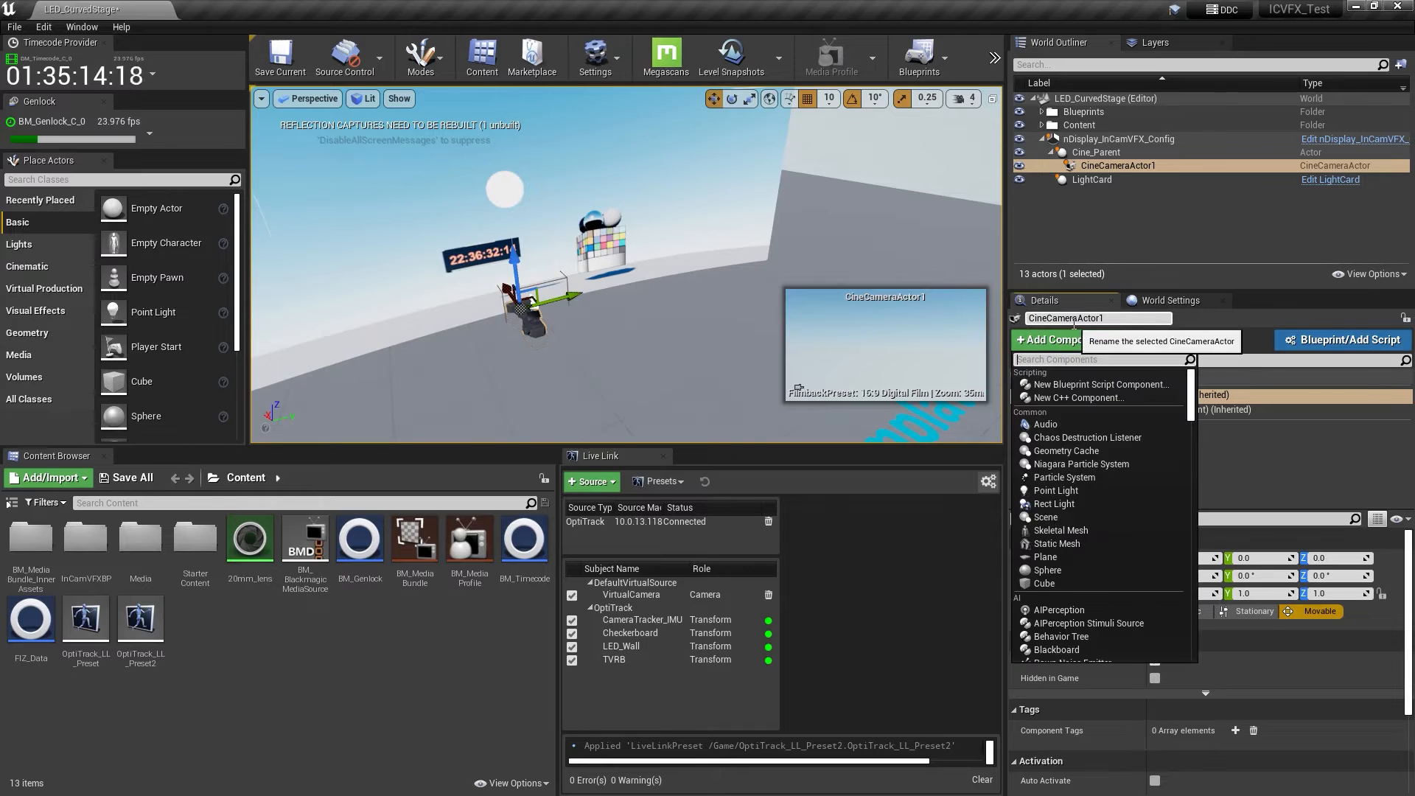
{"action": "type", "text": "live"}
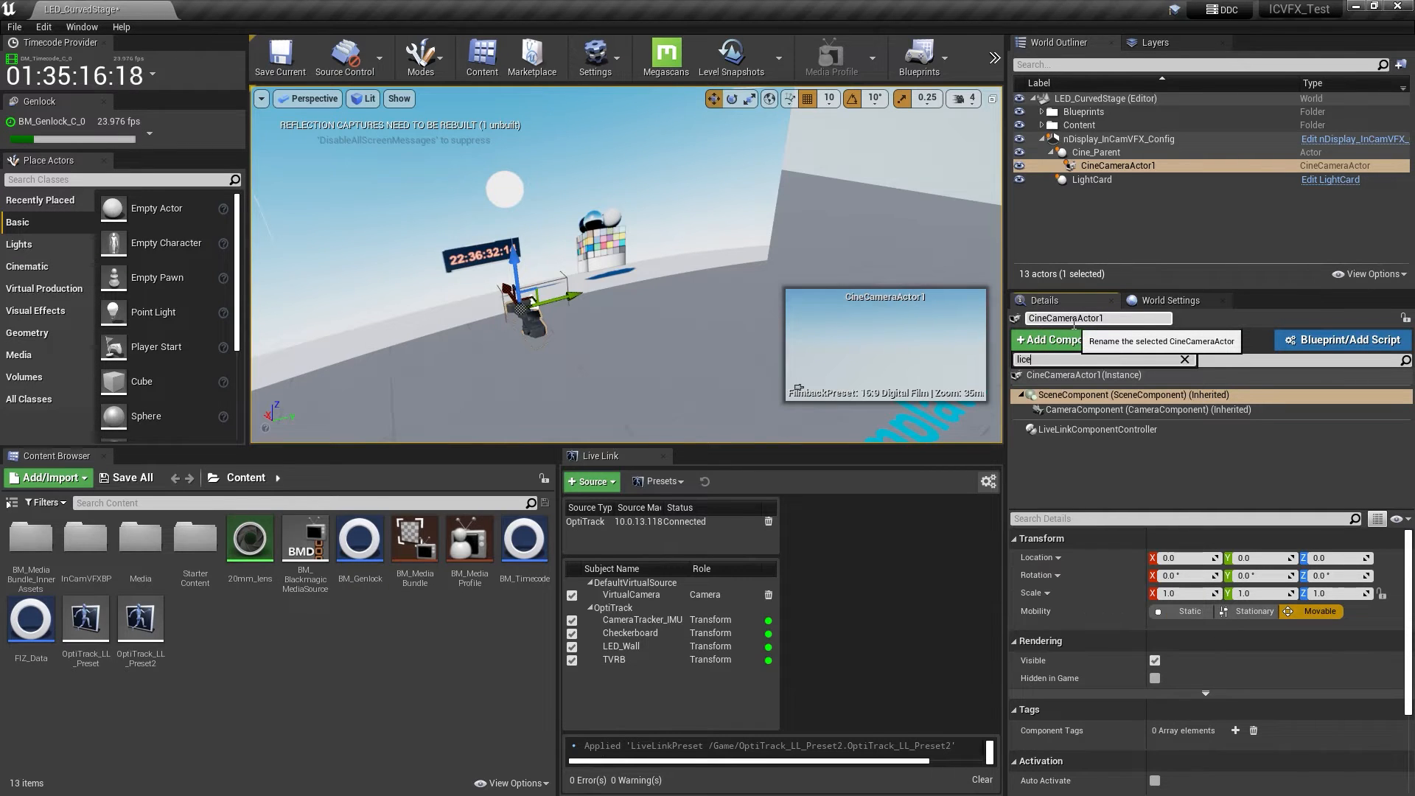
{"action": "key", "text": "Return"}
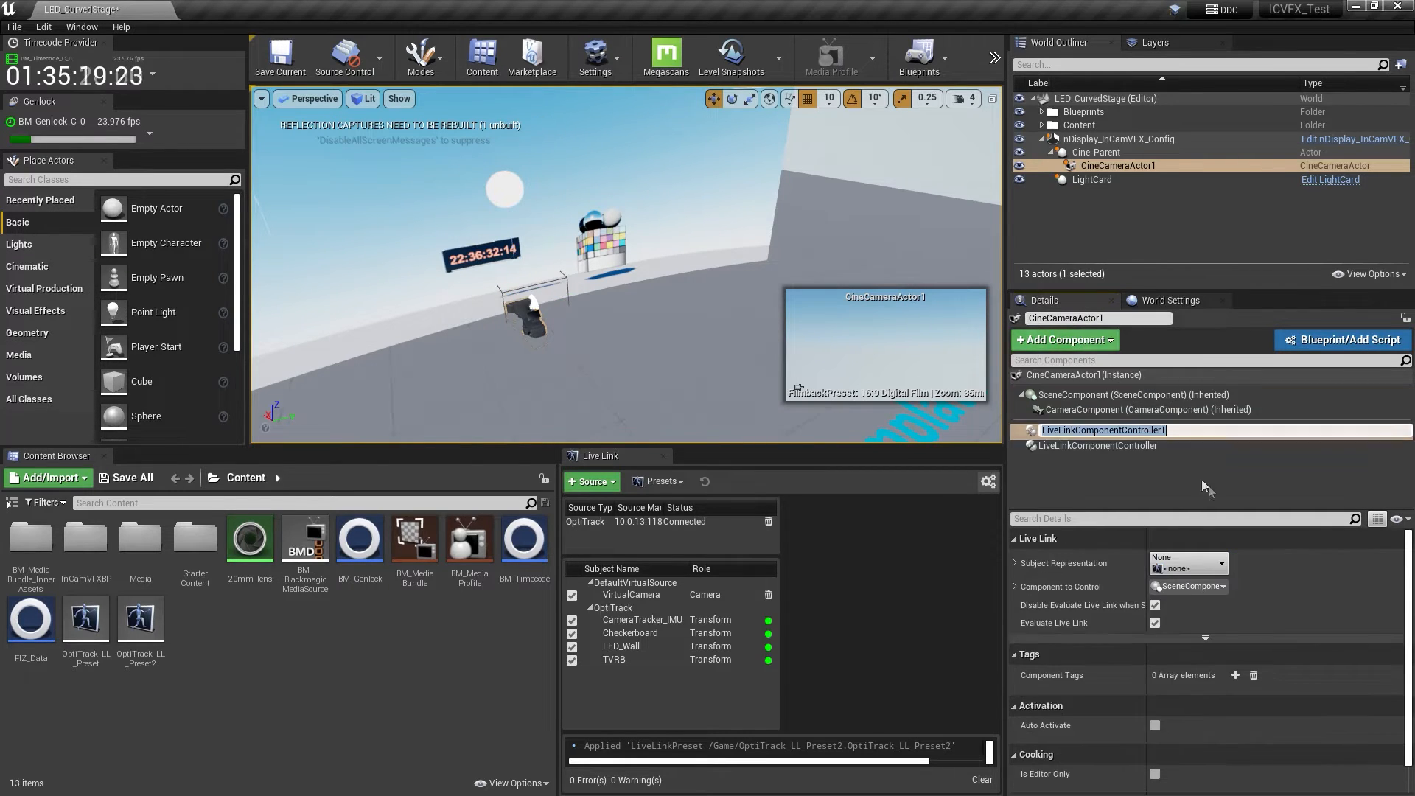
{"action": "type", "text": "OptiTrack"}
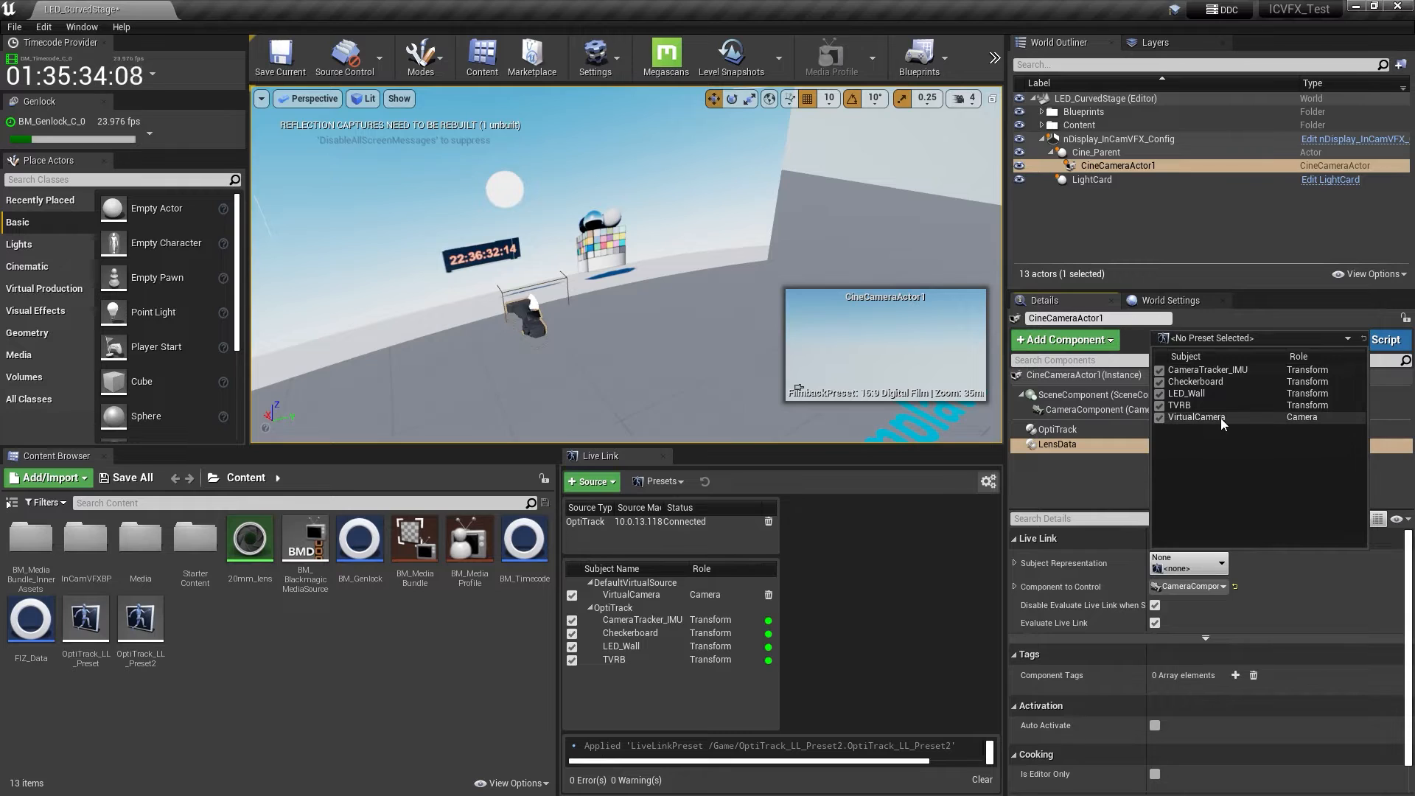
Assign the VirtualCamera subject to the LensData controller and the CameraTracker_IMU subject to the OptiTrack controller
{"action": "left_click", "coordinate": [1221, 418]}
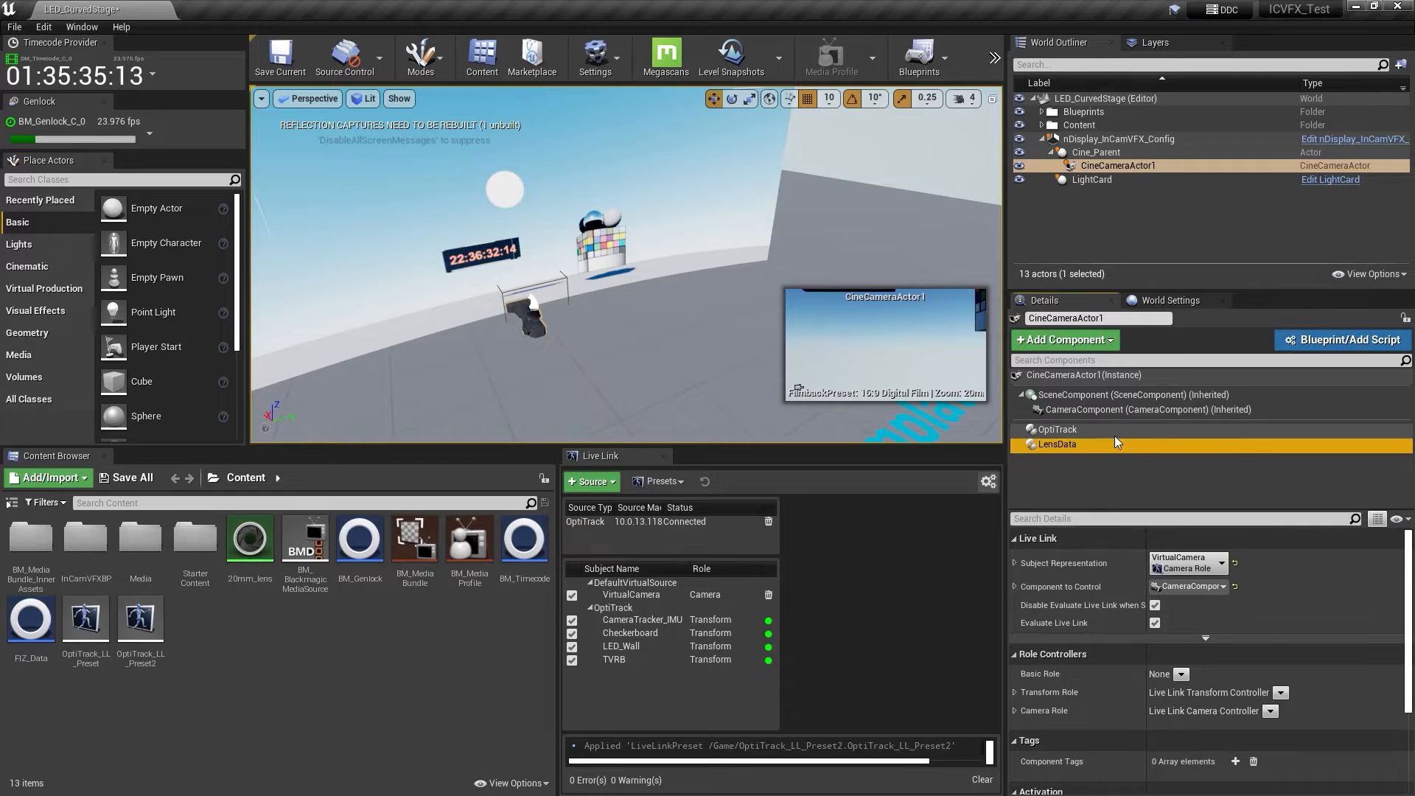
{"action": "left_click", "coordinate": [1065, 432]}
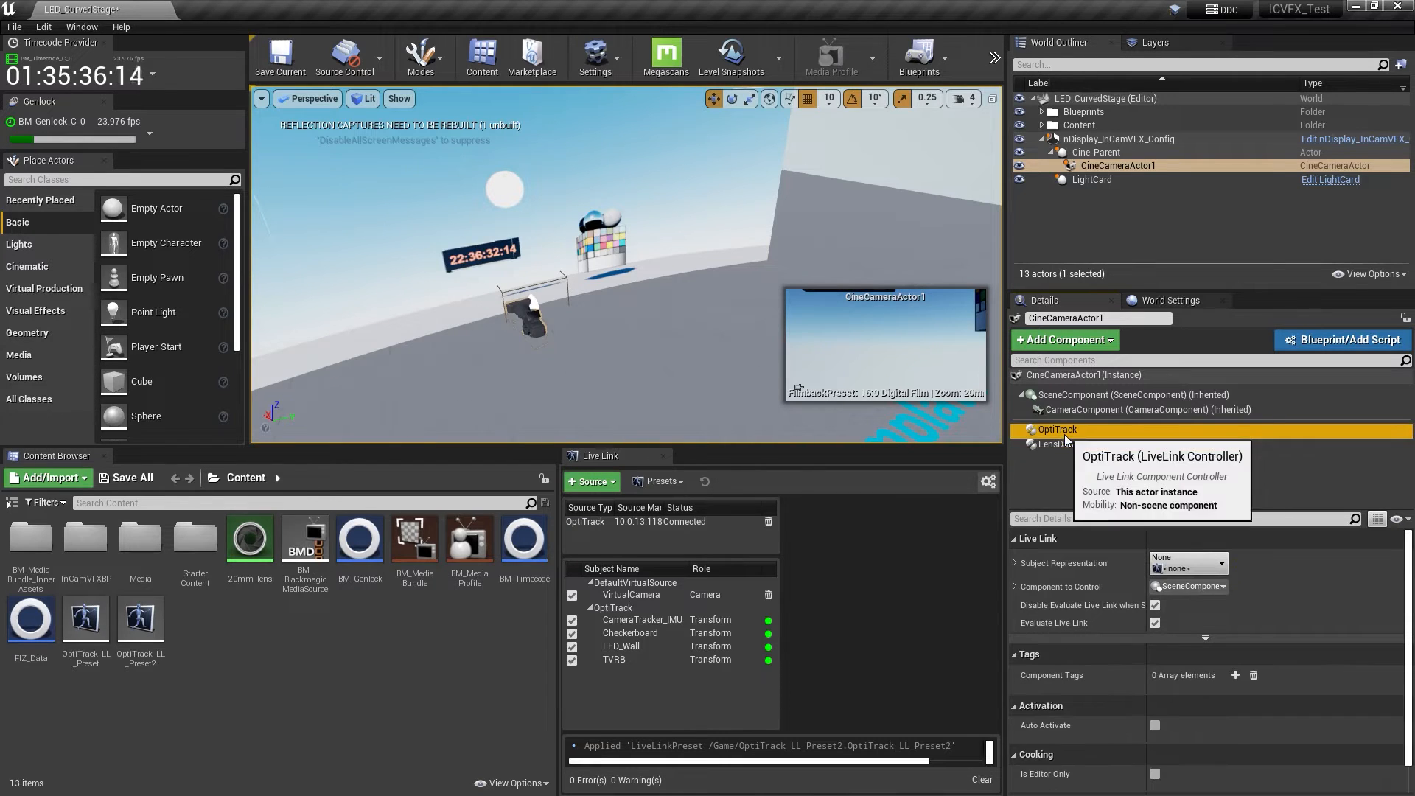
{"action": "left_click", "coordinate": [1205, 564]}
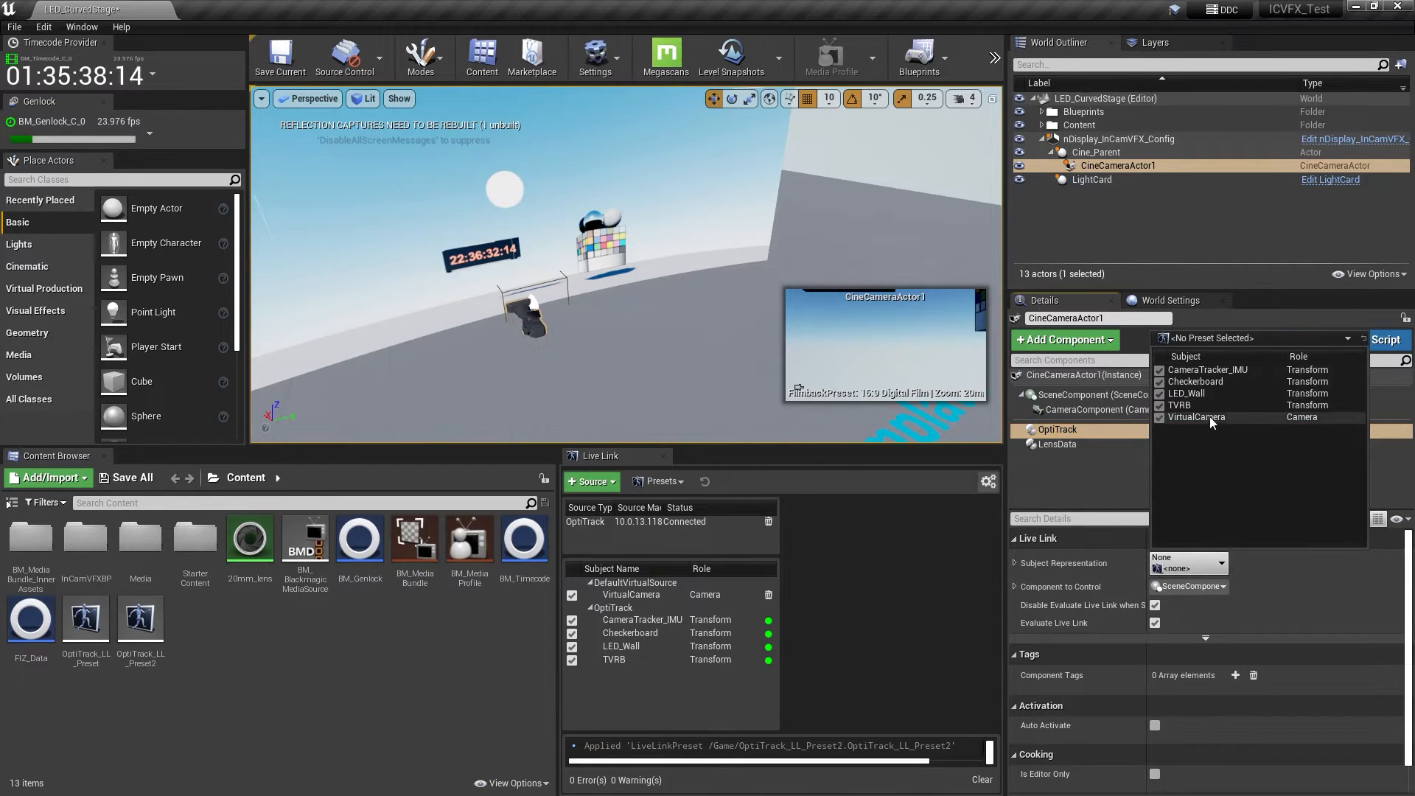
{"action": "left_click", "coordinate": [1221, 370]}
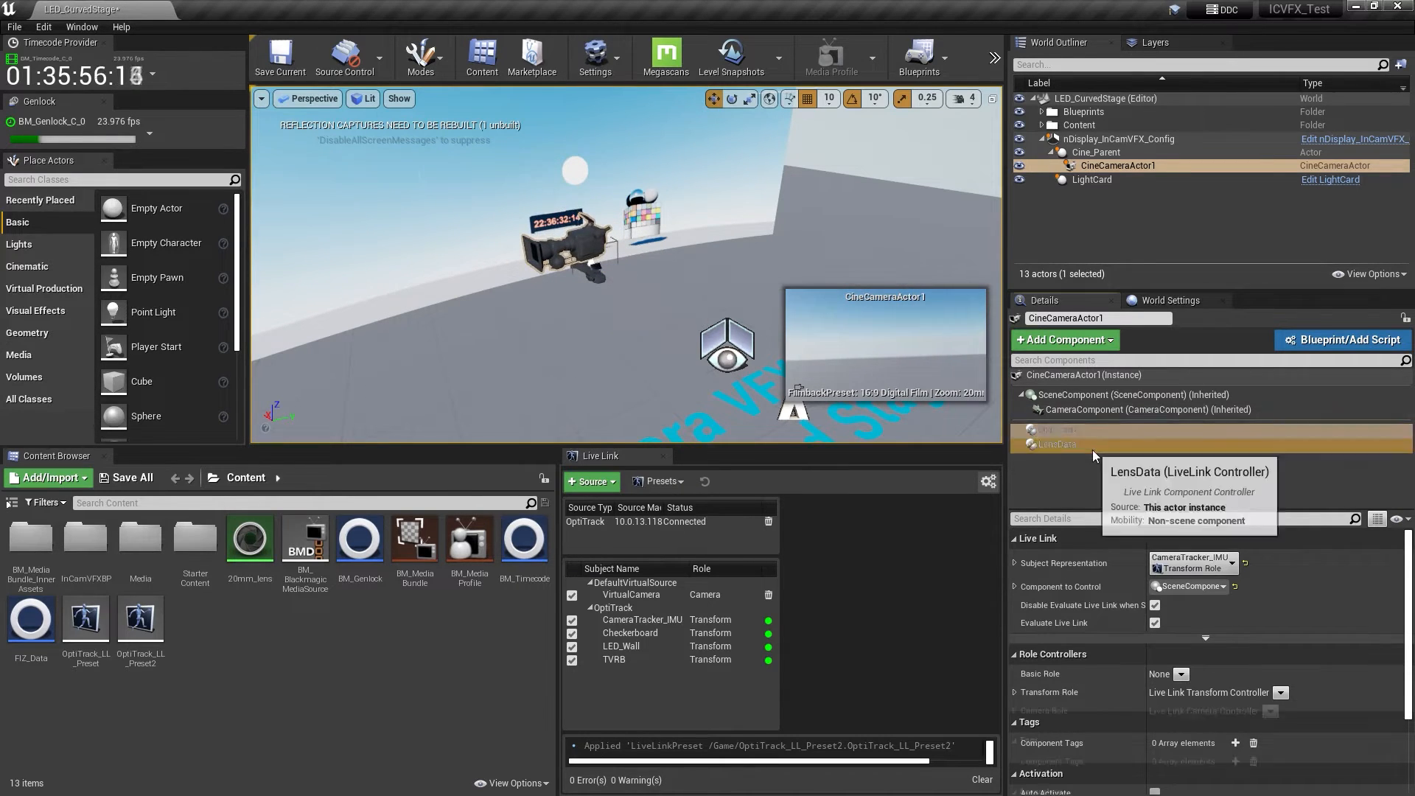
Set the lens file in the LensData component's camera role controller to 20mm_lens
{"action": "left_click", "coordinate": [1057, 444]}
{"action": "left_click", "coordinate": [1016, 711]}
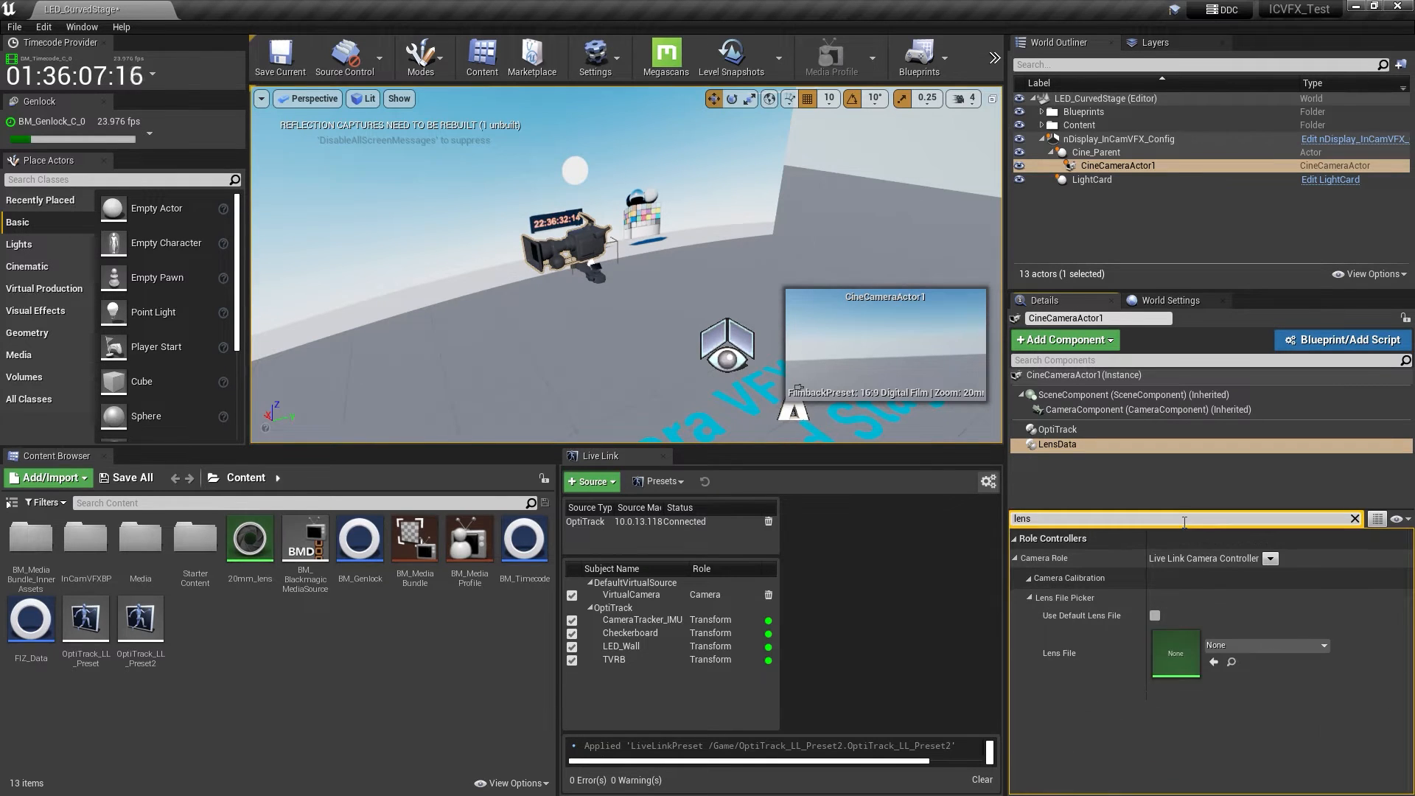
{"action": "left_click", "coordinate": [1239, 645]}
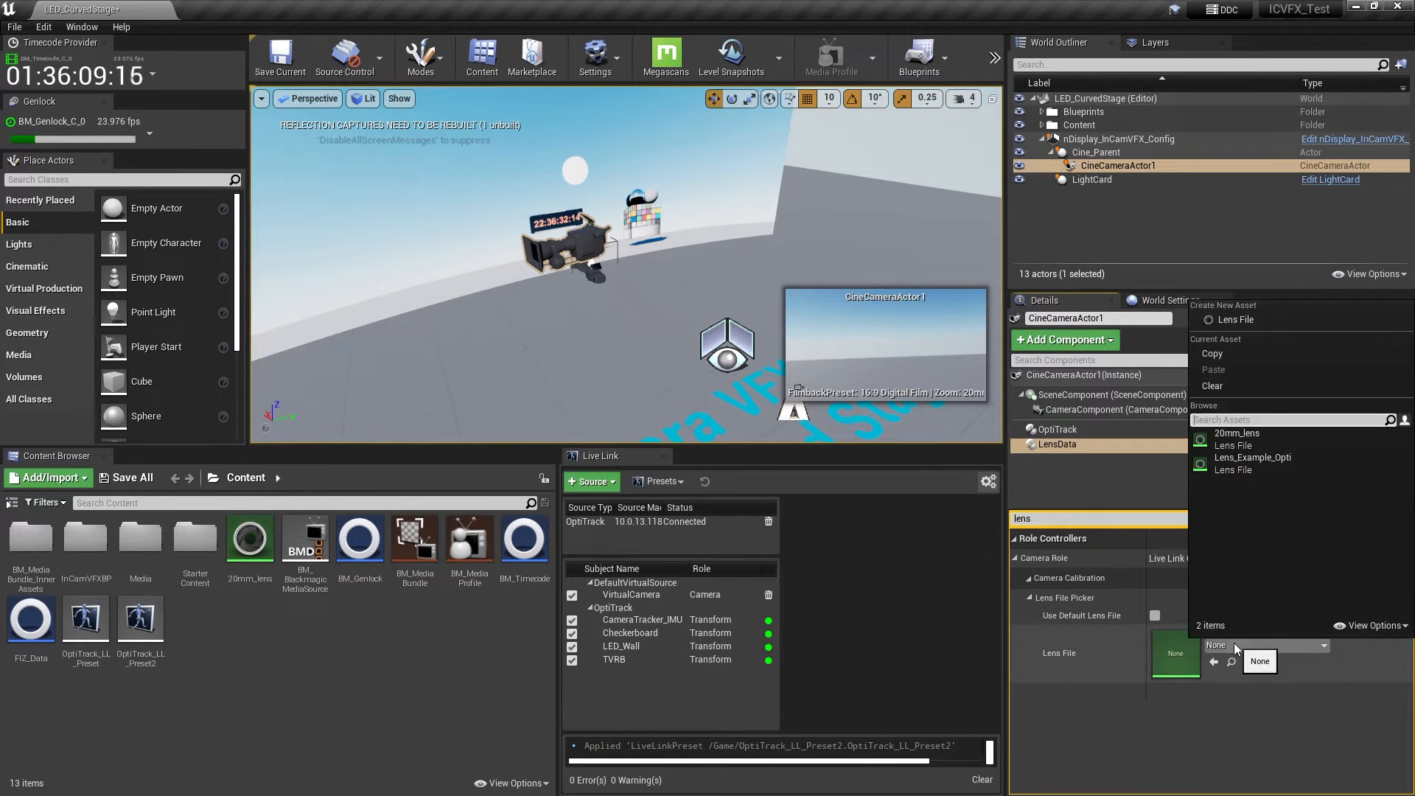
{"action": "left_click", "coordinate": [1294, 444]}
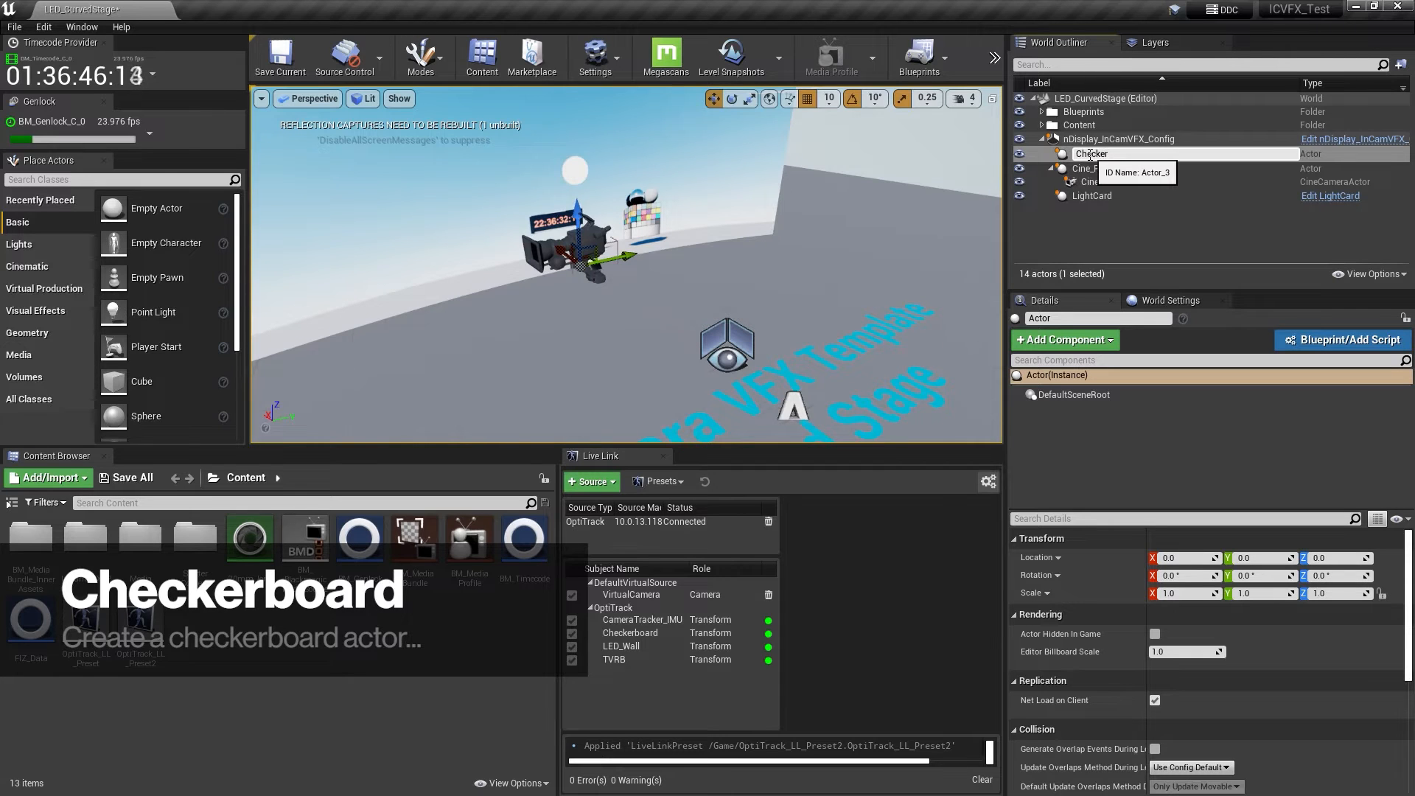
Name the new empty actor Checker_Parent and nest a Camera Calibration Checkerboard actor under it
{"action": "type", "text": "ent"}
{"action": "key", "text": "Return"}
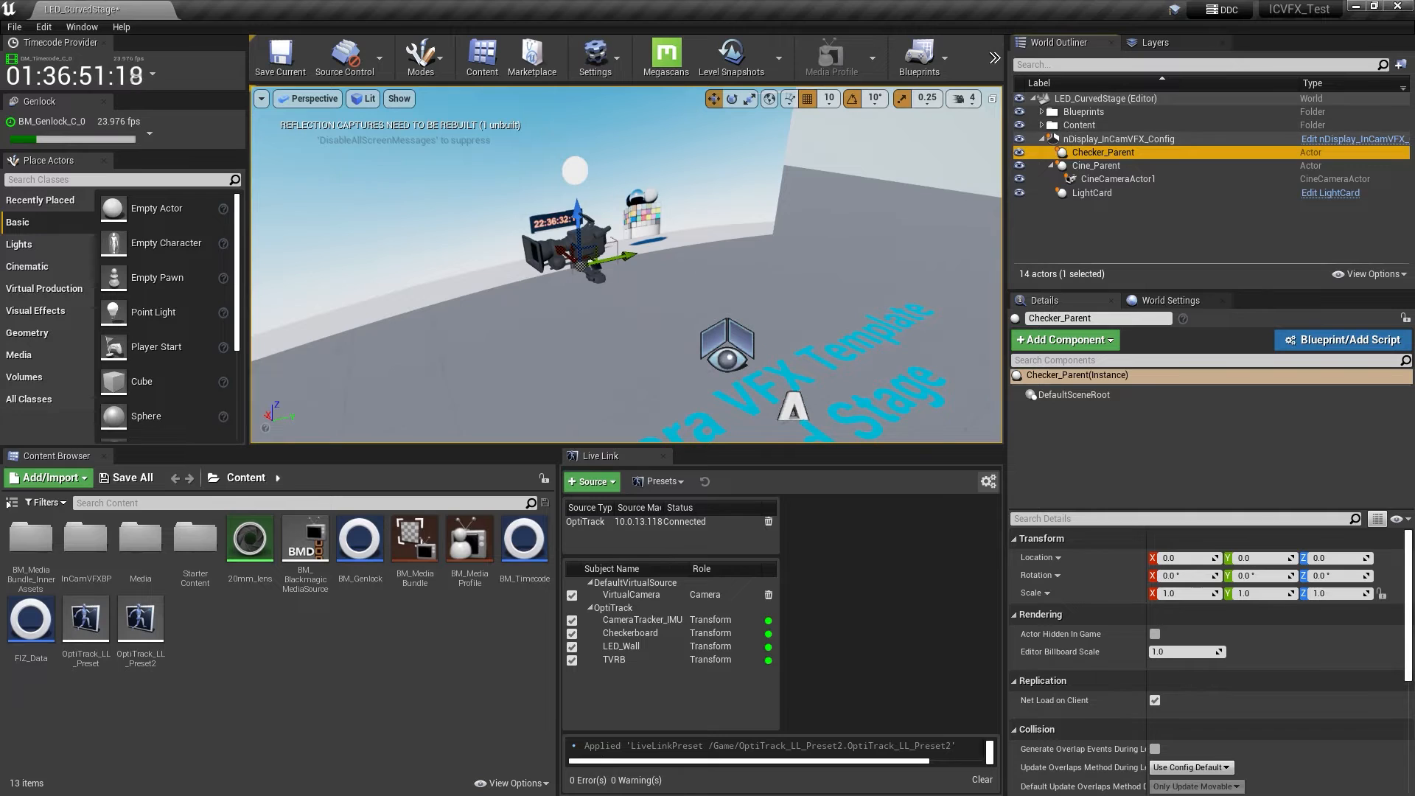
{"action": "left_click", "coordinate": [189, 181]}
{"action": "type", "text": "chec"}
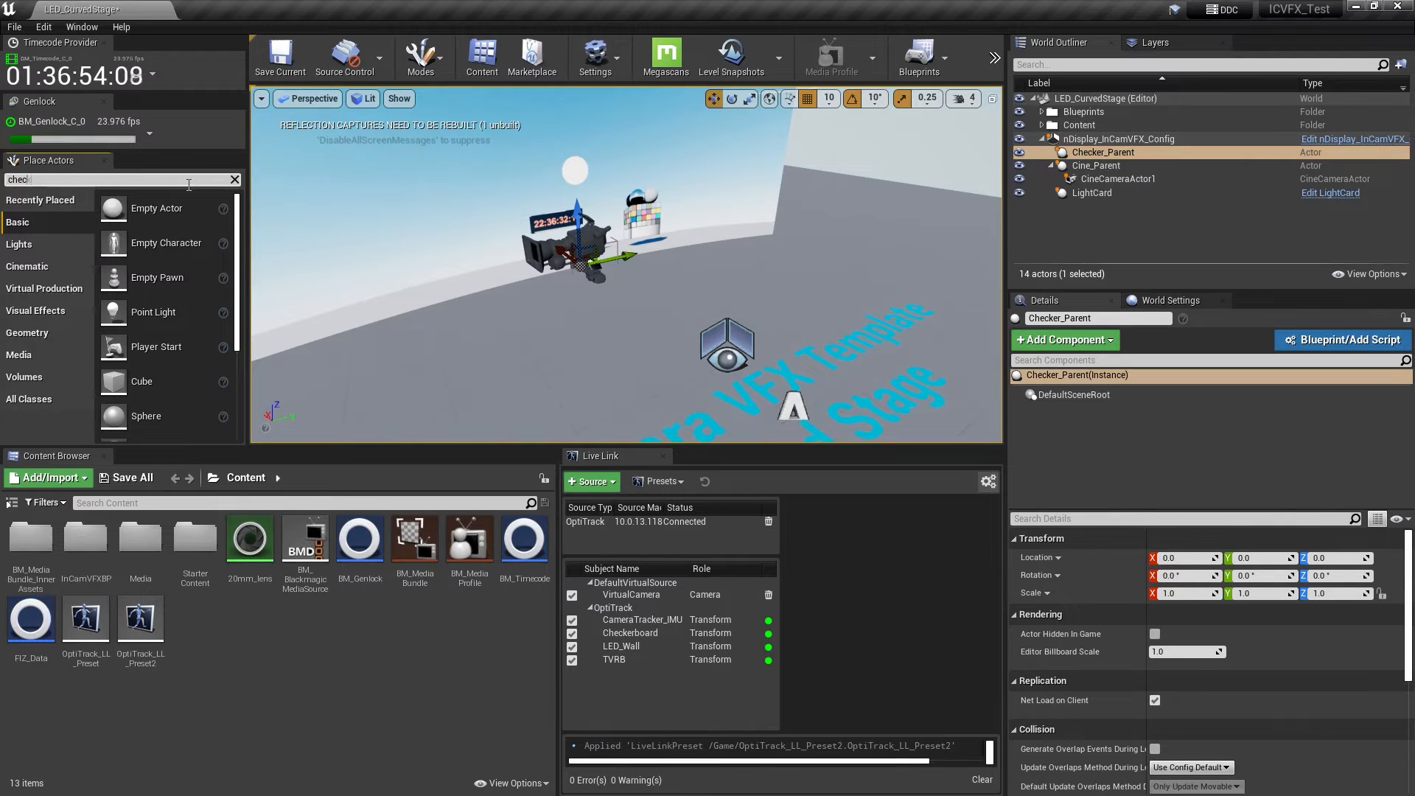
{"action": "type", "text": "ker"}
{"action": "left_click_drag", "start_coordinate": [118, 209], "coordinate": [627, 322]}
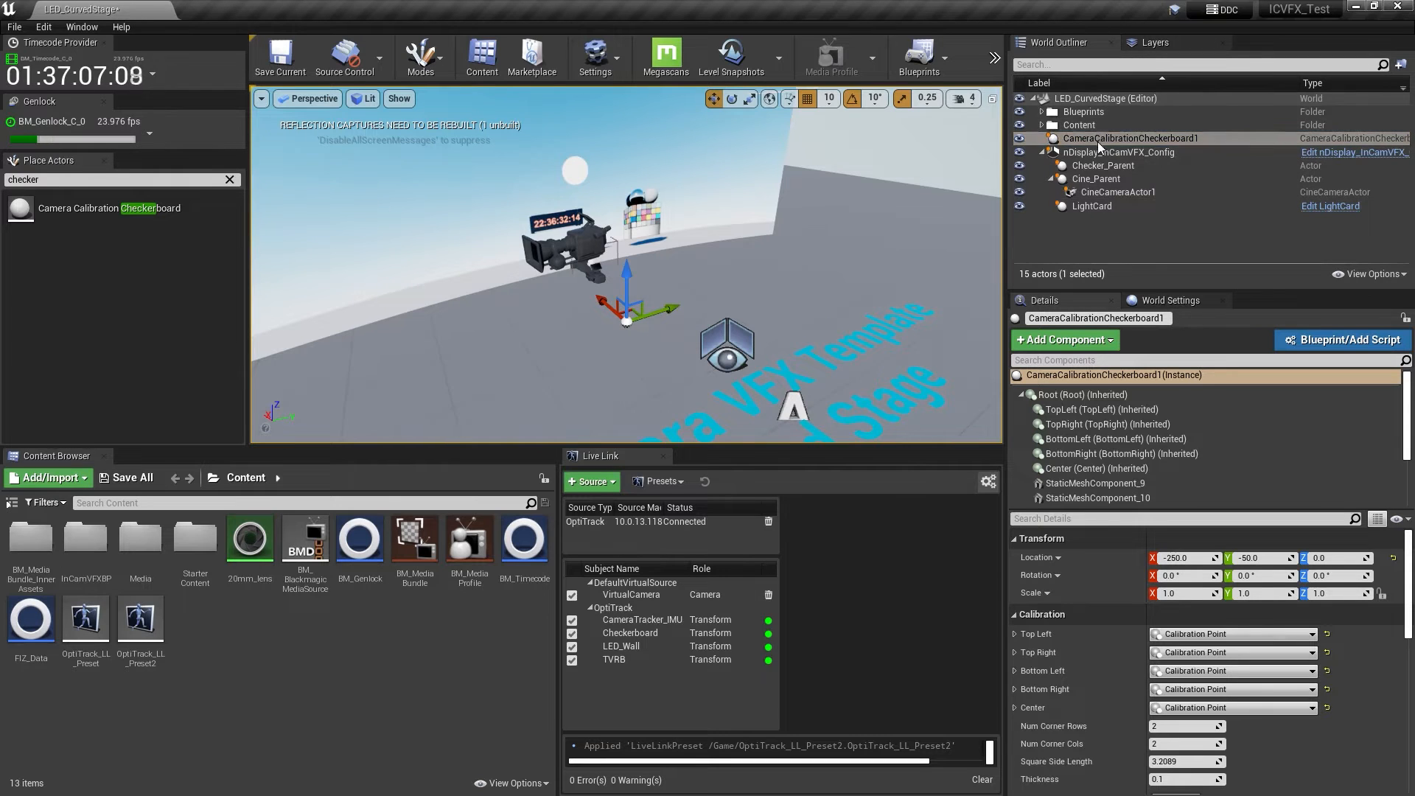
{"action": "left_click_drag", "start_coordinate": [1098, 140], "coordinate": [1107, 166]}
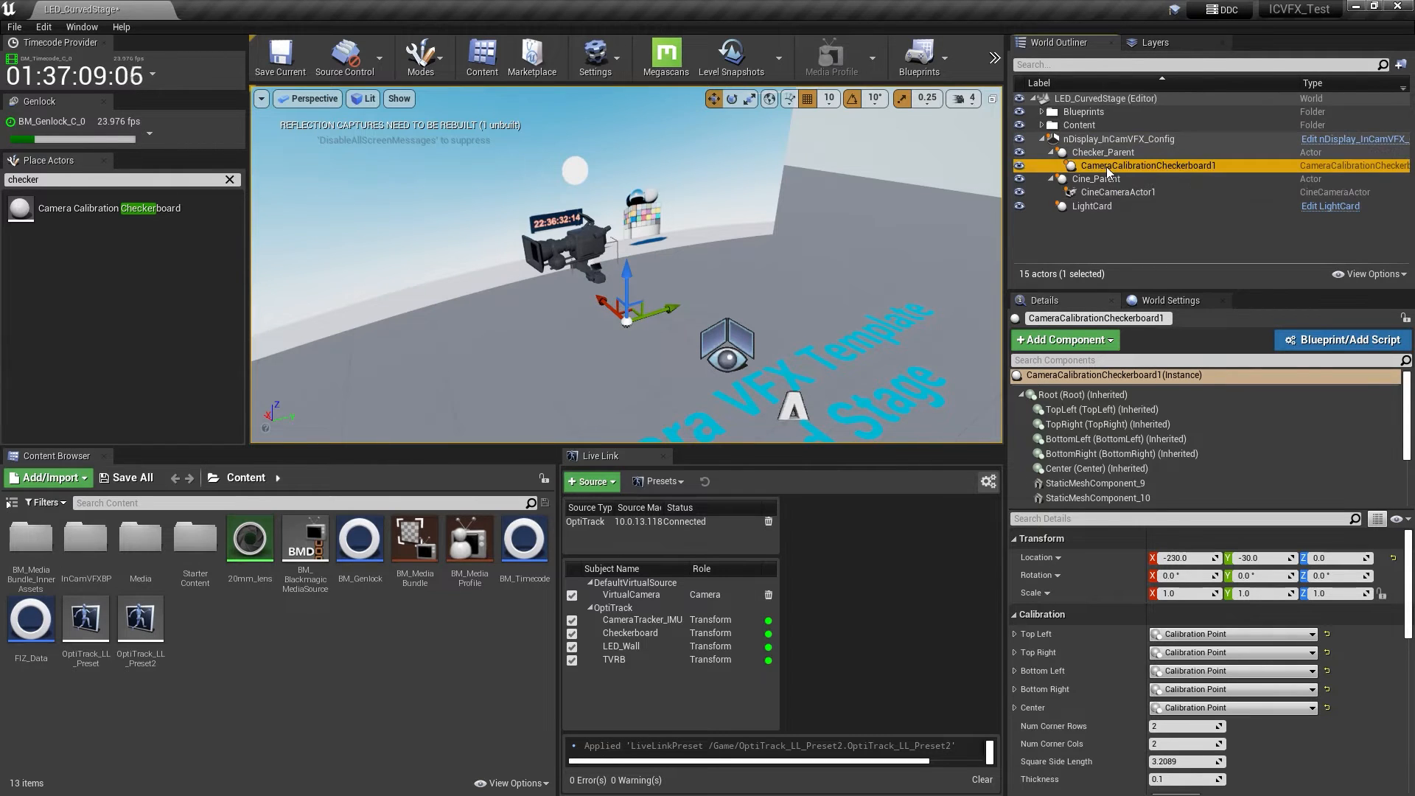
Set the calibration checkerboard's X and Y location to 0, with 8 corner rows, 12 corner columns and a square side length of 4.5
{"action": "left_click", "coordinate": [1185, 557]}
{"action": "type", "text": "0"}
{"action": "key", "text": "Tab"}
{"action": "type", "text": "0"}
{"action": "key", "text": "Tab"}
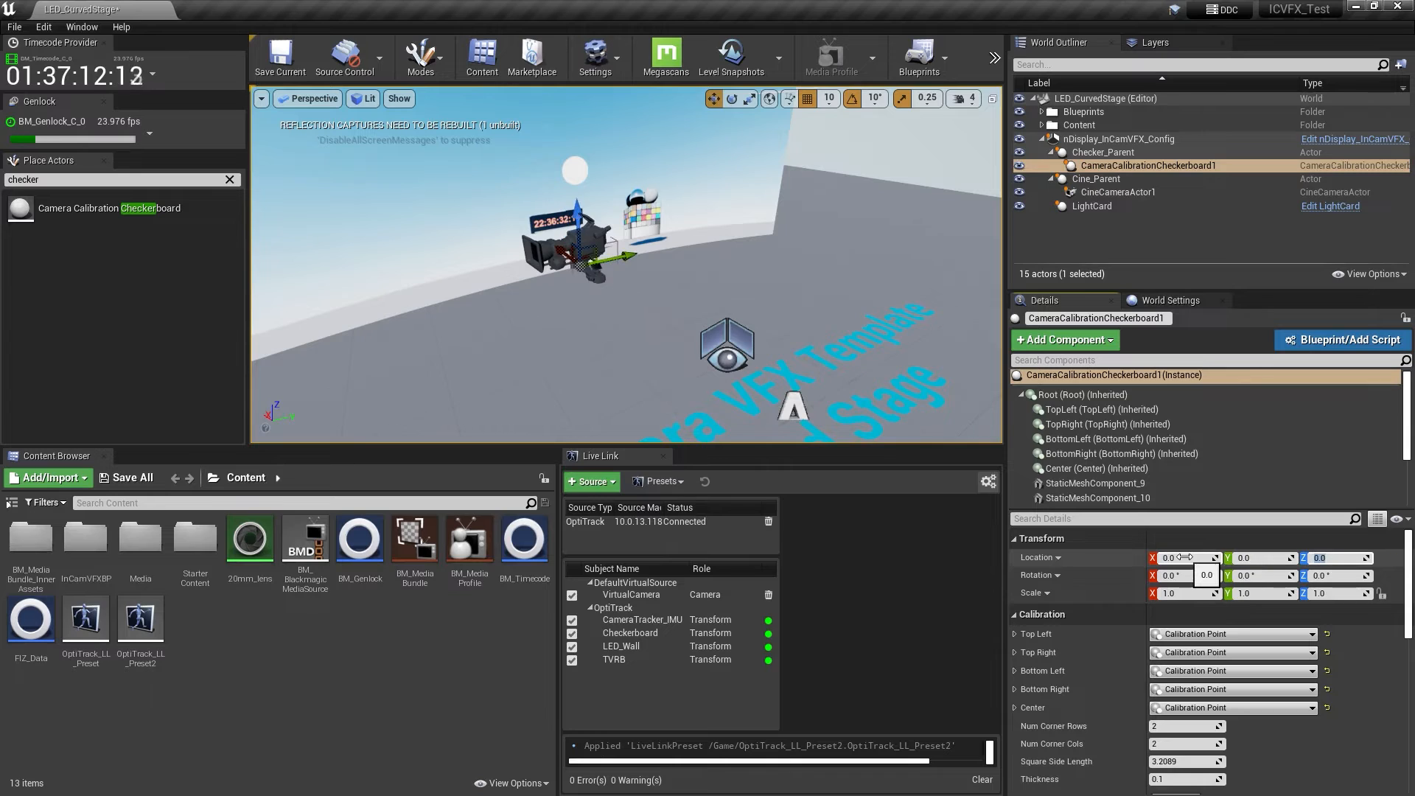
{"action": "scroll", "coordinate": [1201, 626], "scroll_direction": "down", "scroll_amount": 3}
{"action": "left_click", "coordinate": [1201, 609]}
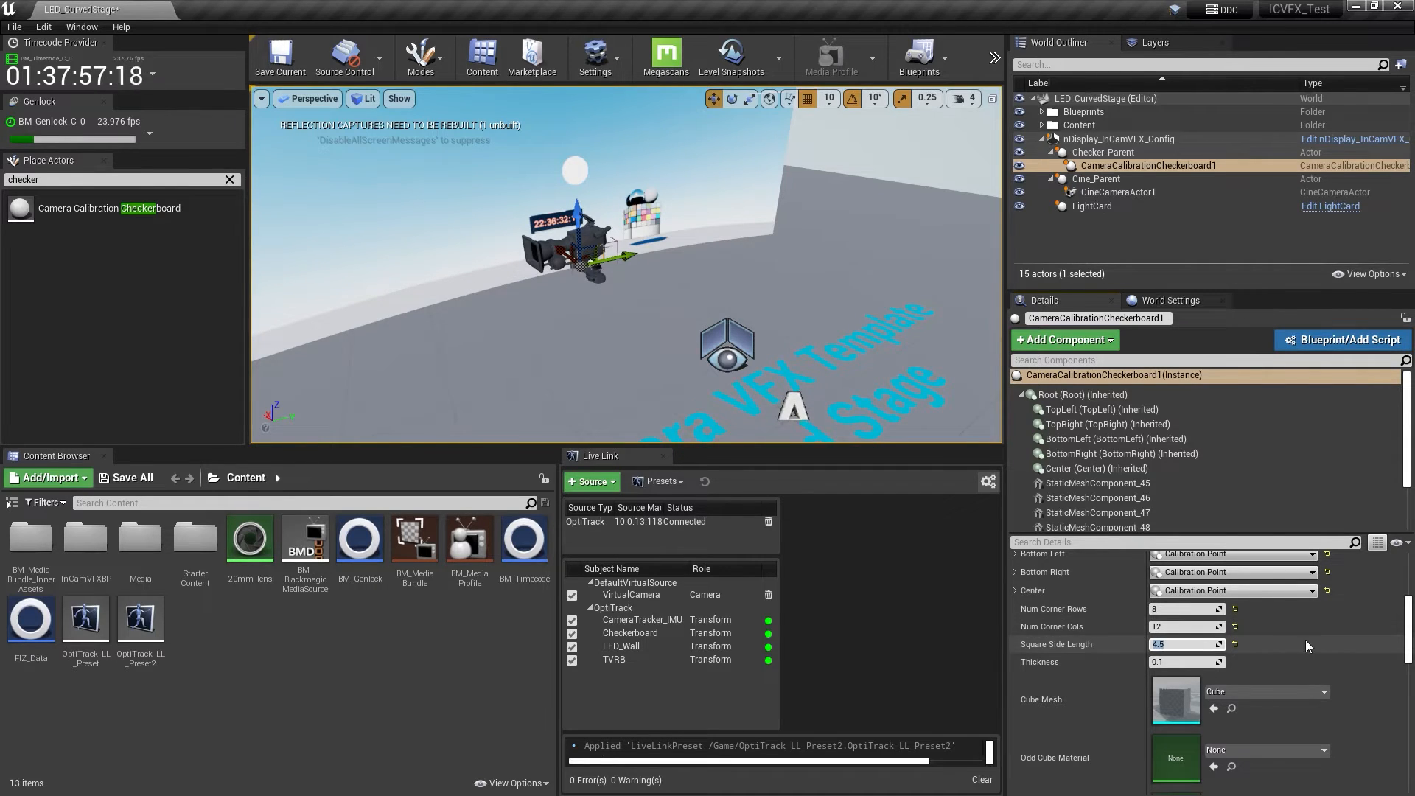
Assign AnimSharingBlue as the checkerboard's odd cube material and AnimSharingRed as its even cube material
{"action": "scroll", "coordinate": [514, 272], "scroll_direction": "up", "scroll_amount": 10}
{"action": "scroll", "coordinate": [488, 278], "scroll_direction": "down", "scroll_amount": 10}
{"action": "scroll", "coordinate": [1246, 656], "scroll_direction": "down", "scroll_amount": 3}
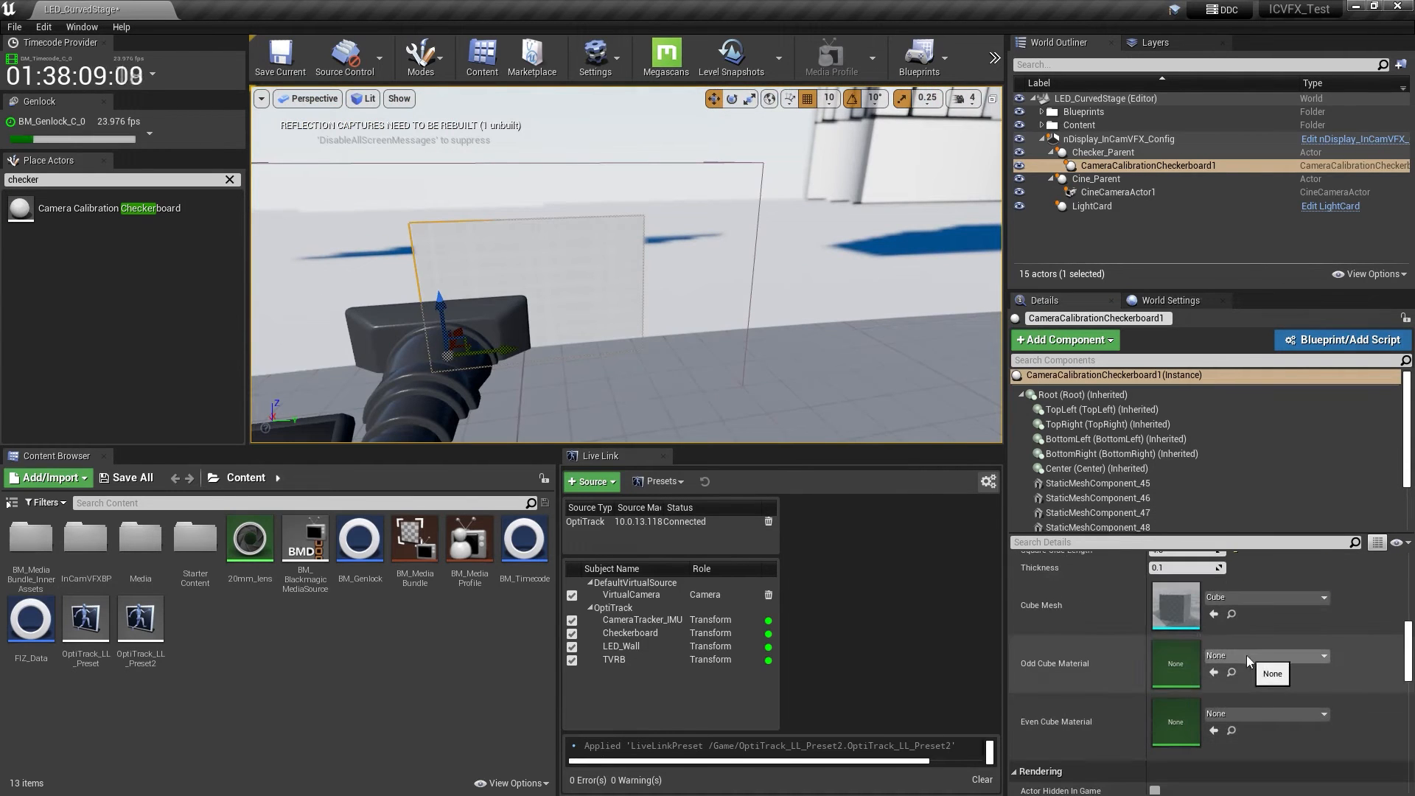
{"action": "left_click", "coordinate": [1246, 656]}
{"action": "left_click", "coordinate": [1268, 617]}
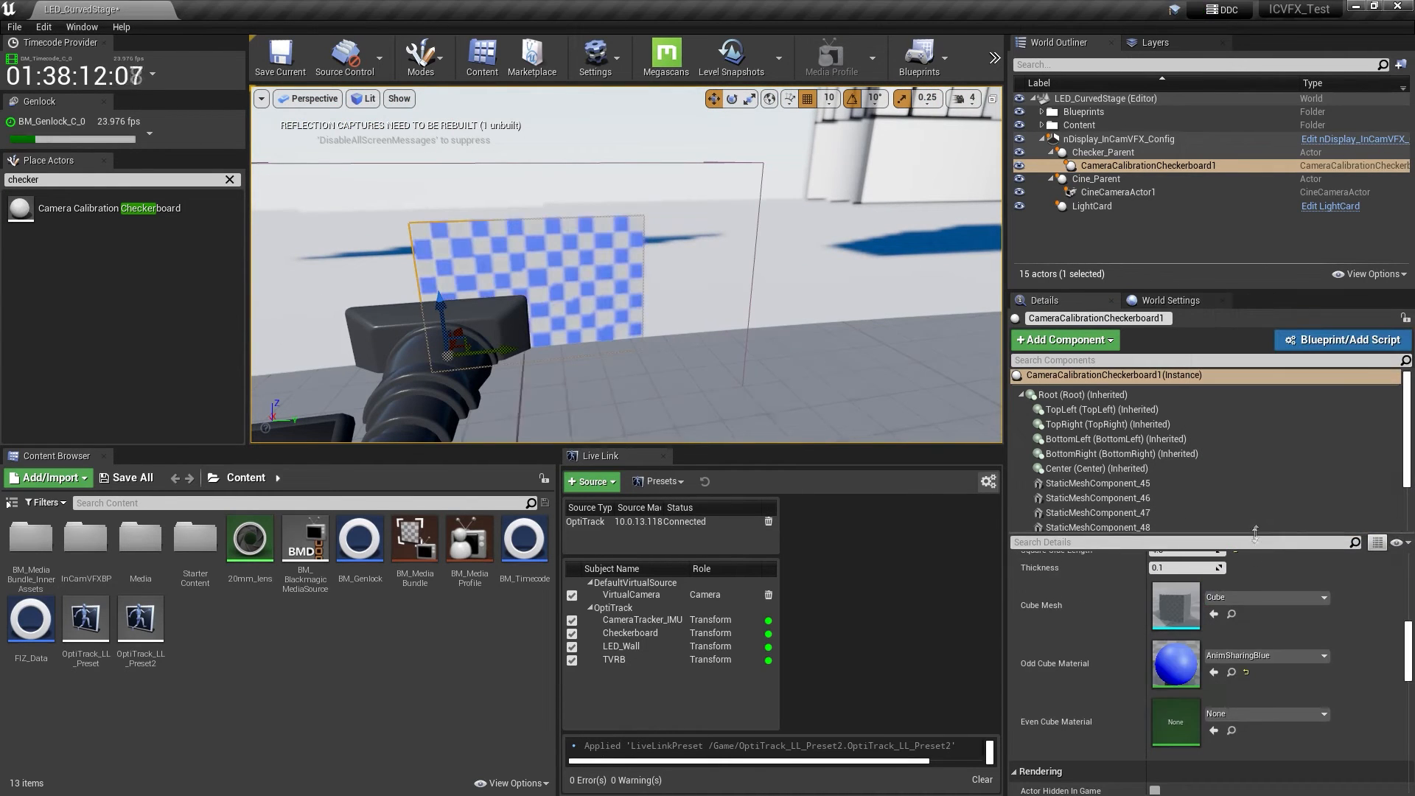
{"action": "left_click", "coordinate": [1244, 714]}
{"action": "scroll", "coordinate": [1240, 663], "scroll_direction": "down", "scroll_amount": 4}
{"action": "left_click", "coordinate": [1255, 639]}
{"action": "scroll", "coordinate": [596, 362], "scroll_direction": "down", "scroll_amount": 8}
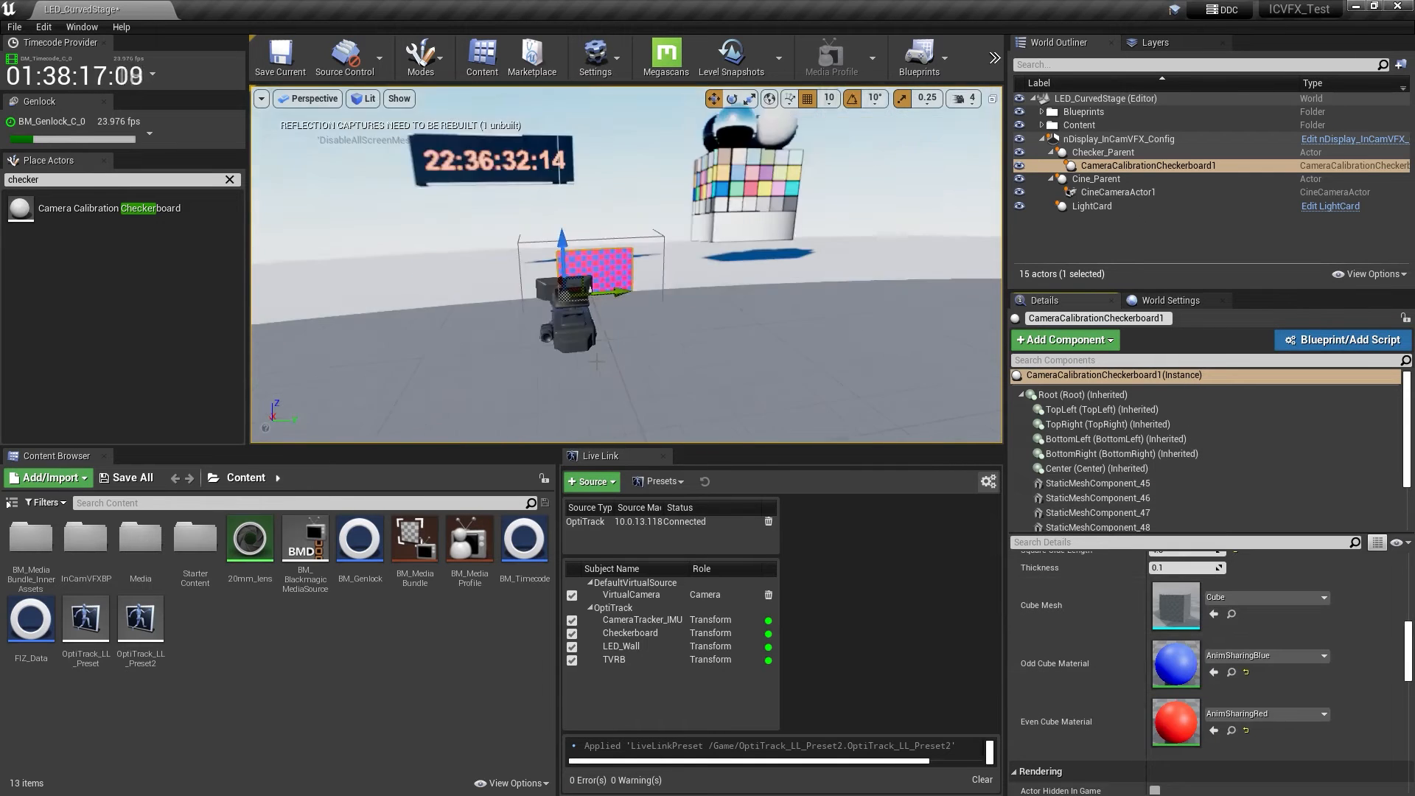
{"action": "scroll", "coordinate": [596, 361], "scroll_direction": "down", "scroll_amount": 5}
{"action": "mouse_move", "coordinate": [596, 361]}
{"action": "left_mouse_down", "text": "alt"}
{"action": "mouse_move", "coordinate": [685, 383]}
{"action": "mouse_move", "coordinate": [590, 369]}
{"action": "left_mouse_up", "text": "alt"}
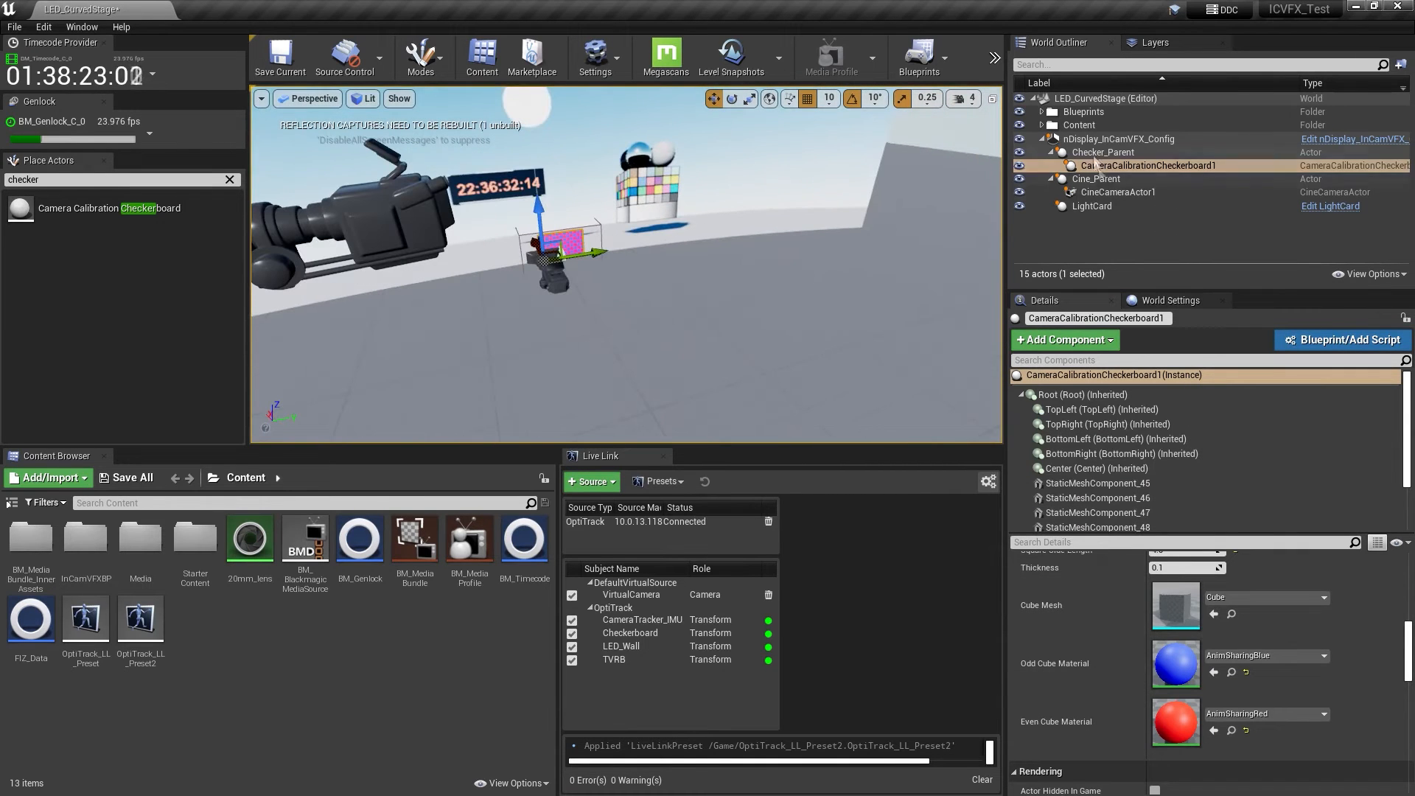
Add a Live Link Controller component named OptiTrack to the Checker_Parent actor
{"action": "left_click", "coordinate": [1103, 152]}
{"action": "left_click", "coordinate": [1084, 340]}
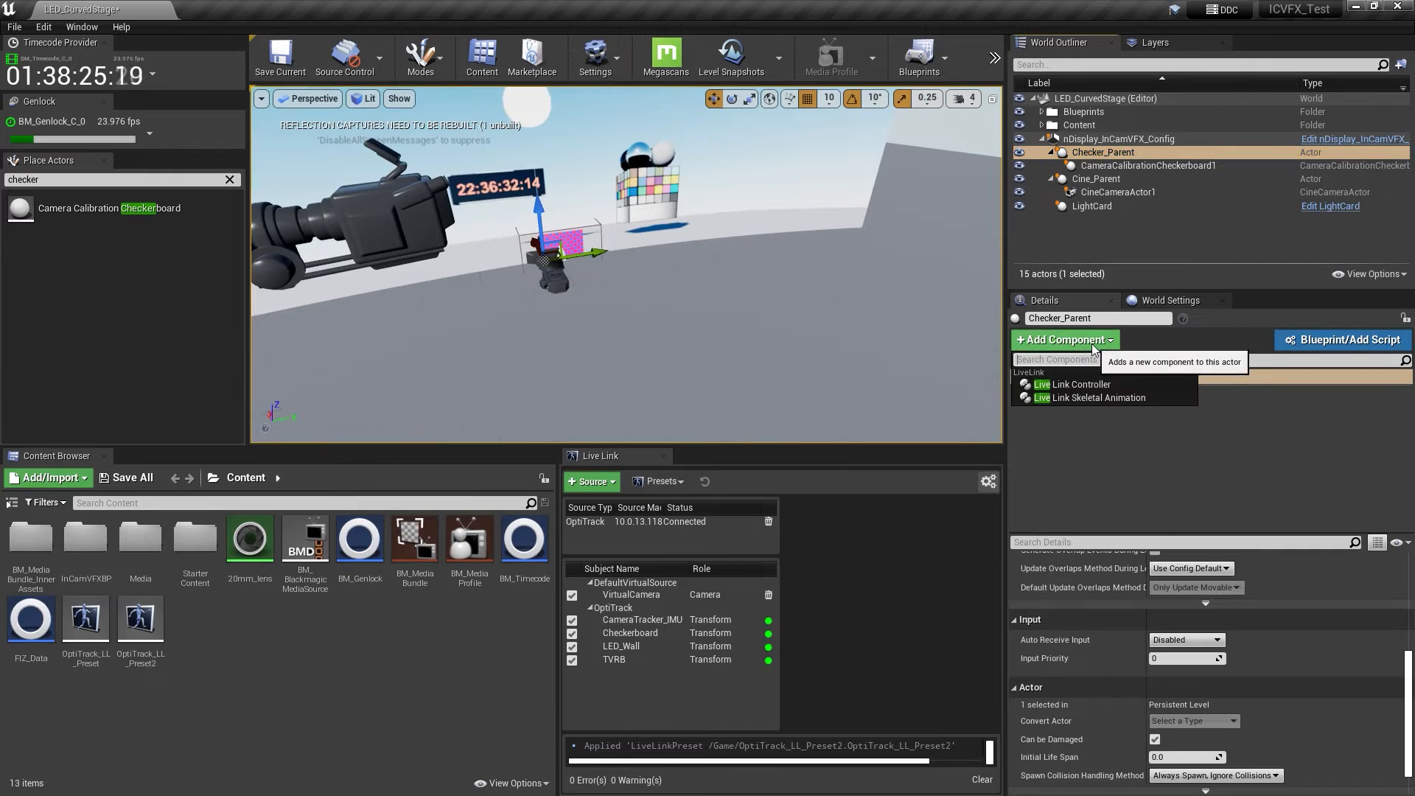
{"action": "left_click", "coordinate": [1105, 382]}
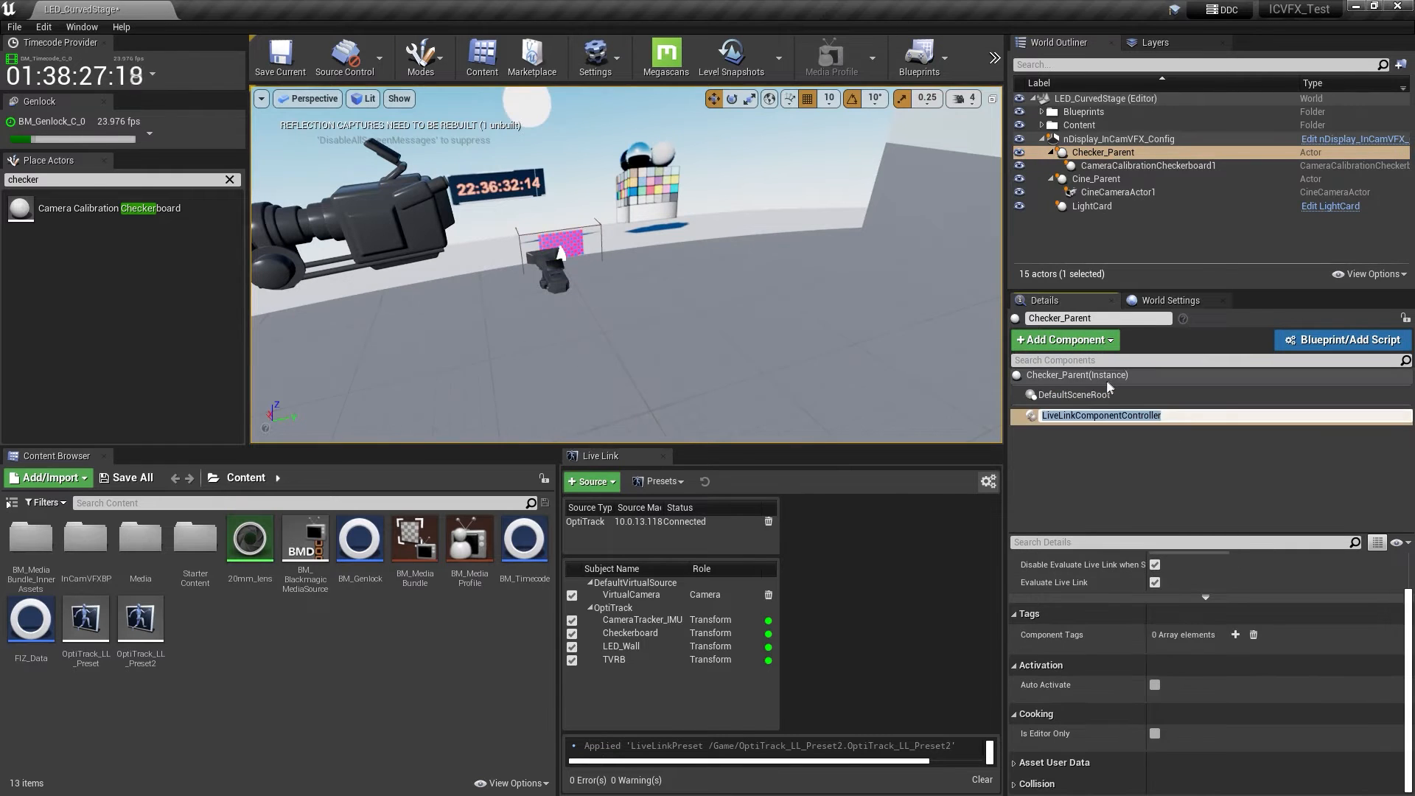
{"action": "type", "text": "Opti"}
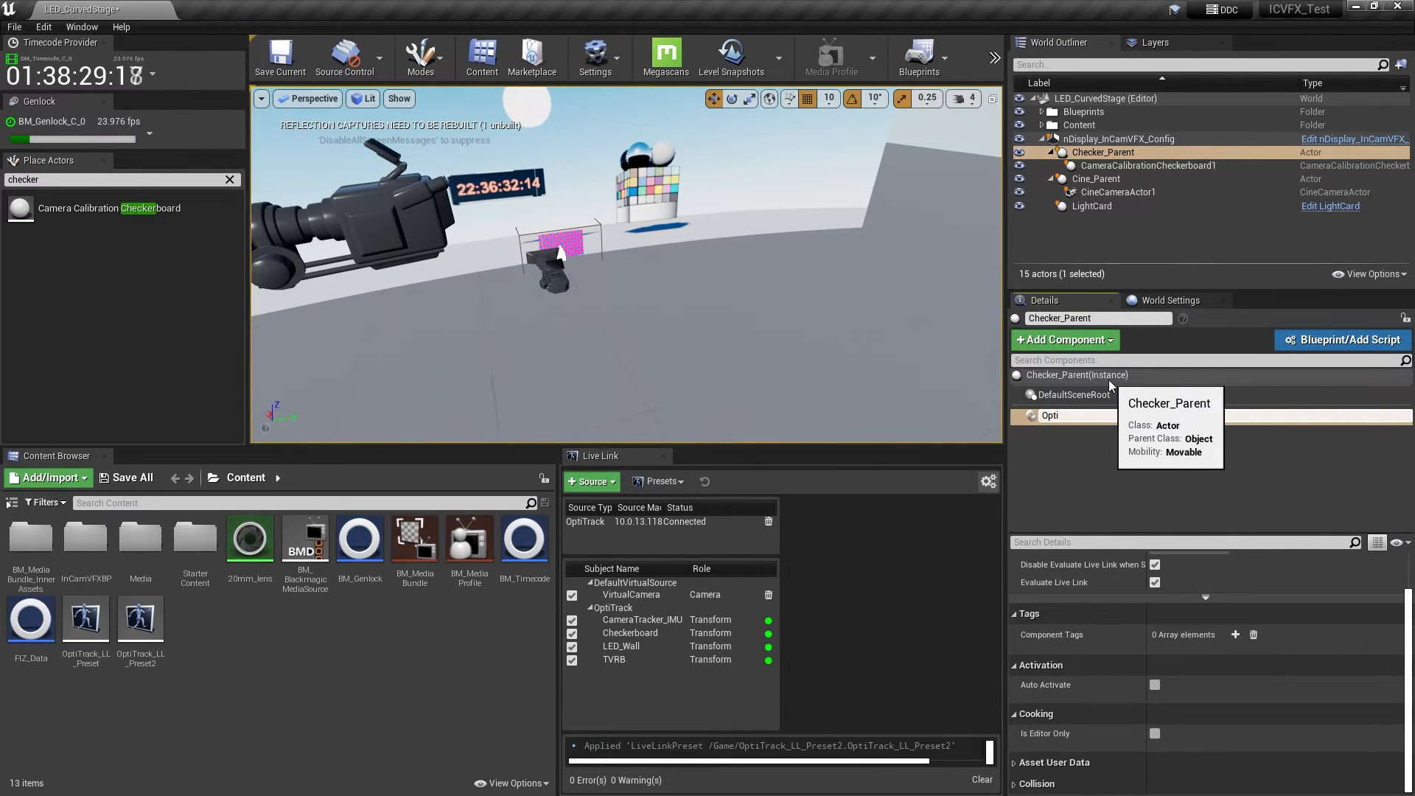
{"action": "type", "text": "Track"}
{"action": "key", "text": "Return"}
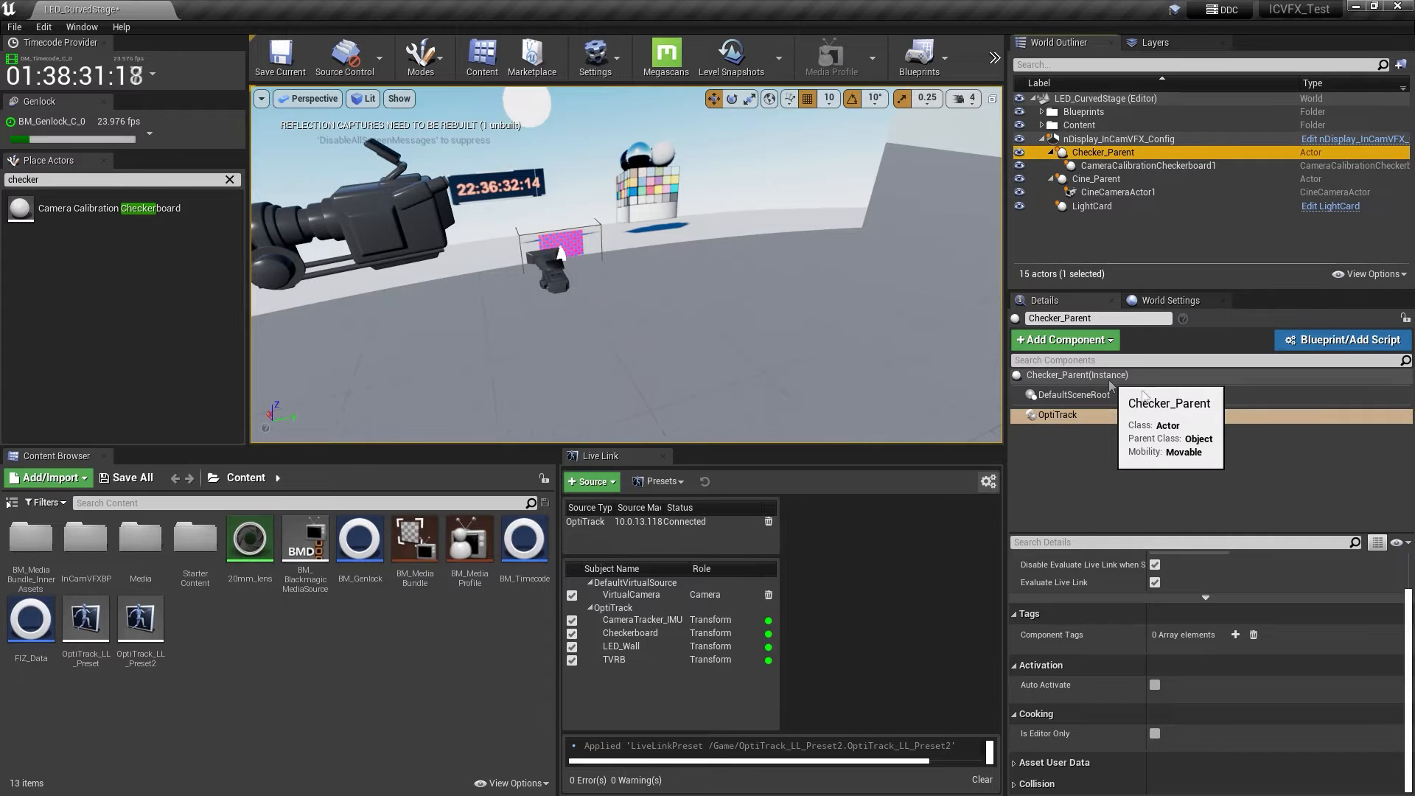
Set the subject representation of Checker_Parent's OptiTrack component to Checkerboard
{"action": "scroll", "coordinate": [1213, 635], "scroll_direction": "up", "scroll_amount": 2}
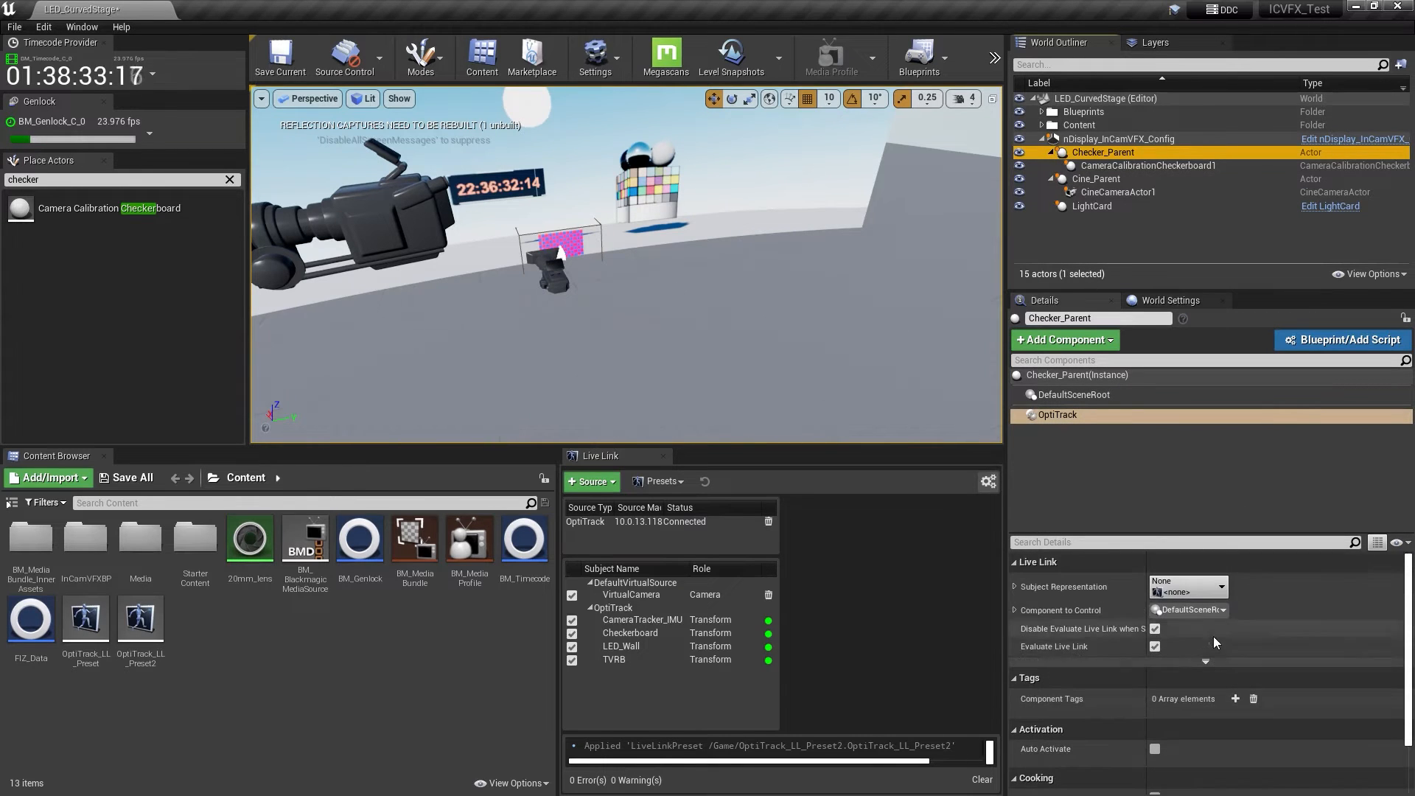
{"action": "left_click", "coordinate": [1189, 586]}
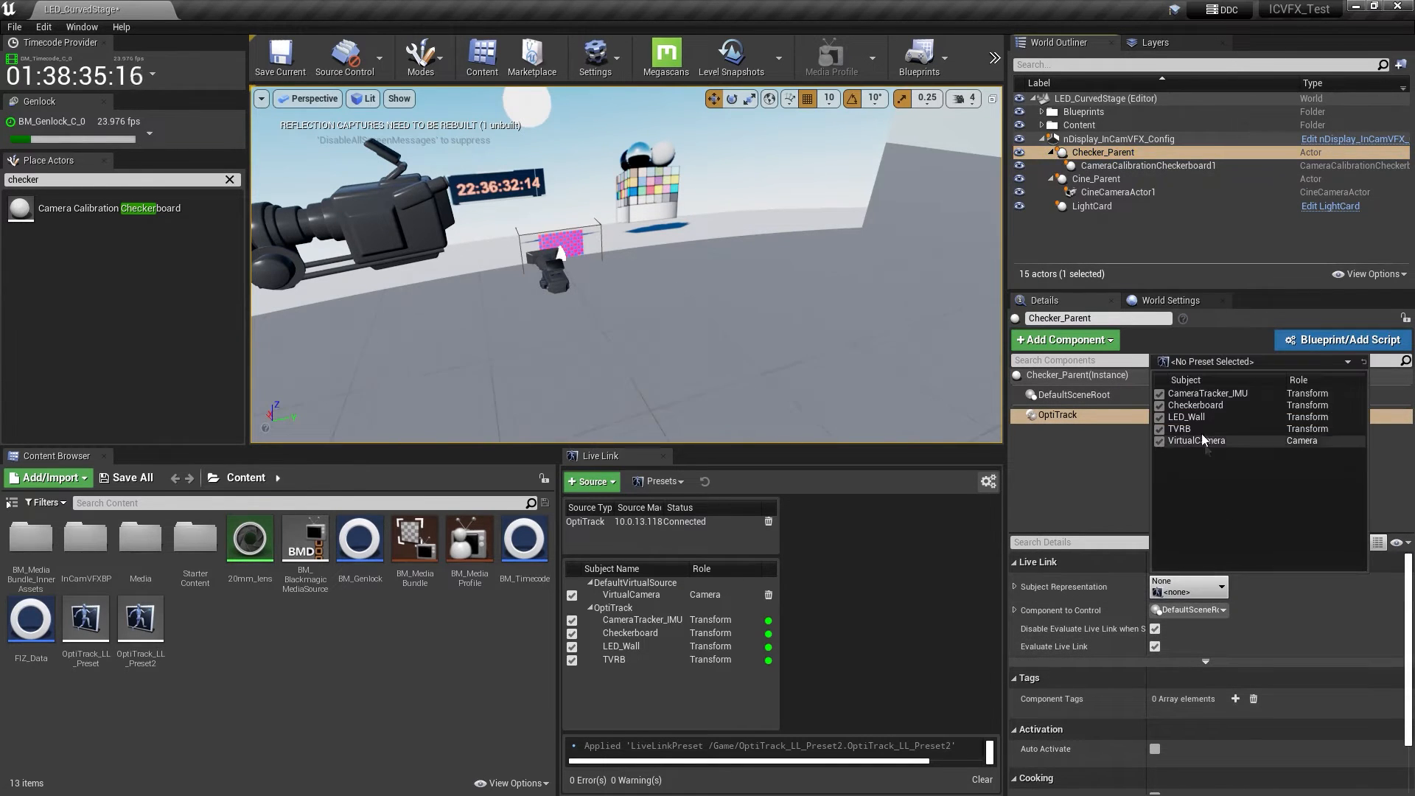
{"action": "left_click", "coordinate": [1202, 407]}
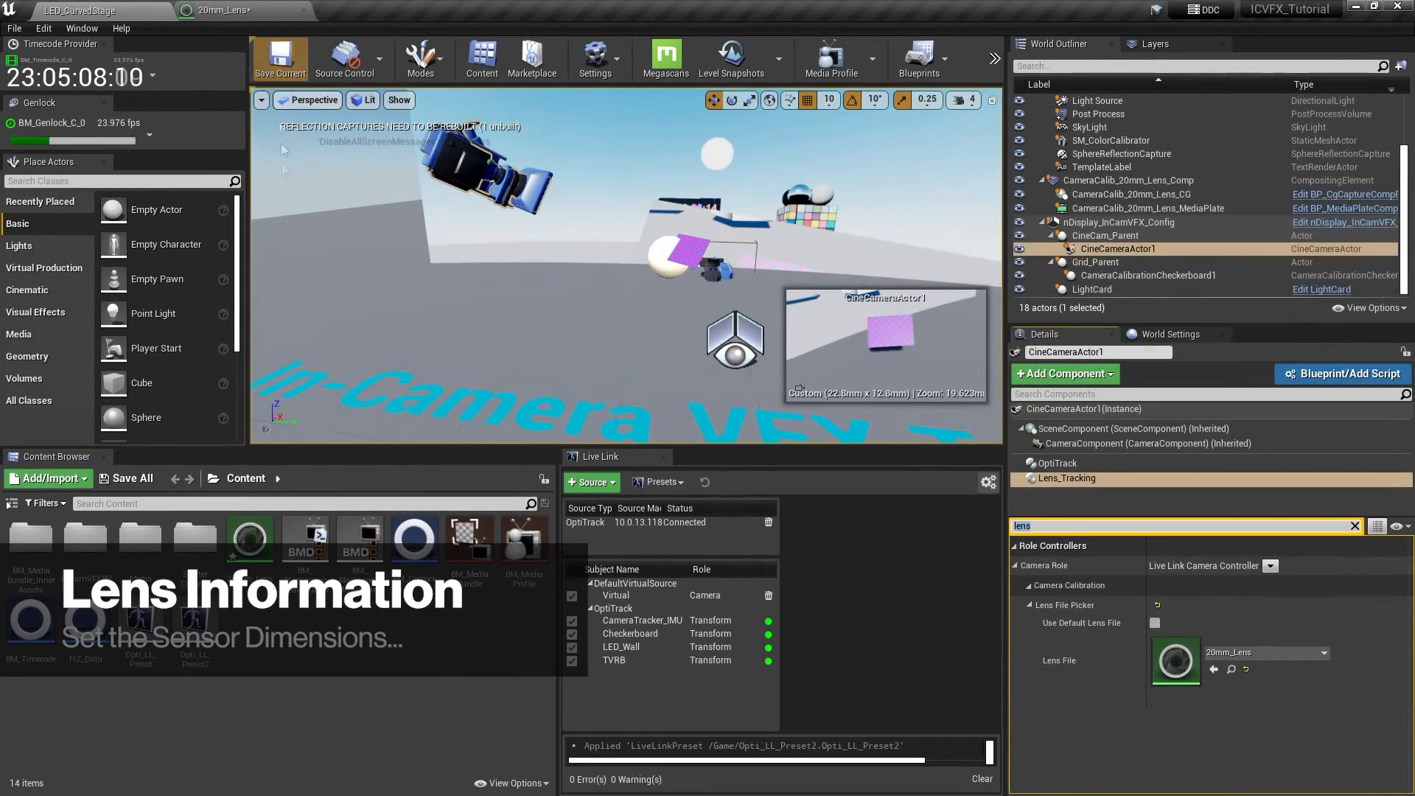
Open the 20mm_Lens file at its Lens Information step and adjust the transparency between CG and camera media
{"action": "double_click", "coordinate": [248, 546]}
{"action": "left_click", "coordinate": [207, 105]}
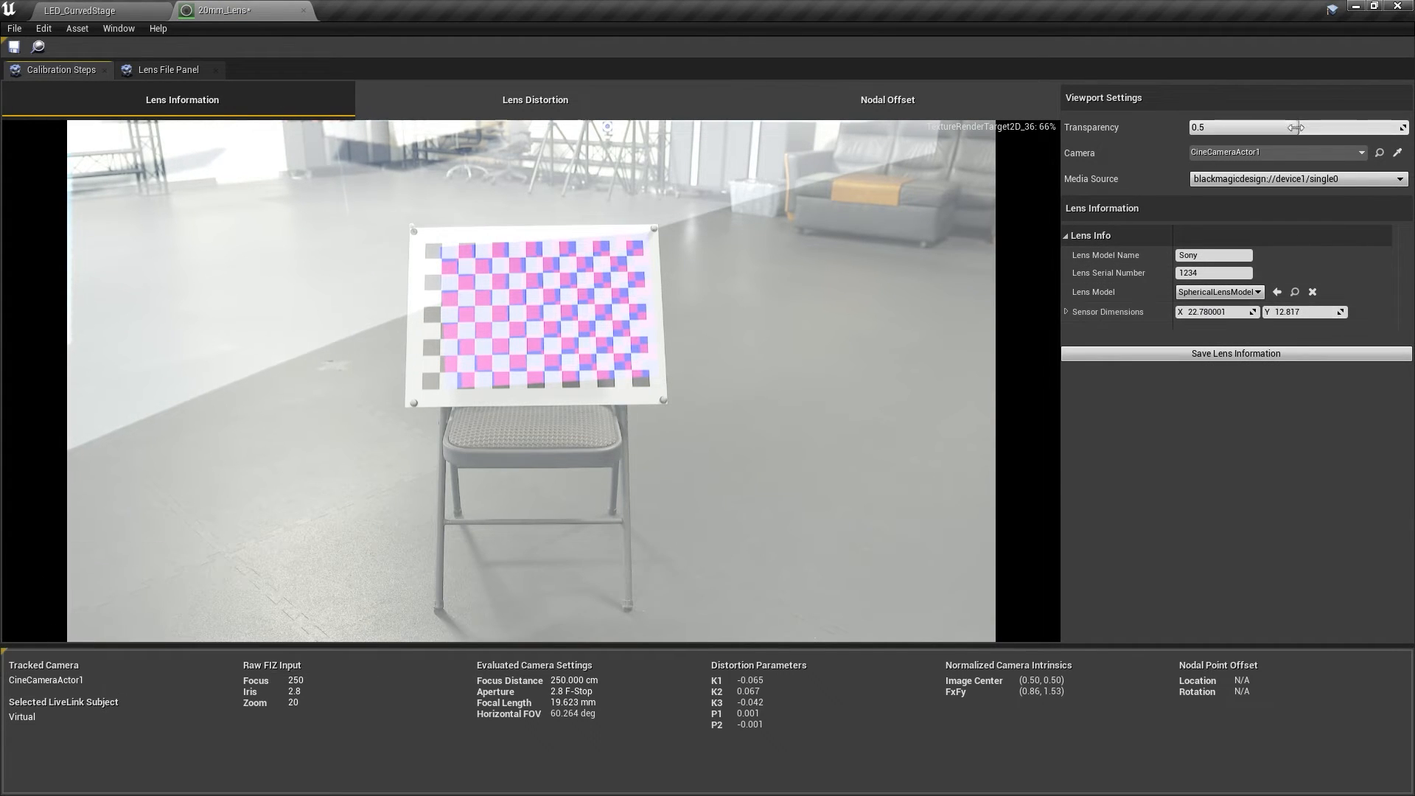
{"action": "mouse_move", "coordinate": [1293, 125]}
{"action": "left_mouse_down"}
{"action": "mouse_move", "coordinate": [1190, 127]}
{"action": "mouse_move", "coordinate": [1404, 127]}
{"action": "mouse_move", "coordinate": [1246, 127]}
{"action": "mouse_move", "coordinate": [1299, 127]}
{"action": "left_mouse_up"}
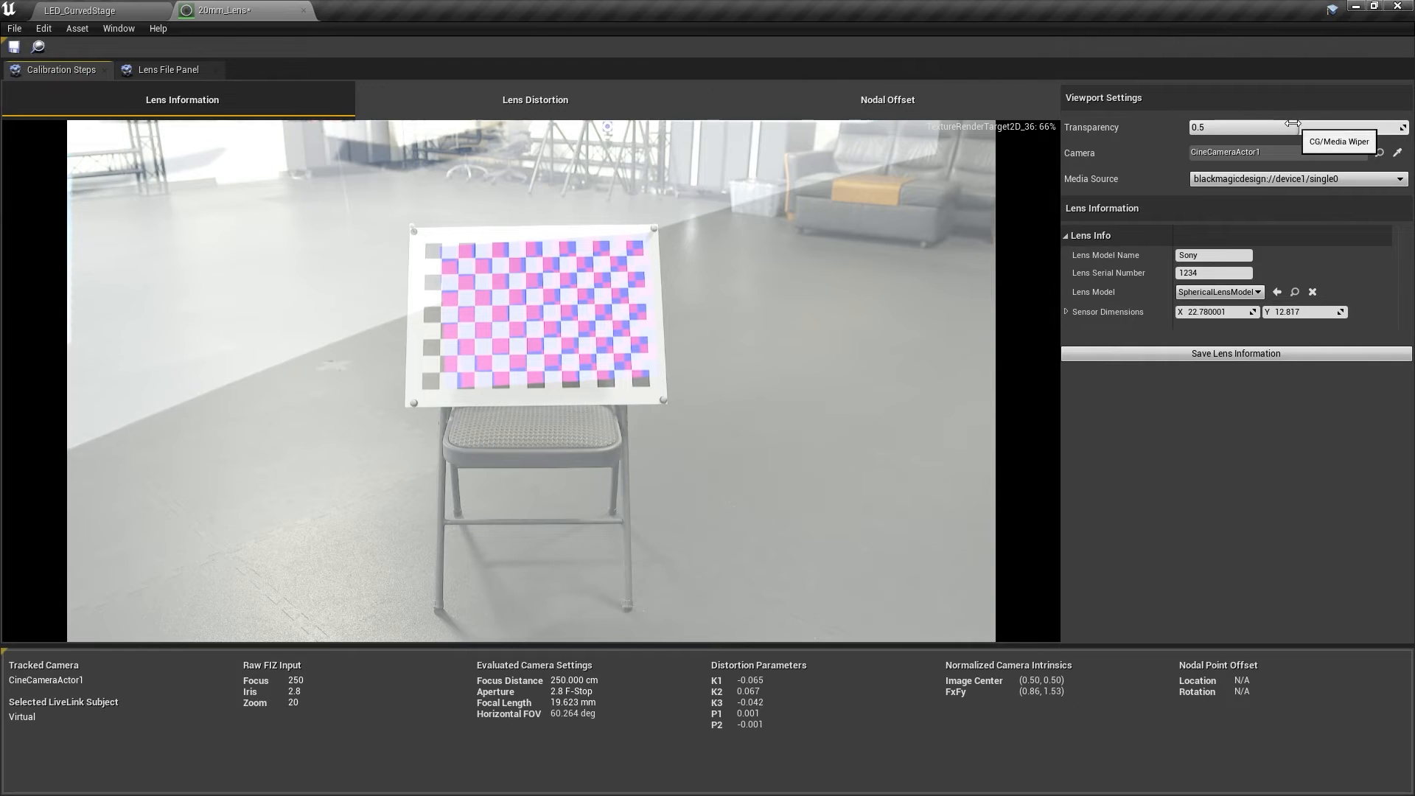
{"action": "left_click_drag", "start_coordinate": [1293, 123], "coordinate": [1340, 123]}
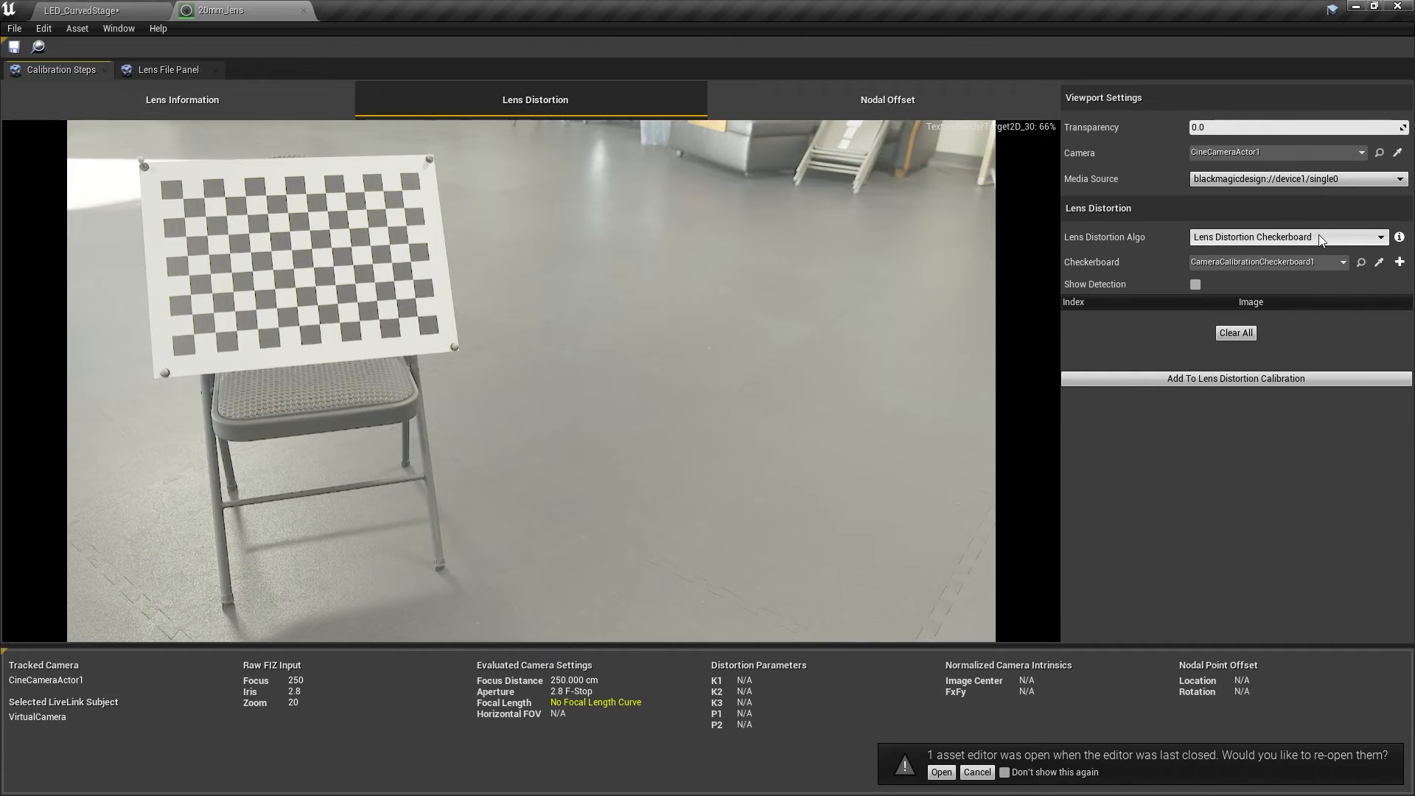
Set CameraCalibrationCheckerboard1 as the lens distortion checkerboard and capture a first calibration image with Show Detection temporarily enabled
{"action": "left_click", "coordinate": [1305, 261]}
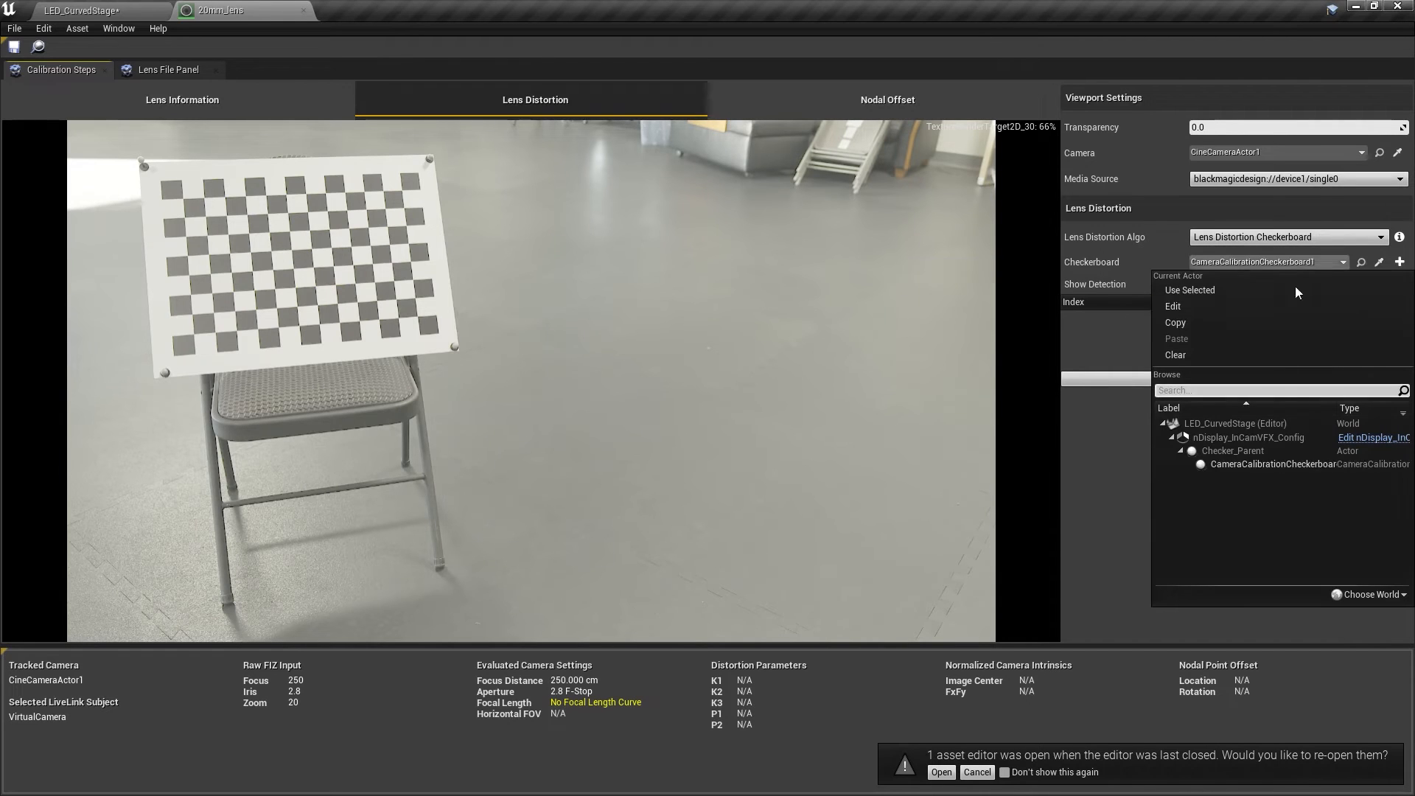
{"action": "left_click", "coordinate": [1272, 464]}
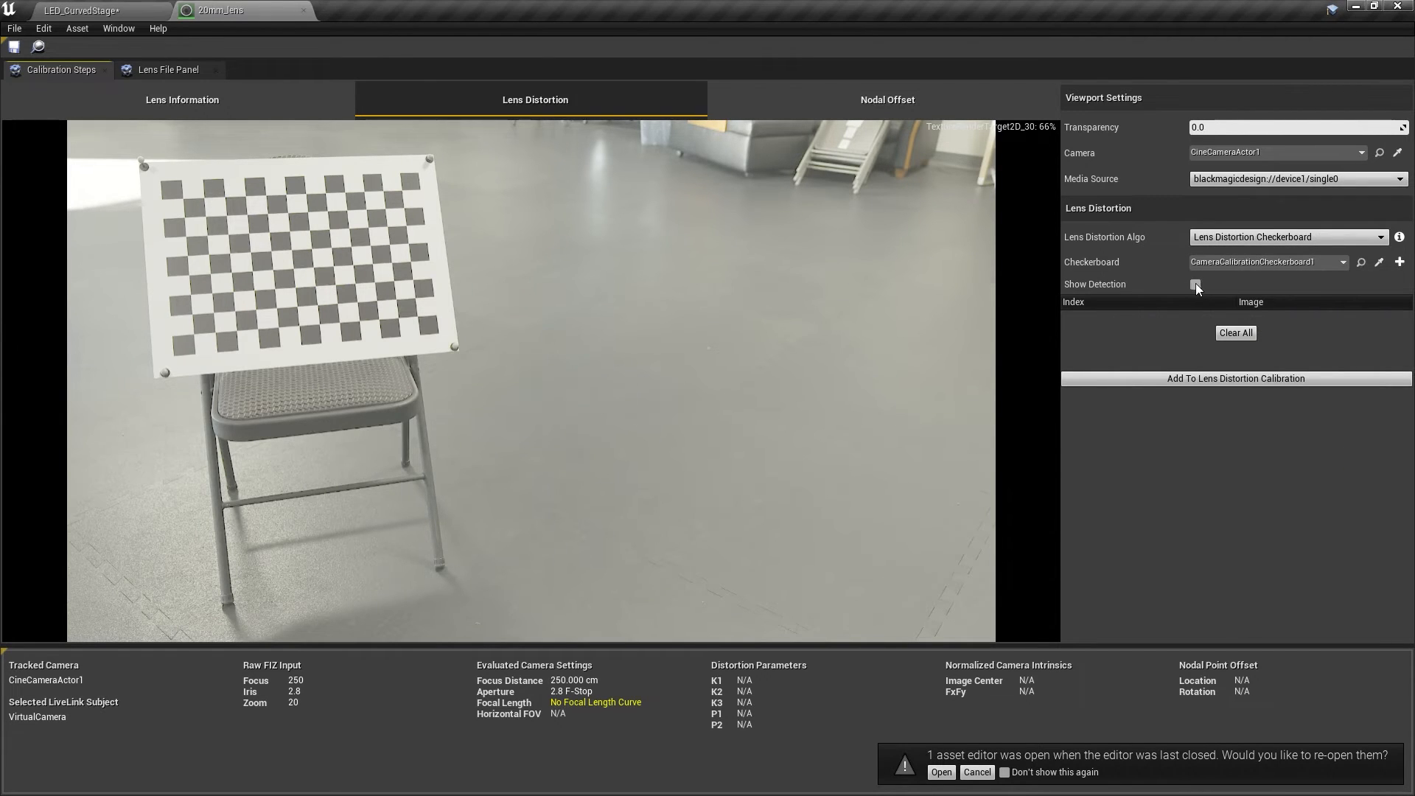
{"action": "left_click", "coordinate": [625, 374]}
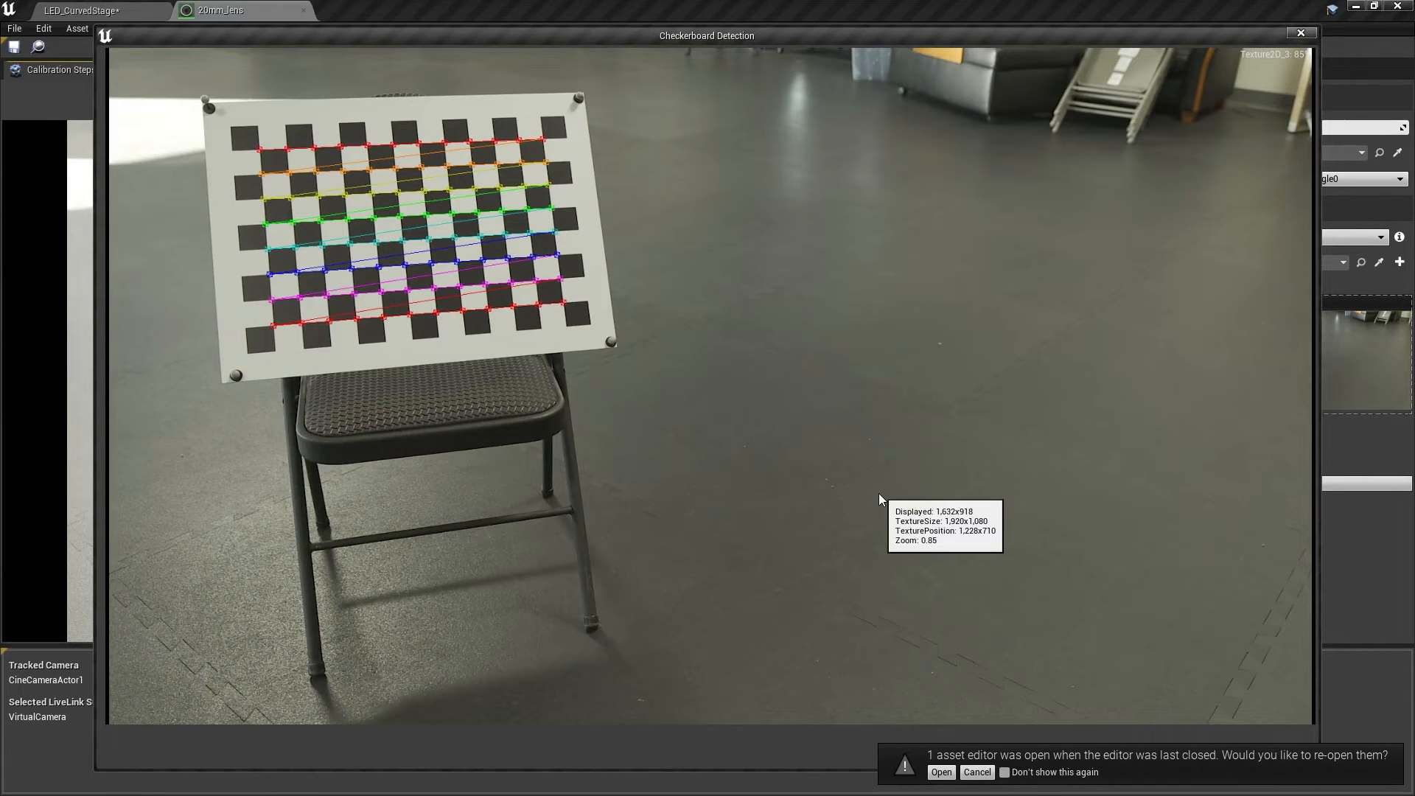
{"action": "left_click", "coordinate": [973, 773]}
{"action": "left_click", "coordinate": [1301, 34]}
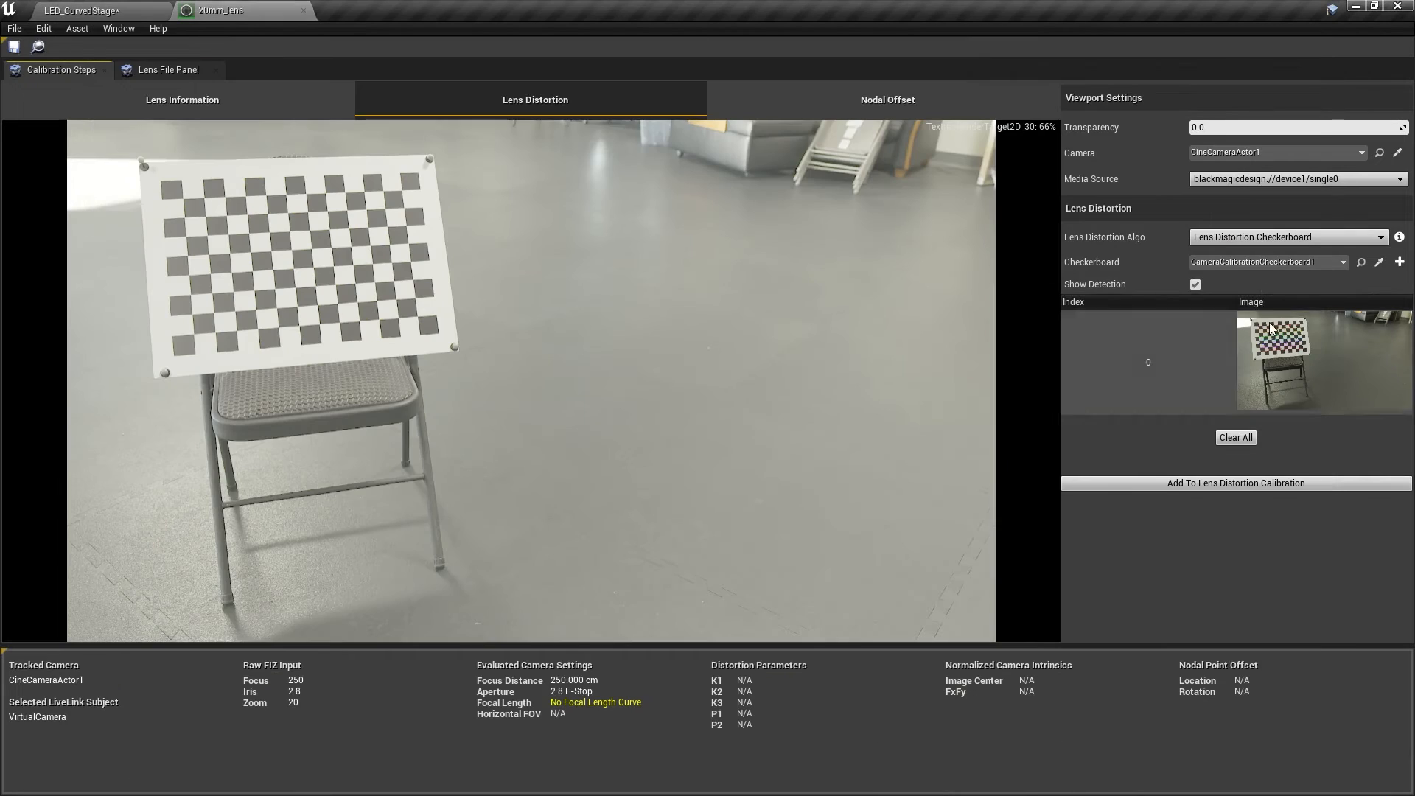
{"action": "left_click", "coordinate": [1195, 284]}
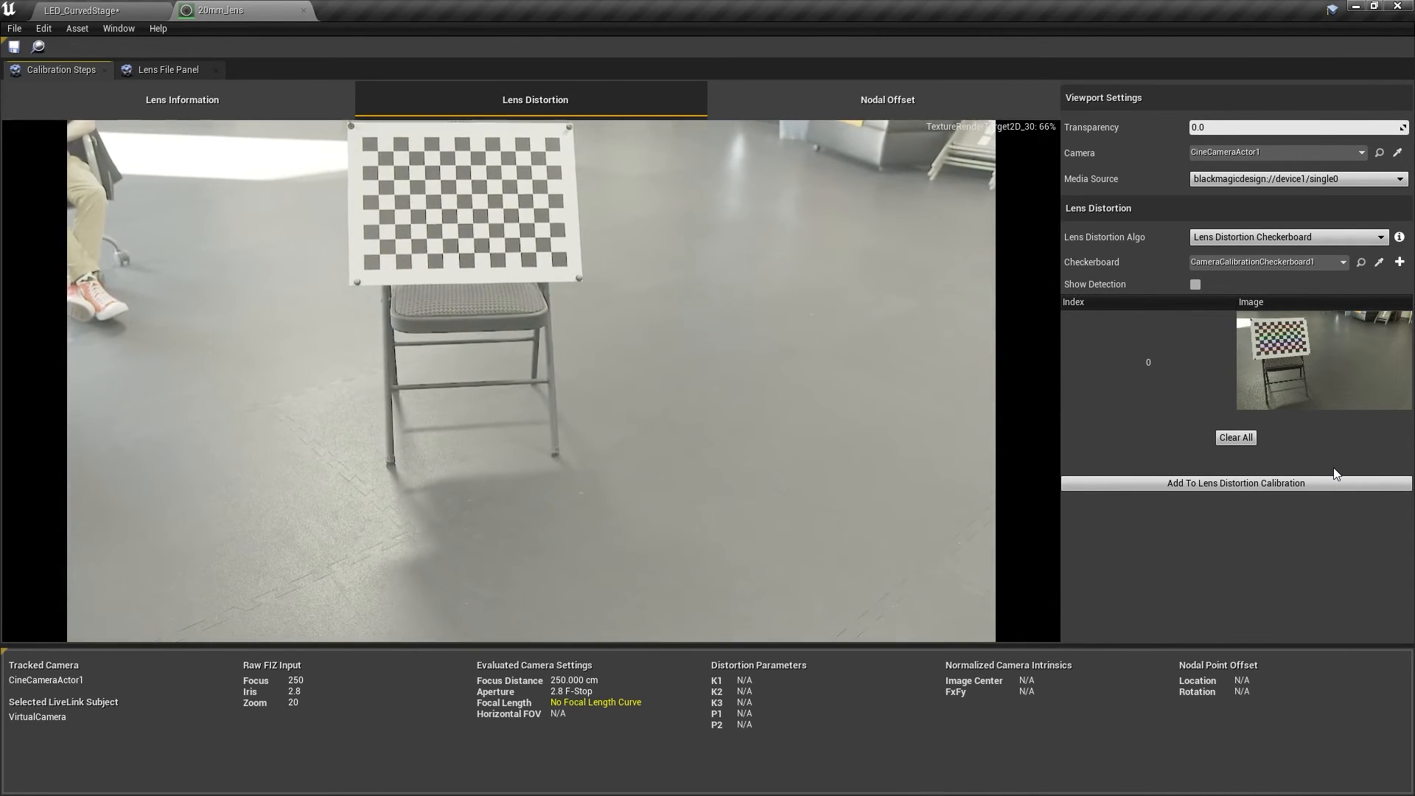
Capture 17 more checkerboard images at varied frame positions, angles and distances, and add the set to the lens distortion calibration
{"action": "left_click", "coordinate": [1334, 483]}
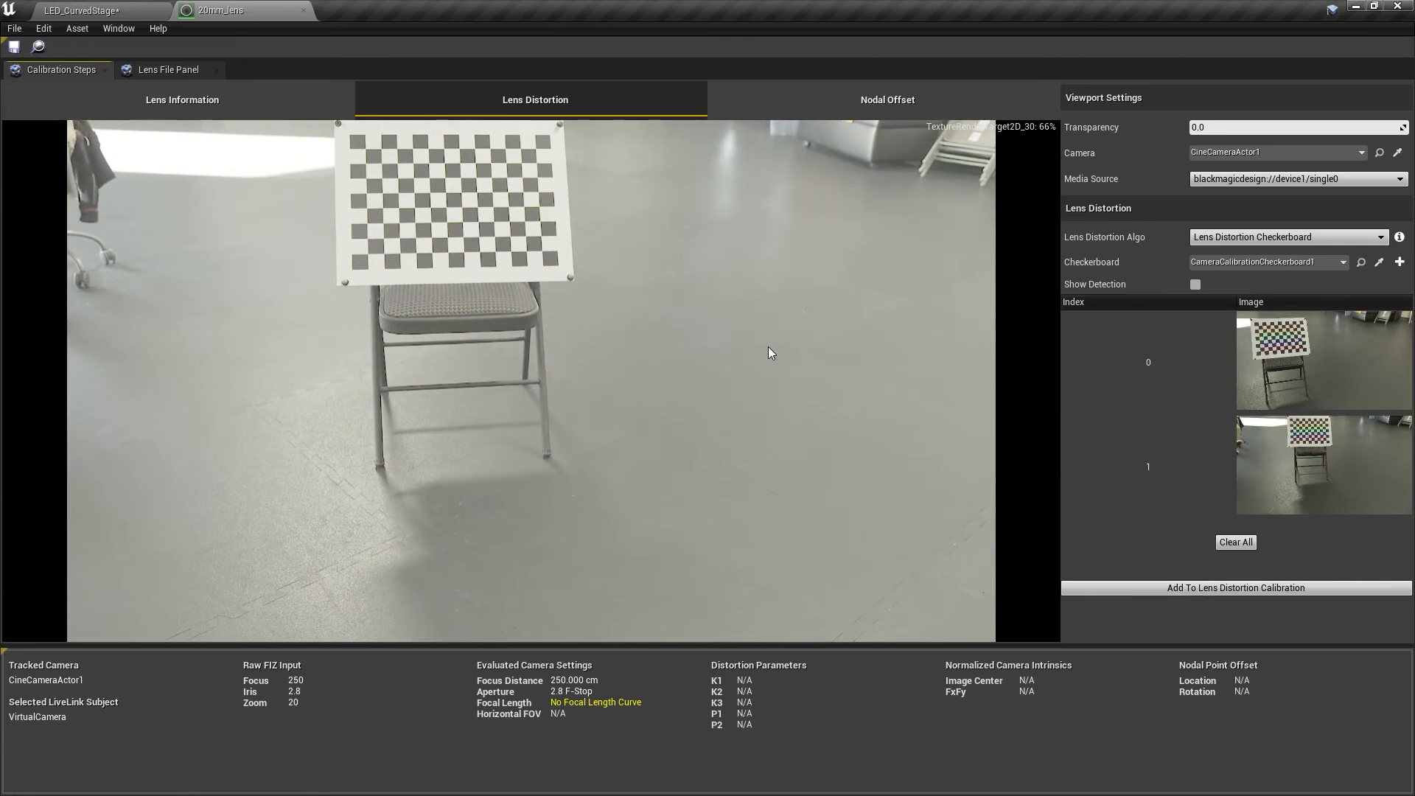
{"action": "left_click", "coordinate": [768, 347]}
{"action": "left_click", "coordinate": [768, 346]}
{"action": "left_click", "coordinate": [768, 347]}
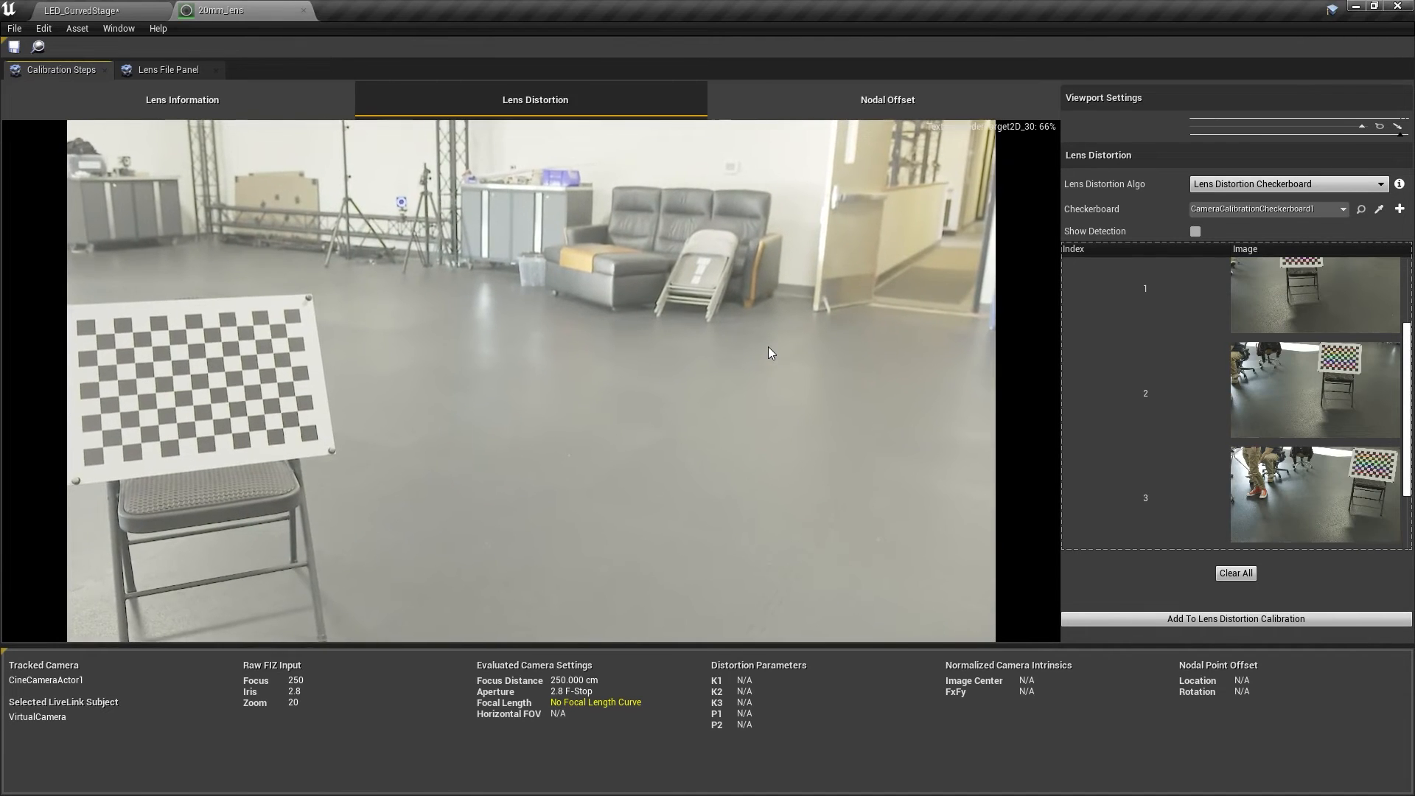
{"action": "left_click", "coordinate": [768, 346]}
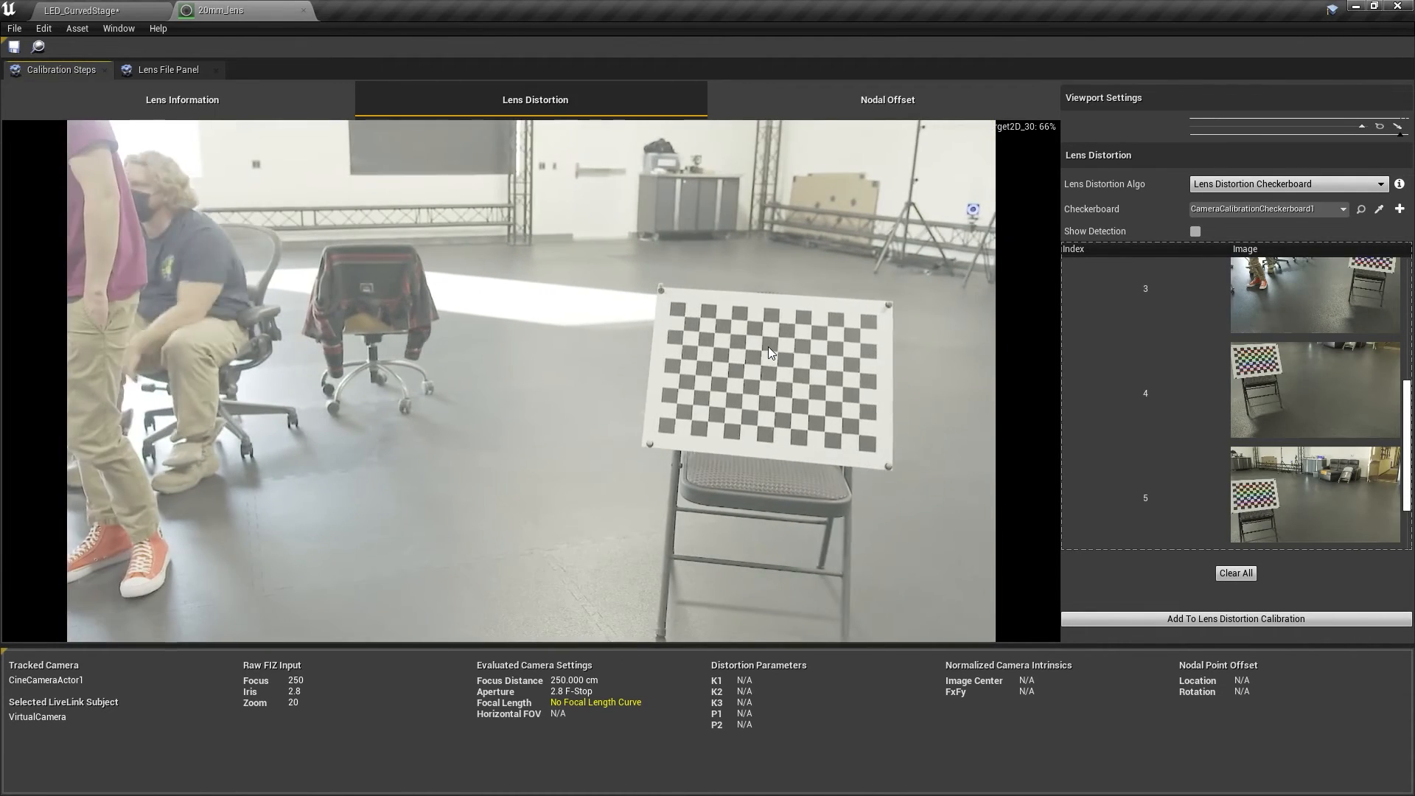
{"action": "left_click", "coordinate": [768, 347]}
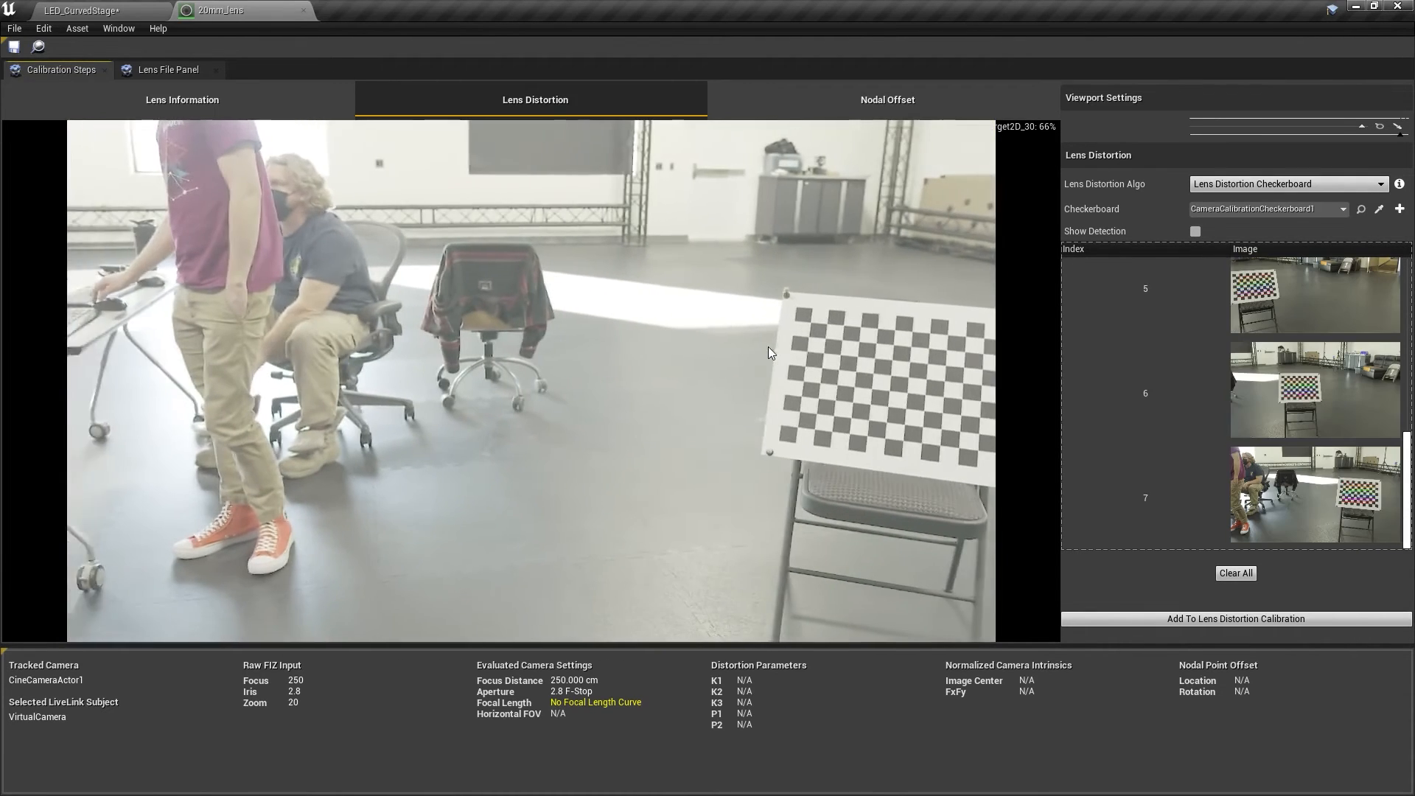
{"action": "left_click", "coordinate": [768, 346]}
{"action": "left_click", "coordinate": [768, 346]}
{"action": "left_click", "coordinate": [768, 347]}
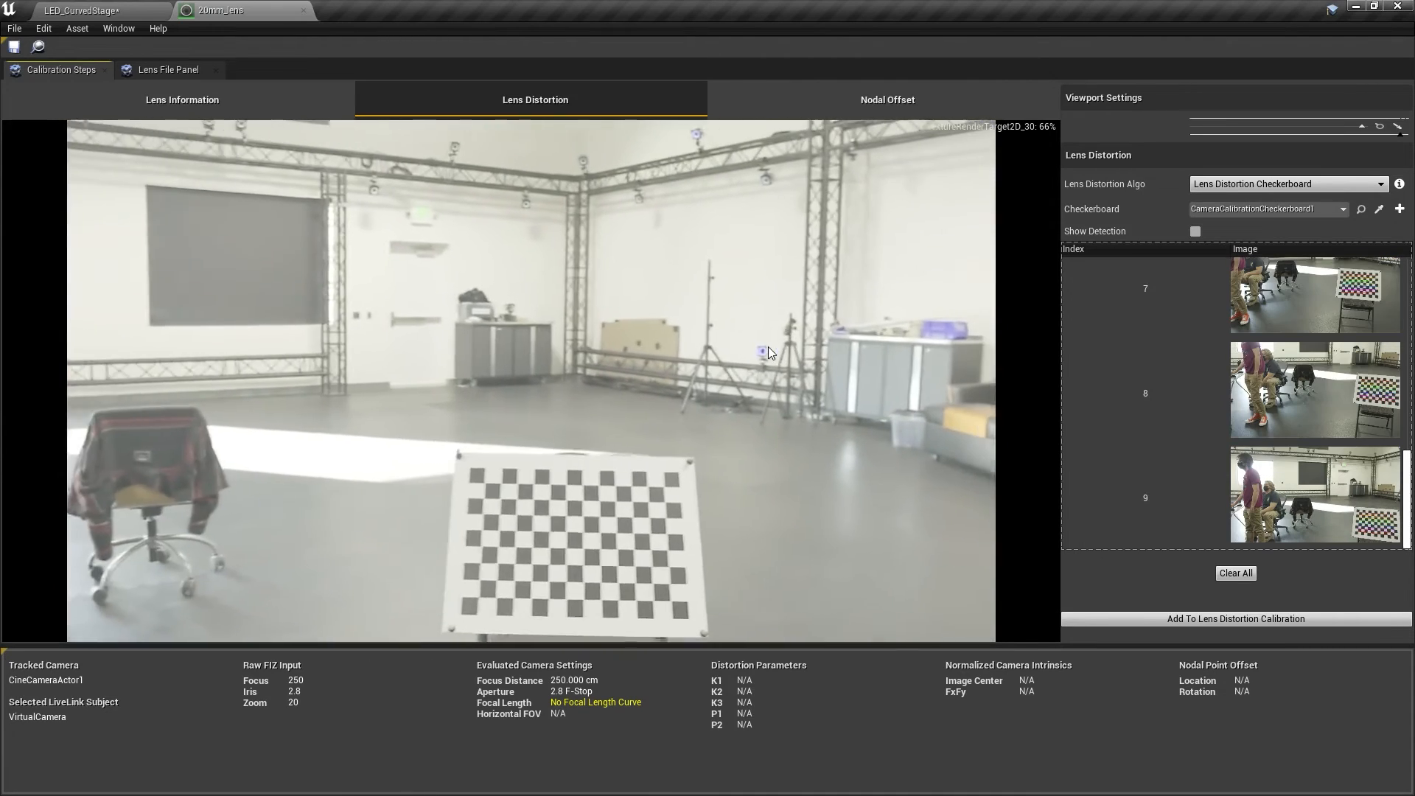
{"action": "left_click", "coordinate": [768, 346]}
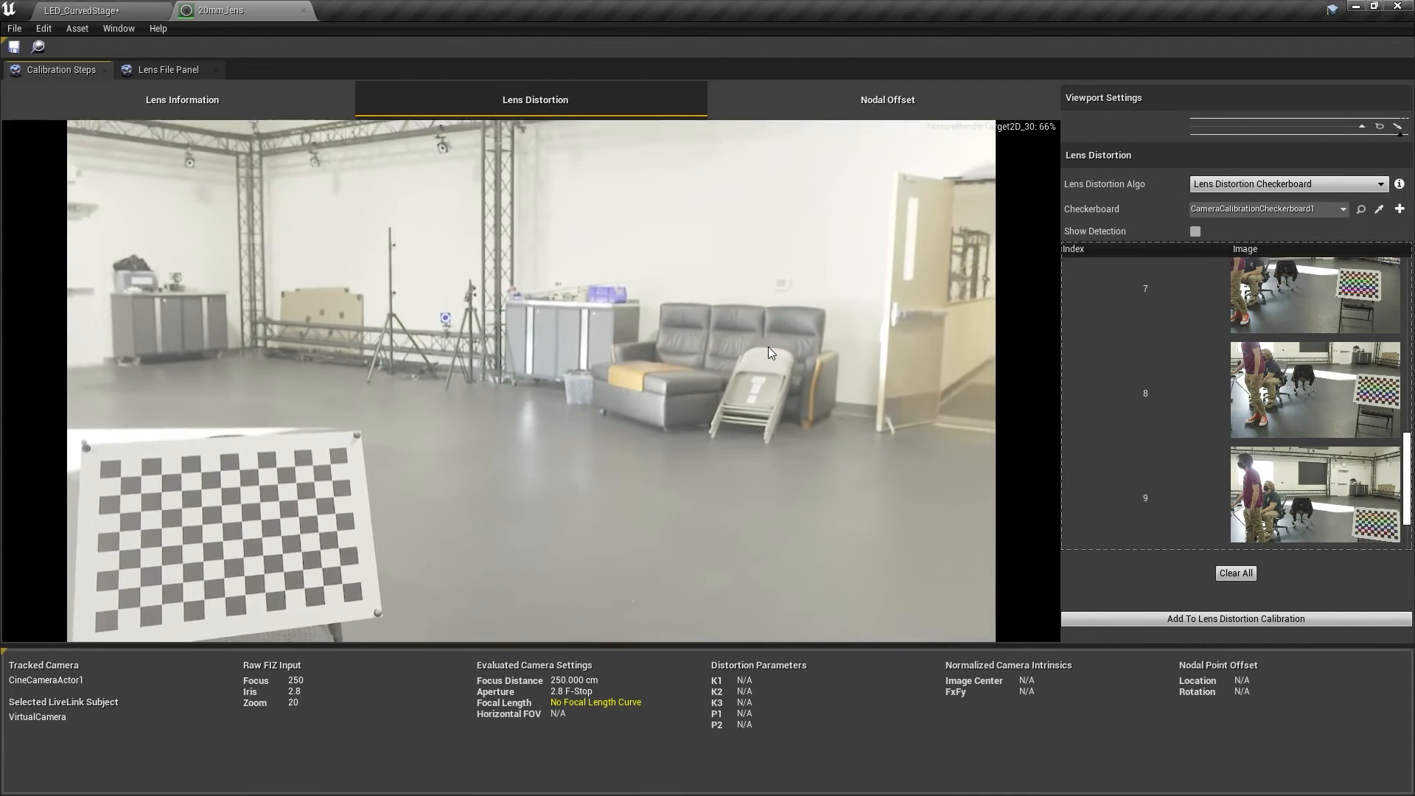
{"action": "left_click", "coordinate": [768, 346]}
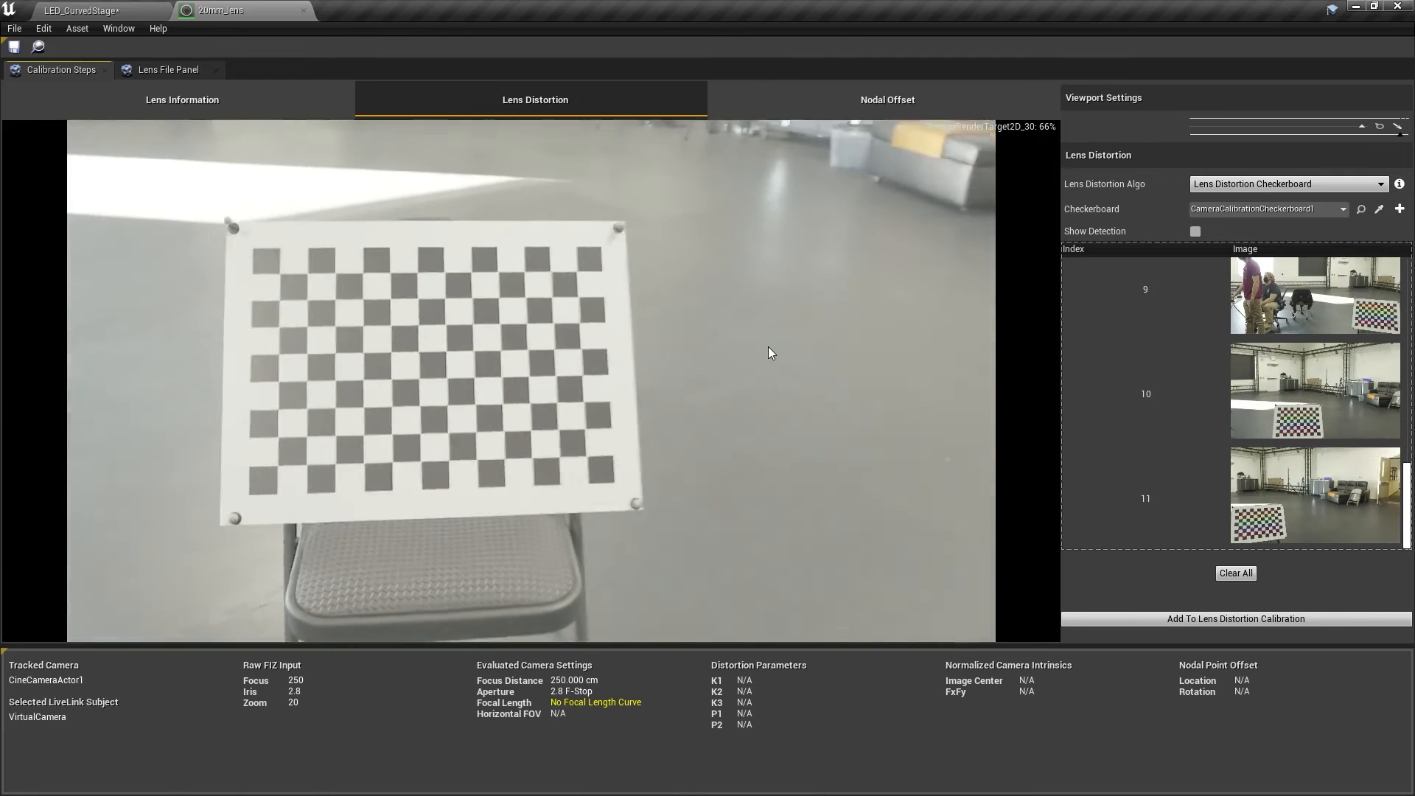
{"action": "left_click", "coordinate": [768, 347]}
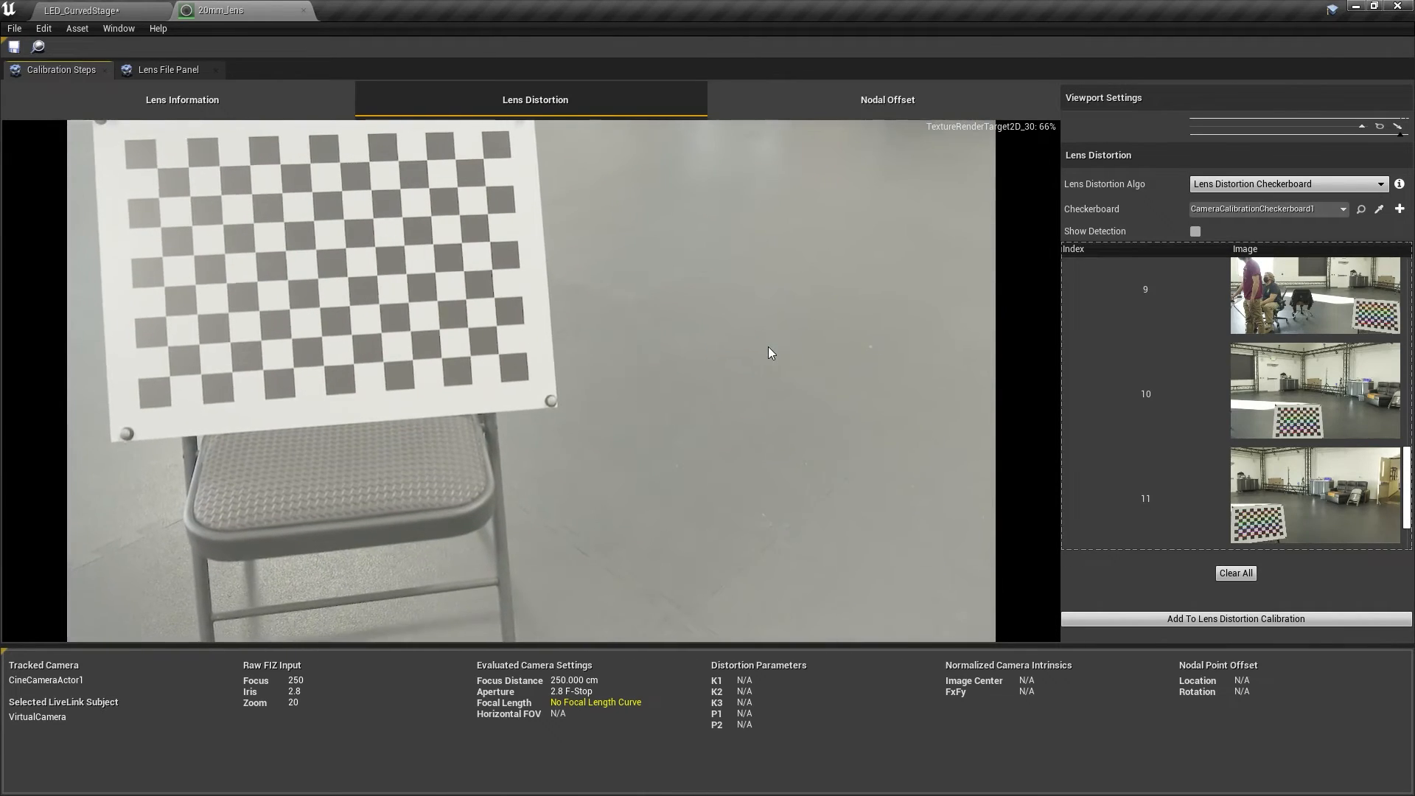
{"action": "left_click", "coordinate": [768, 347]}
{"action": "left_click", "coordinate": [768, 346]}
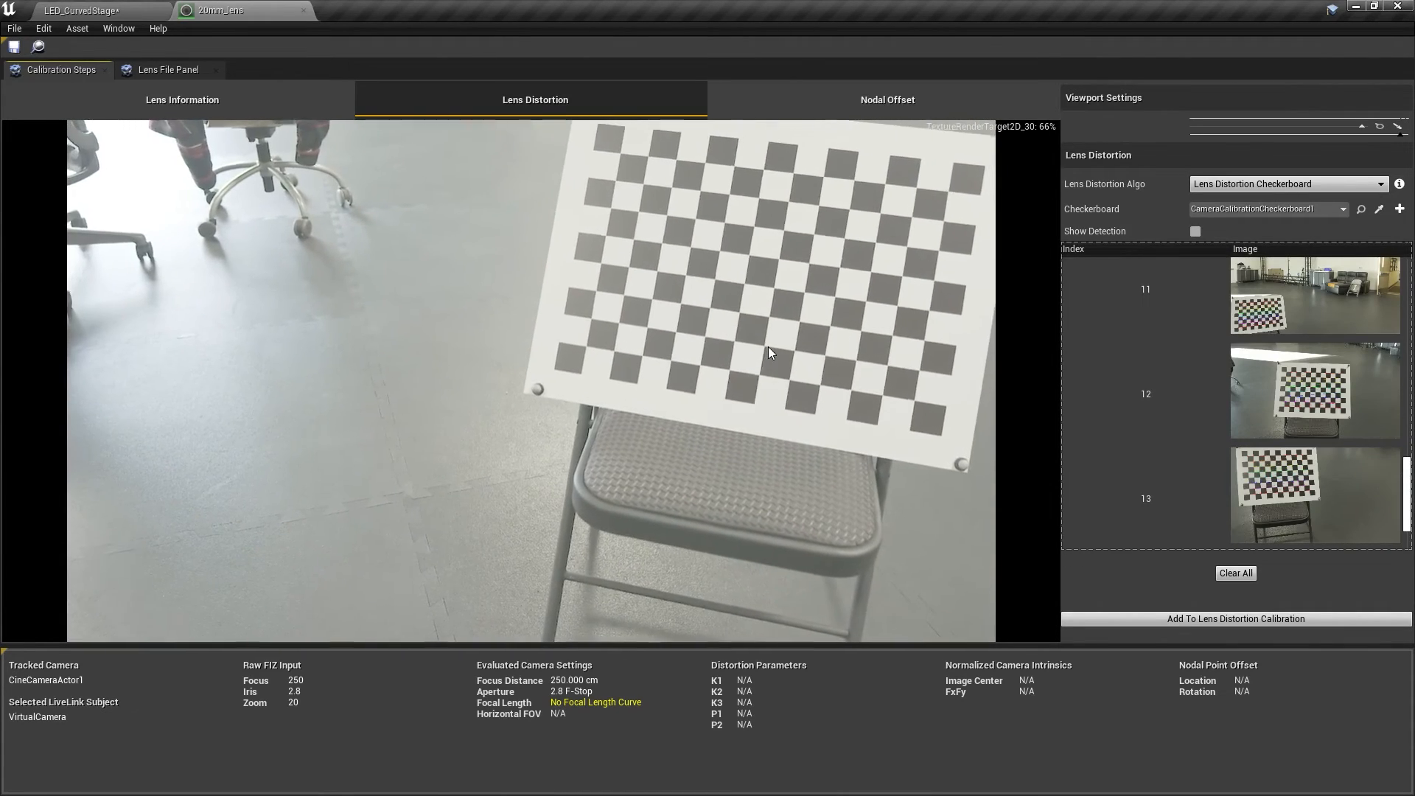
{"action": "left_click", "coordinate": [768, 347]}
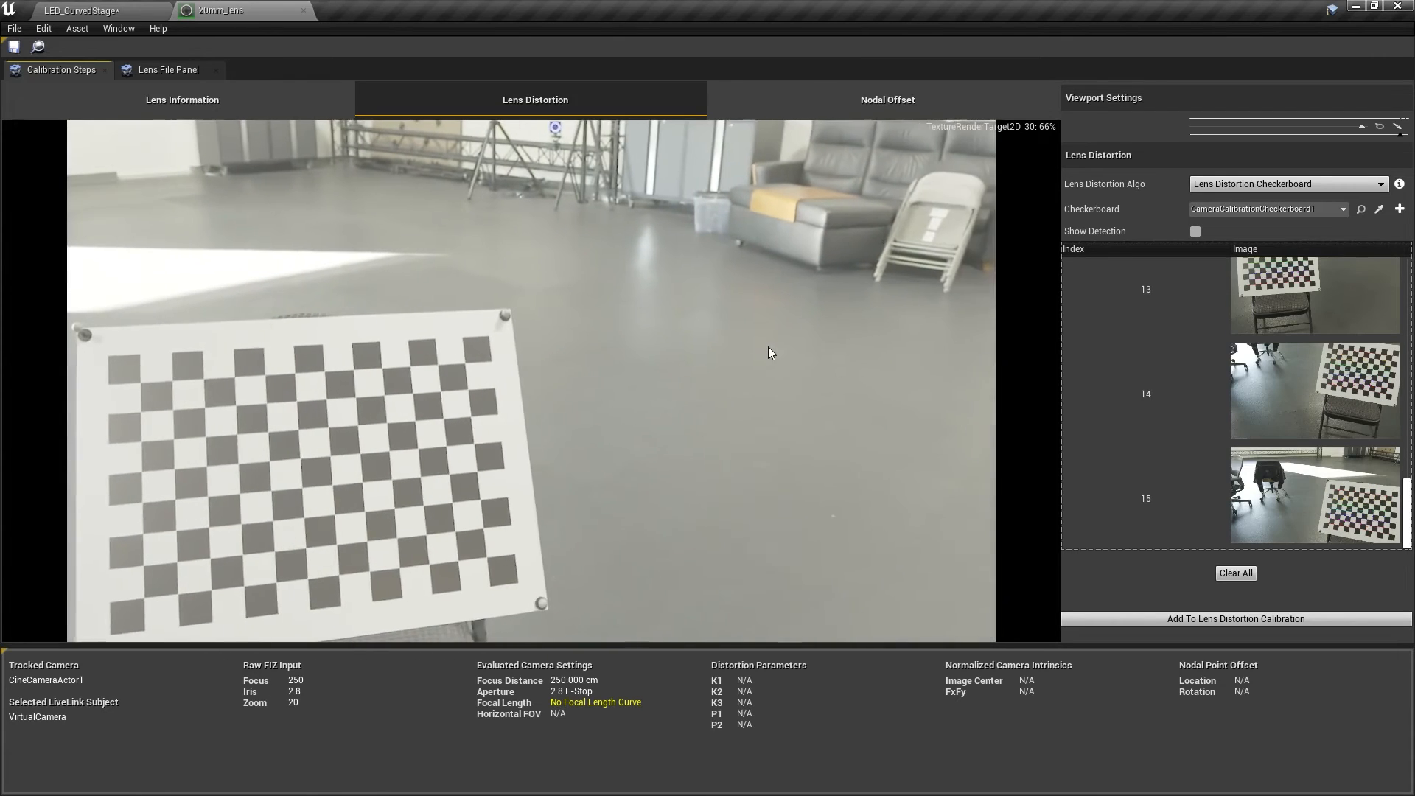
{"action": "left_click", "coordinate": [768, 346]}
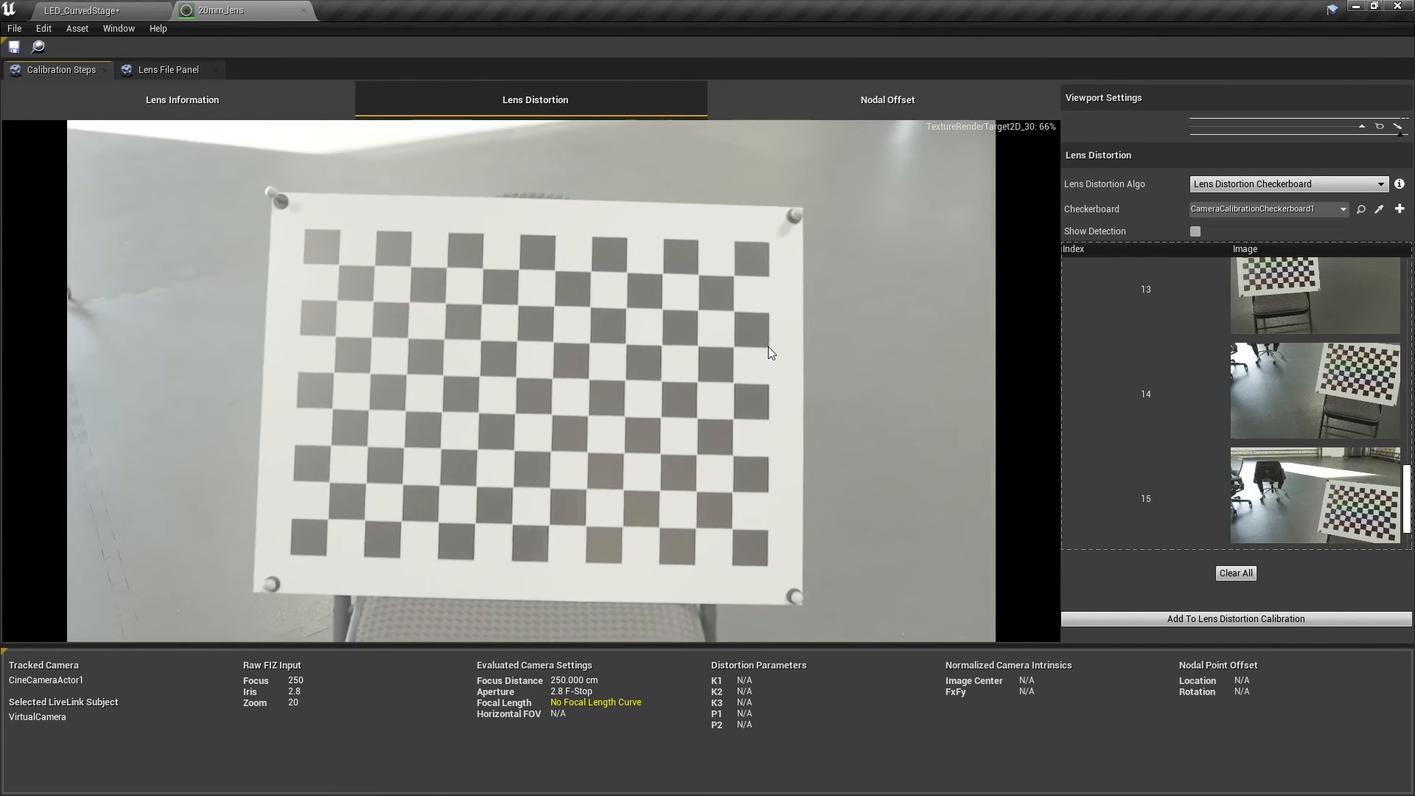
{"action": "left_click", "coordinate": [768, 346]}
{"action": "left_click", "coordinate": [1291, 624]}
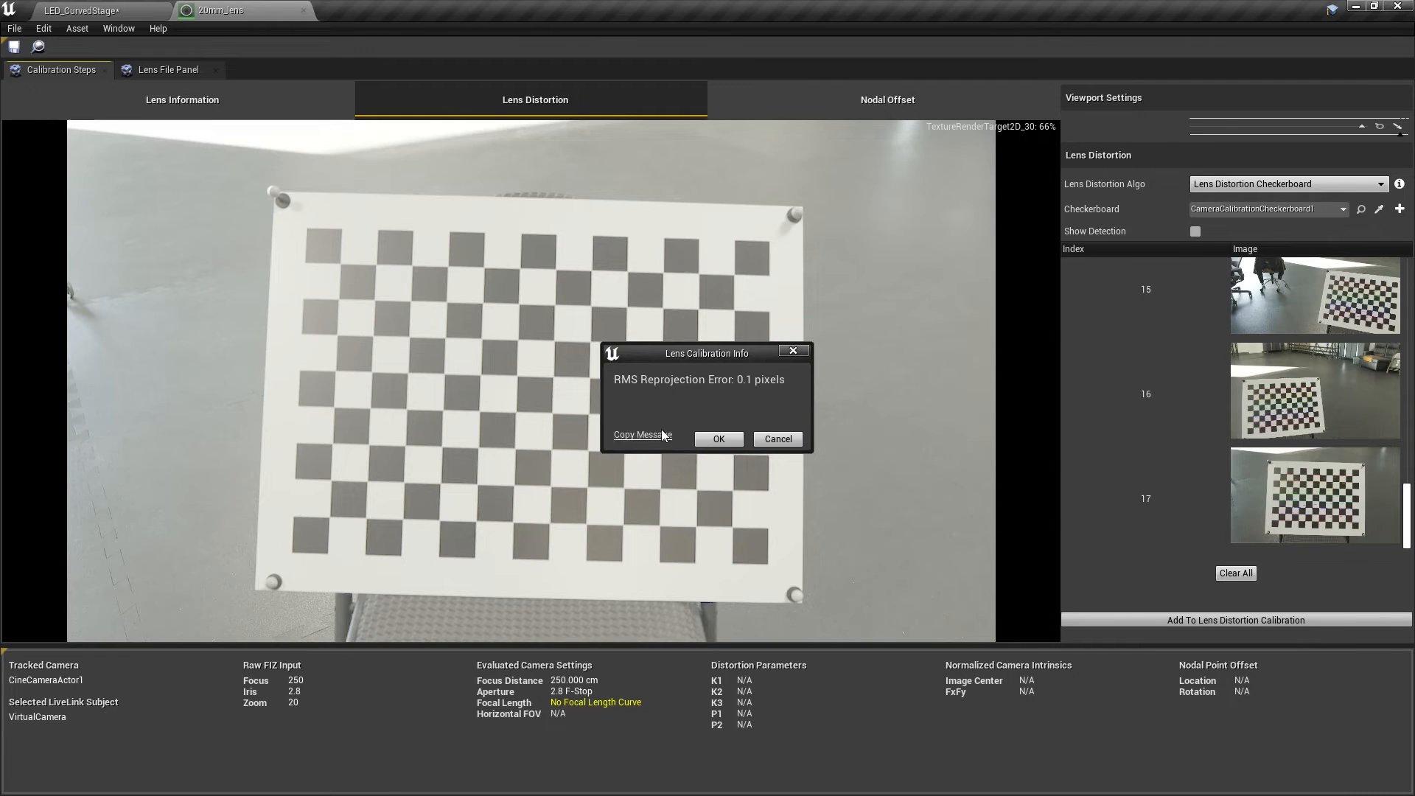
{"action": "left_click", "coordinate": [728, 440]}
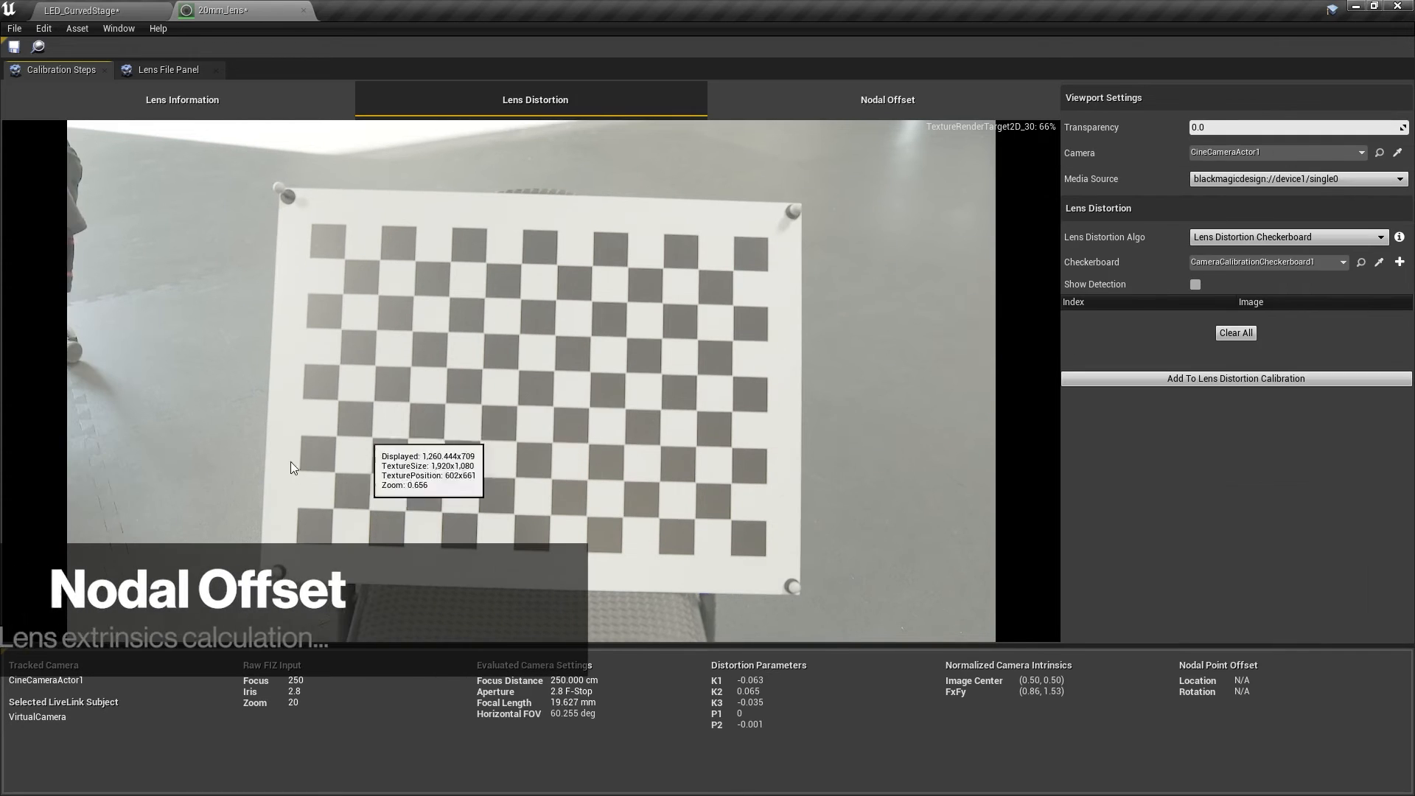
Set the viewport transparency to 0.6 and choose Nodal Offset Checkerboard as the nodal offset algorithm
{"action": "left_click_drag", "start_coordinate": [1199, 127], "coordinate": [1253, 127]}
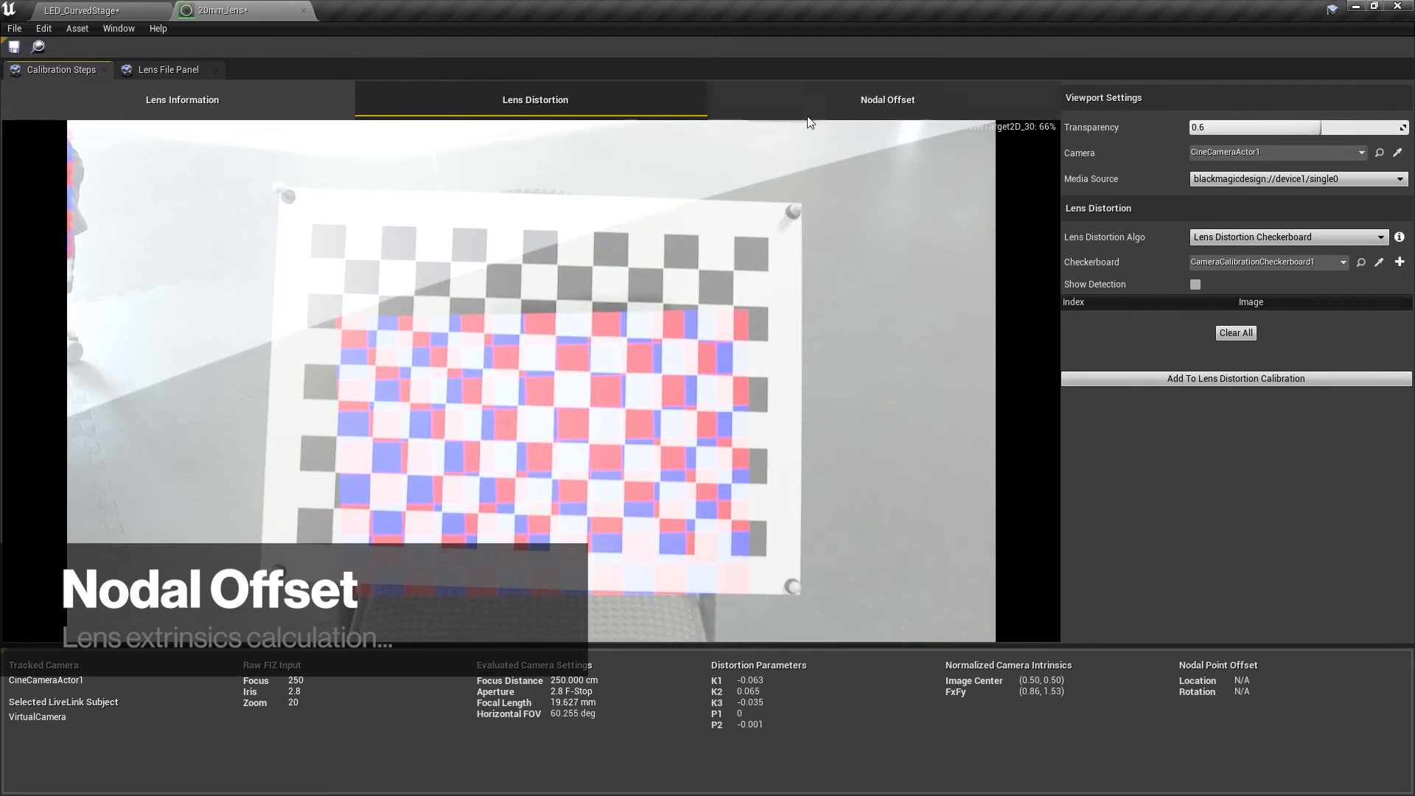
{"action": "left_click", "coordinate": [829, 110]}
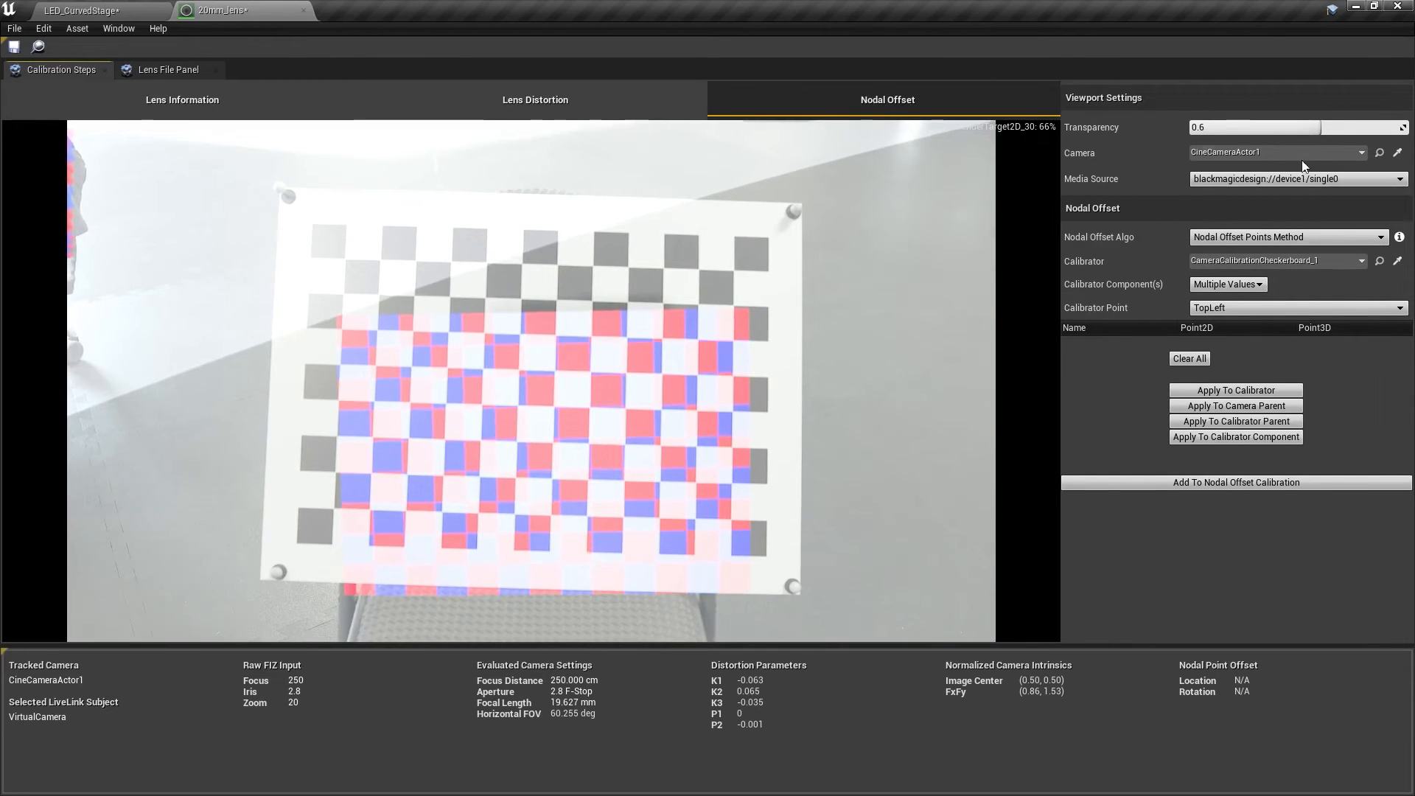
{"action": "left_click", "coordinate": [1301, 234]}
{"action": "left_click", "coordinate": [1284, 273]}
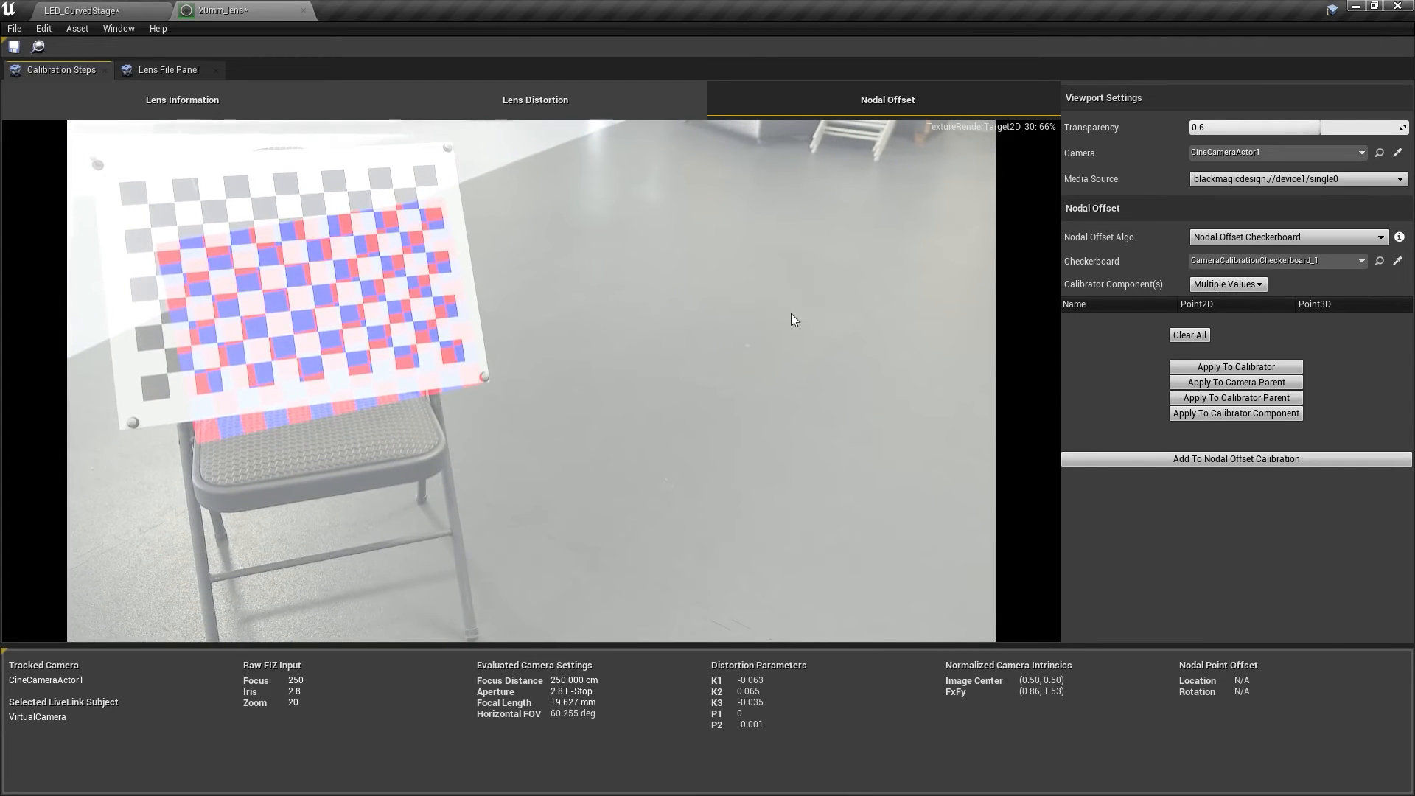
Capture the checkerboard corners from the camera view and apply the calculated nodal offset to the camera parent
{"action": "left_click", "coordinate": [837, 381]}
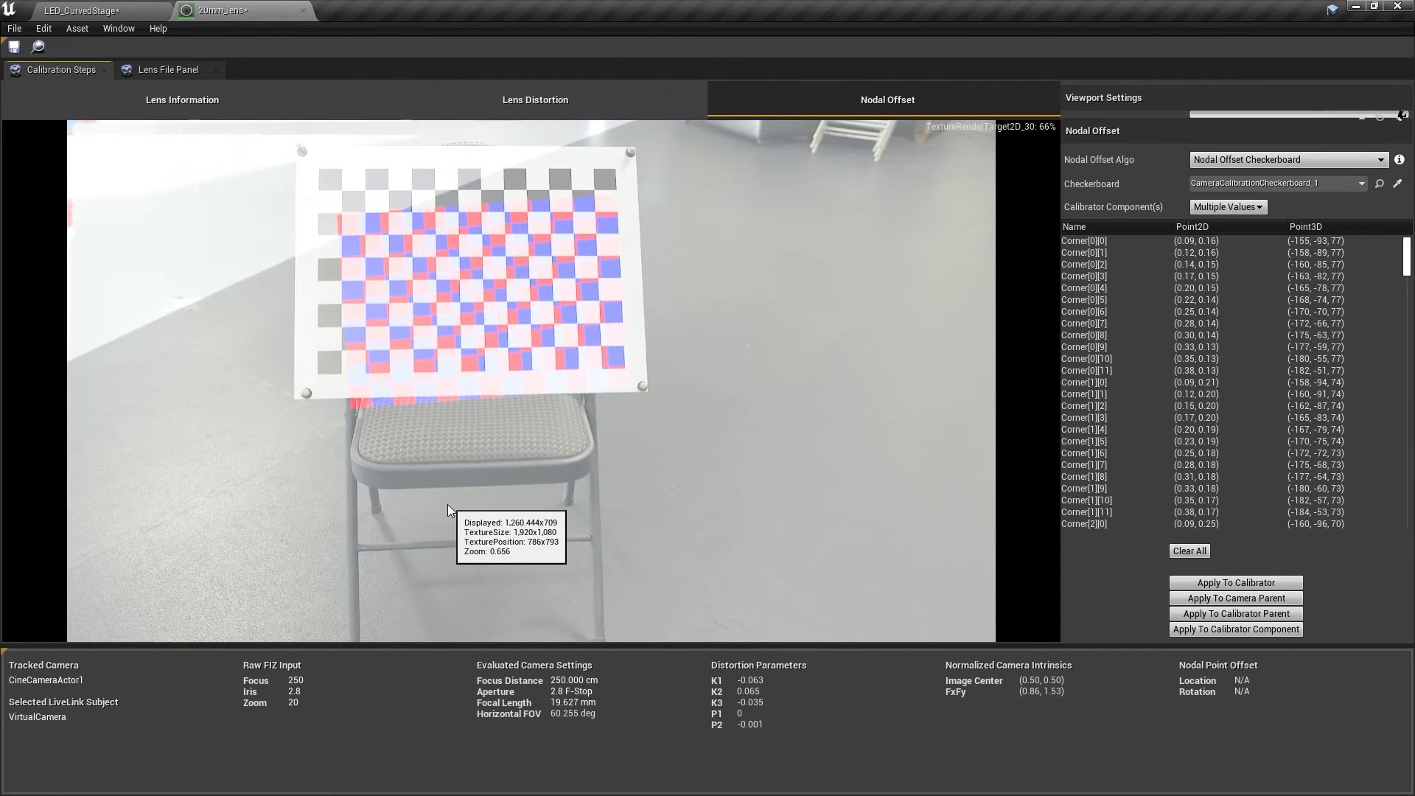
{"action": "left_click", "coordinate": [1280, 599]}
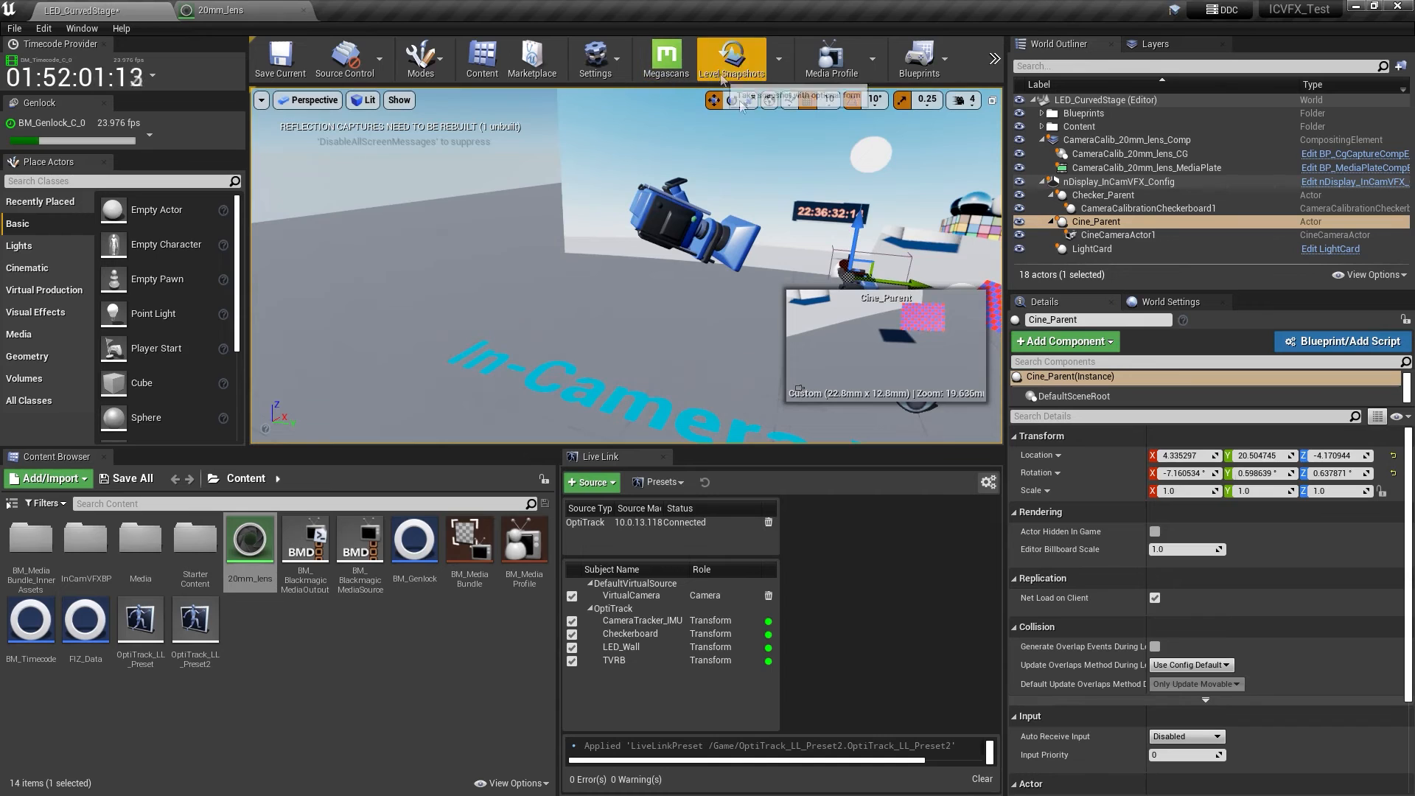
Open the nDisplay_InCamVFX_Config actor's blueprint from the LED_CurvedStage level for editing
{"action": "left_click", "coordinate": [1330, 184]}
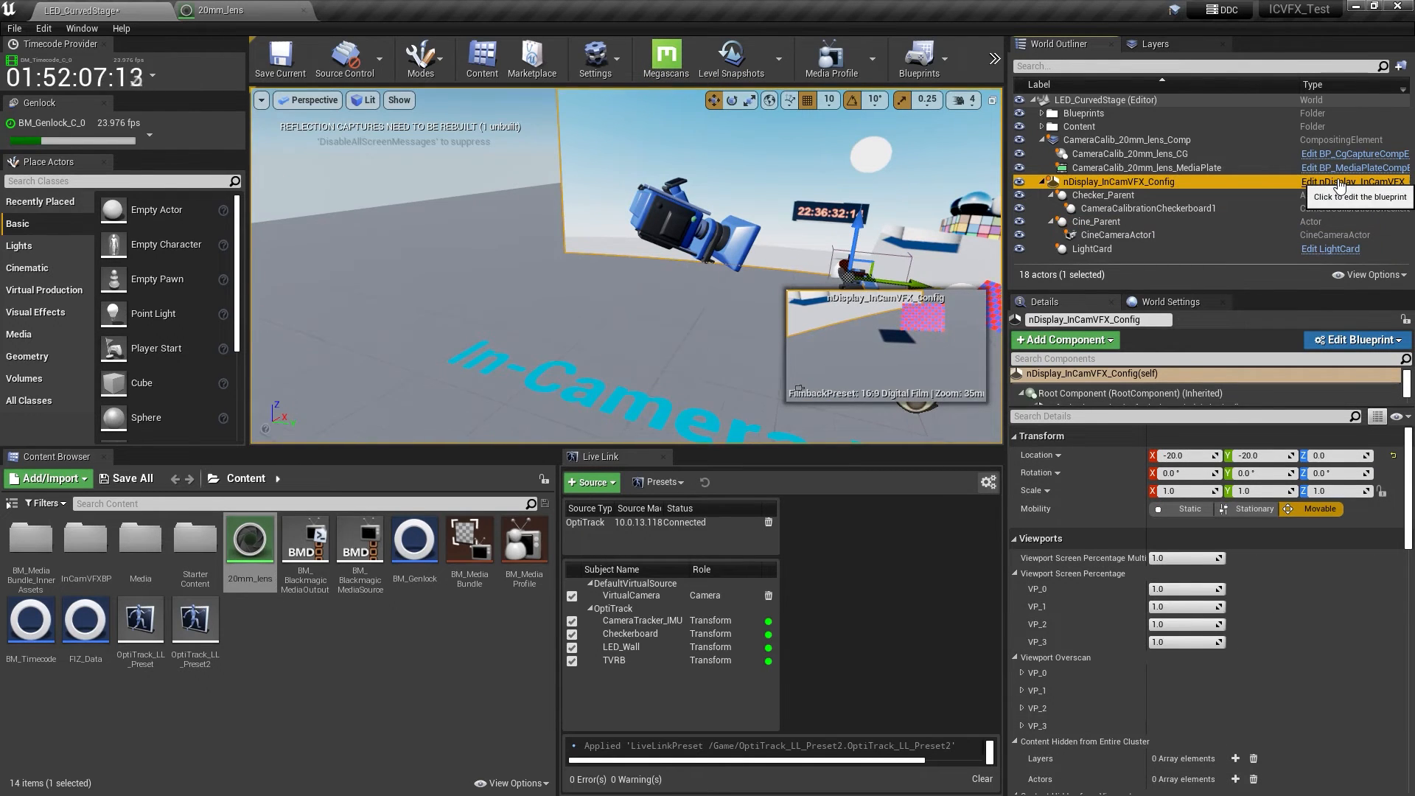
{"action": "left_click", "coordinate": [1342, 183]}
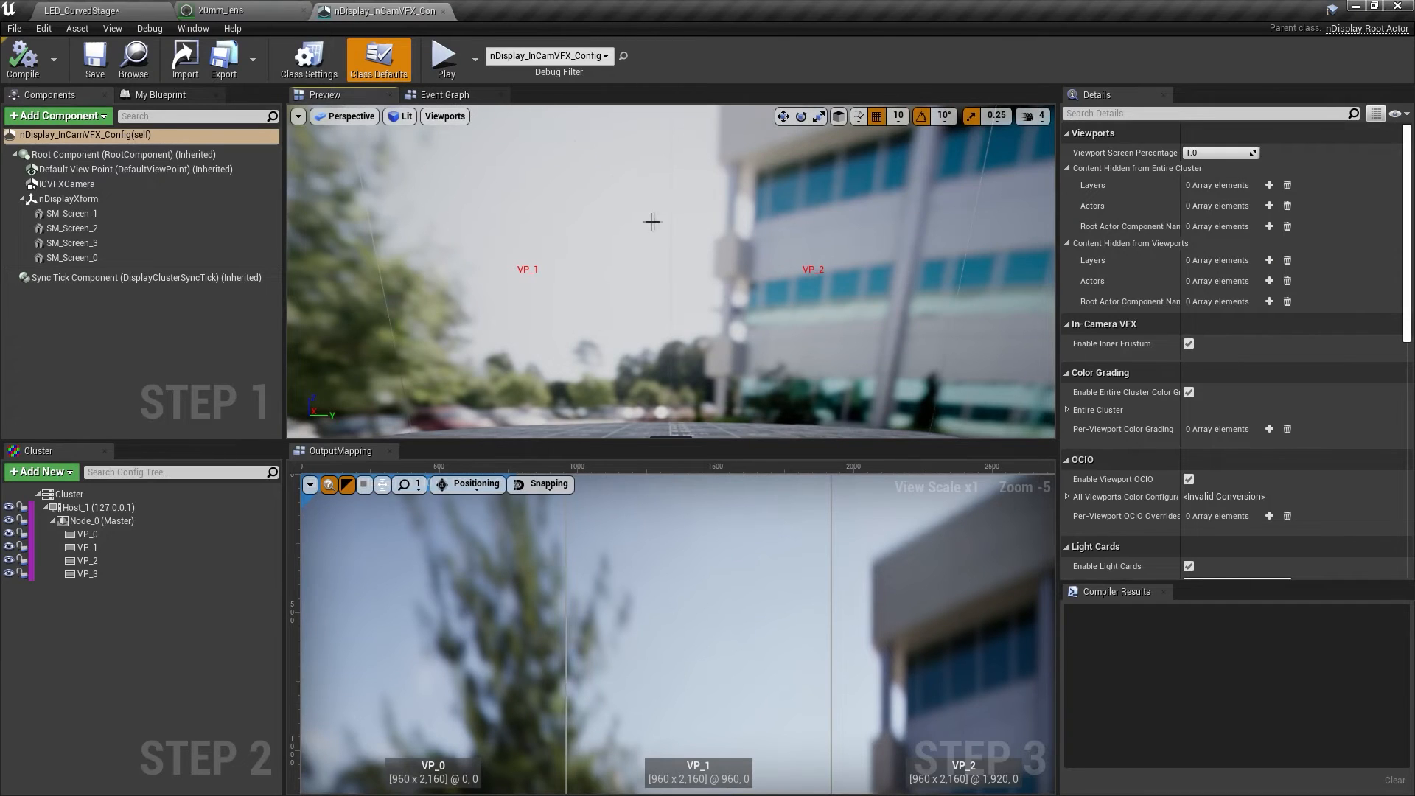
Delete the screen components SM_Screen_1, SM_Screen_2 and SM_Screen_3 and the cluster viewports VP_1, VP_2 and VP_3
{"action": "scroll", "coordinate": [655, 222], "scroll_direction": "down", "scroll_amount": 5}
{"action": "left_click", "coordinate": [622, 246]}
{"action": "left_click", "coordinate": [752, 260], "text": "ctrl"}
{"action": "left_click", "coordinate": [892, 253], "text": "ctrl"}
{"action": "key", "text": "Delete"}
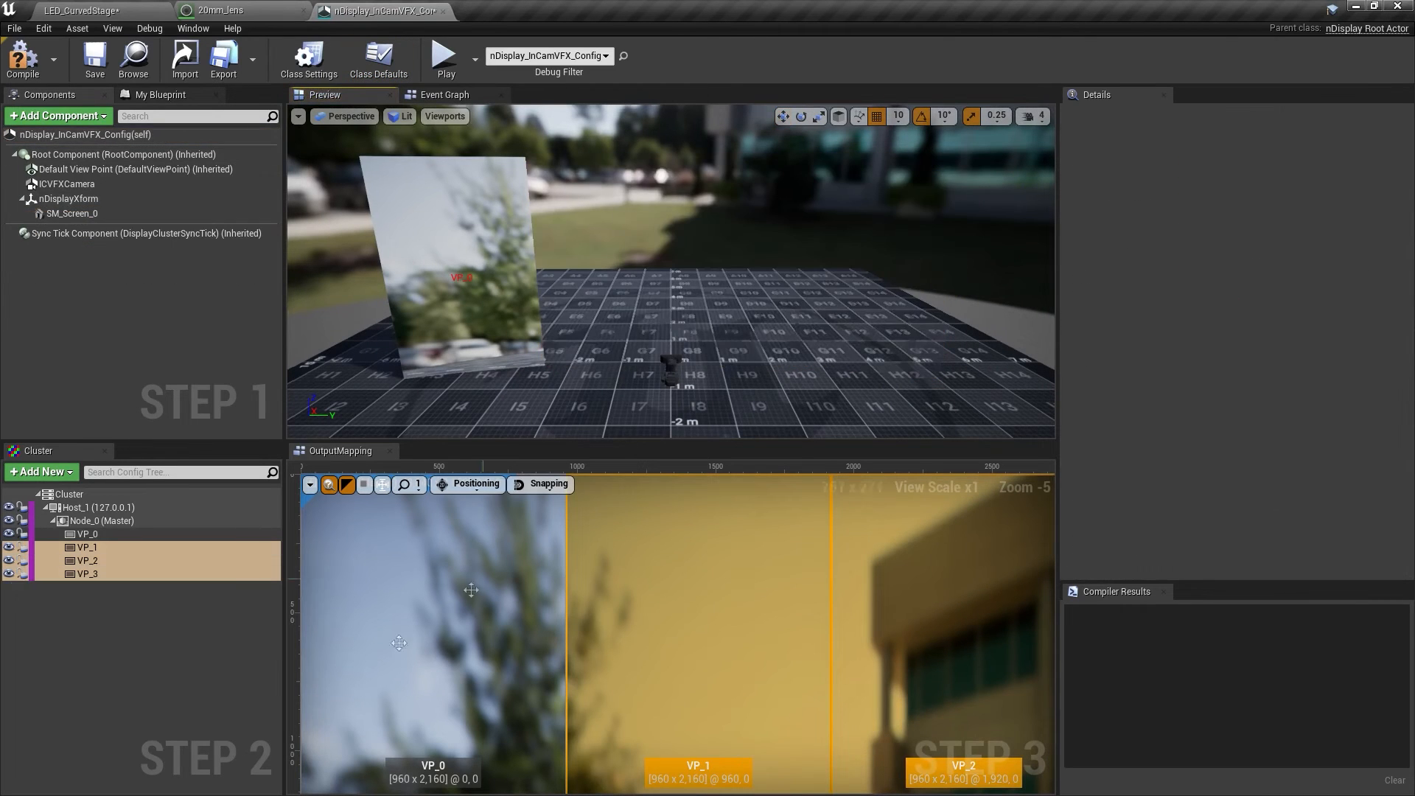
{"action": "right_click", "coordinate": [126, 558]}
{"action": "left_click", "coordinate": [190, 649]}
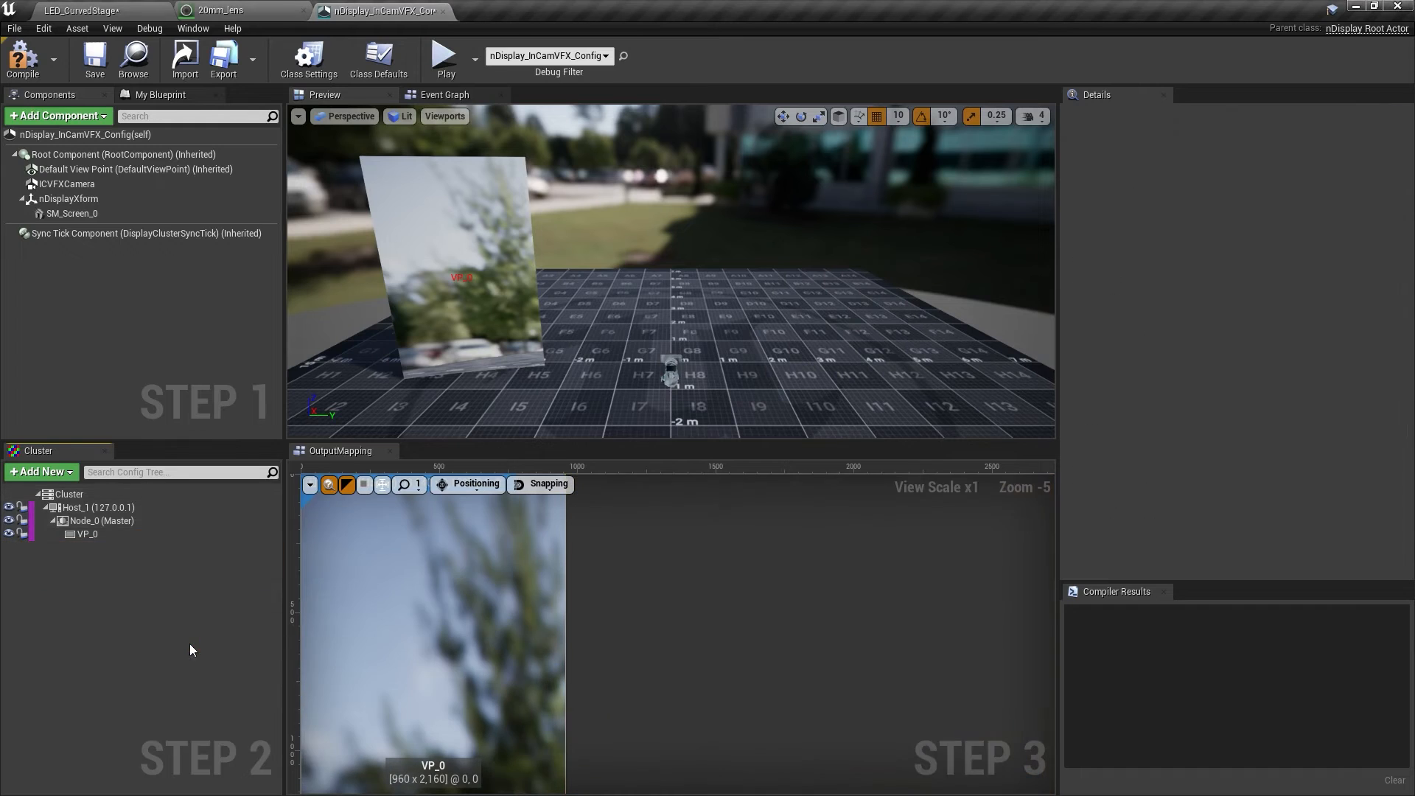
Replace the static mesh of SM_Screen_0 with LED_Wall_Example_Opti
{"action": "left_click", "coordinate": [87, 534]}
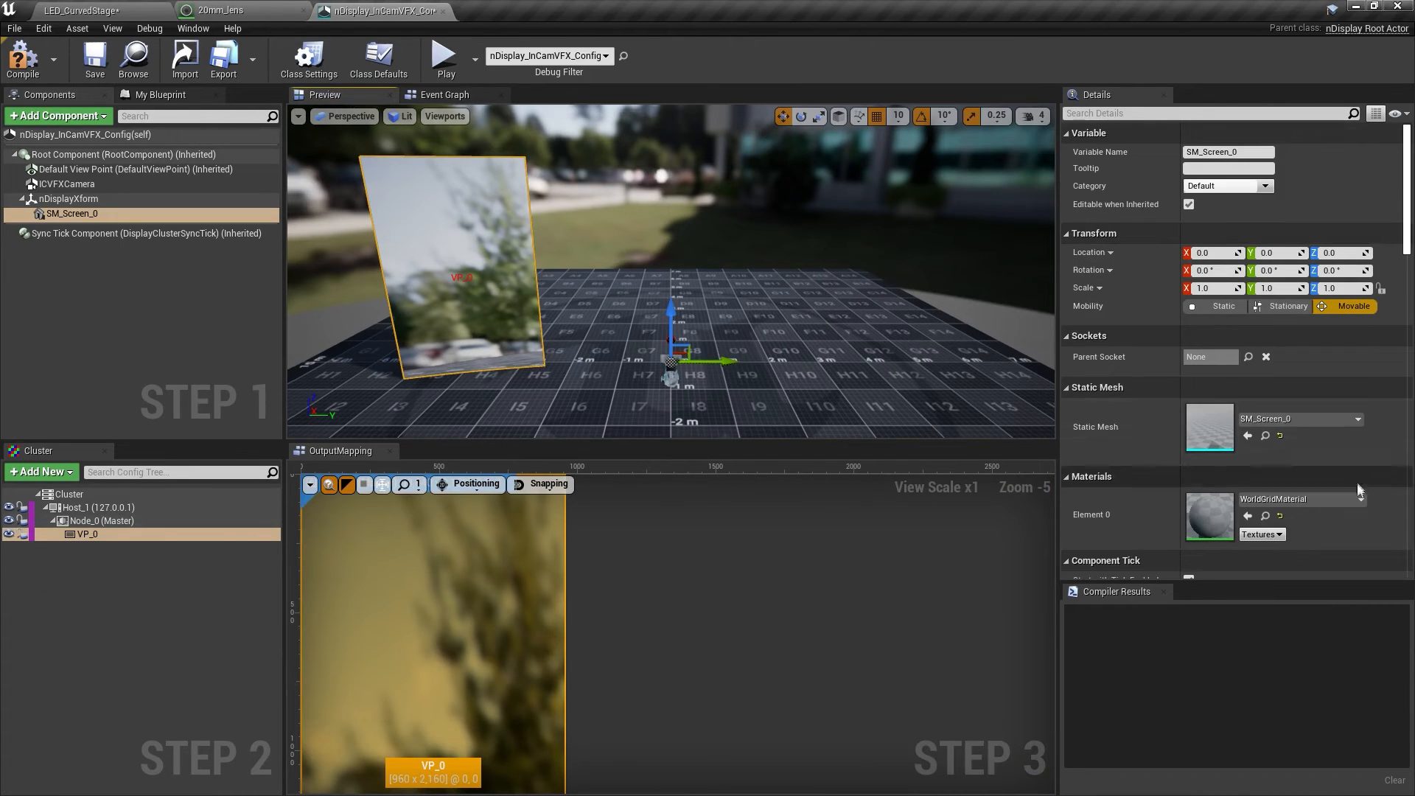
{"action": "left_click", "coordinate": [1302, 422]}
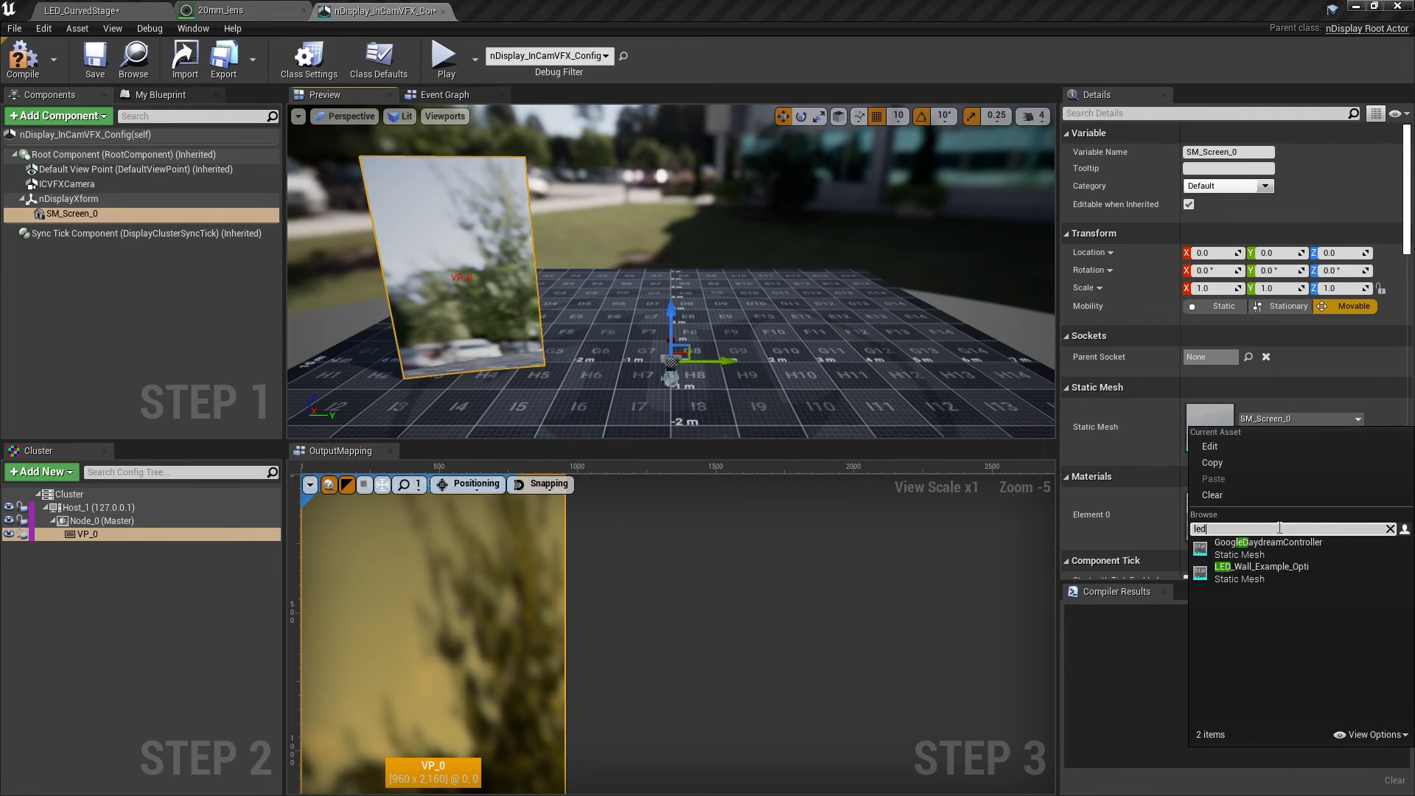
{"action": "left_click", "coordinate": [1281, 578]}
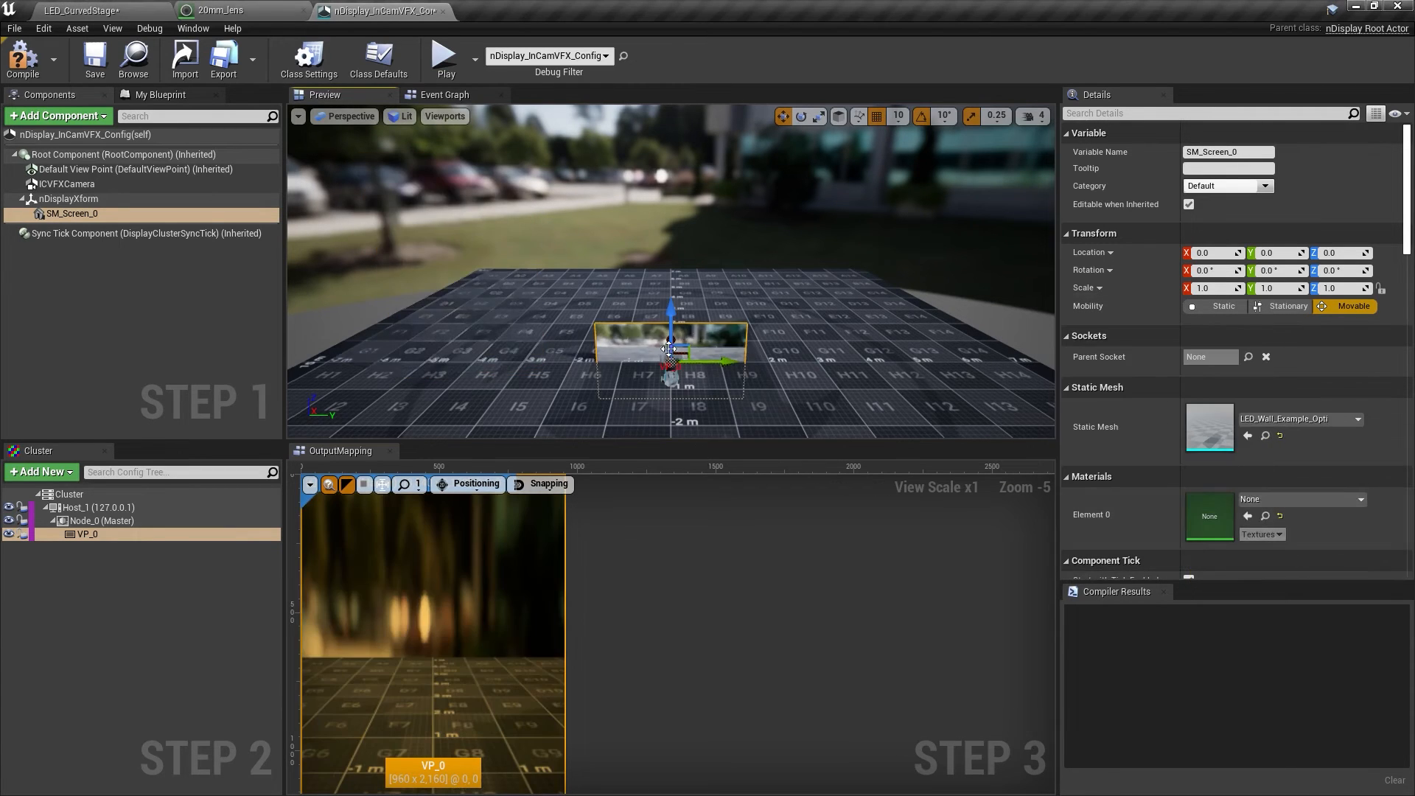
{"action": "scroll", "coordinate": [663, 363], "scroll_direction": "up", "scroll_amount": 3}
{"action": "middle_click_drag", "start_coordinate": [720, 344], "coordinate": [729, 461]}
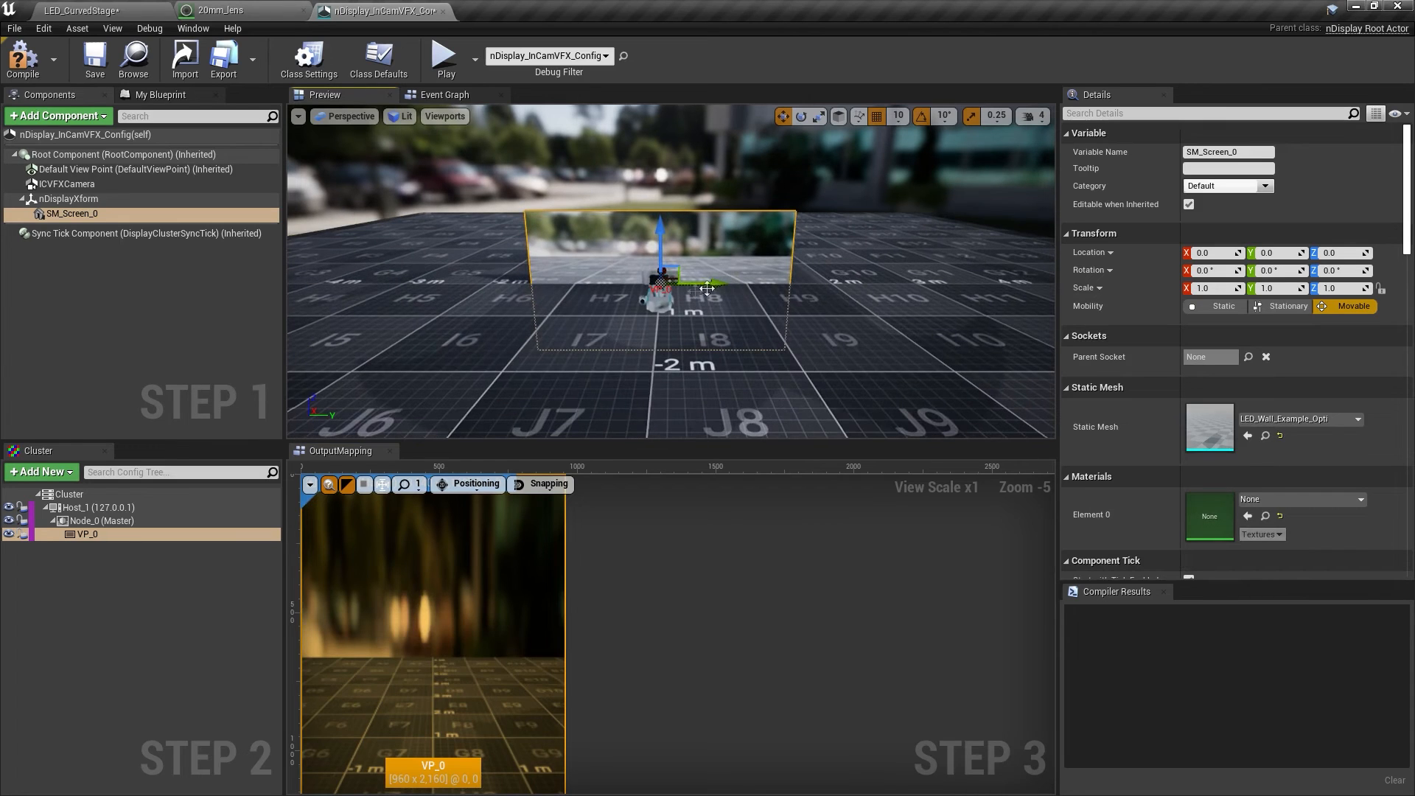
Set the region of viewport VP_0 to a width of 1920 and a height of 1080
{"action": "scroll", "coordinate": [452, 623], "scroll_direction": "down", "scroll_amount": 4}
{"action": "right_click_drag", "start_coordinate": [539, 599], "coordinate": [619, 545]}
{"action": "left_click", "coordinate": [116, 535]}
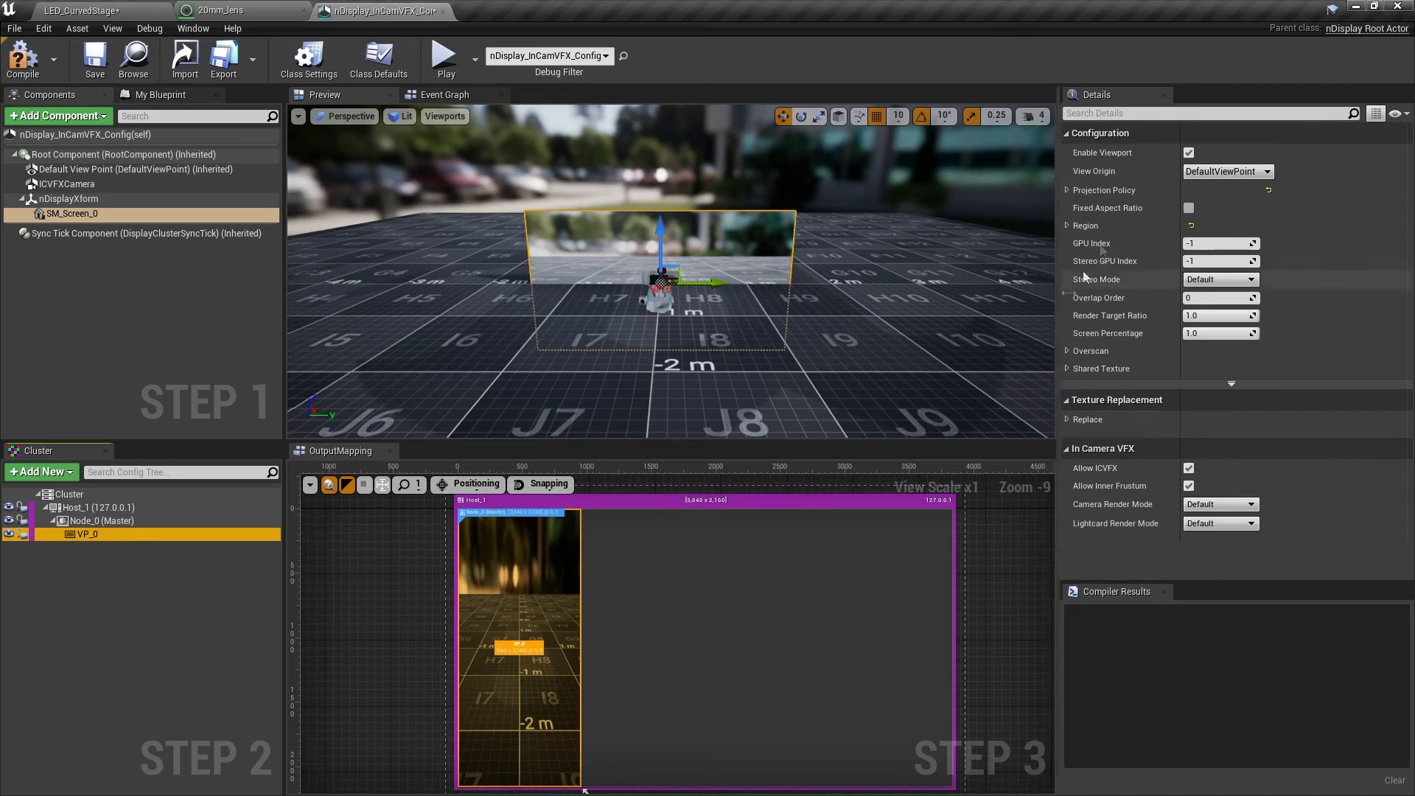
{"action": "left_click", "coordinate": [1067, 226]}
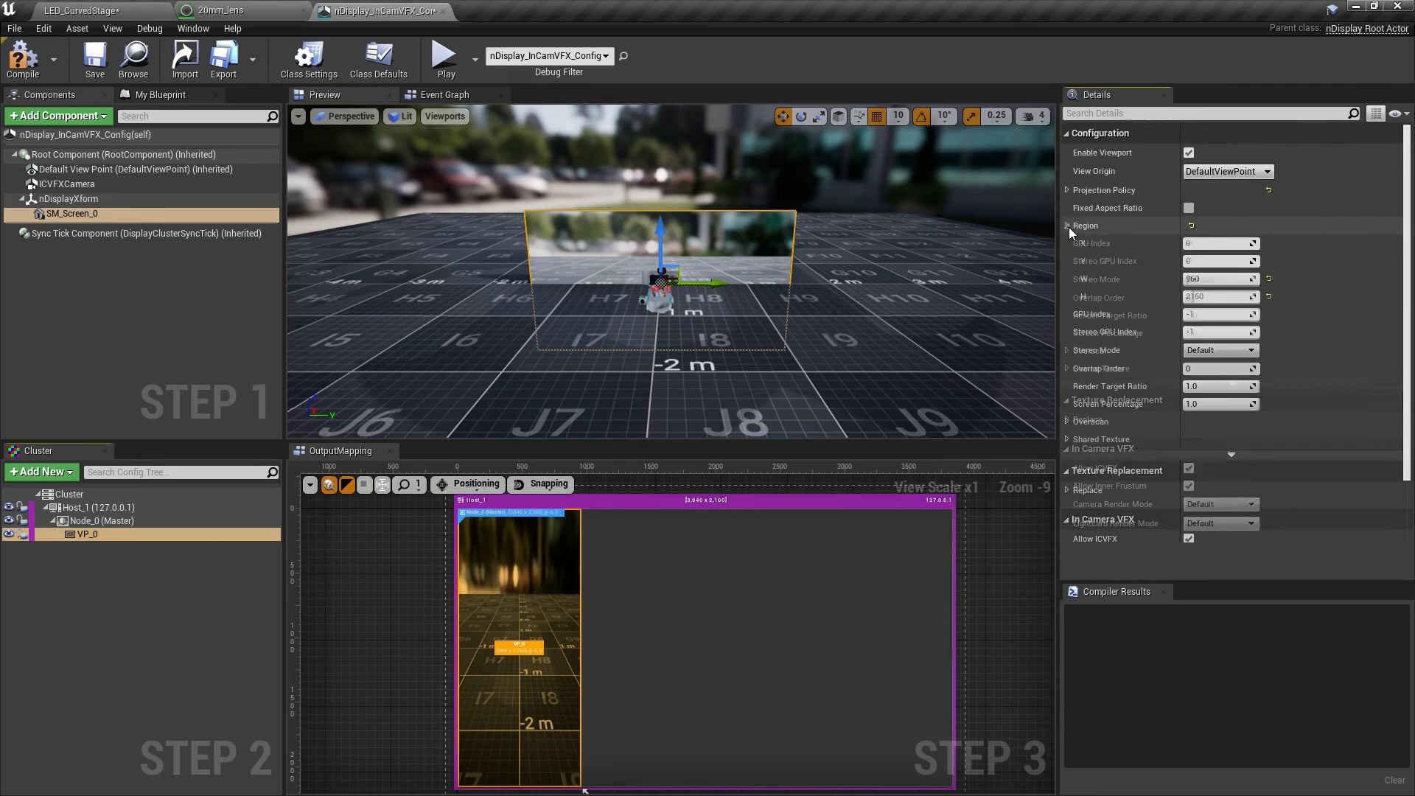
{"action": "left_click", "coordinate": [1232, 280]}
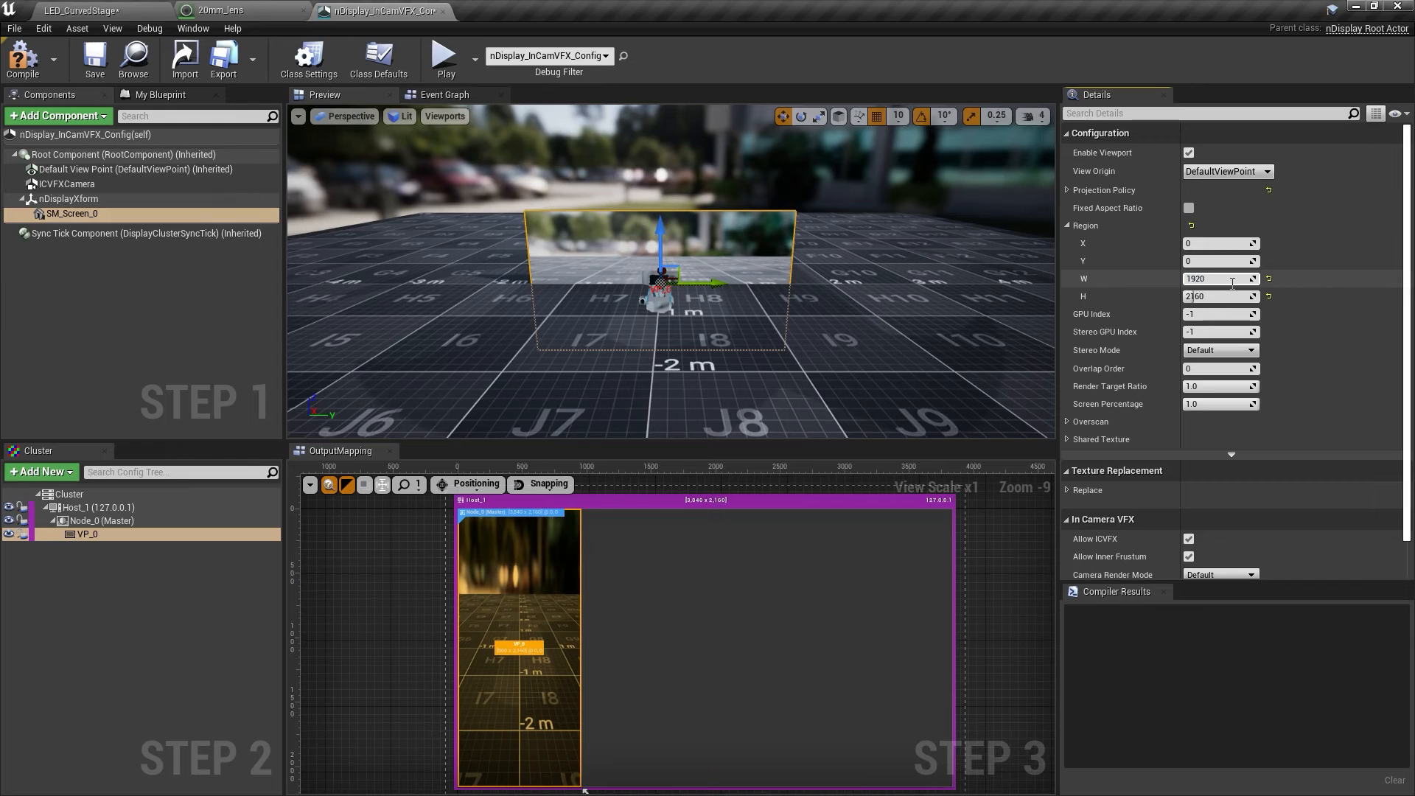
{"action": "key", "text": "Tab"}
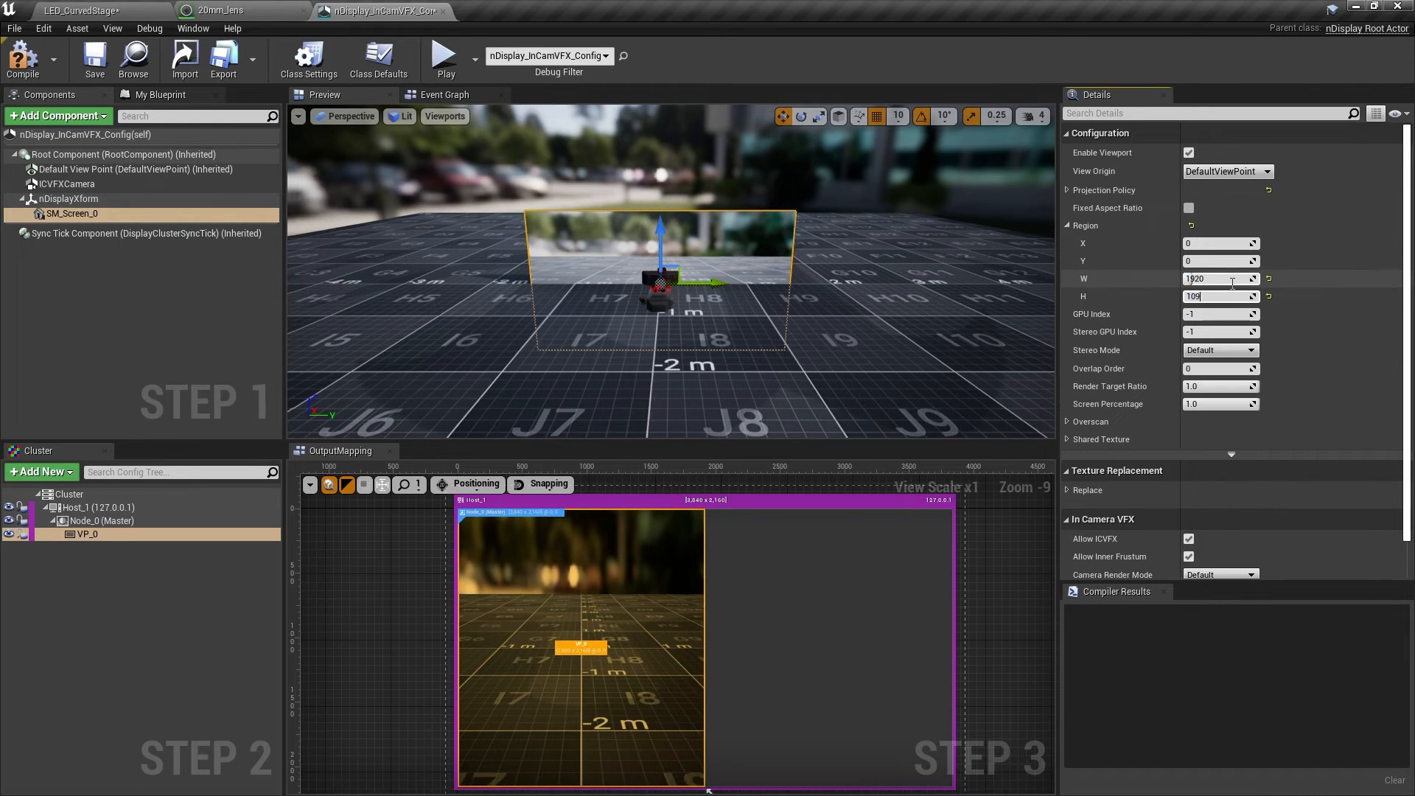
{"action": "key", "text": "Return"}
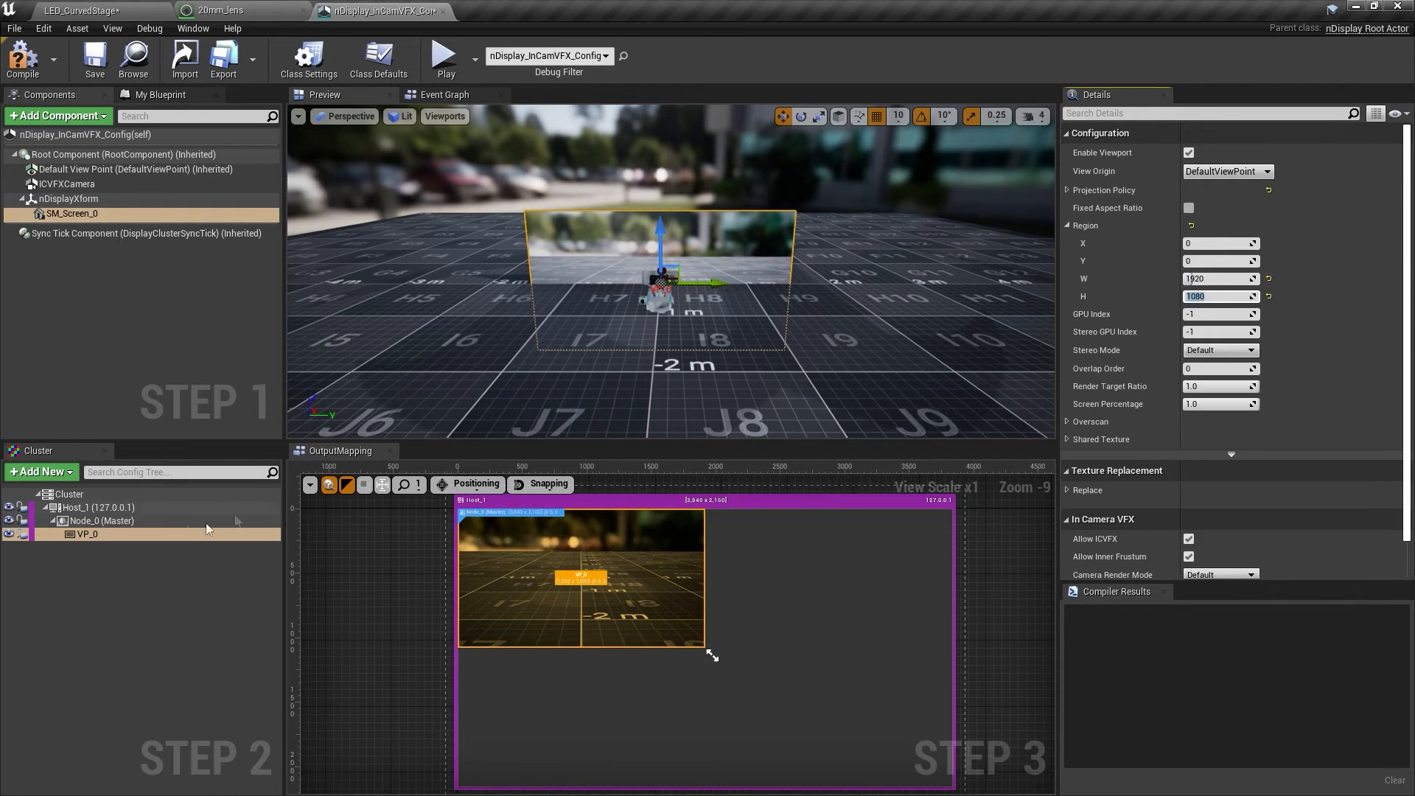
Set the window size of cluster node Node_0 to a width of 1920 and a height of 1080
{"action": "left_click", "coordinate": [184, 528]}
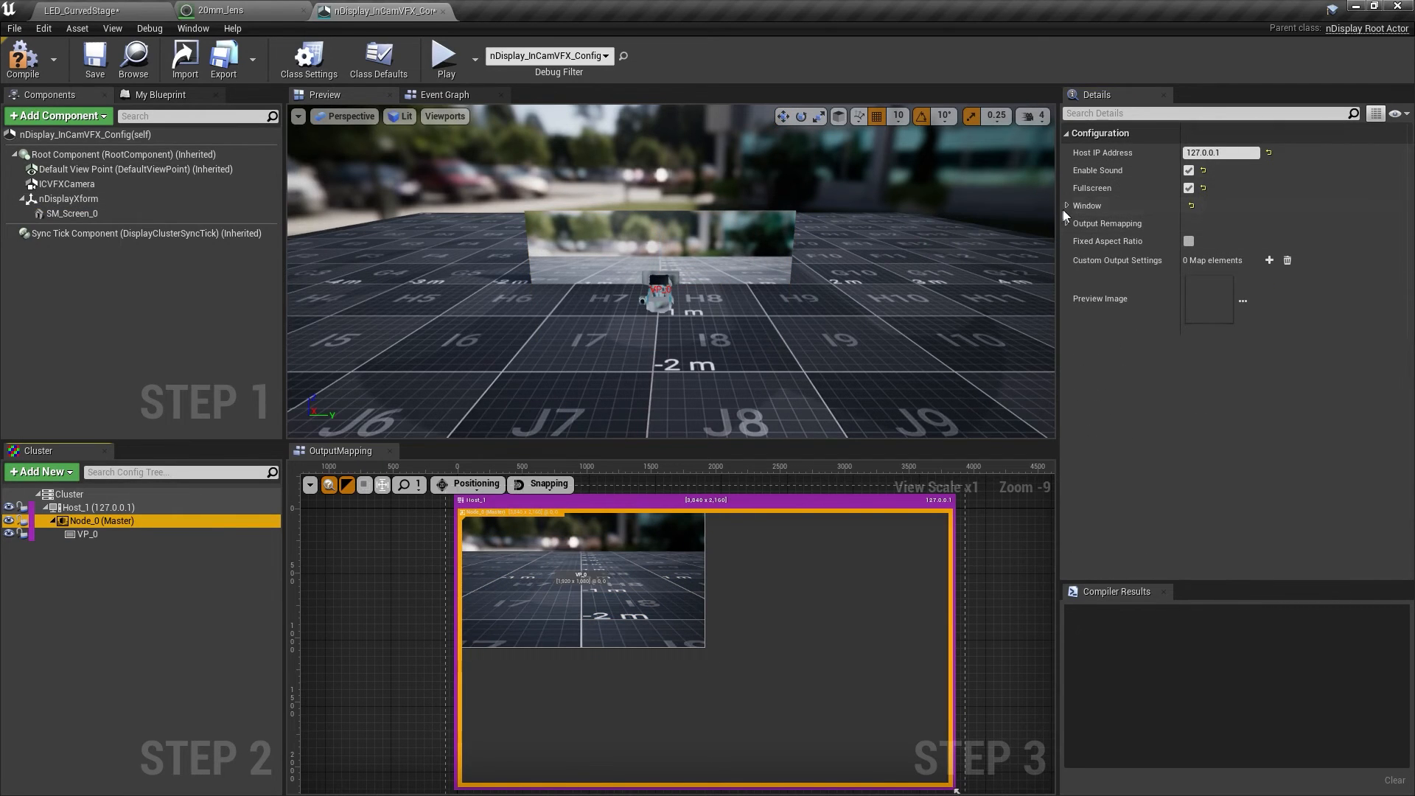
{"action": "left_click", "coordinate": [1065, 207]}
{"action": "left_click", "coordinate": [1196, 259]}
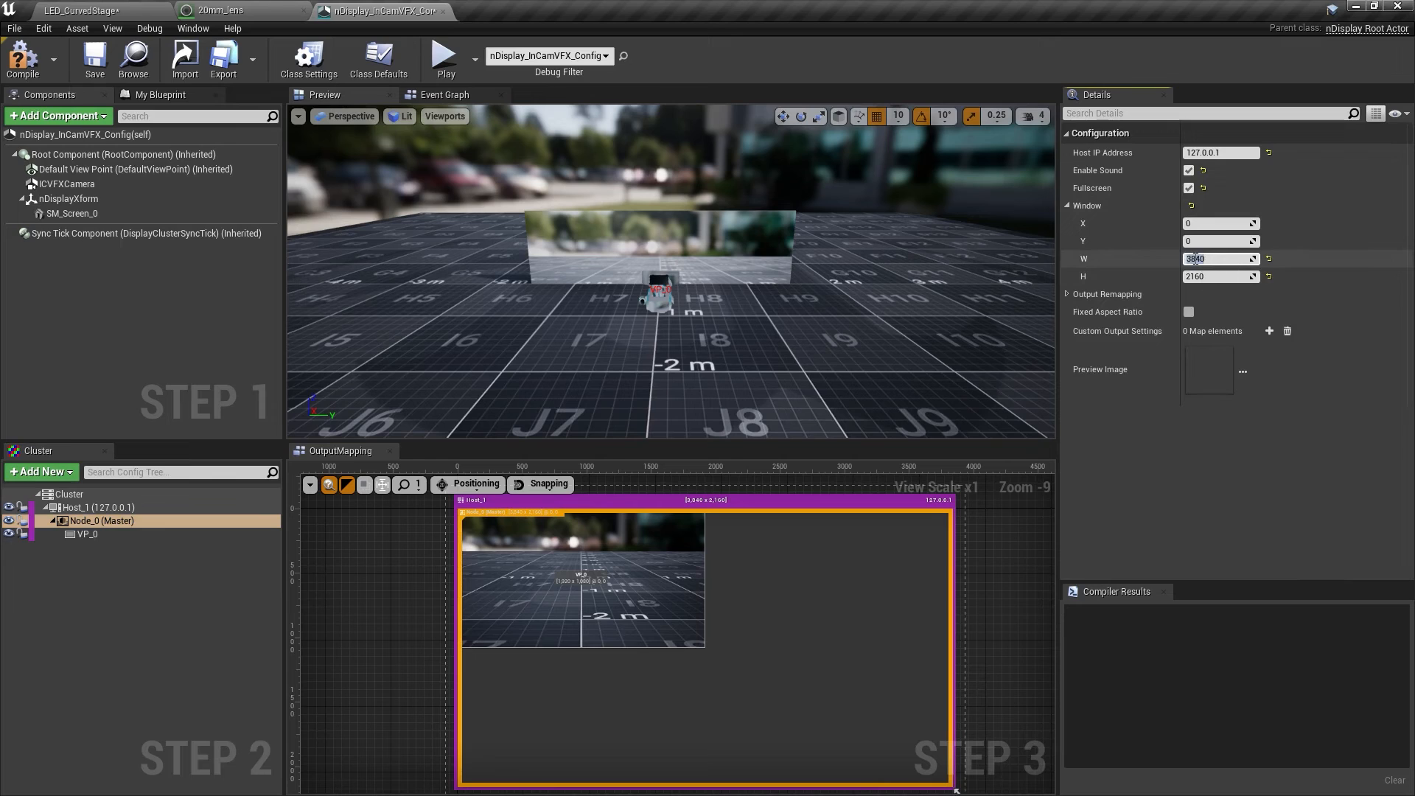
{"action": "type", "text": "1920"}
{"action": "key", "text": "Tab"}
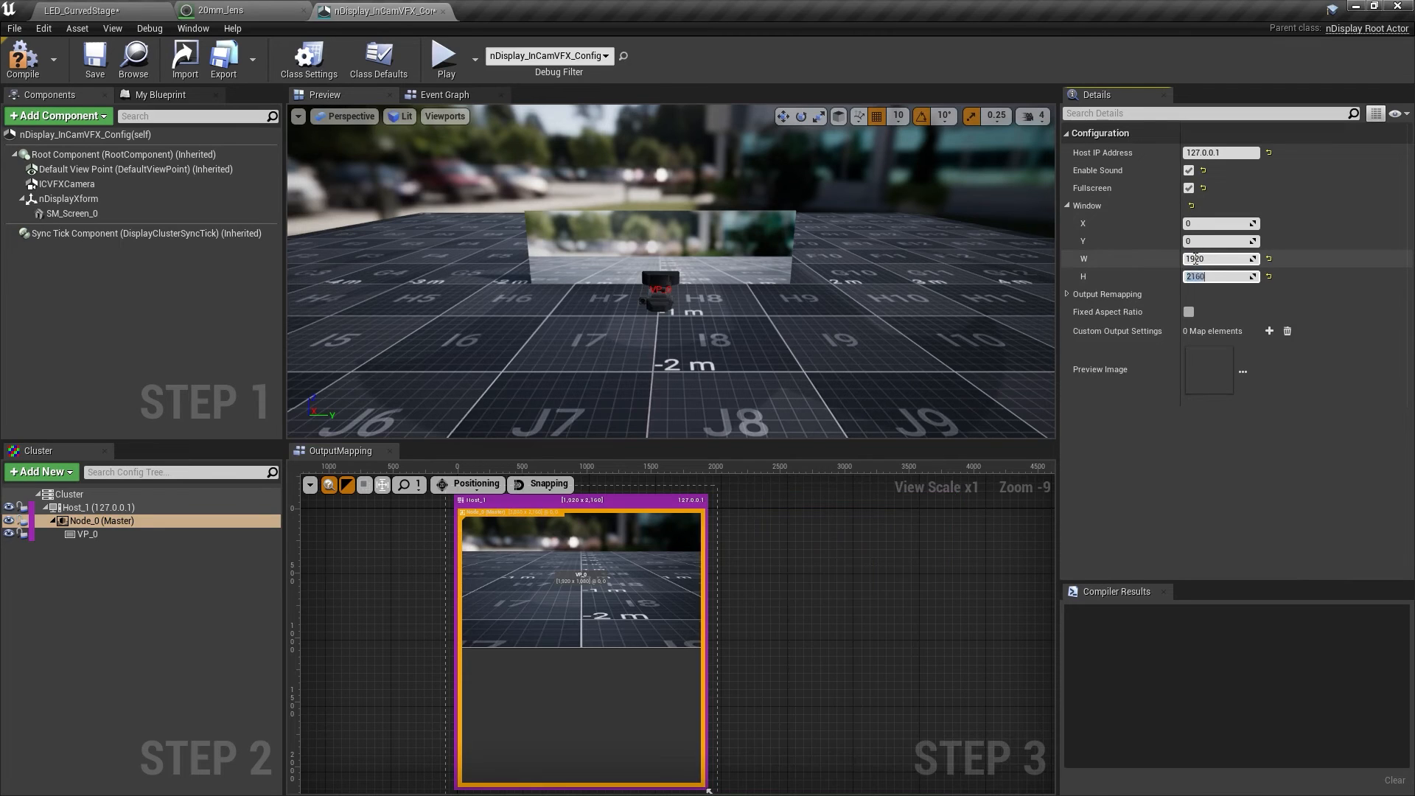
{"action": "type", "text": "1080"}
{"action": "key", "text": "Return"}
{"action": "left_click", "coordinate": [138, 608]}
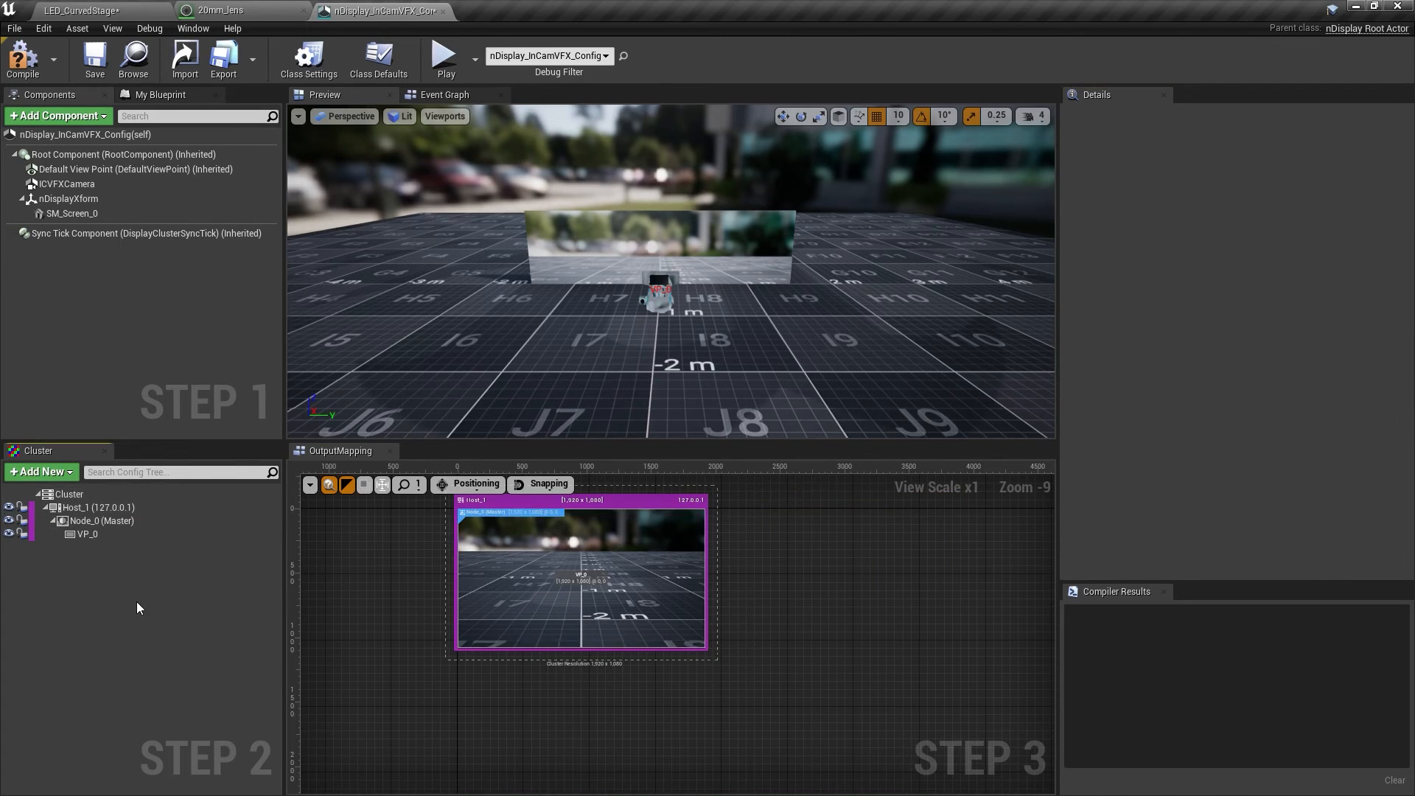
Assign CineCameraActor1 as the cine camera actor of the ICVFXCamera component, and compile and save the blueprint
{"action": "left_click", "coordinate": [67, 183]}
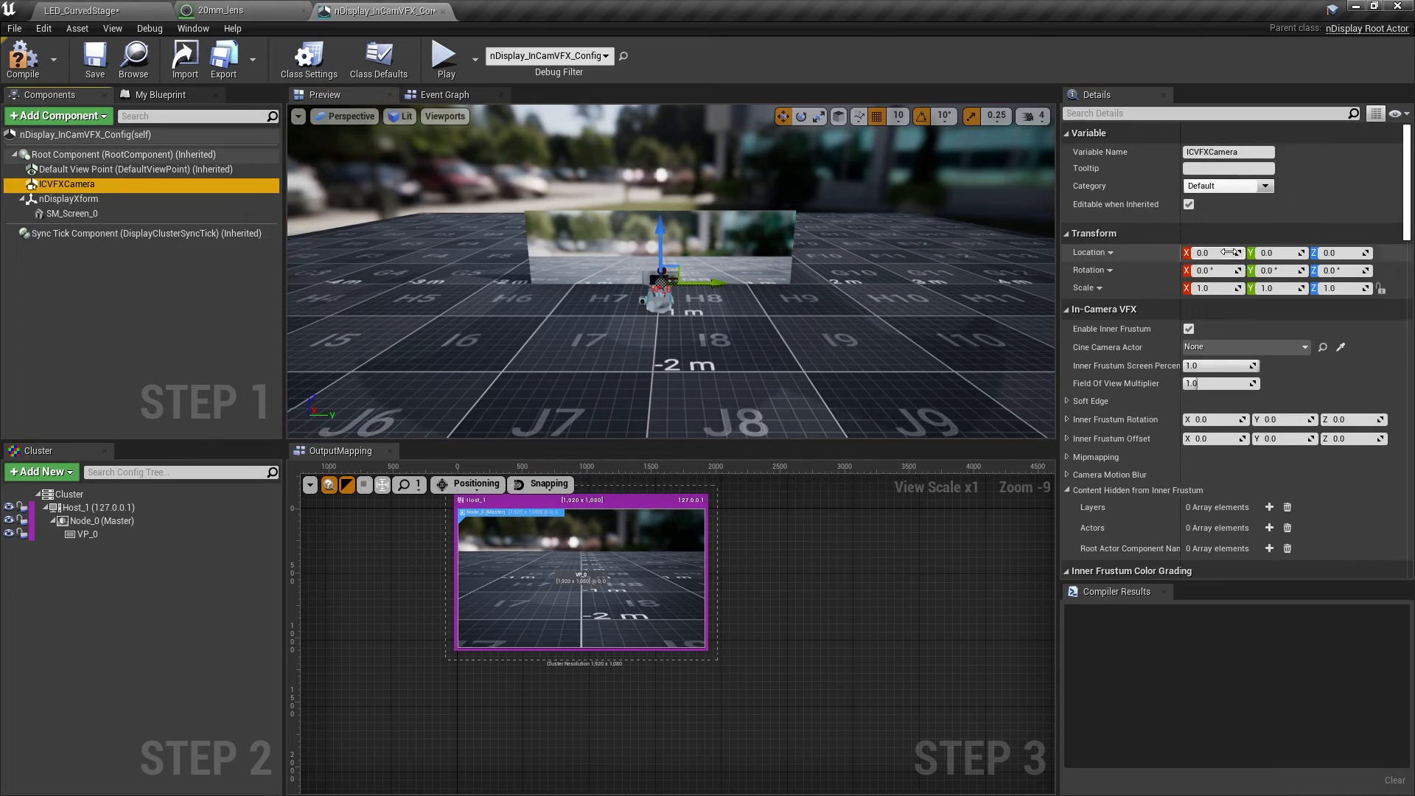
{"action": "left_click", "coordinate": [1271, 351]}
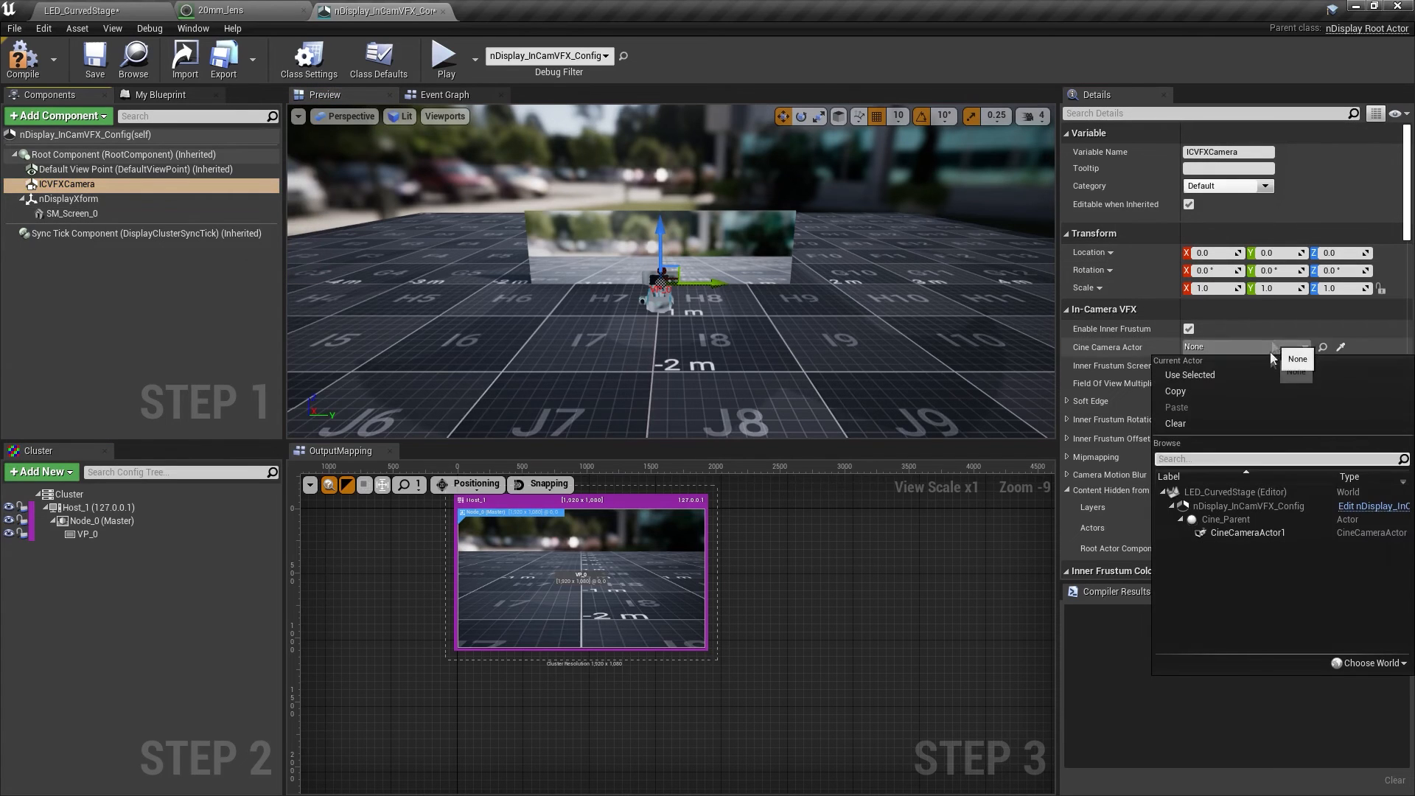
{"action": "left_click", "coordinate": [1265, 528]}
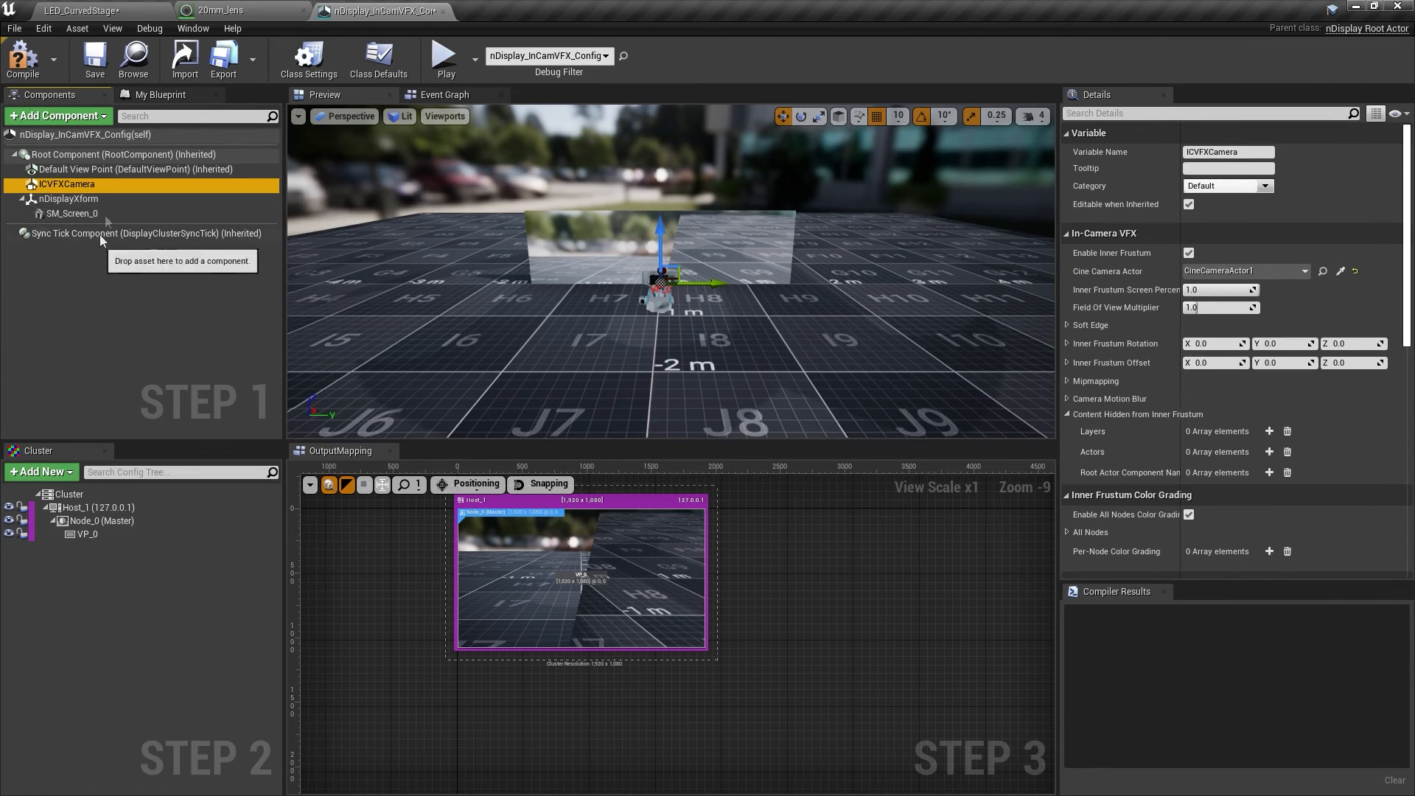
{"action": "left_click", "coordinate": [23, 59]}
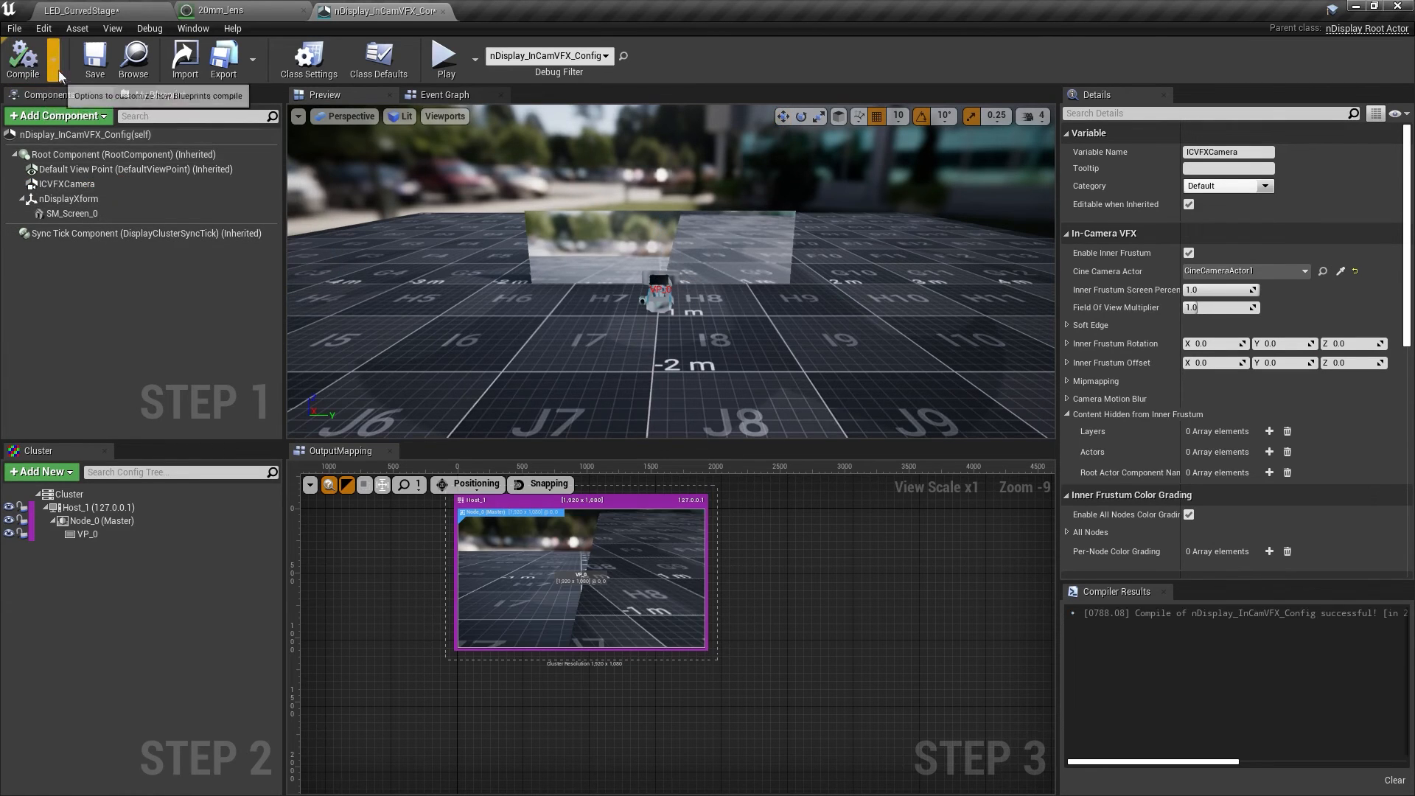
{"action": "left_click", "coordinate": [94, 59]}
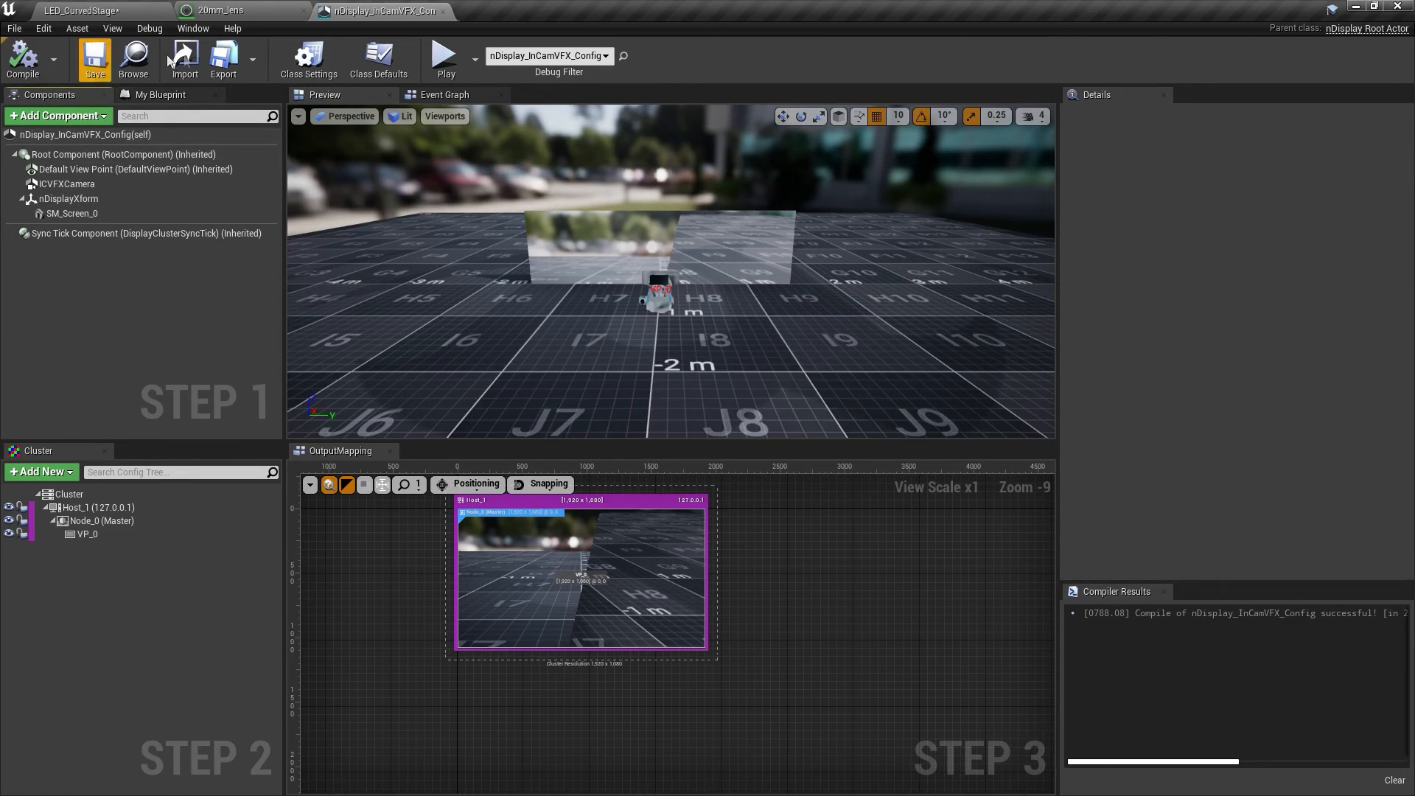
Export the nDisplay configuration as nDisplay_InCamVFX_Config into the ICVFX_Test project folder
{"action": "left_click", "coordinate": [224, 59]}
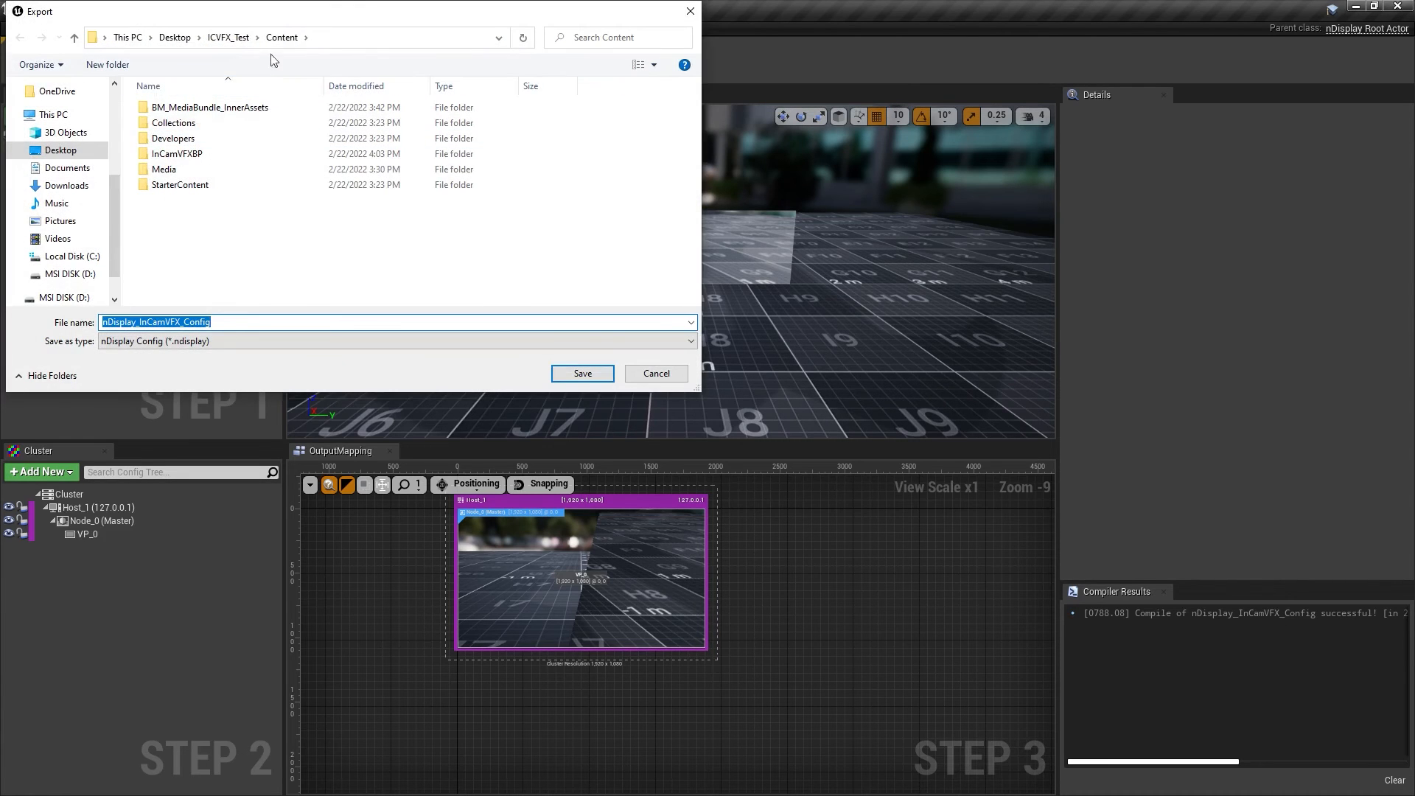
{"action": "left_click", "coordinate": [230, 37]}
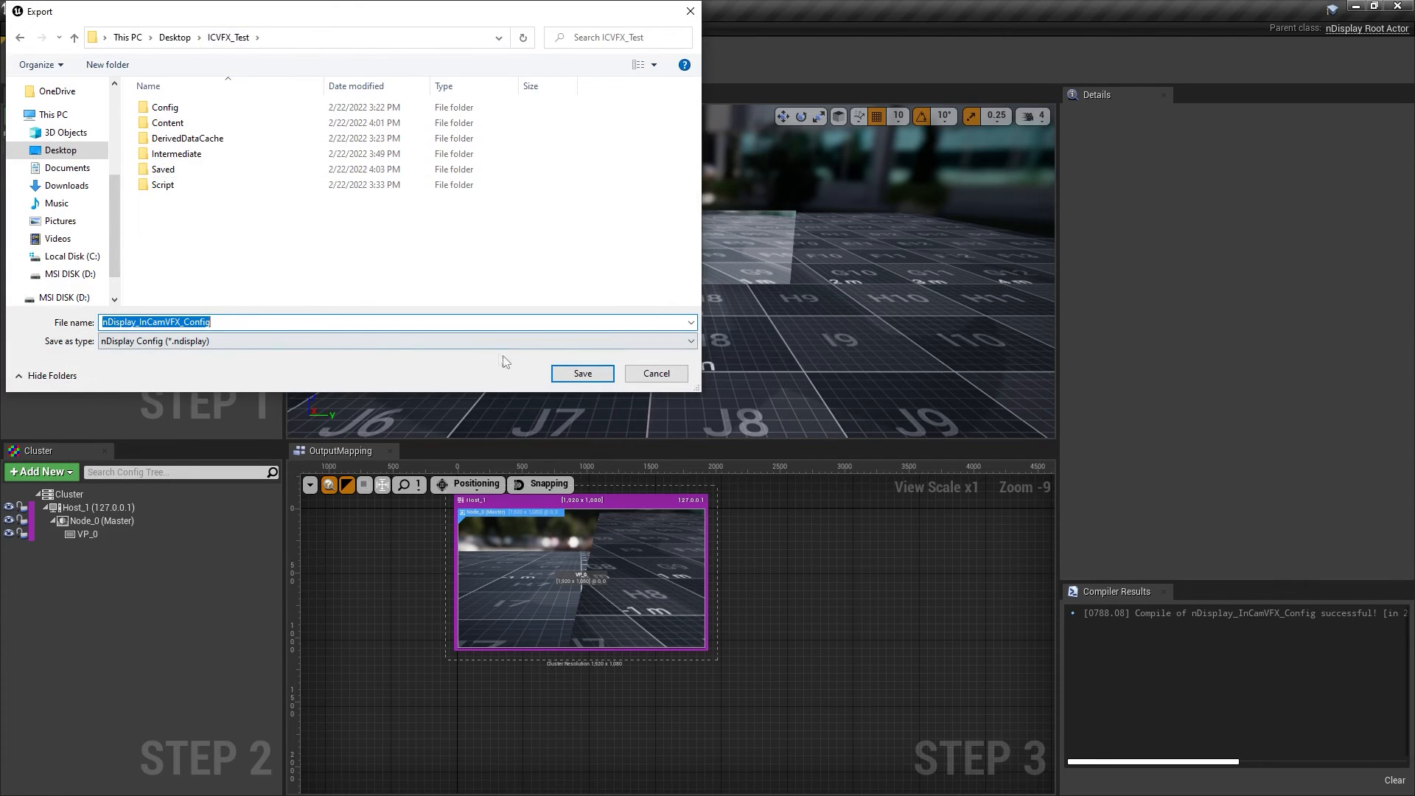
{"action": "left_click", "coordinate": [557, 374]}
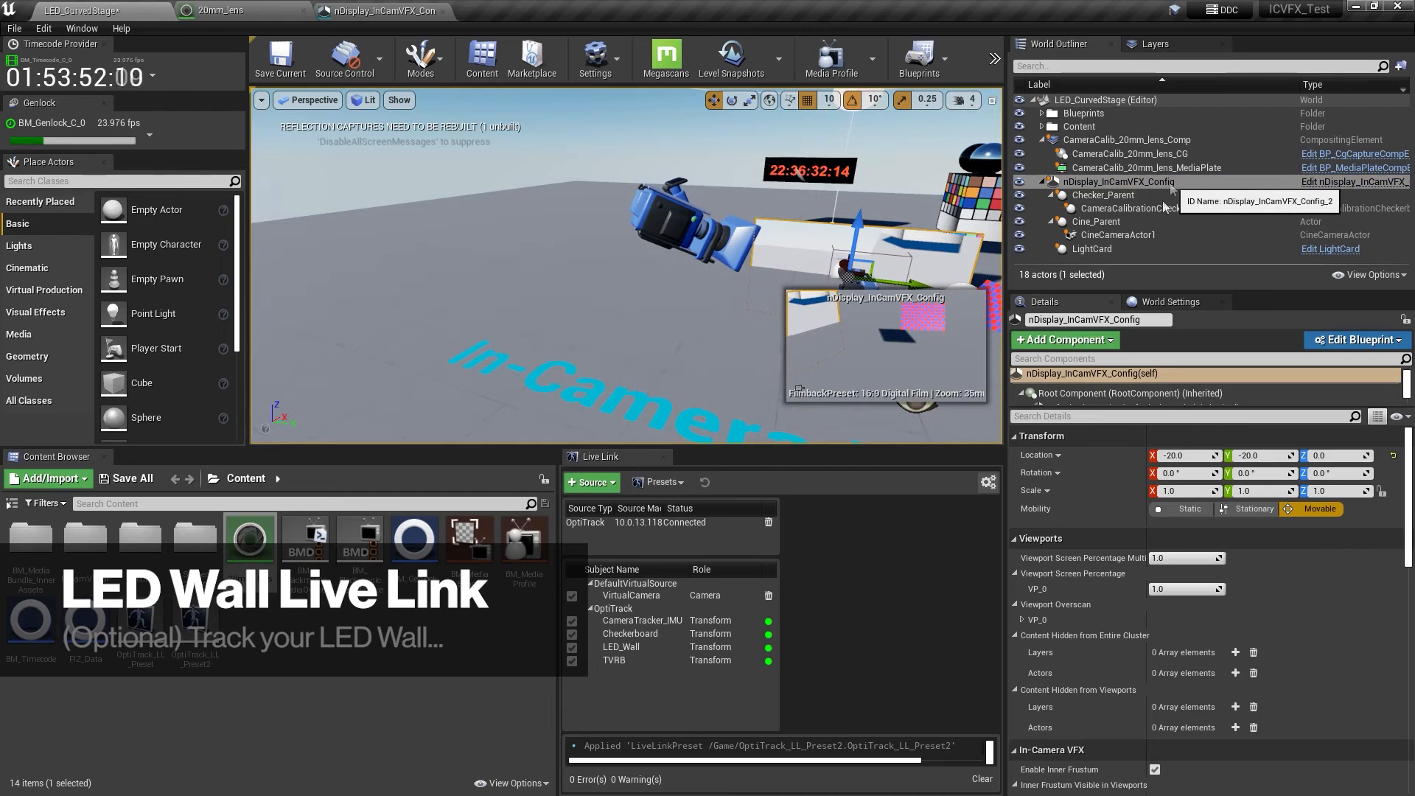
Add a Live Link Controller component named OptiTrack to the nDisplay_InCamVFX_Config actor in the LED_CurvedStage level
{"action": "left_click_drag", "start_coordinate": [1133, 406], "coordinate": [1135, 508]}
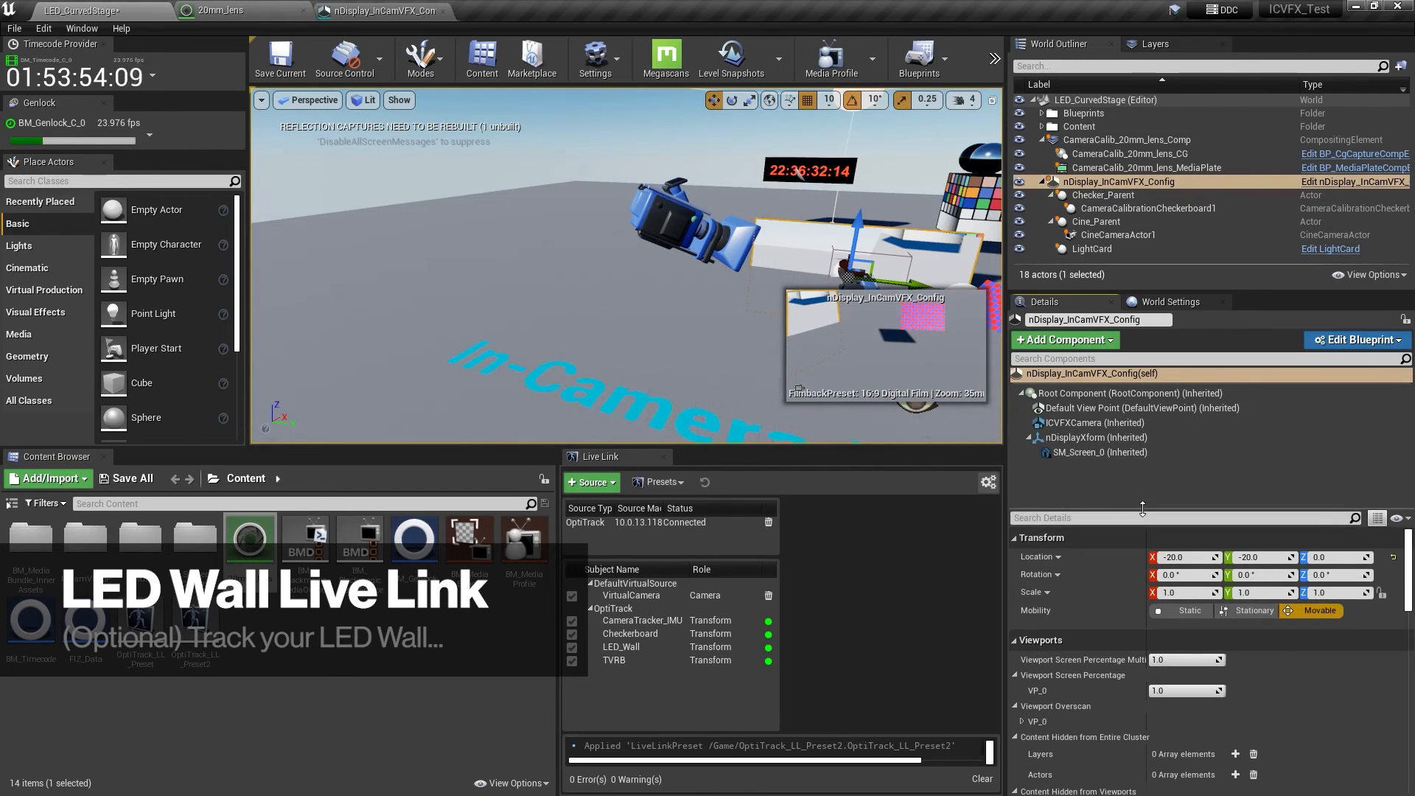
{"action": "left_click", "coordinate": [1112, 339]}
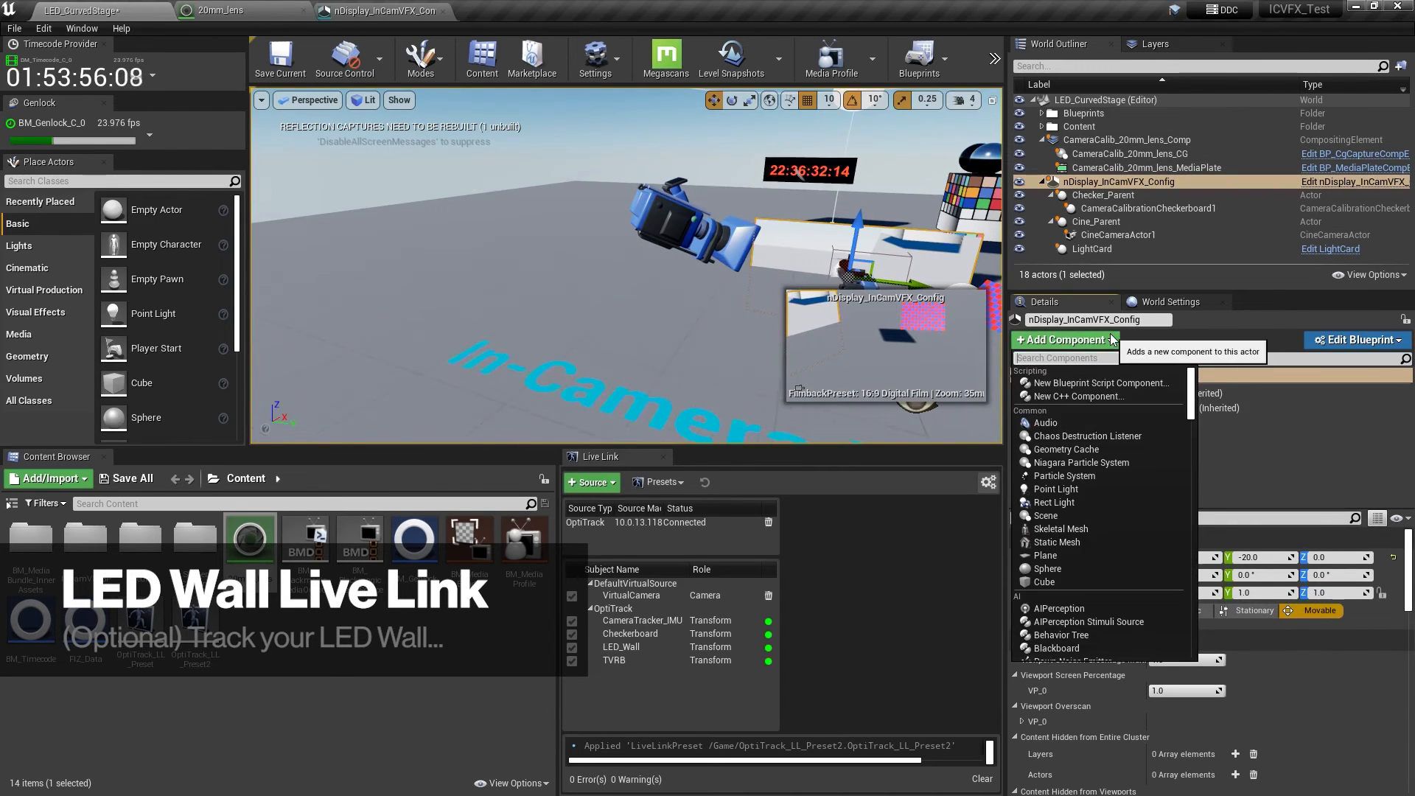
{"action": "type", "text": "live"}
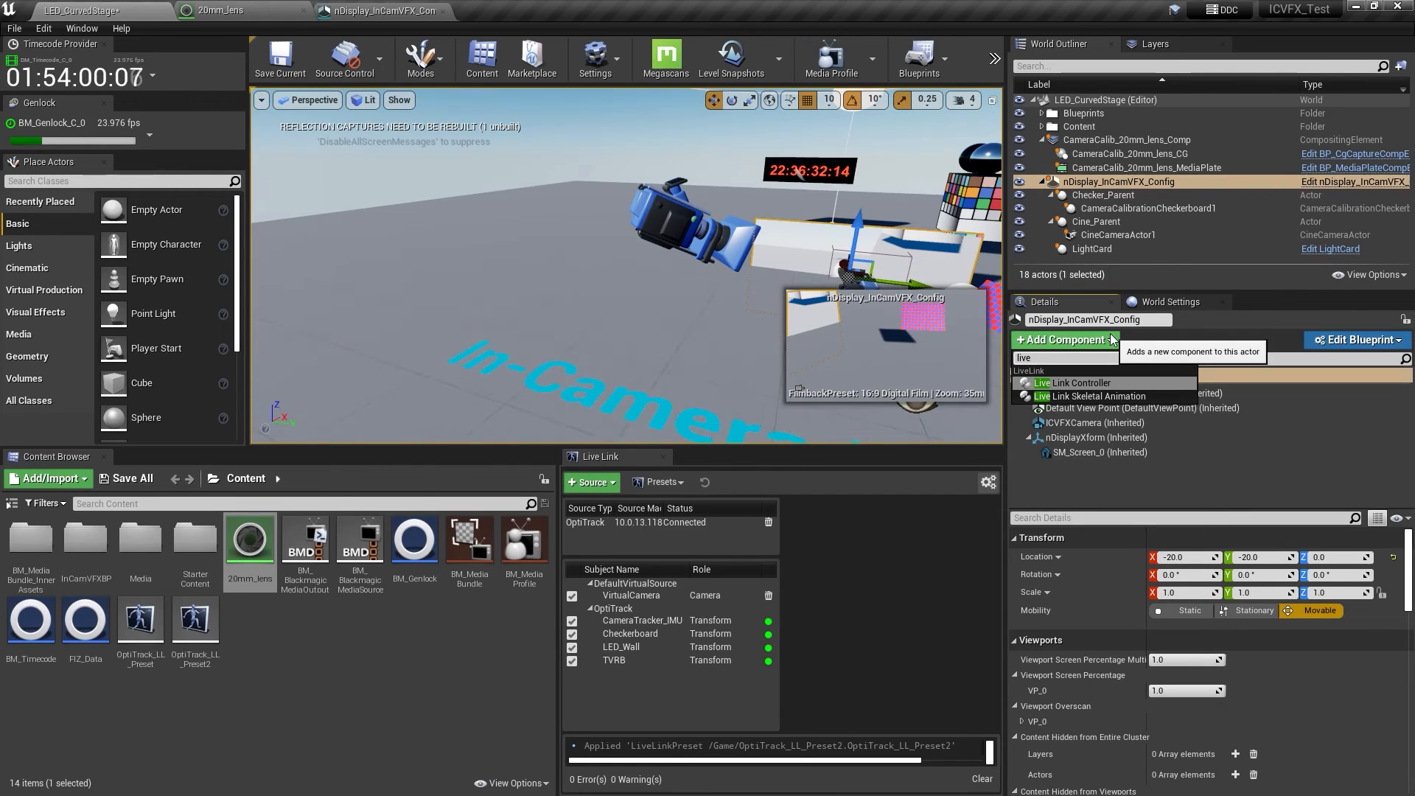
{"action": "left_click", "coordinate": [1110, 382]}
{"action": "type", "text": "OptiTrack"}
{"action": "key", "text": "Return"}
Set the new OptiTrack component's subject representation to LED_Wall and its component to control to SM_Screen_0
{"action": "left_click", "coordinate": [1212, 561]}
{"action": "left_click", "coordinate": [1234, 638]}
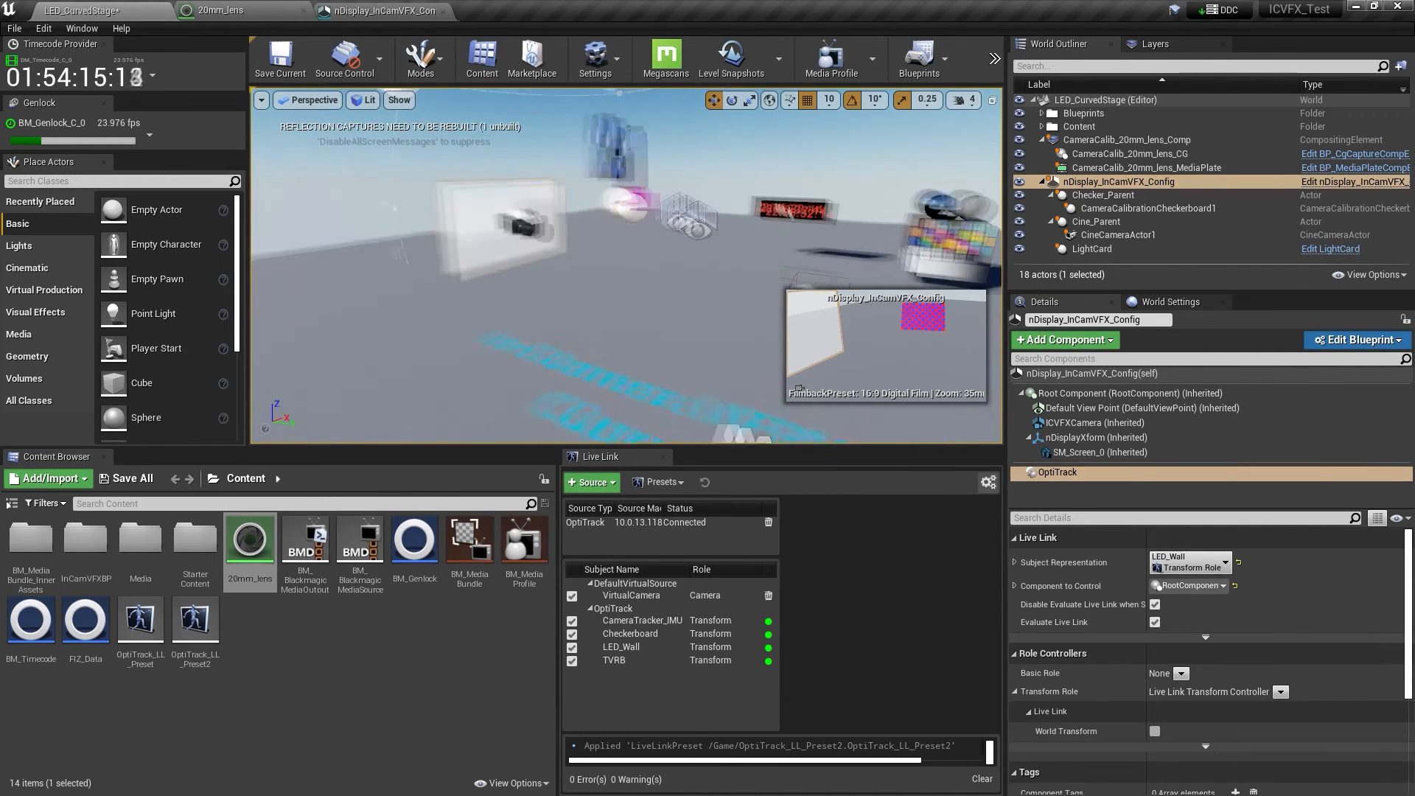
{"action": "left_click", "coordinate": [1226, 586]}
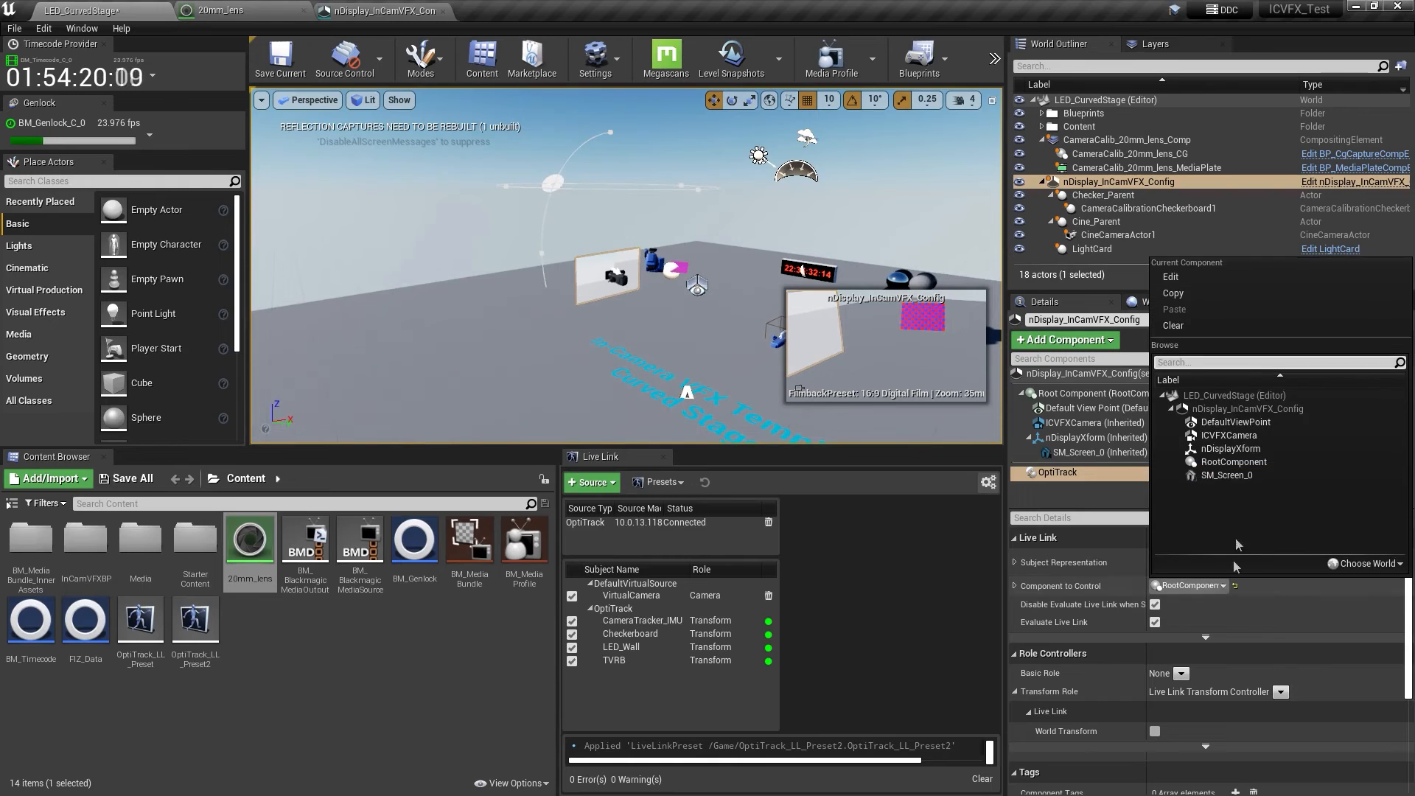
{"action": "left_click", "coordinate": [1227, 480]}
Move the camera component of CineCameraActor1 closer to the LED wall and select the actor's OptiTrack component
{"action": "right_click_drag", "start_coordinate": [683, 357], "coordinate": [462, 314]}
{"action": "key", "text": "d"}
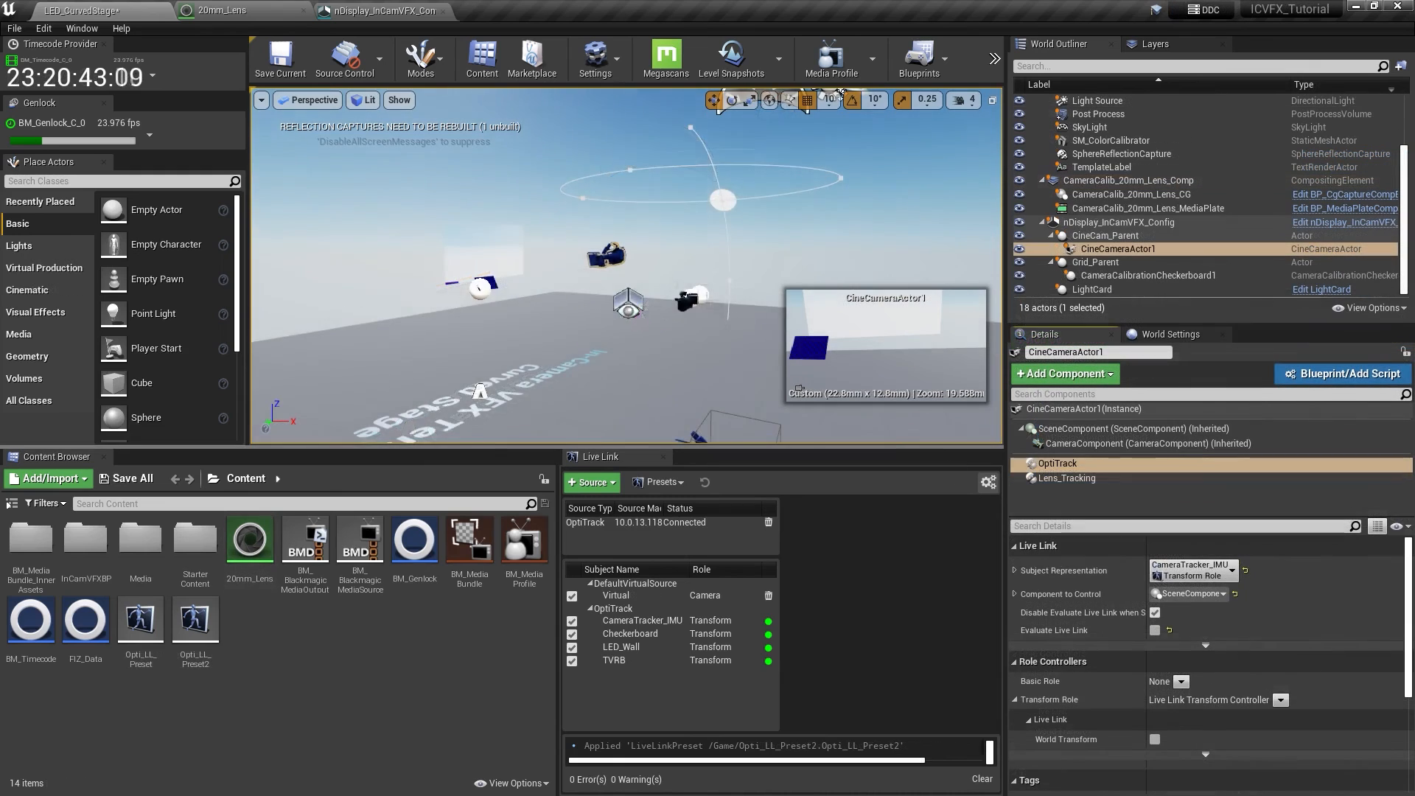
{"action": "key", "text": "f"}
{"action": "left_click", "coordinate": [578, 247]}
{"action": "key", "text": "s"}
{"action": "right_click_drag", "start_coordinate": [577, 247], "coordinate": [575, 251]}
{"action": "key", "text": "a"}
{"action": "left_click_drag", "start_coordinate": [752, 293], "coordinate": [593, 288]}
{"action": "scroll", "coordinate": [499, 314], "scroll_direction": "up", "scroll_amount": 3}
{"action": "scroll", "coordinate": [498, 313], "scroll_direction": "up", "scroll_amount": 5}
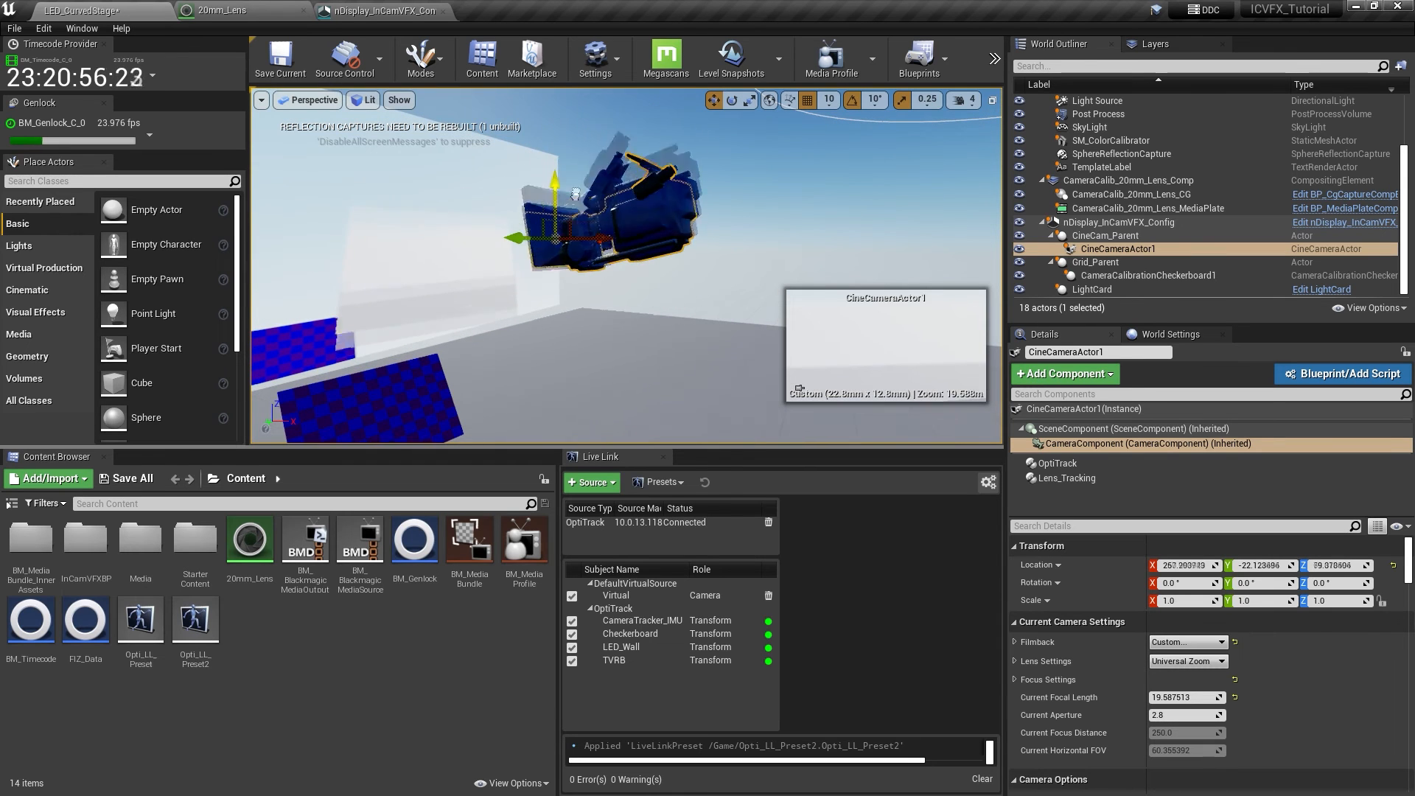
{"action": "left_click", "coordinate": [1058, 463]}
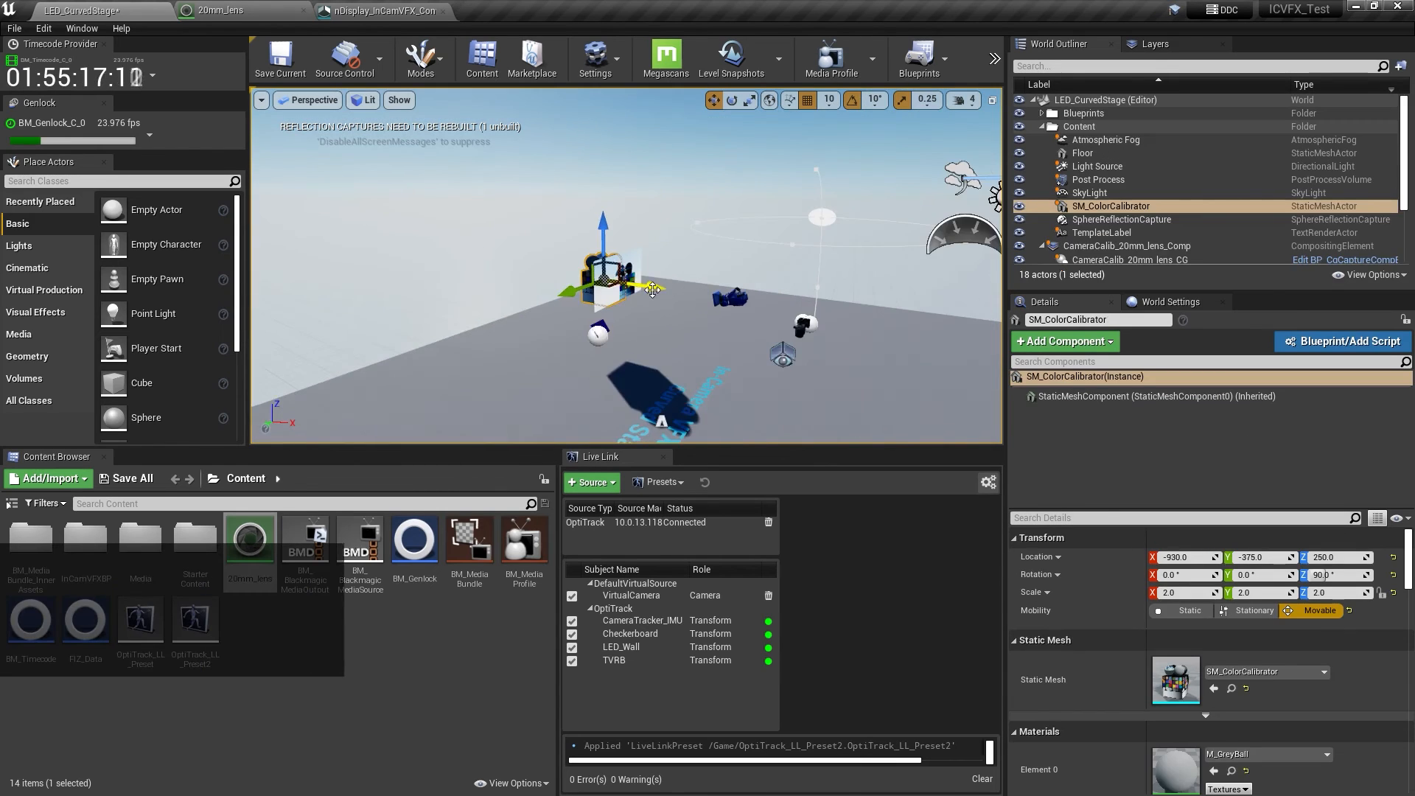
Reposition SM_ColorCalibrator near the LED wall and create three copies of it, spread at different heights and positions
{"action": "left_click_drag", "start_coordinate": [565, 295], "coordinate": [533, 343]}
{"action": "left_click", "coordinate": [677, 301], "text": "ctrl"}
{"action": "left_click", "coordinate": [594, 297]}
{"action": "left_click_drag", "start_coordinate": [579, 234], "coordinate": [579, 183], "text": "alt"}
{"action": "left_click_drag", "start_coordinate": [623, 241], "coordinate": [662, 249]}
{"action": "left_click", "coordinate": [595, 291]}
{"action": "left_click_drag", "start_coordinate": [613, 183], "coordinate": [613, 262]}
{"action": "left_click_drag", "start_coordinate": [585, 340], "coordinate": [572, 346]}
{"action": "mouse_move", "coordinate": [653, 248]}
{"action": "right_mouse_down"}
{"action": "mouse_move", "coordinate": [594, 249]}
{"action": "mouse_move", "coordinate": [653, 249]}
{"action": "right_mouse_up"}
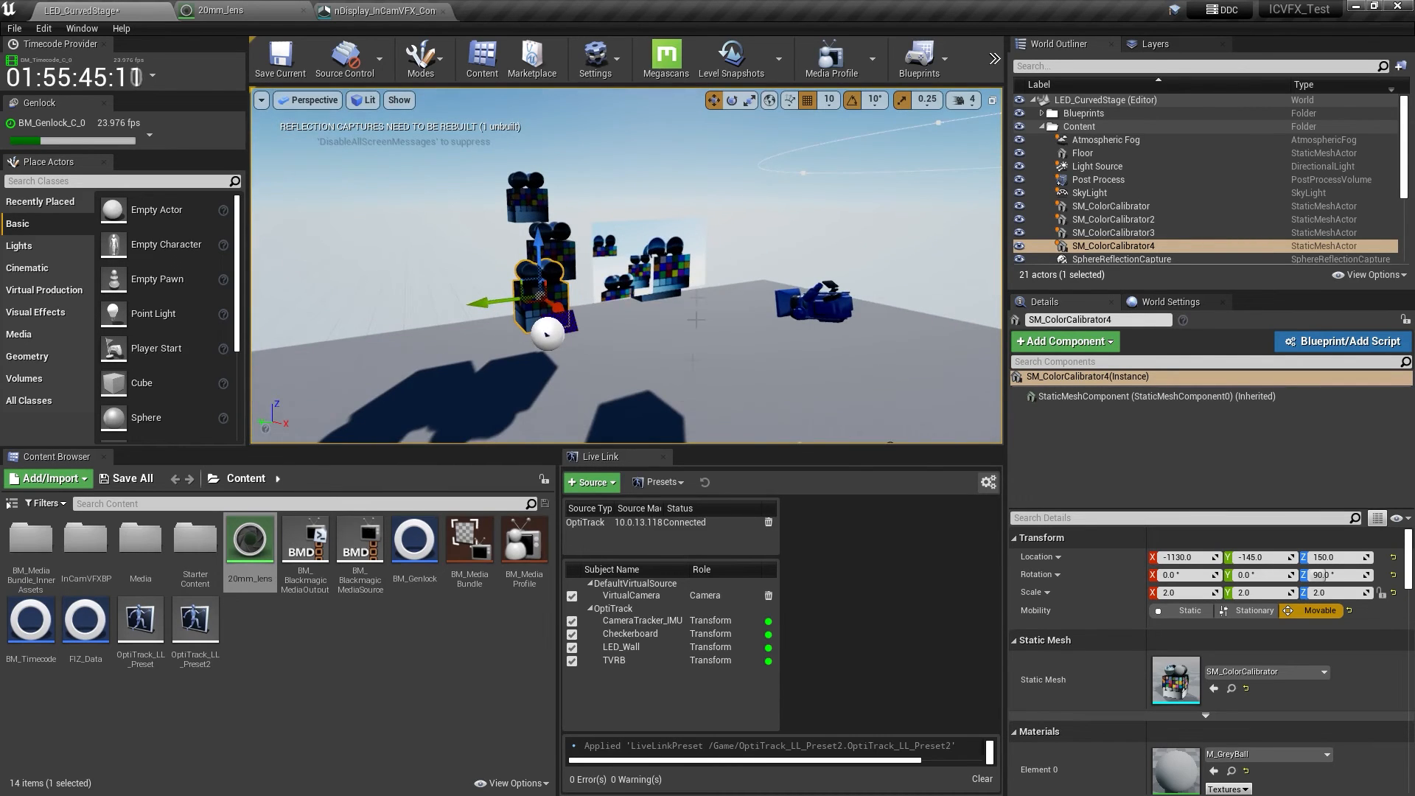
Save the LED_CurvedStage level and all other project changes
{"action": "left_click", "coordinate": [264, 64]}
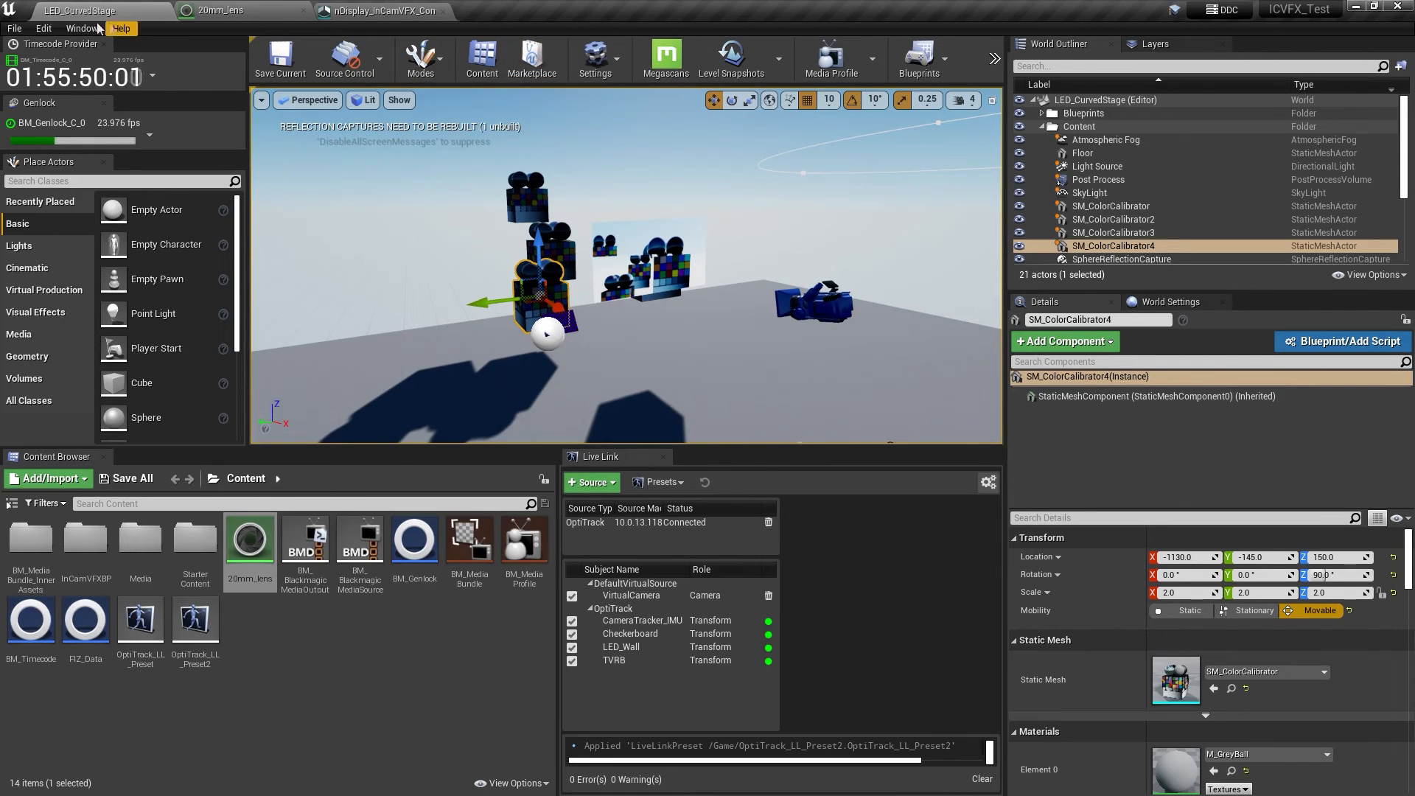
{"action": "left_click", "coordinate": [22, 30]}
{"action": "left_click", "coordinate": [58, 163]}
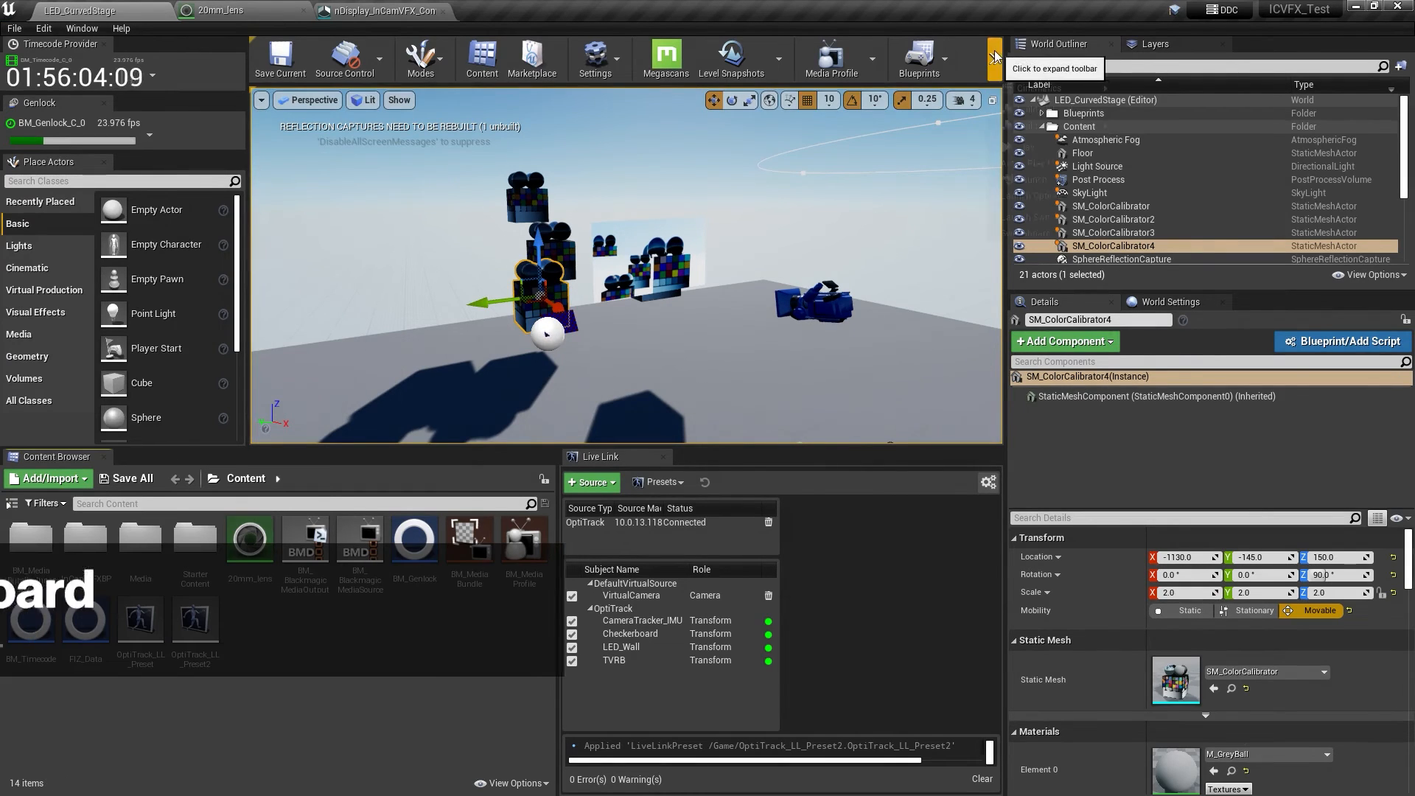
Launch SwitchboardListener and the Switchboard application from the Unreal Editor
{"action": "left_click", "coordinate": [994, 59]}
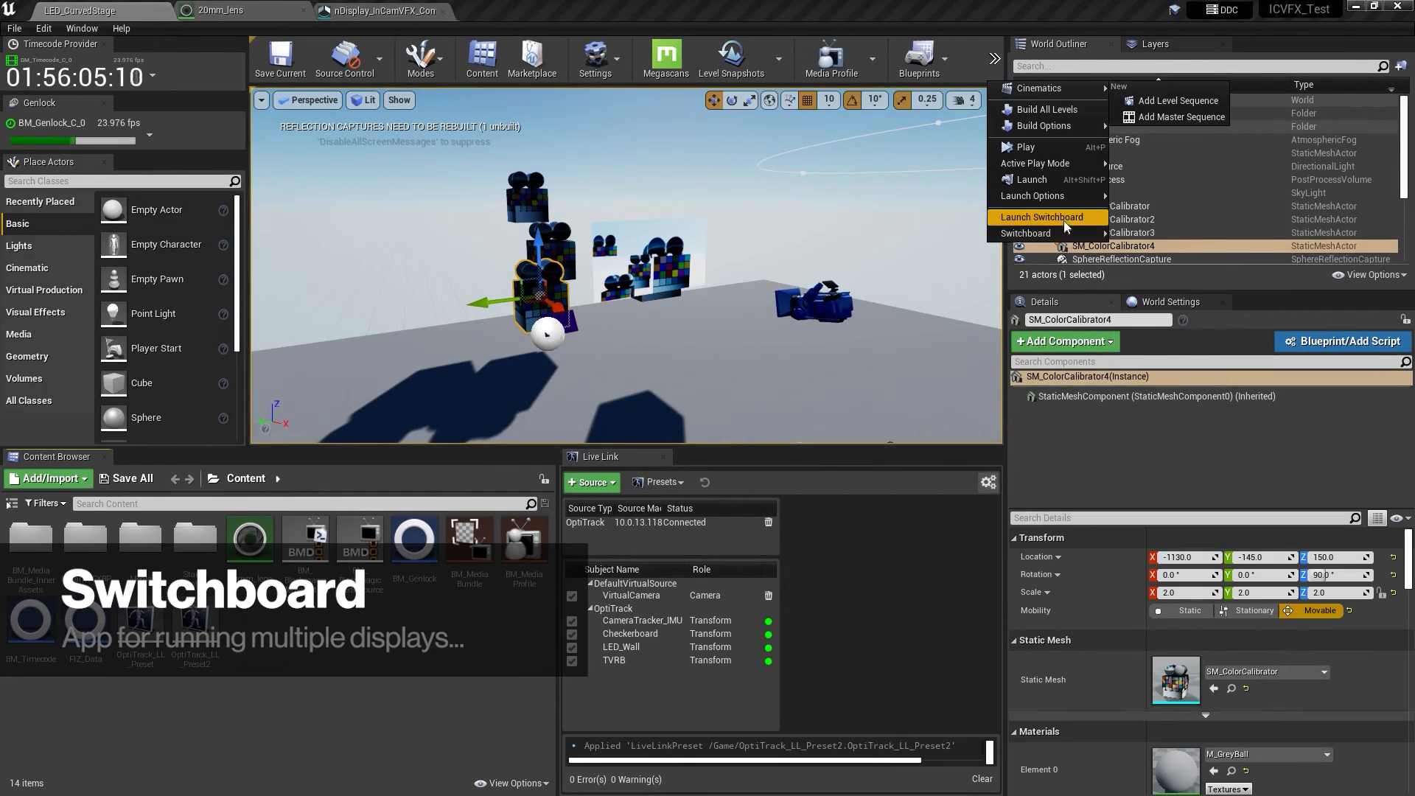
{"action": "mouse_move", "coordinate": [1046, 233]}
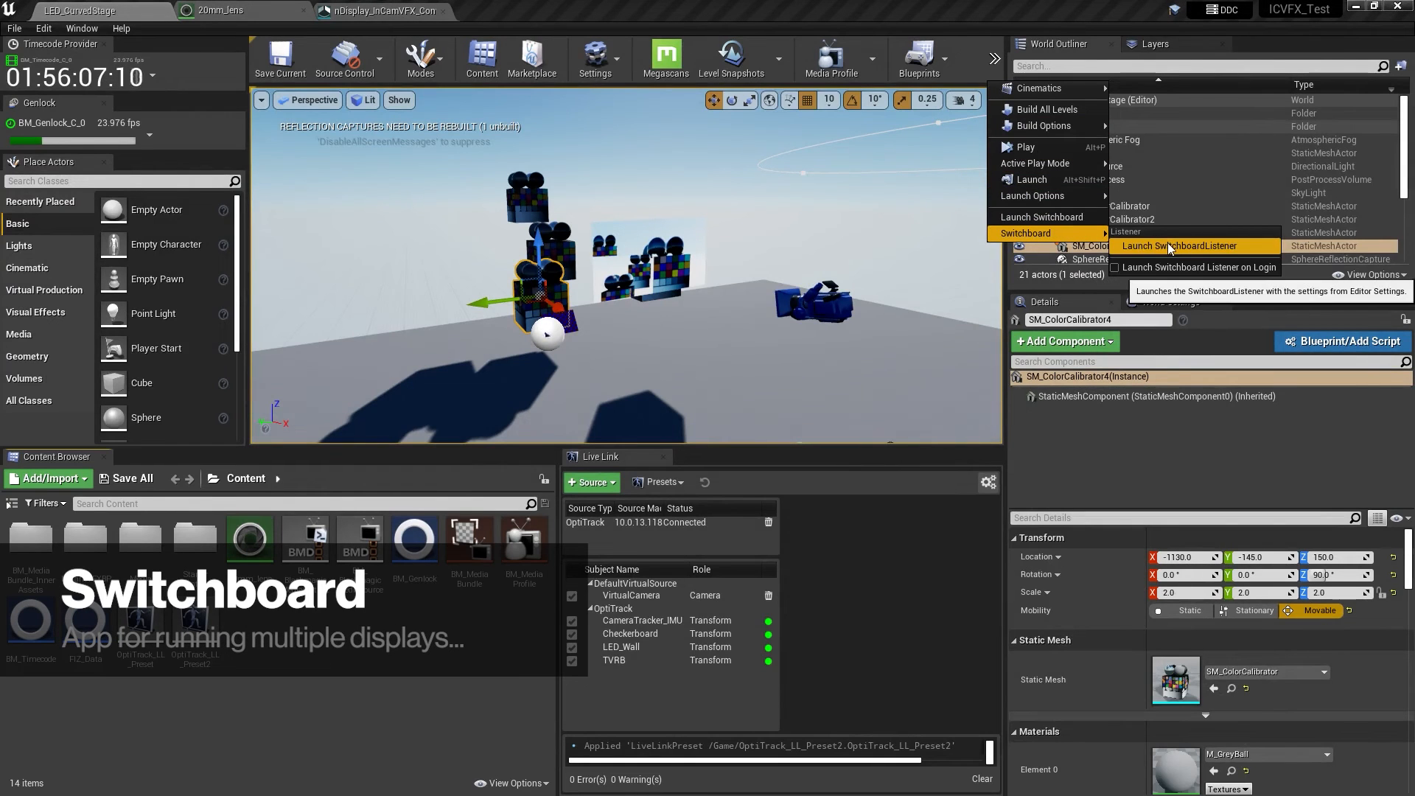
{"action": "left_click", "coordinate": [1167, 243]}
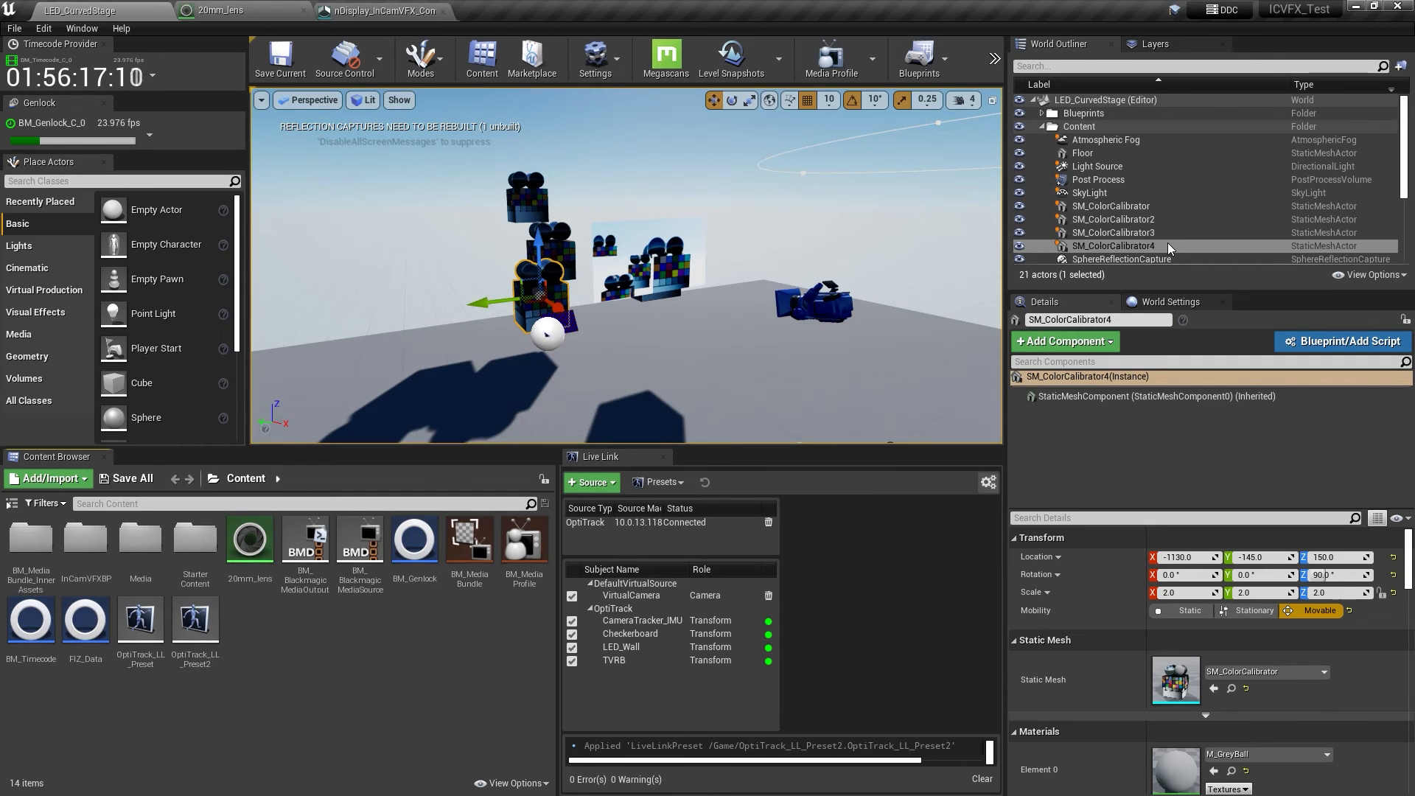
{"action": "left_click", "coordinate": [1168, 244]}
{"action": "left_click", "coordinate": [995, 58]}
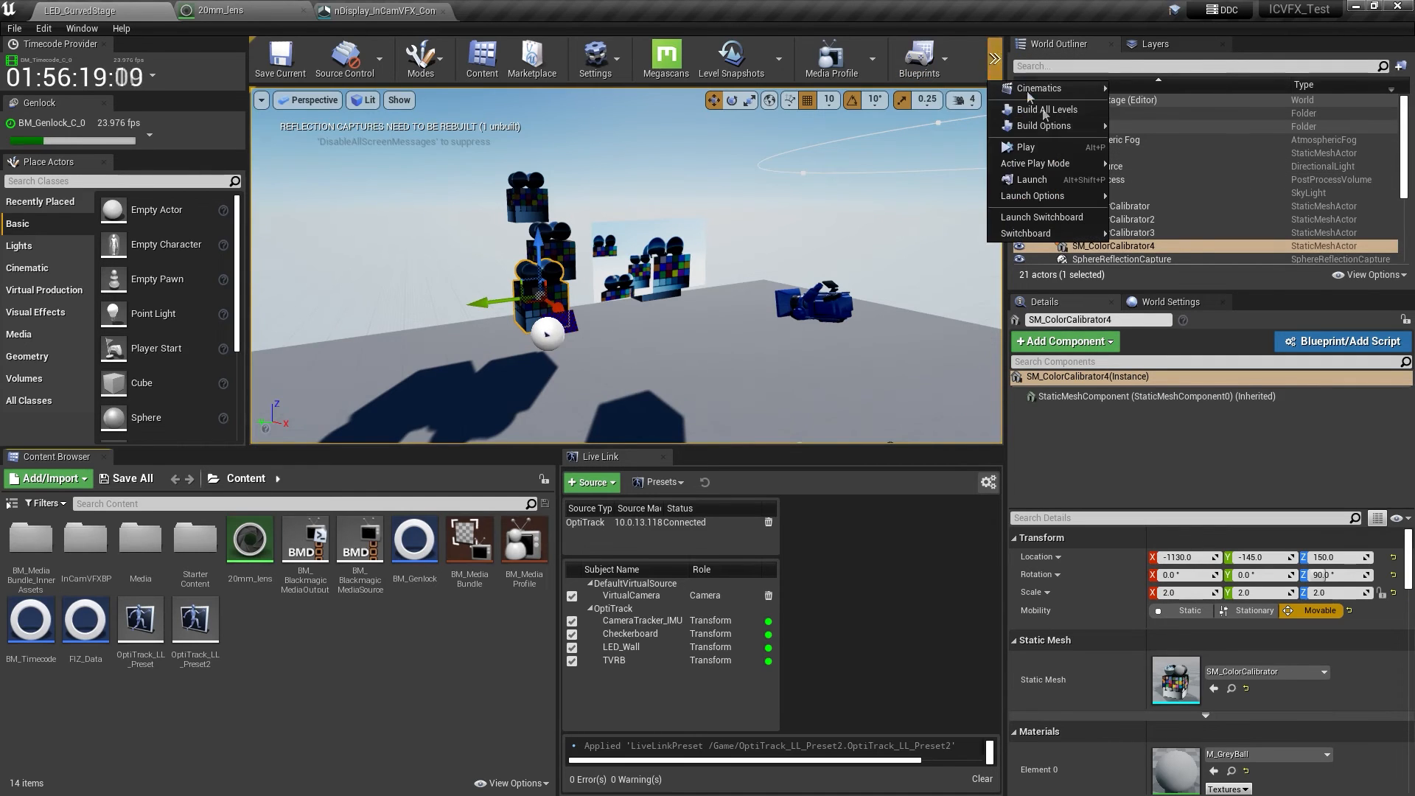
{"action": "left_click", "coordinate": [1082, 217]}
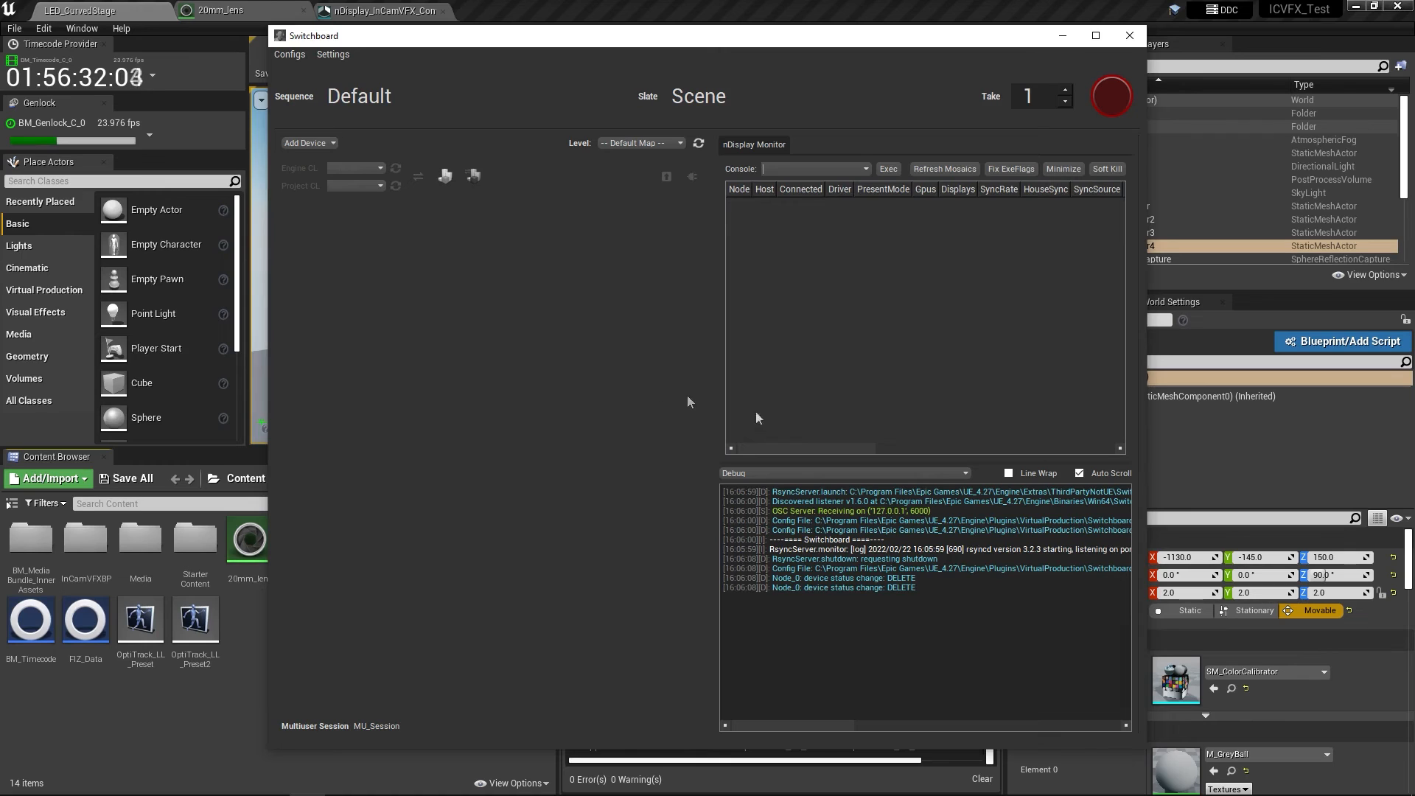
Add an nDisplay device in Switchboard using nDisplay_InCamVFX_Config.ndisplay from the ICVFX_Test folder on the desktop
{"action": "left_click", "coordinate": [327, 143]}
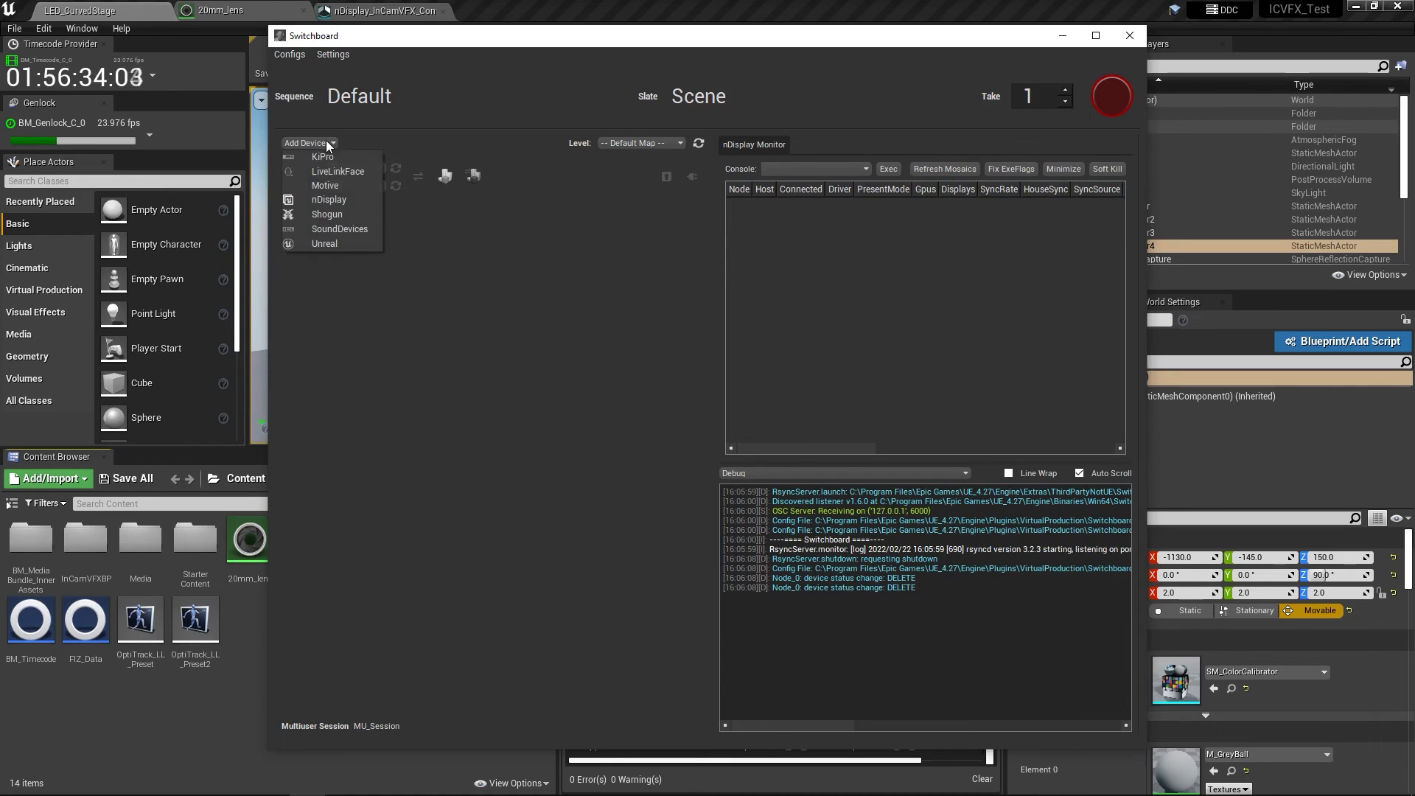
{"action": "left_click", "coordinate": [358, 202]}
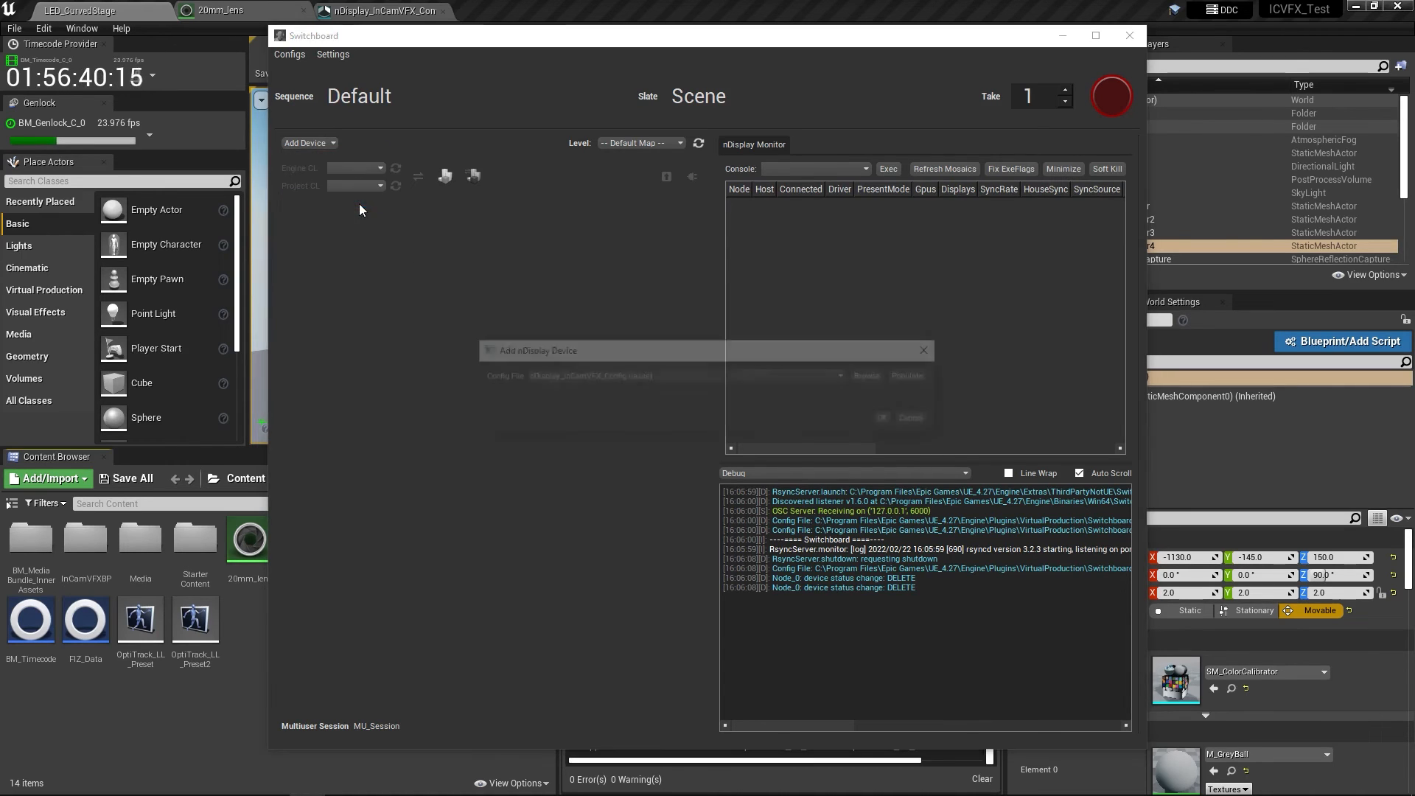
{"action": "left_click", "coordinate": [867, 376]}
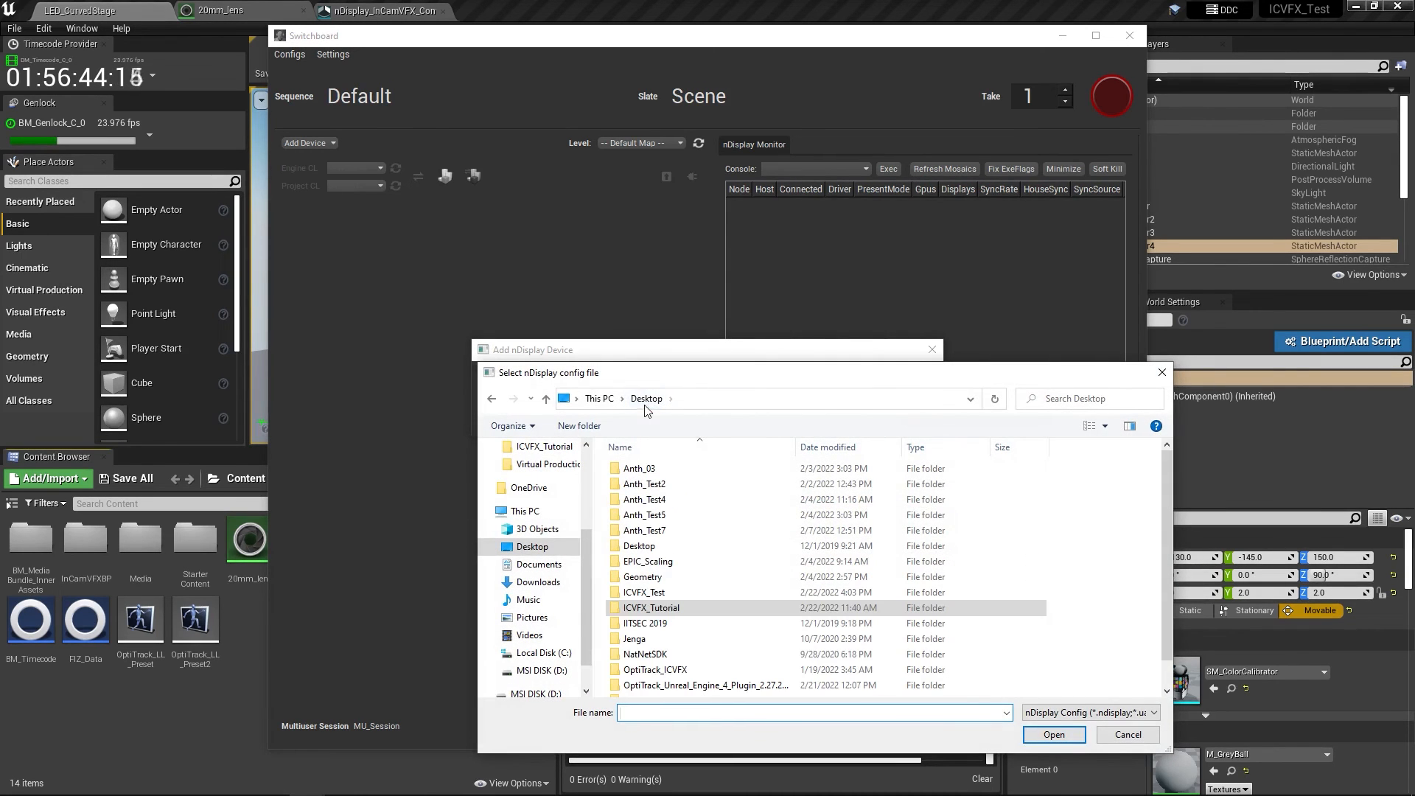
{"action": "double_click", "coordinate": [672, 591]}
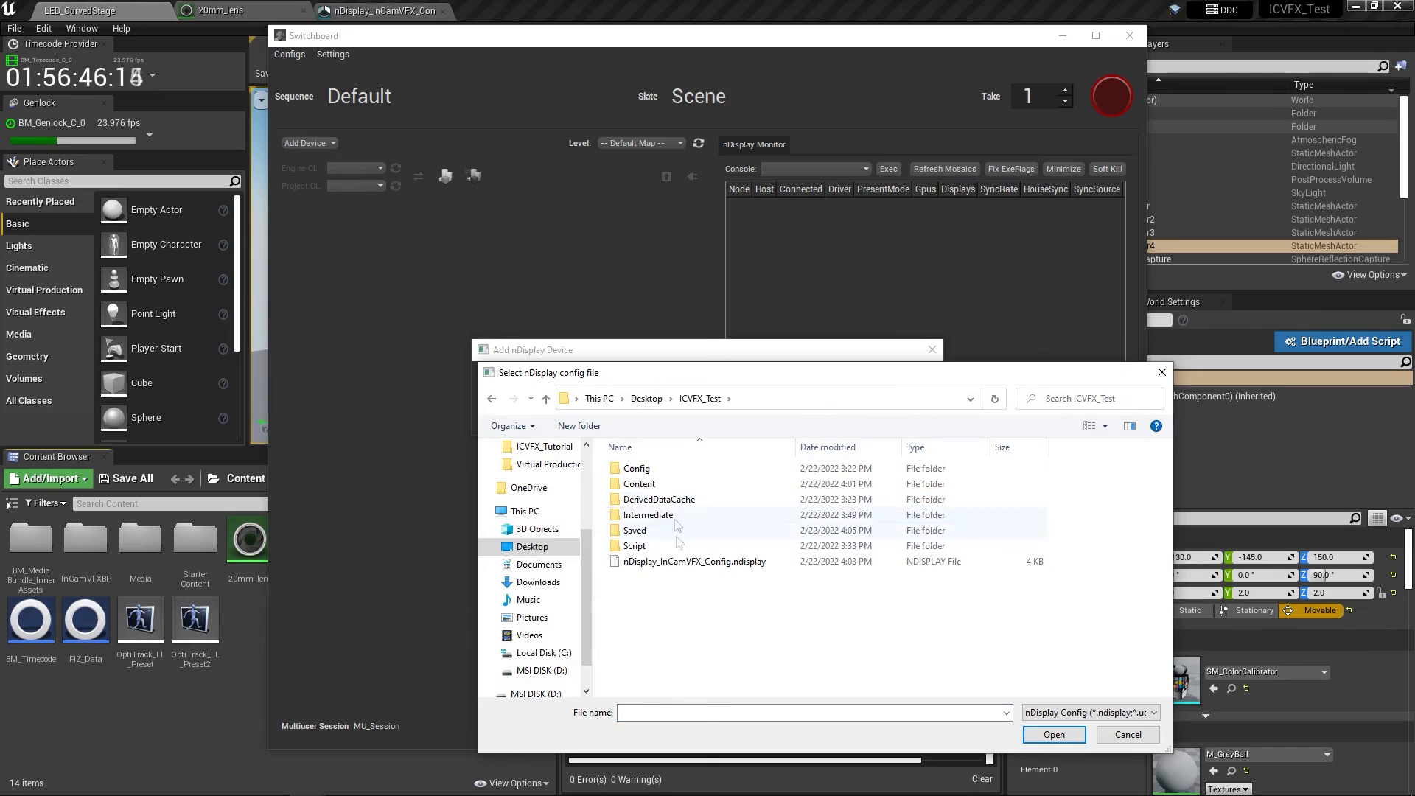
{"action": "double_click", "coordinate": [685, 564]}
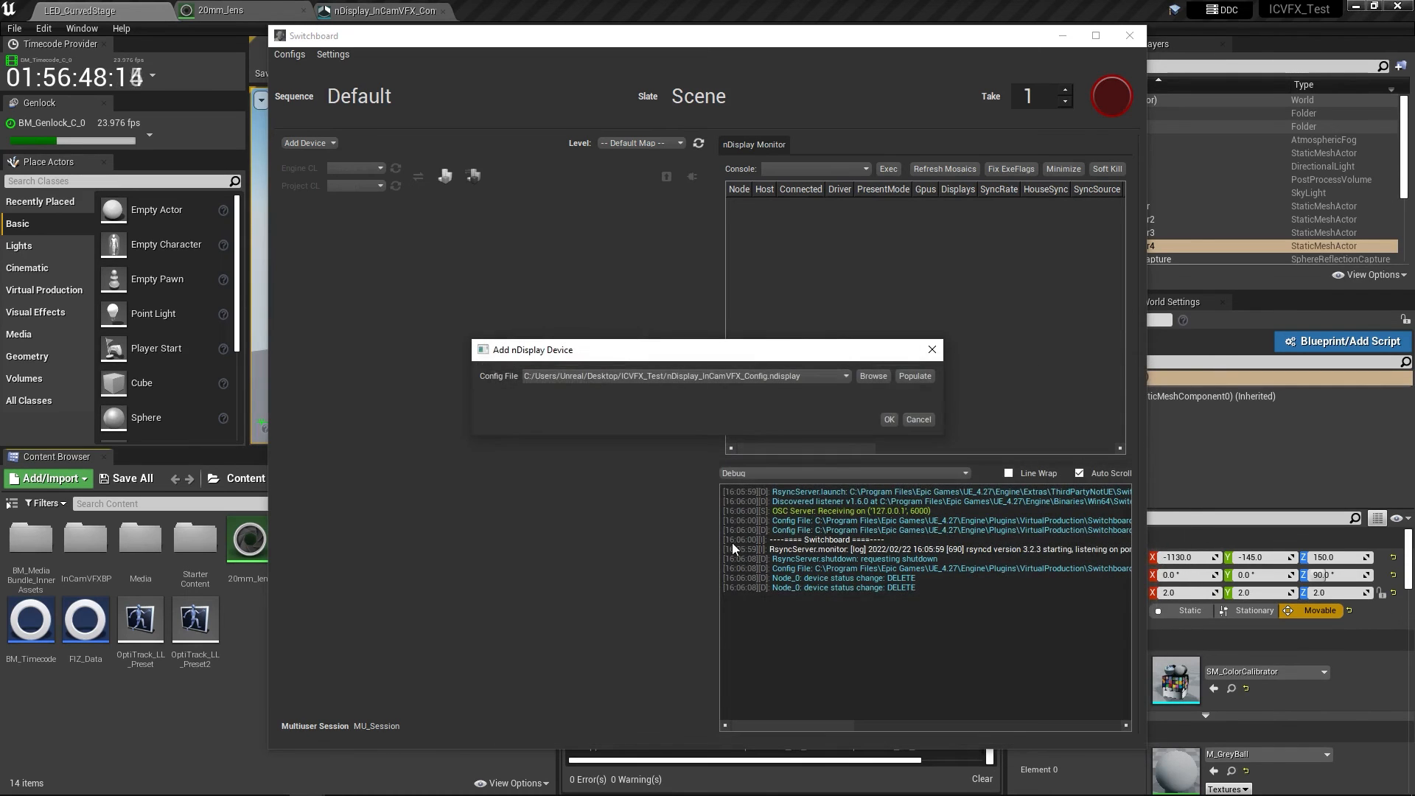
{"action": "left_click", "coordinate": [889, 418]}
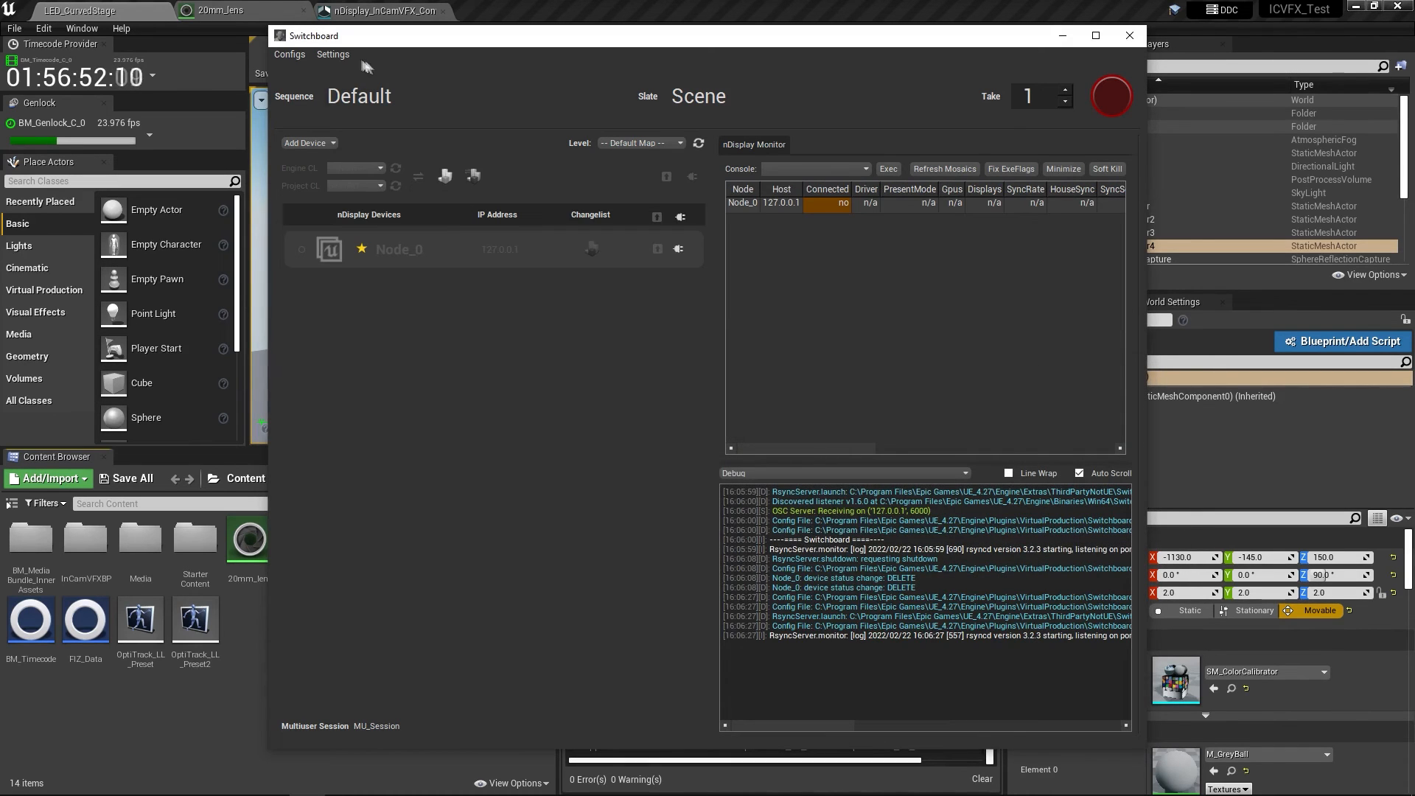
Set Switchboard's UProject path to ICVFX_Test.uproject and check the nDisplay config file path in the settings
{"action": "left_click", "coordinate": [335, 56]}
{"action": "left_click", "coordinate": [352, 72]}
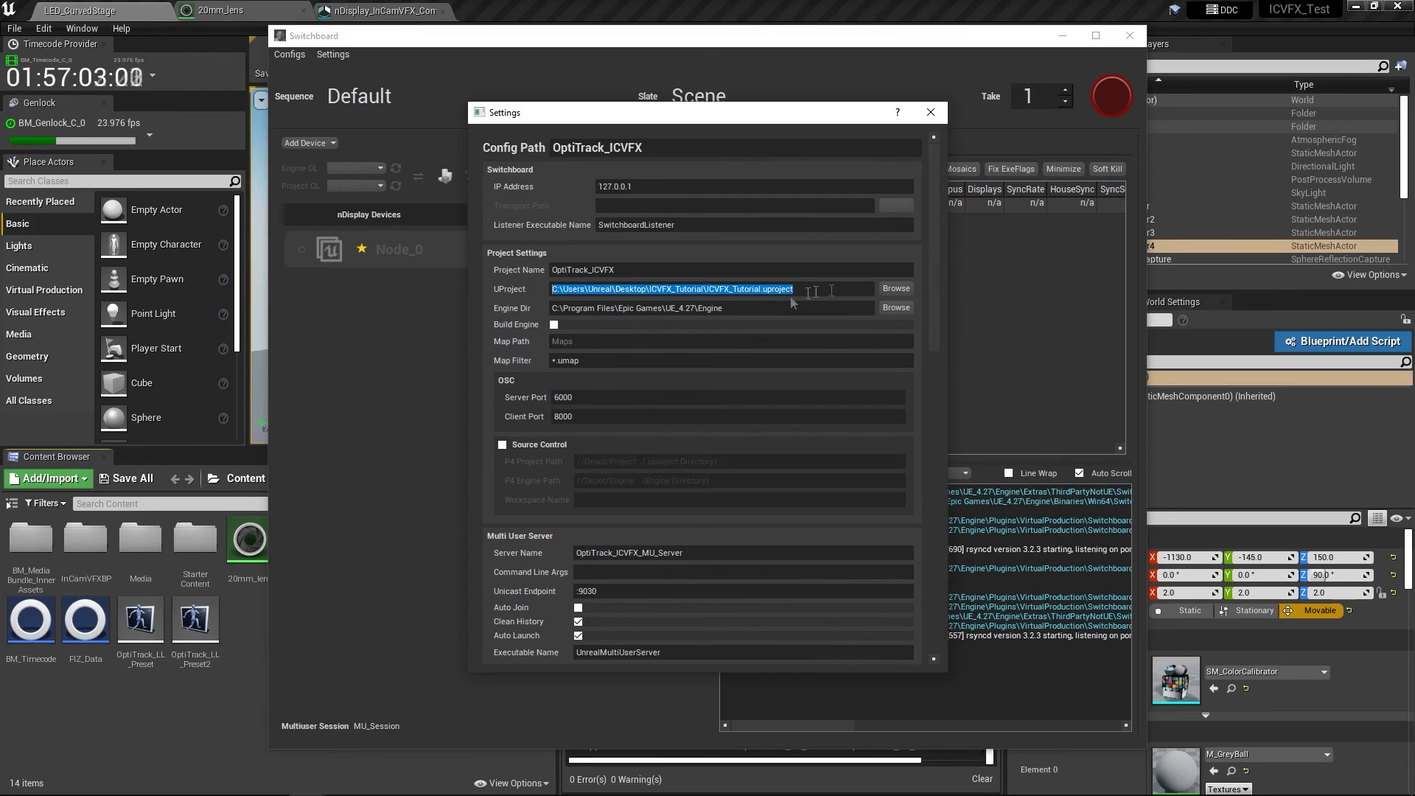
{"action": "left_click", "coordinate": [897, 288]}
{"action": "double_click", "coordinate": [685, 336]}
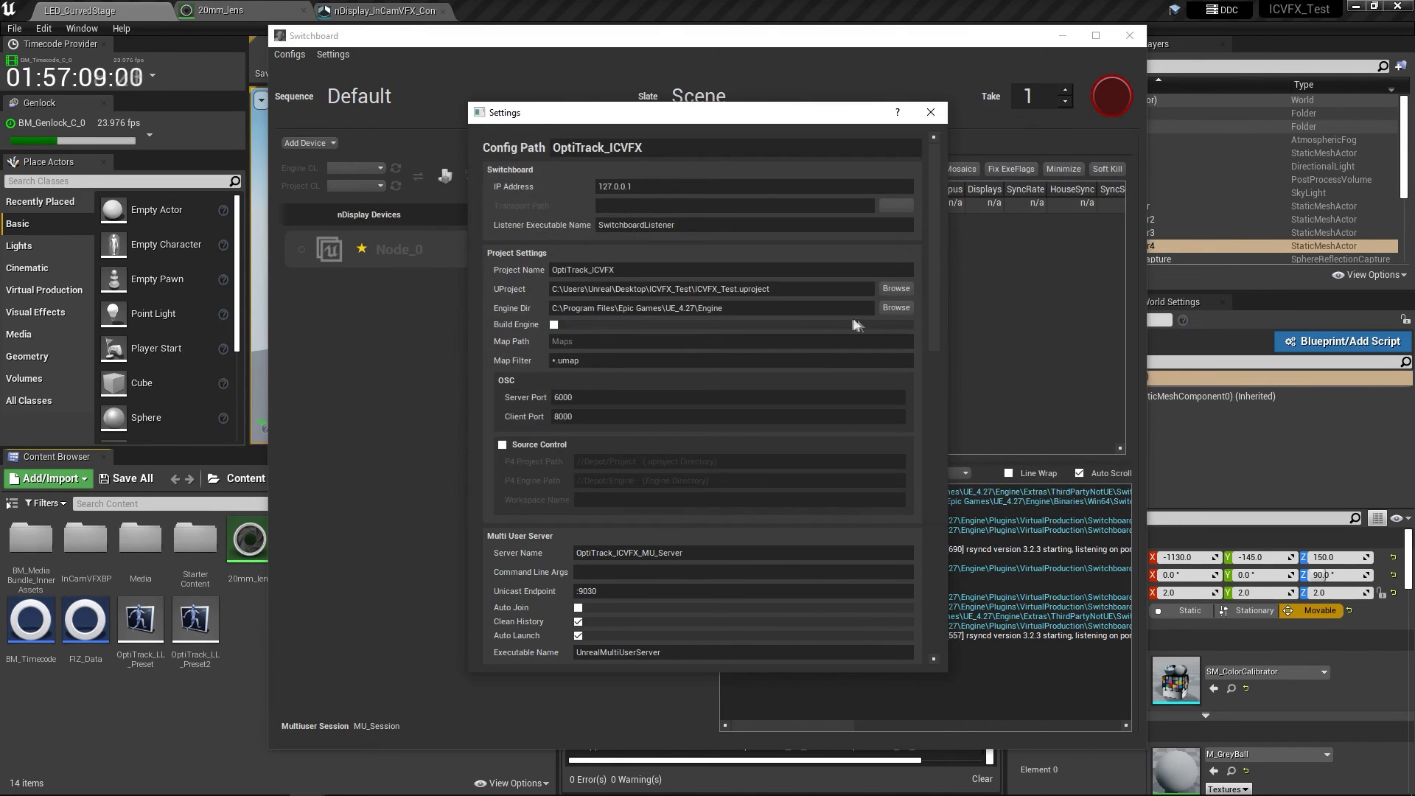
{"action": "scroll", "coordinate": [626, 309], "scroll_direction": "down", "scroll_amount": 5}
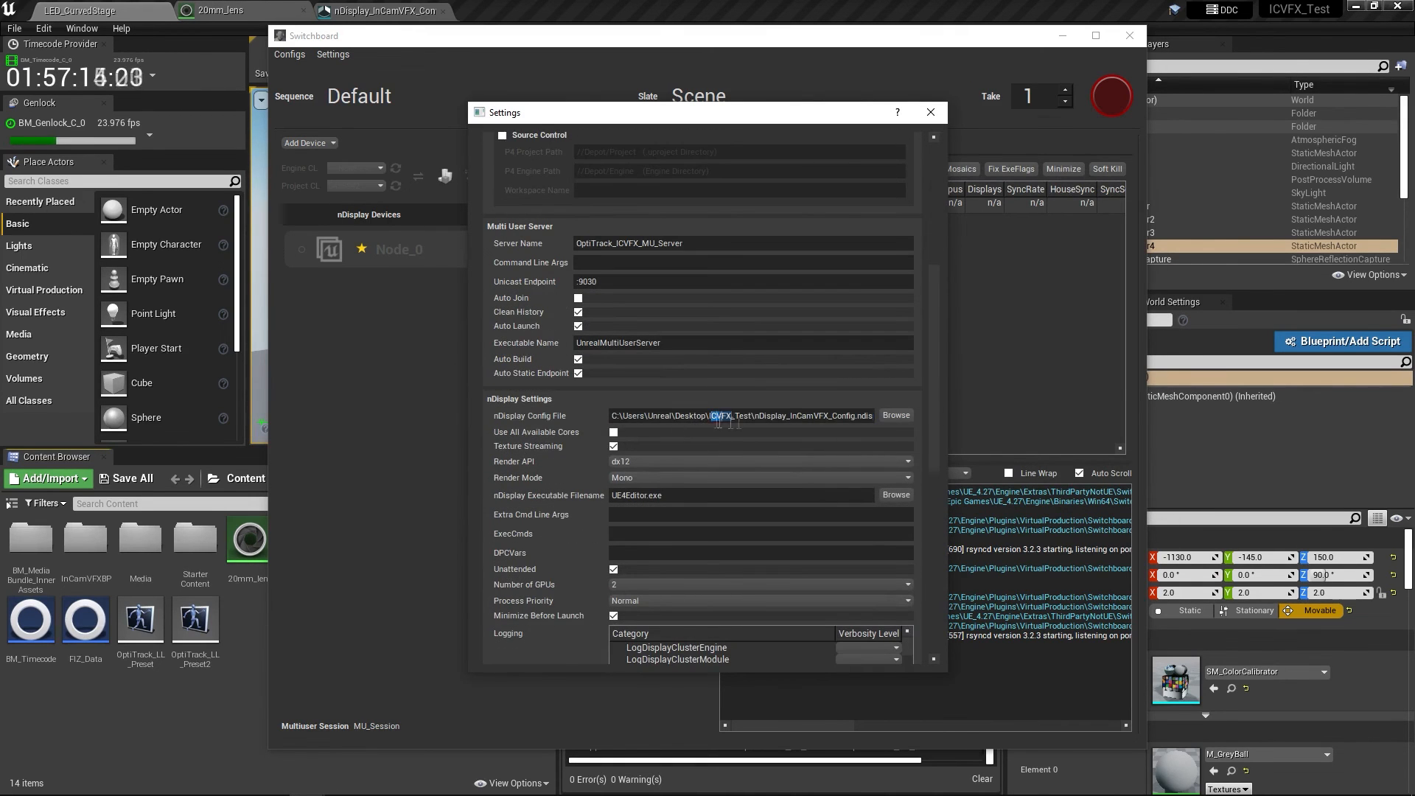
{"action": "left_click", "coordinate": [930, 112]}
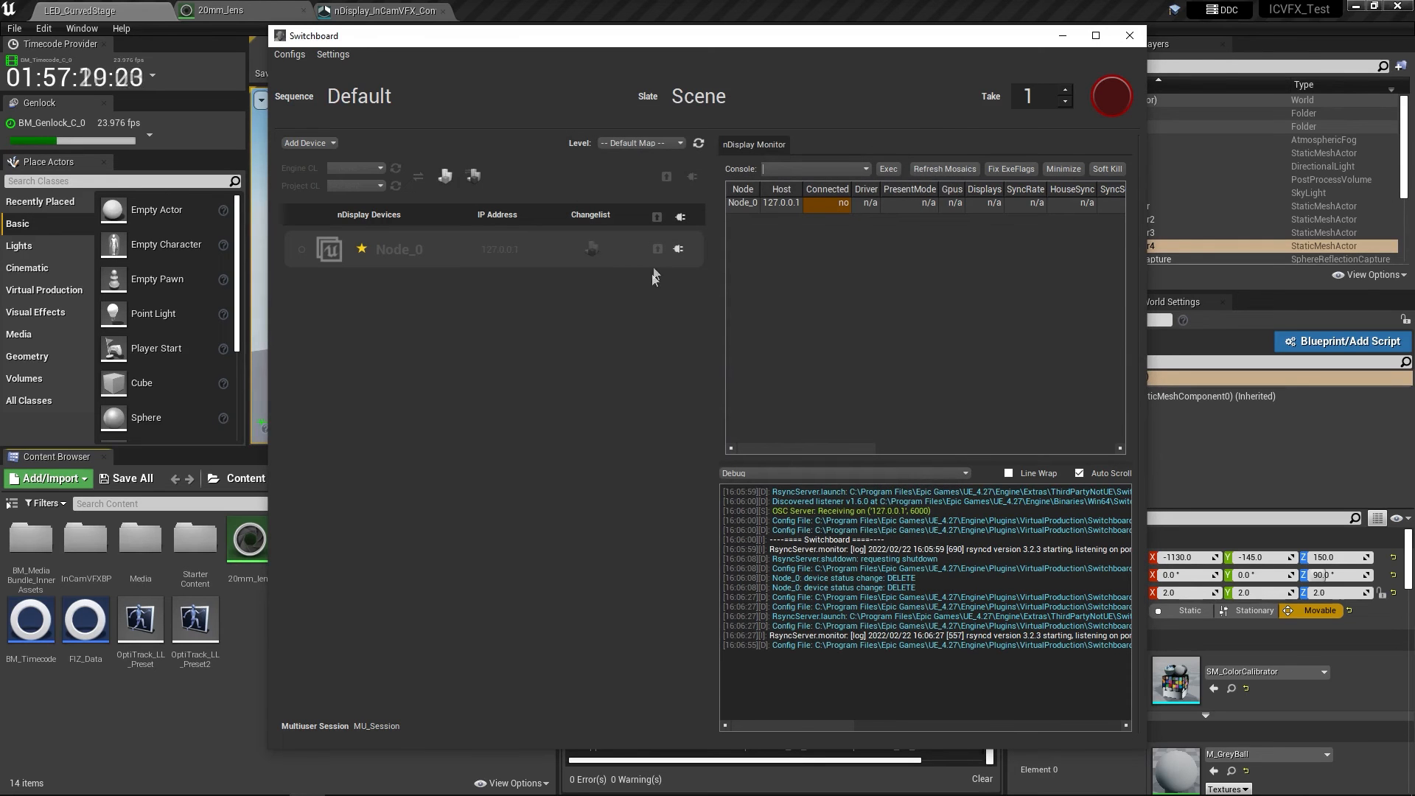
Connect all nDisplay devices and start Unreal on Node_0
{"action": "left_click", "coordinate": [680, 217]}
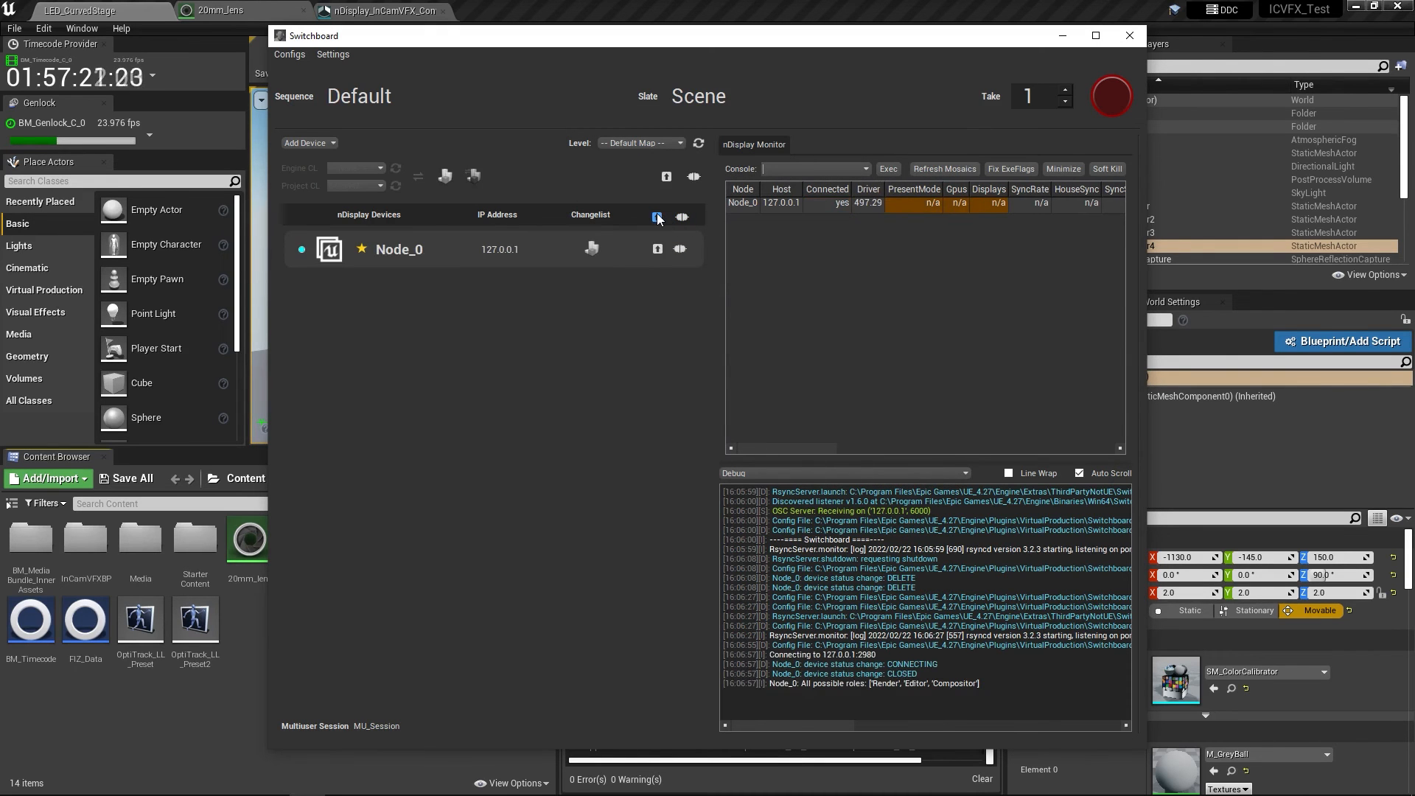
{"action": "left_click", "coordinate": [658, 219]}
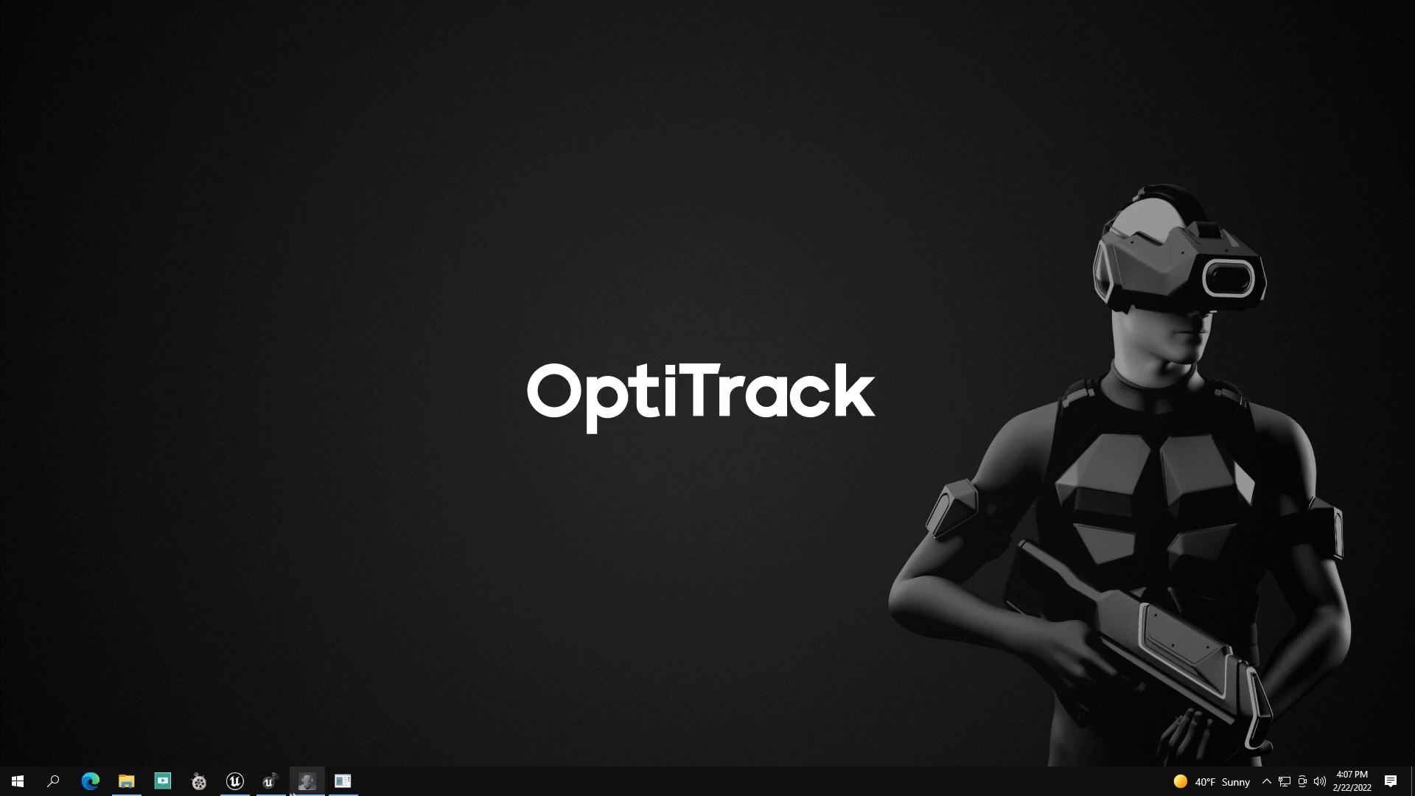
Switch to the Unreal Editor and set ICVFXCamera's inner frustum screen percentage and field of view multiplier to 1.2 in nDisplay_InCamVFX_Config
{"action": "left_click", "coordinate": [231, 787]}
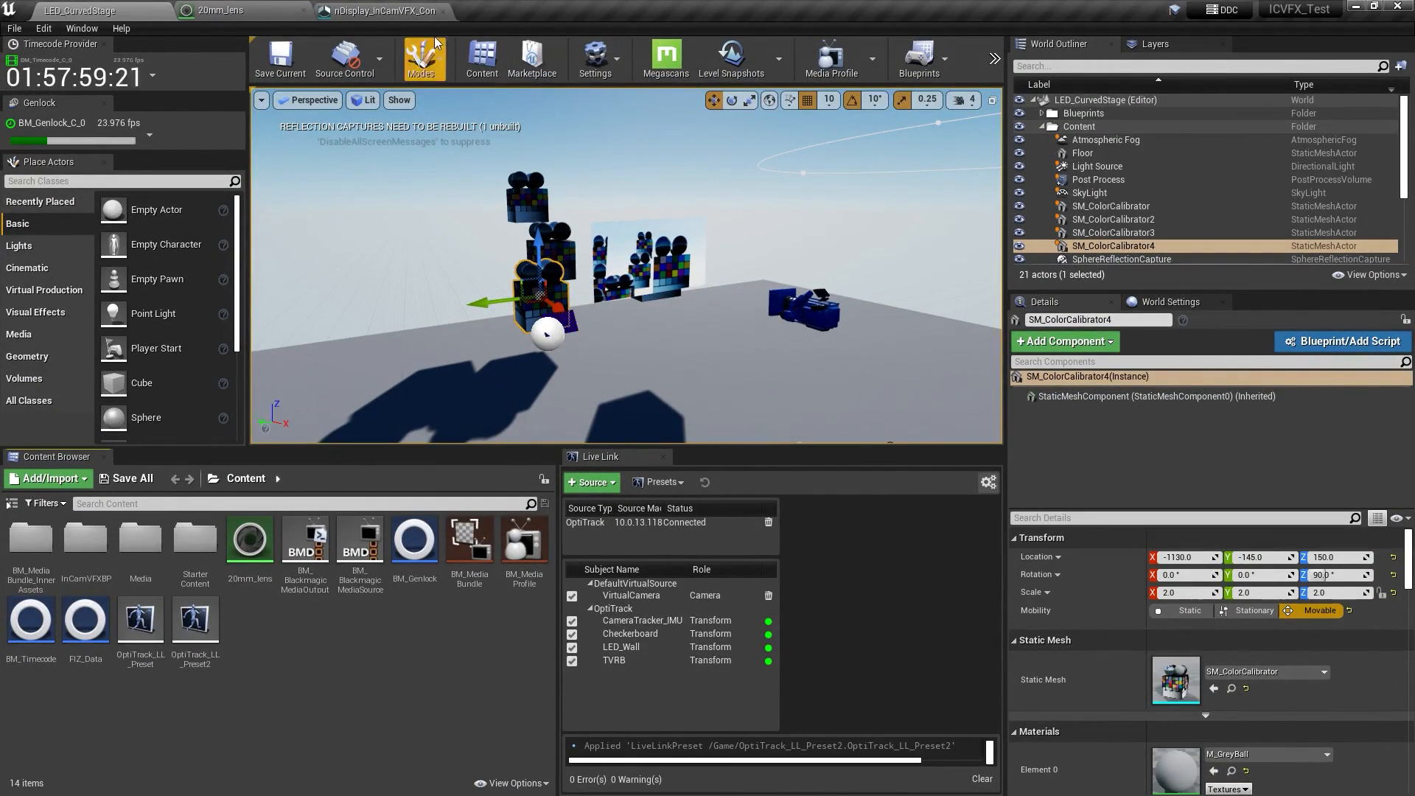
{"action": "left_click", "coordinate": [385, 10]}
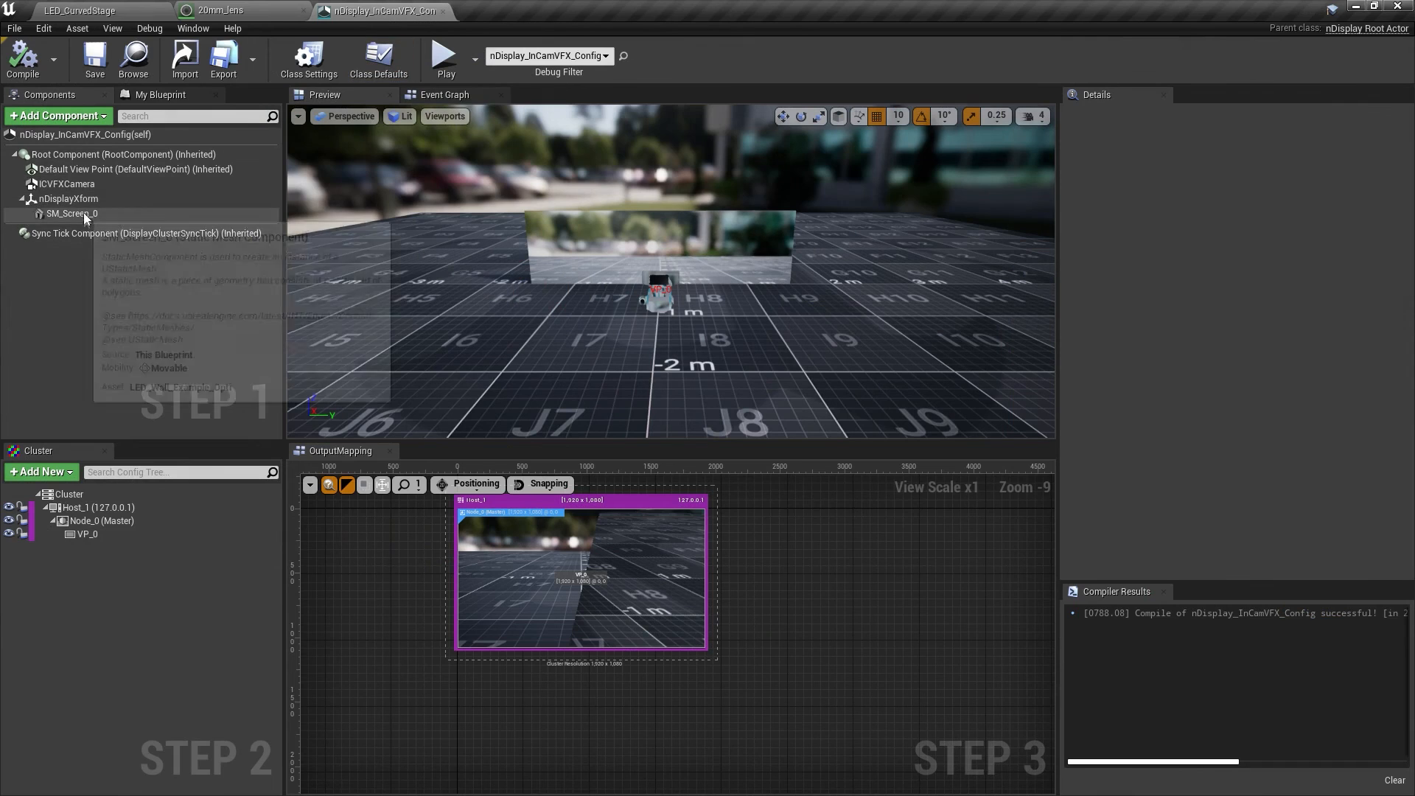
{"action": "left_click", "coordinate": [90, 186]}
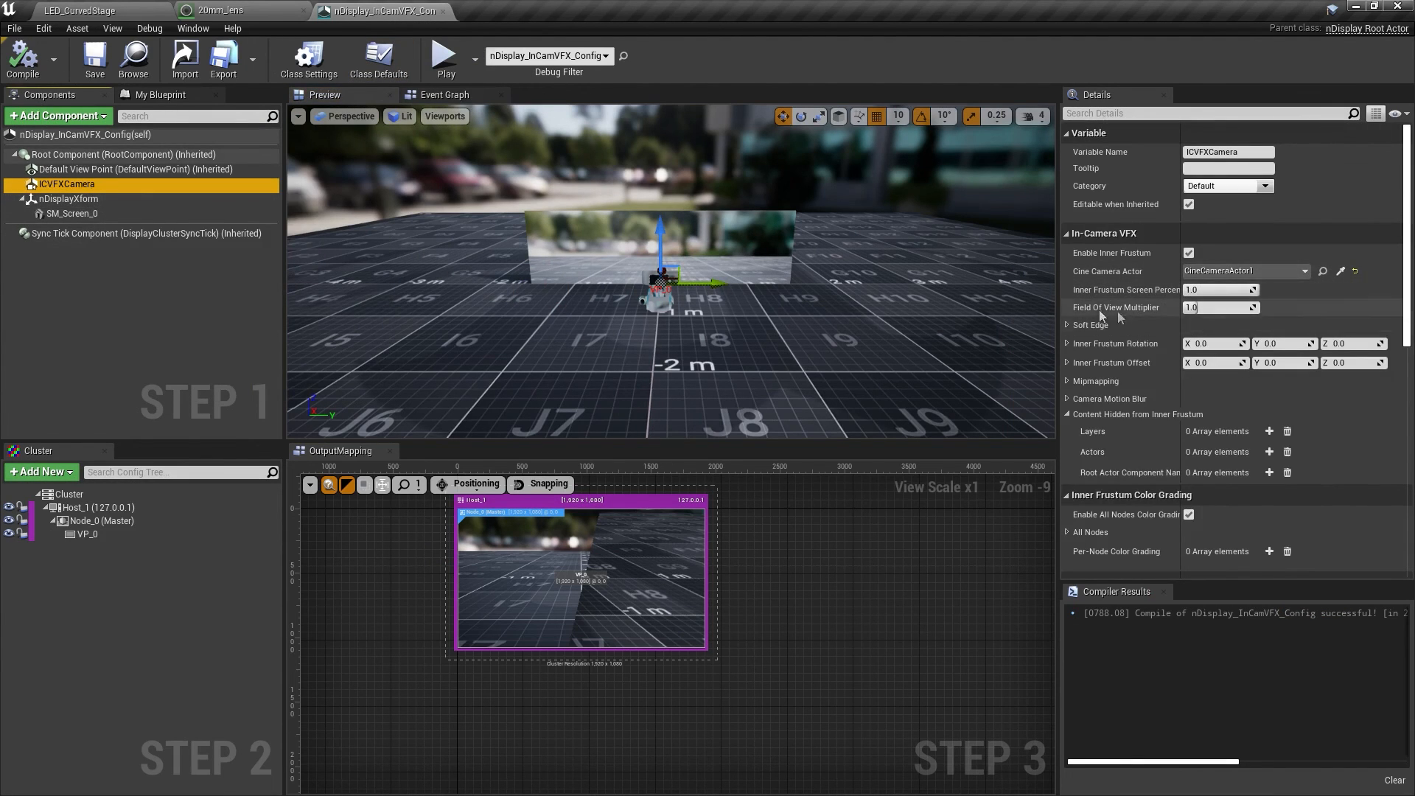
{"action": "left_click", "coordinate": [1068, 325]}
{"action": "left_click", "coordinate": [1206, 289]}
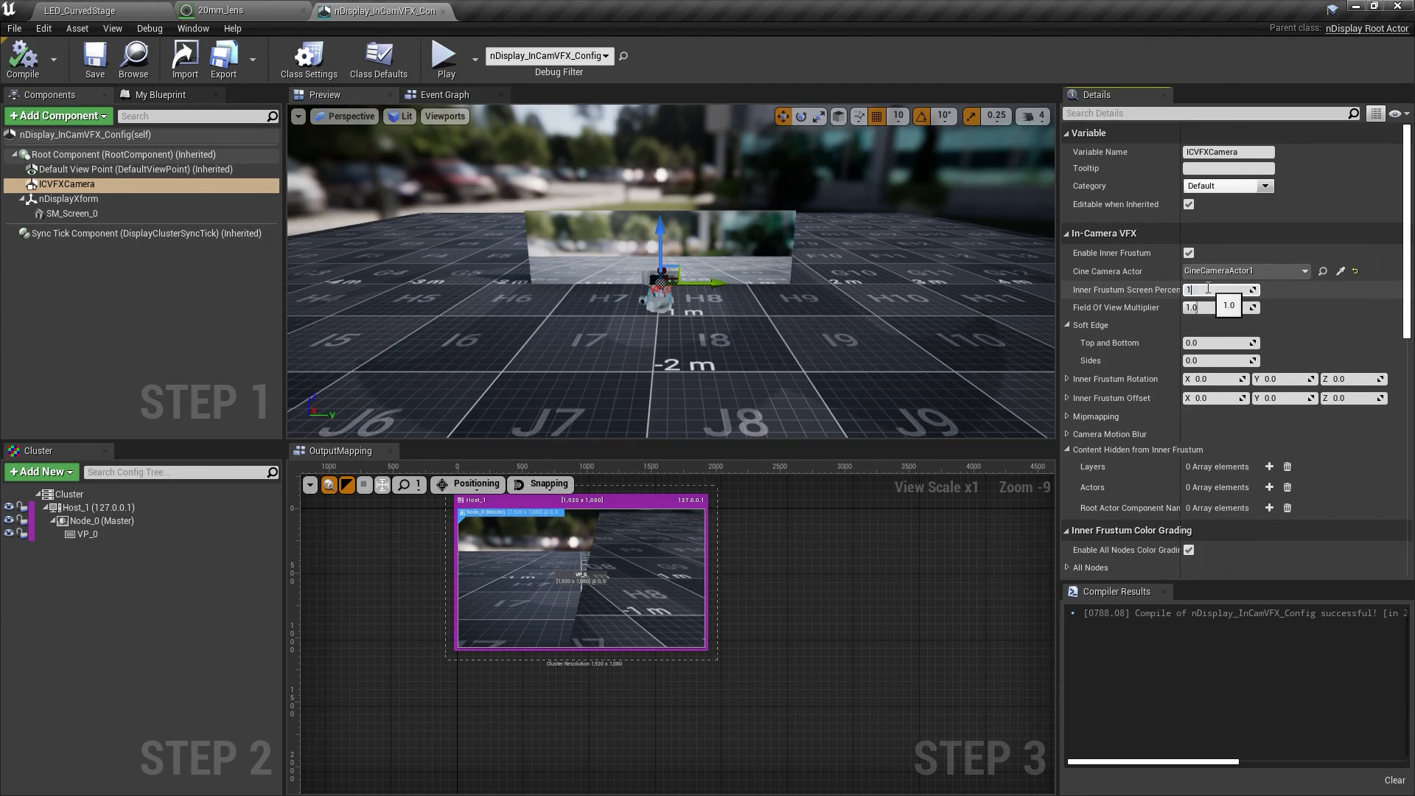
{"action": "type", "text": "1.2"}
{"action": "key", "text": "Tab"}
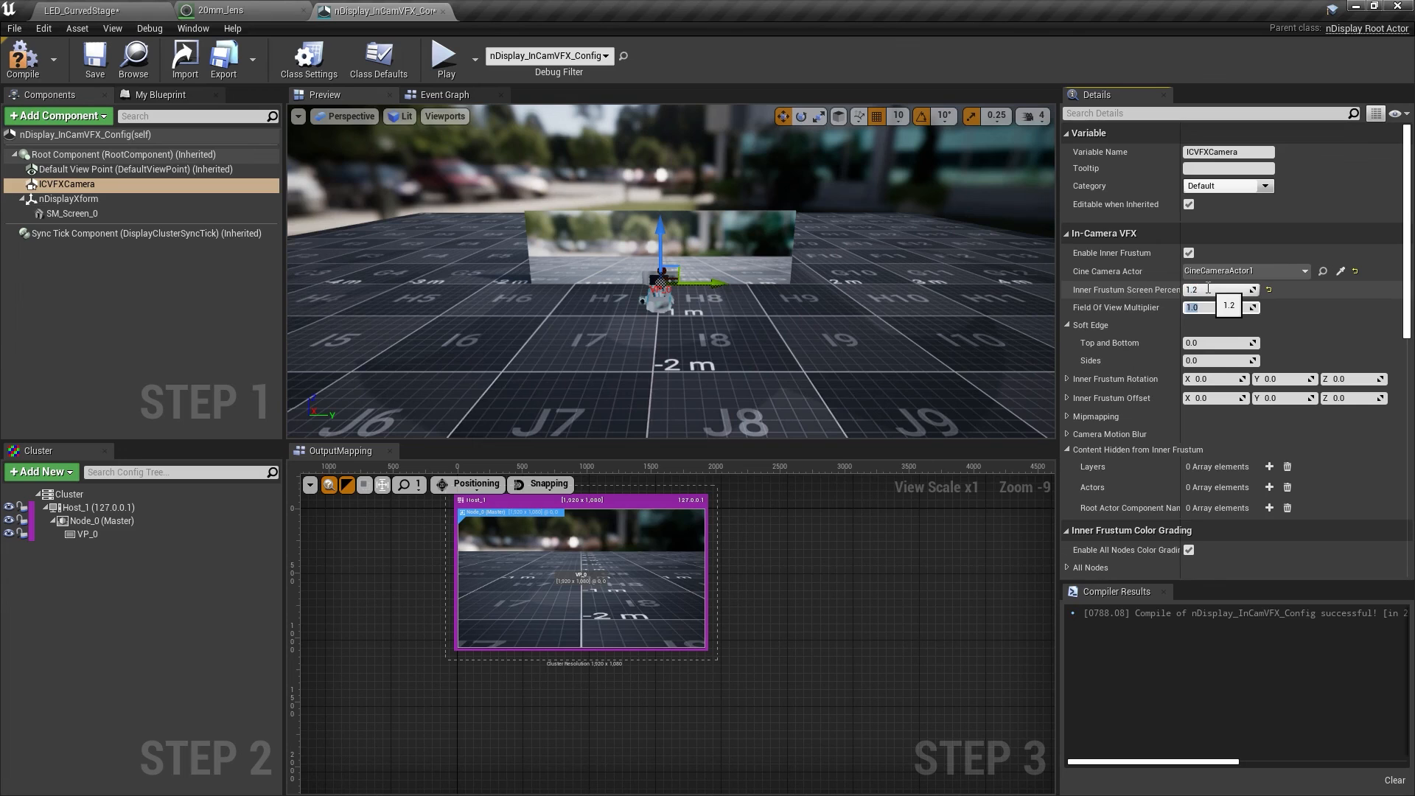
{"action": "type", "text": "1.2"}
{"action": "key", "text": "Tab"}
Set ICVFXCamera's soft edge to 0.25 for both Top and Bottom and Sides
{"action": "type", "text": "0.25"}
{"action": "left_click", "coordinate": [1233, 358]}
{"action": "type", "text": "0.25"}
Compile nDisplay_InCamVFX_Config and export it to the nDisplay config file
{"action": "left_click", "coordinate": [23, 59]}
{"action": "left_click", "coordinate": [223, 57]}
{"action": "left_click", "coordinate": [221, 200]}
{"action": "left_click", "coordinate": [583, 373]}
{"action": "left_click", "coordinate": [749, 404]}
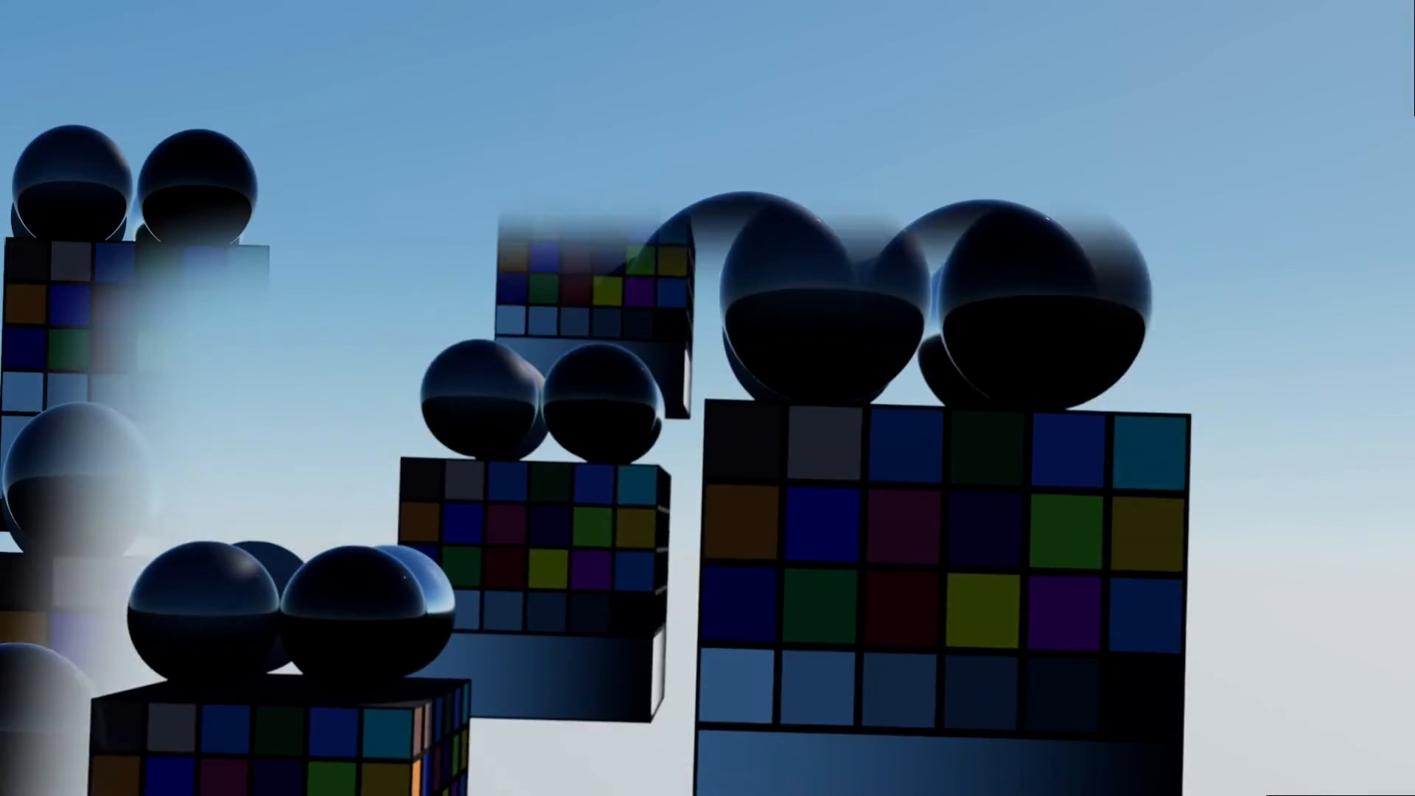